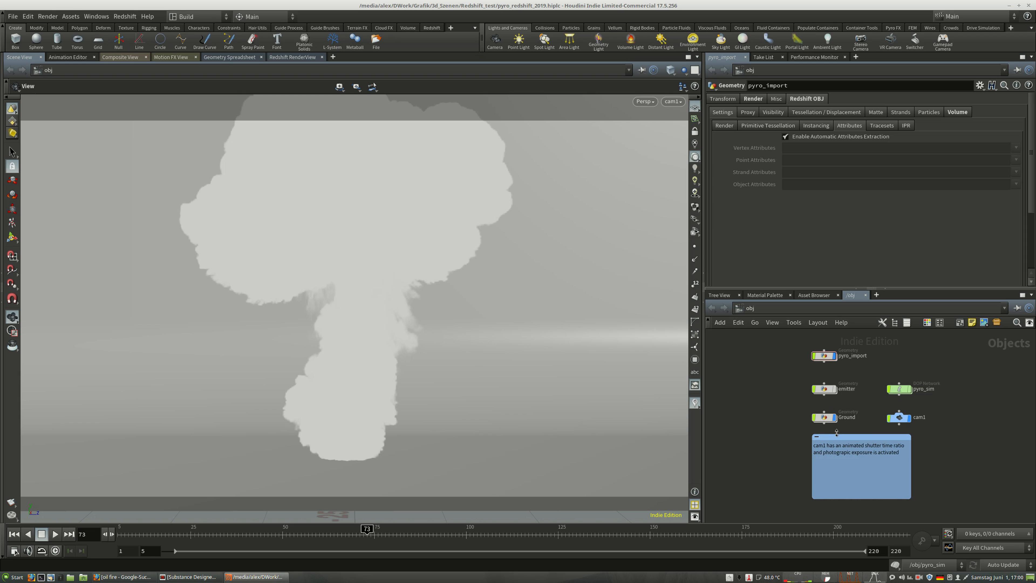
pyautogui.moveTo(769, 400)
pyautogui.mouseDown(button='middle')
pyautogui.moveTo(752, 420)
pyautogui.moveTo(773, 407)
pyautogui.mouseUp(button='middle')
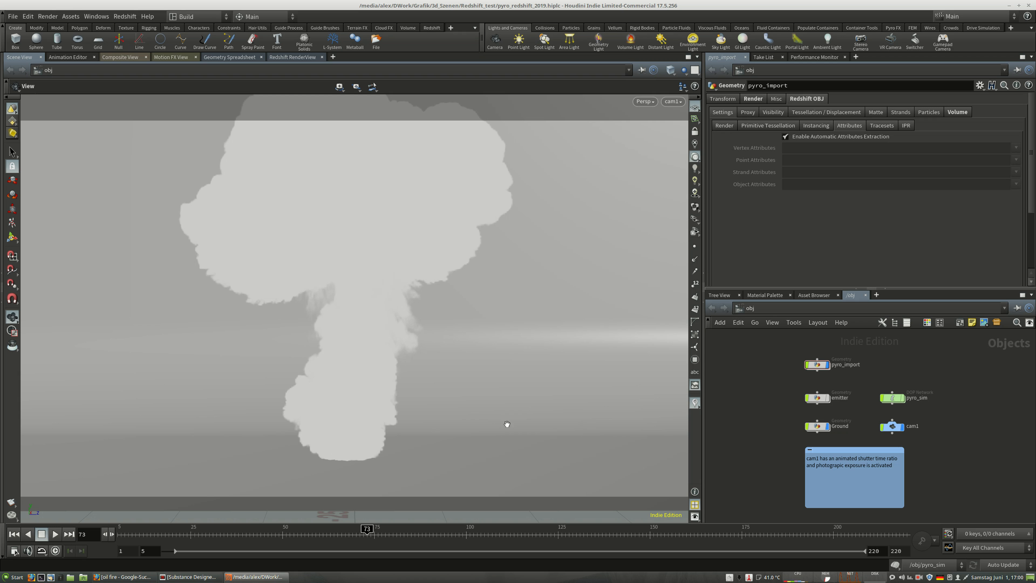
pyautogui.moveTo(817, 369)
pyautogui.mouseDown()
pyautogui.moveTo(843, 383)
pyautogui.moveTo(819, 378)
pyautogui.mouseUp()
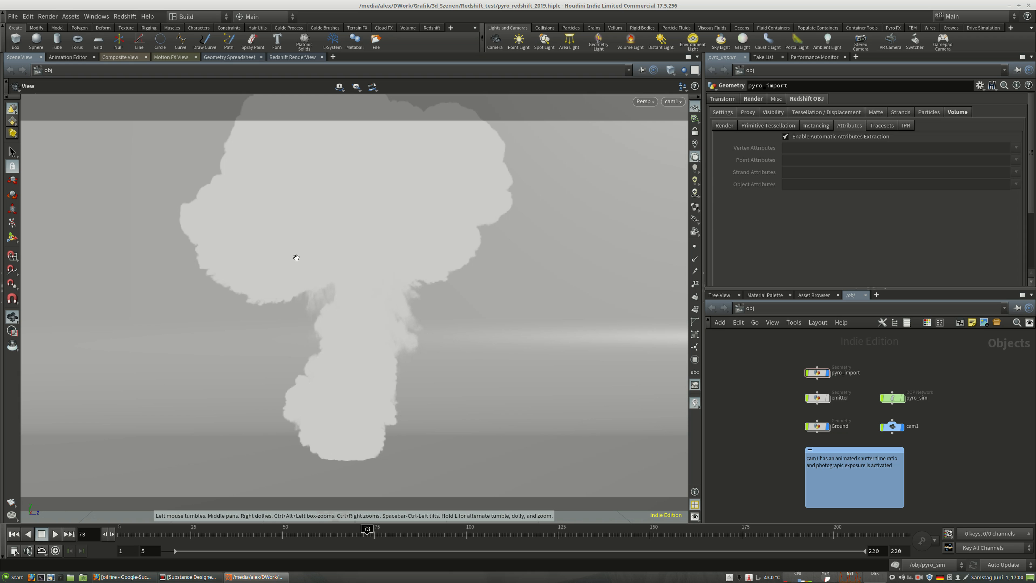
pyautogui.moveTo(736, 376); pyautogui.dragTo(724, 371, button='middle')
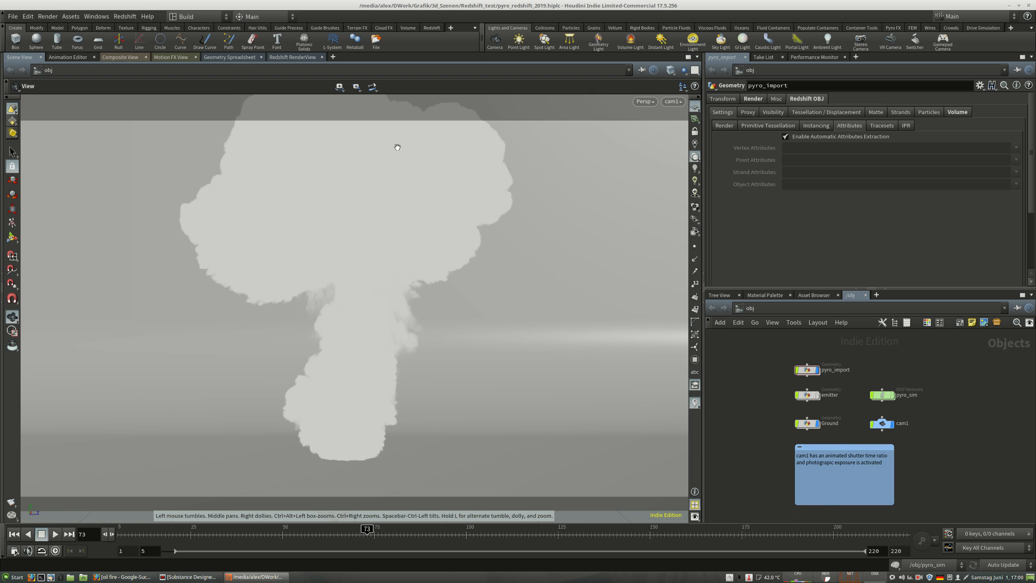
# Enable high quality lighting with shadows in the viewport, inspect the smoke from other angles and return to the cam1 view
pyautogui.click(695, 192)
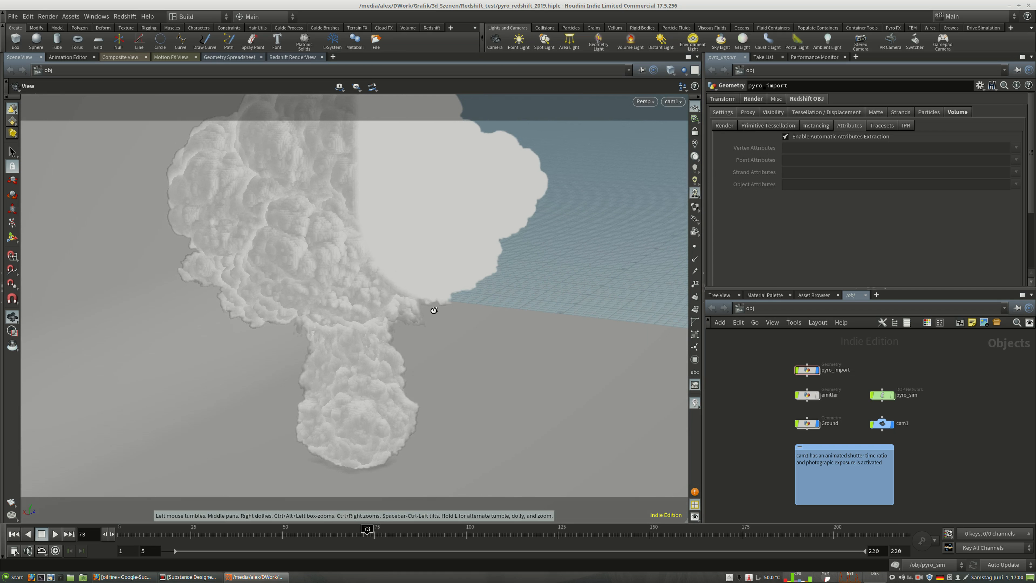
pyautogui.moveTo(356, 276); pyautogui.dragTo(402, 215)
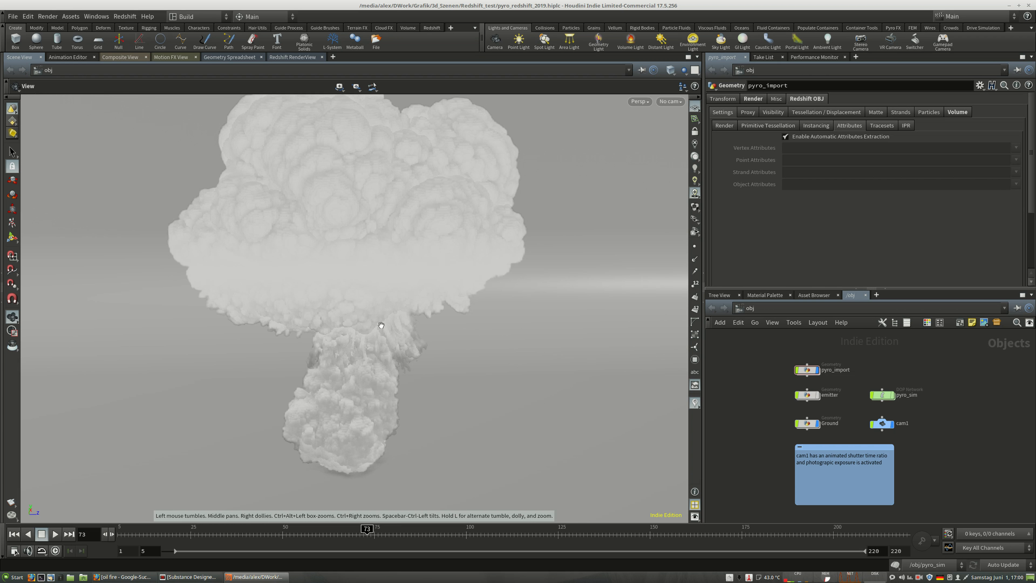
pyautogui.moveTo(368, 315); pyautogui.dragTo(361, 310)
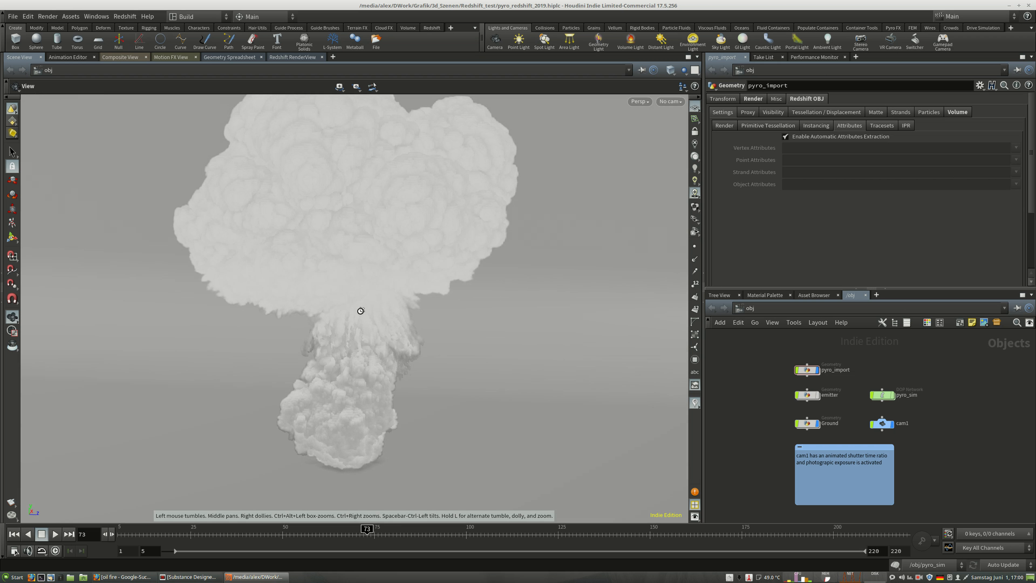
pyautogui.click(672, 103)
pyautogui.click(678, 149)
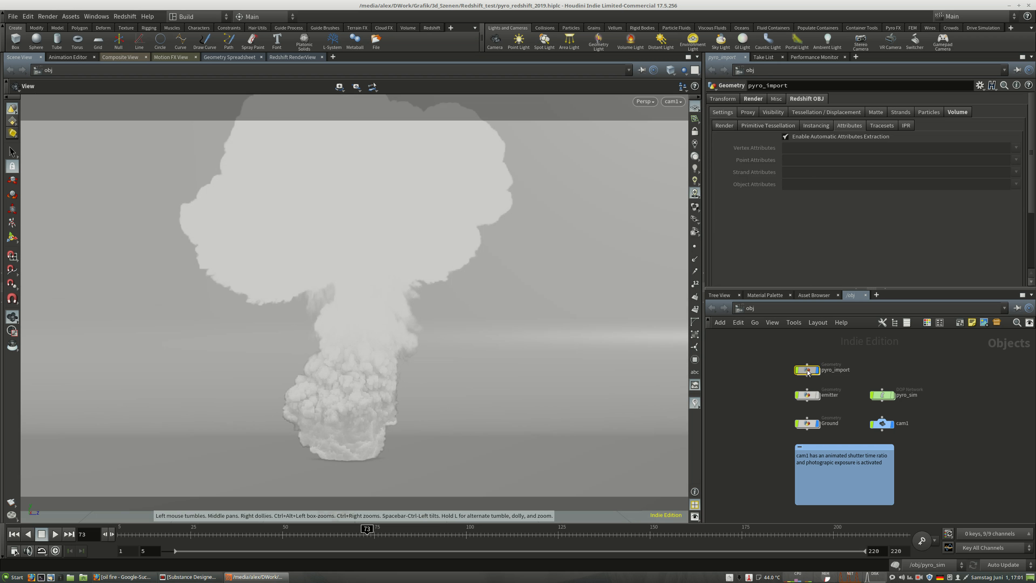
# Look inside the pyro_import geometry network and return to the object level
pyautogui.doubleClick(806, 369)
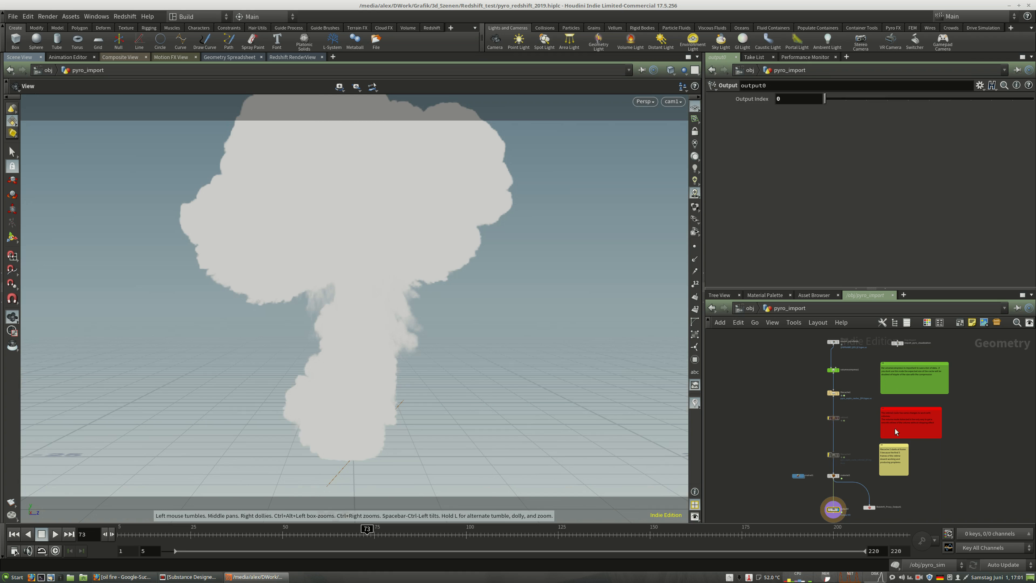
pyautogui.moveTo(859, 451); pyautogui.dragTo(853, 458, button='middle')
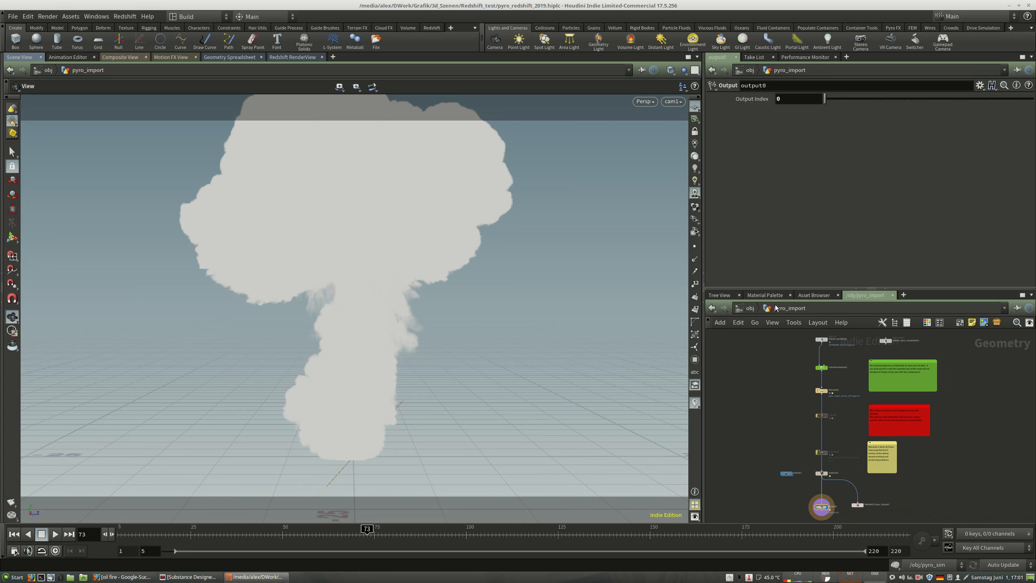
pyautogui.click(749, 308)
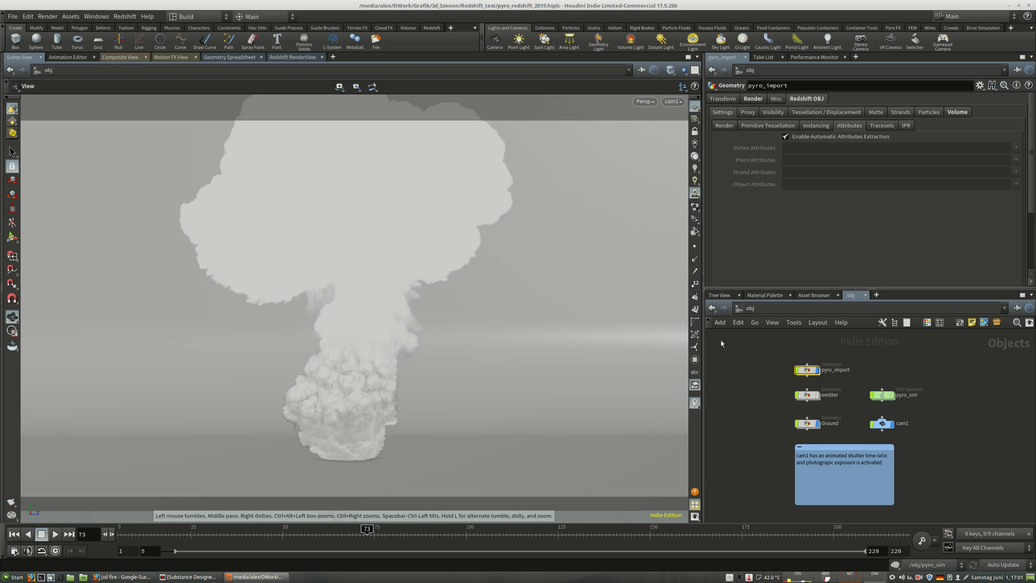
# Reposition the pyro_import node above the gap between emitter and pyro_sim, and set the viewport shading to Wireframe Bounding Box
pyautogui.moveTo(802, 376); pyautogui.dragTo(839, 371)
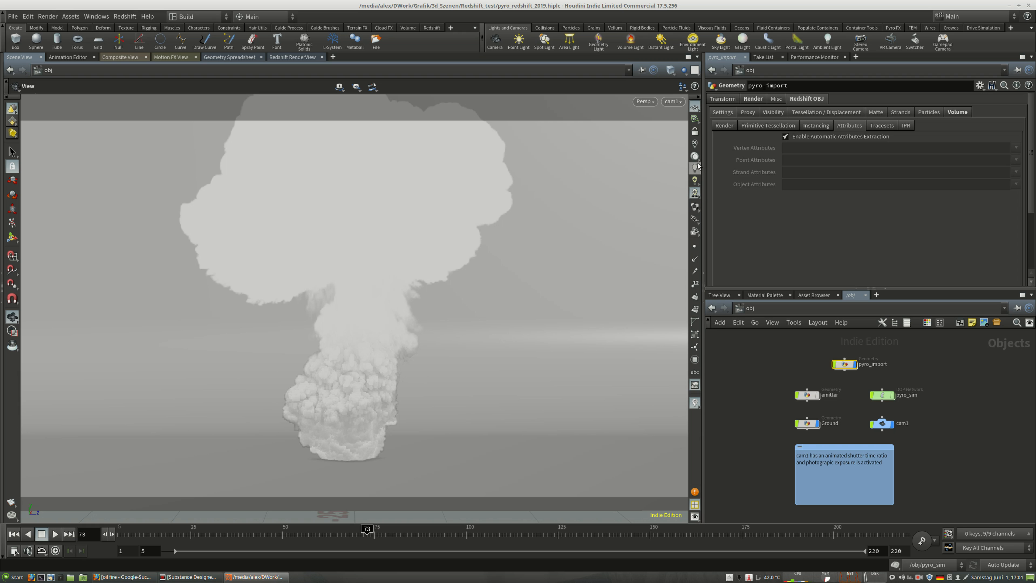
pyautogui.click(670, 70)
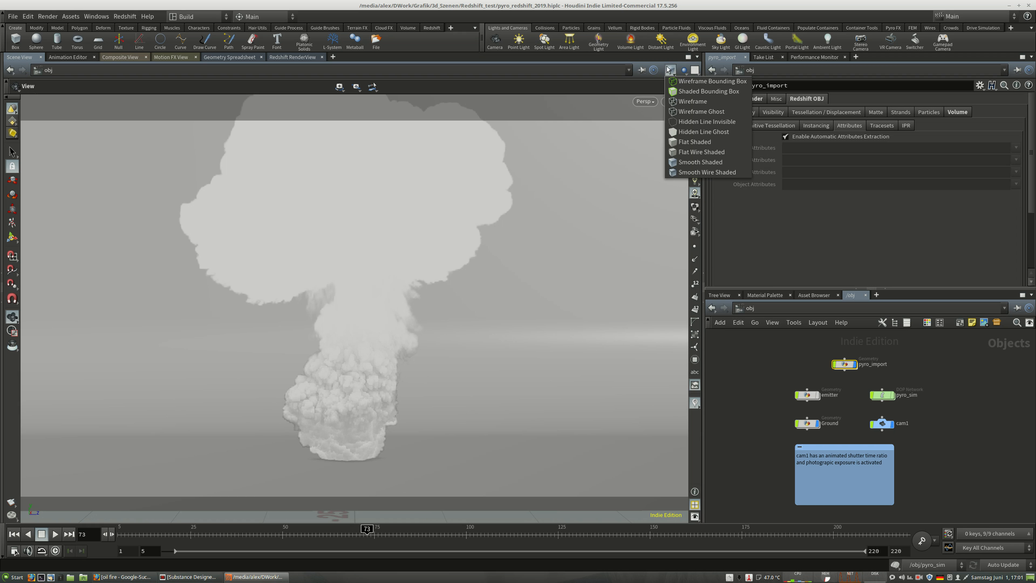
pyautogui.click(692, 83)
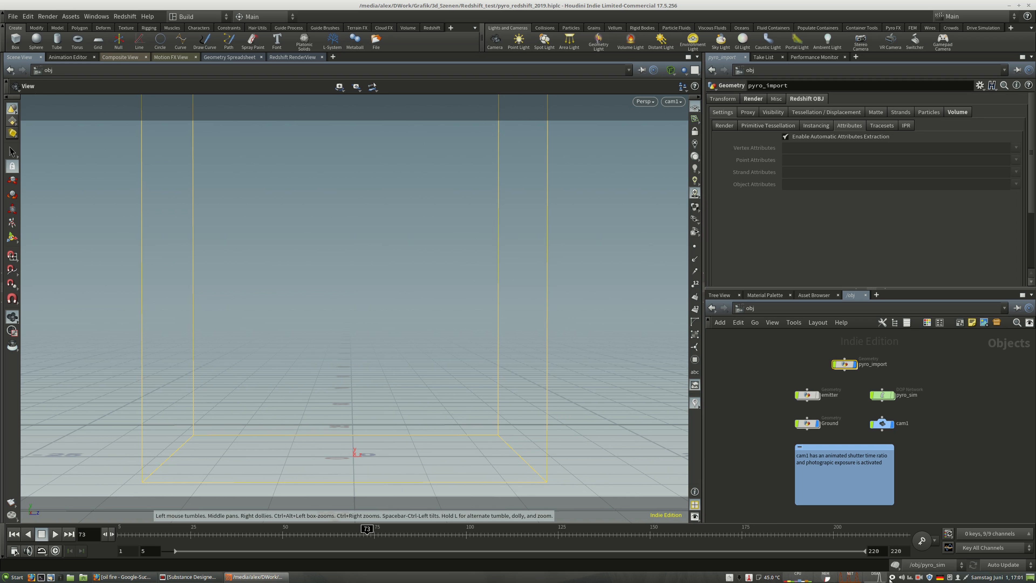
# Open NVIDIA X Server Settings and check the used dedicated memory of GPU 0
pyautogui.click(892, 568)
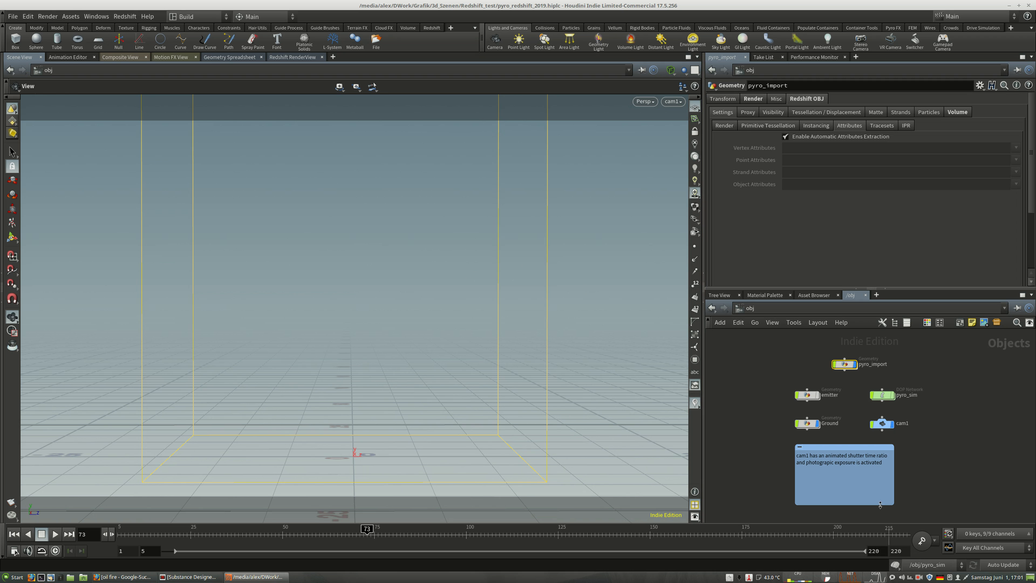
pyautogui.click(36, 109)
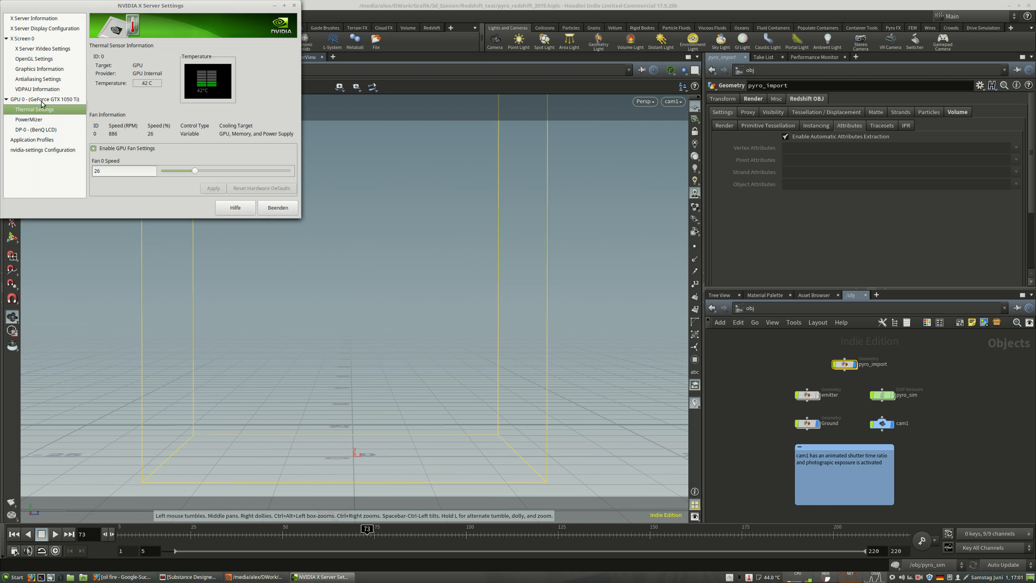
pyautogui.click(42, 99)
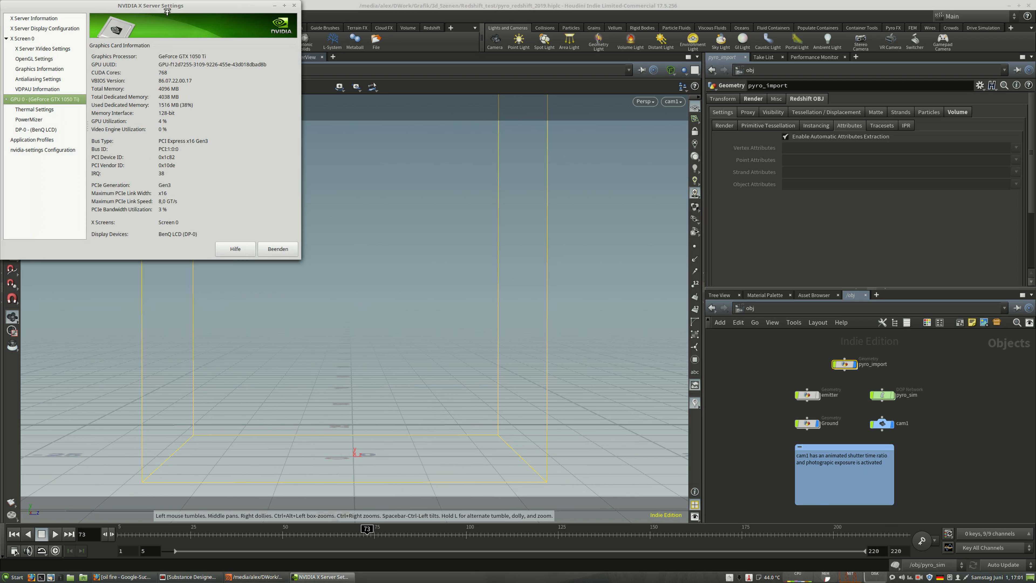
pyautogui.moveTo(209, 6); pyautogui.dragTo(386, 174)
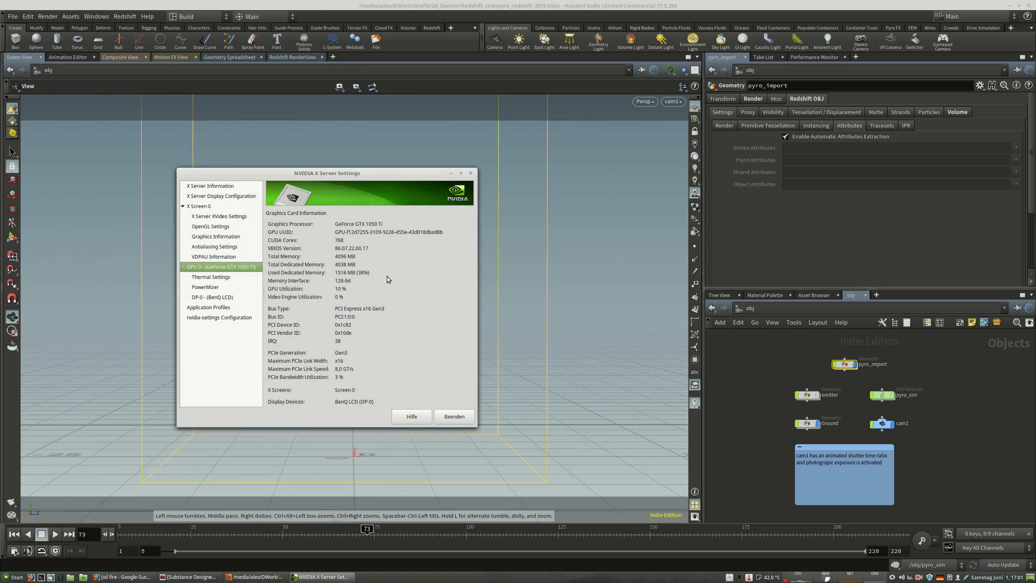
pyautogui.moveTo(361, 273); pyautogui.dragTo(357, 274)
# Cancel quitting NVIDIA X Server Settings and move its window aside over the parameter pane
pyautogui.click(471, 173)
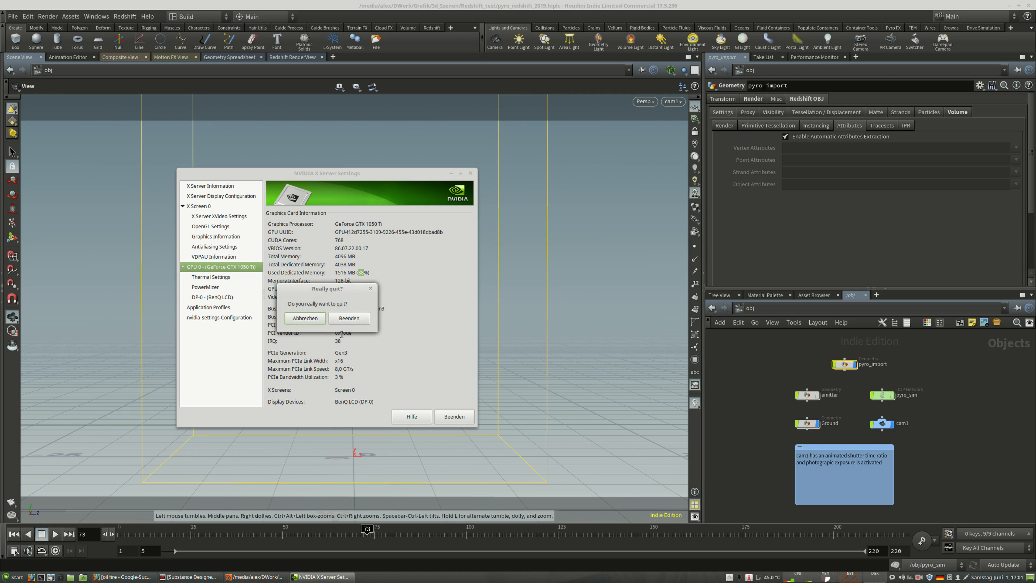
pyautogui.moveTo(352, 289); pyautogui.dragTo(352, 290)
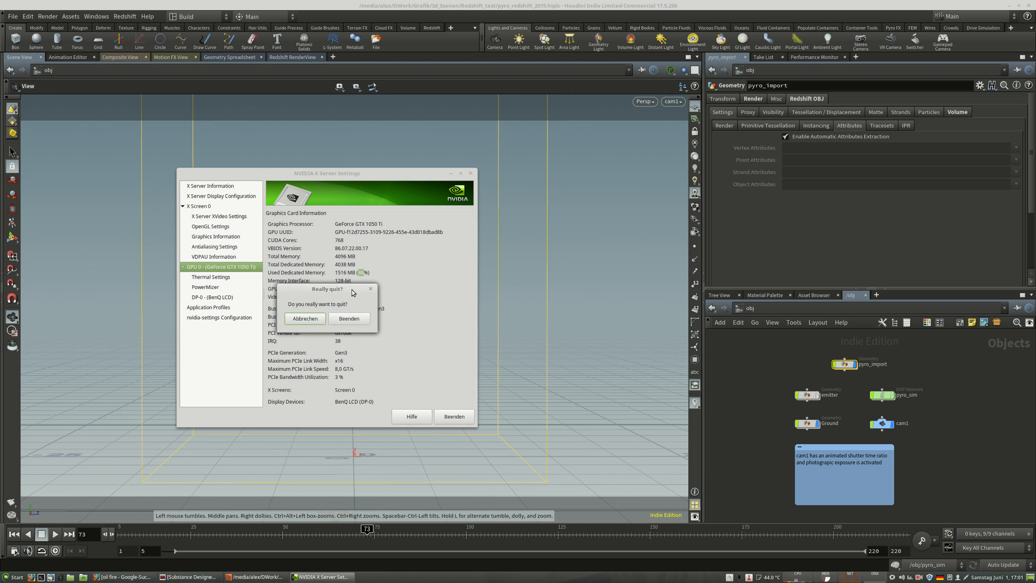
pyautogui.click(298, 317)
pyautogui.moveTo(346, 177); pyautogui.dragTo(856, 139)
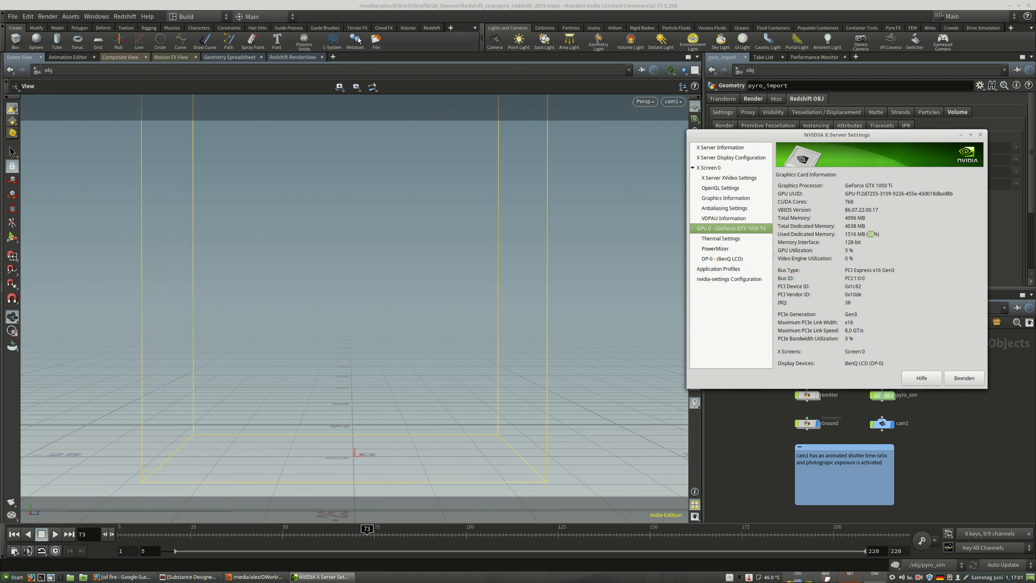
# Set Houdini's update mode to Manual and save the scene
pyautogui.click(13, 17)
pyautogui.click(21, 64)
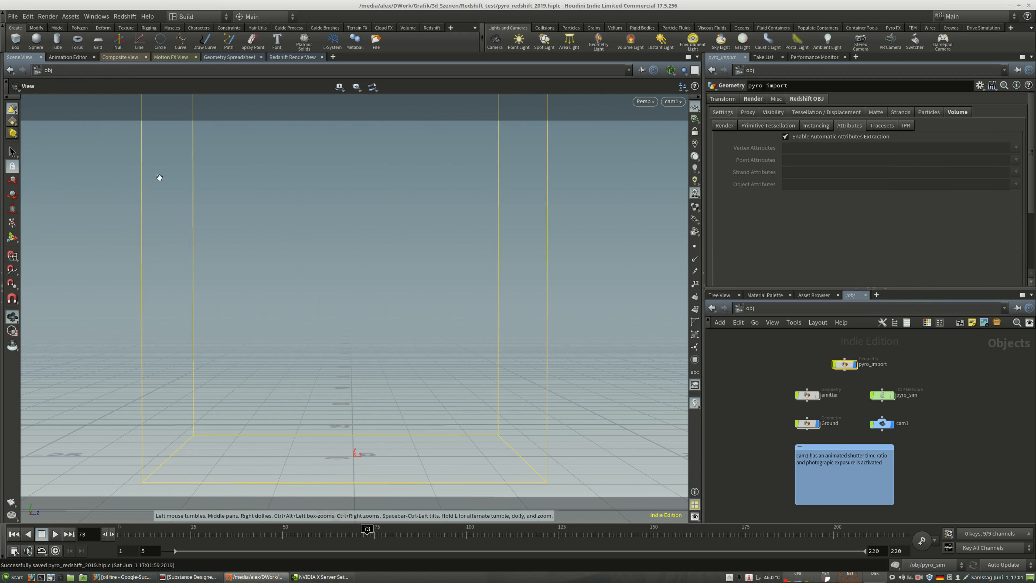
pyautogui.click(1003, 564)
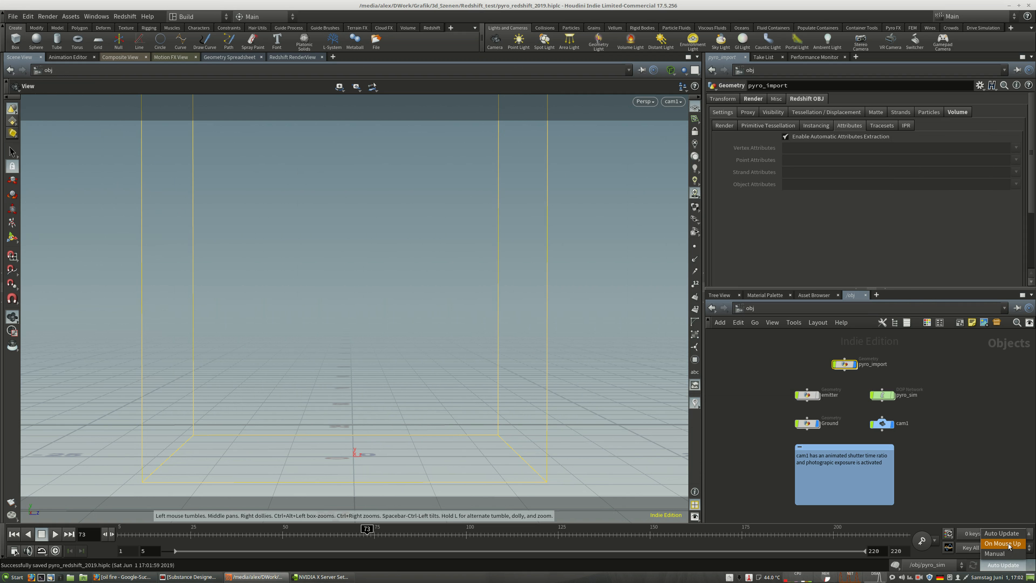
pyautogui.click(995, 553)
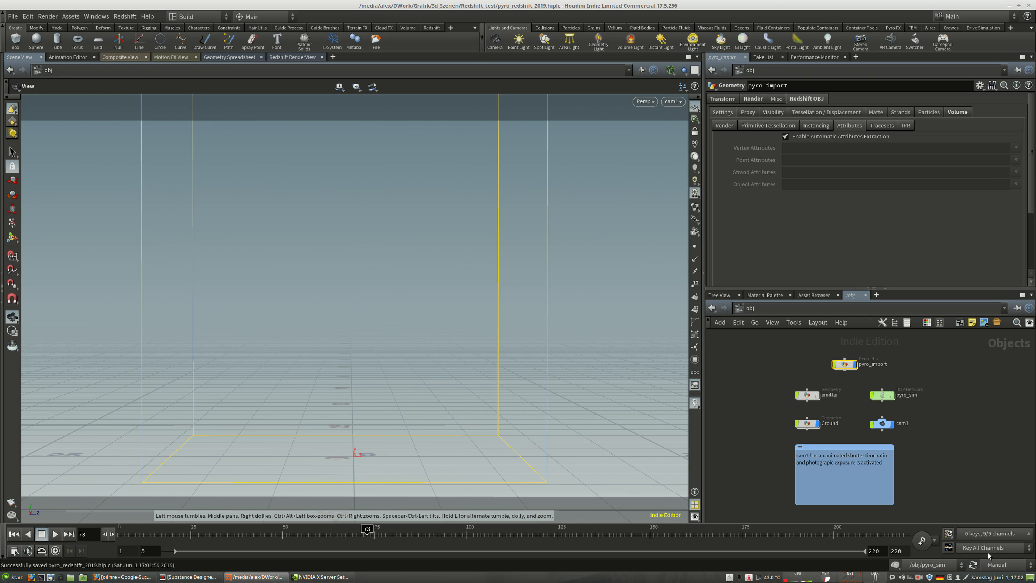
pyautogui.click(13, 16)
pyautogui.click(22, 63)
# Close Houdini and check the graphics card's used dedicated memory in NVIDIA X Server Settings
pyautogui.rightClick(252, 579)
pyautogui.click(228, 561)
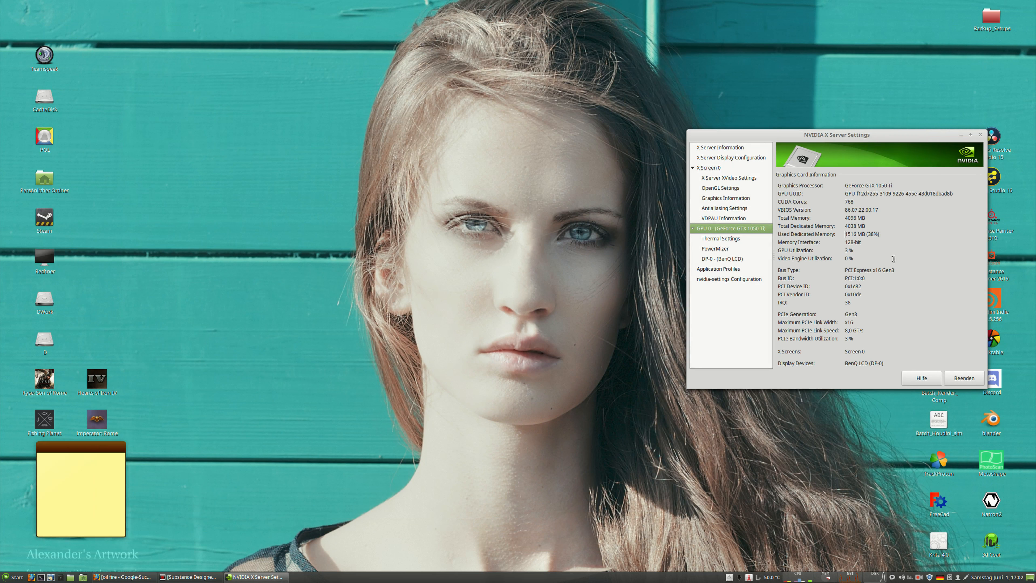
pyautogui.moveTo(826, 135); pyautogui.dragTo(392, 131)
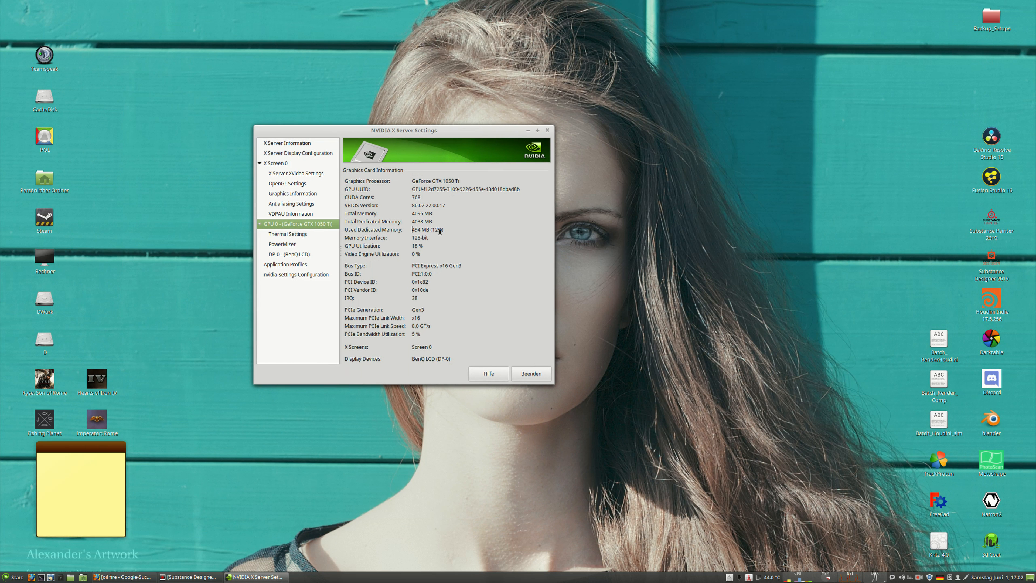
pyautogui.doubleClick(432, 230)
pyautogui.click(816, 195)
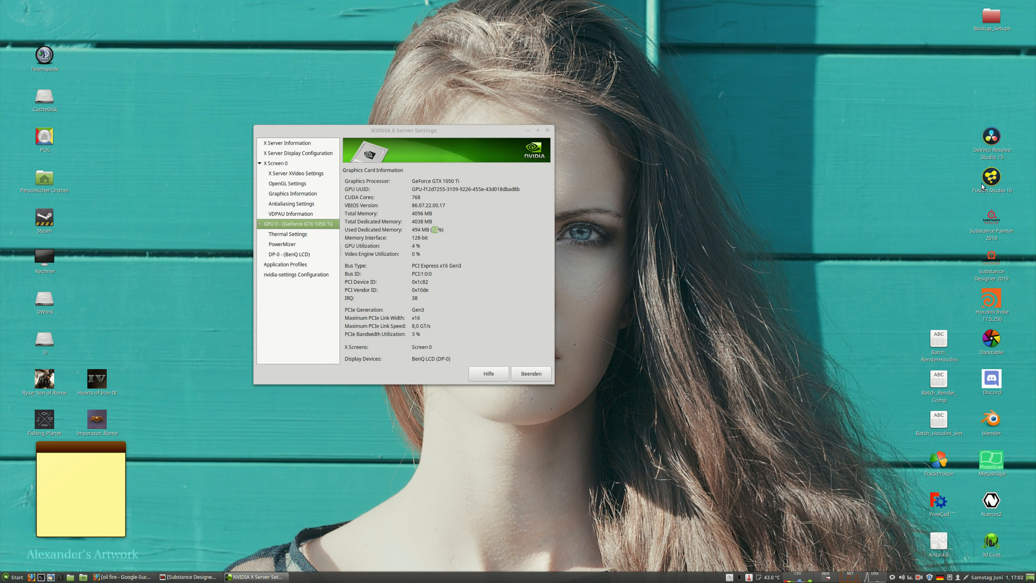
# Relaunch Houdini and check the used dedicated memory with an empty scene, then minimize NVIDIA X Server Settings
pyautogui.doubleClick(986, 313)
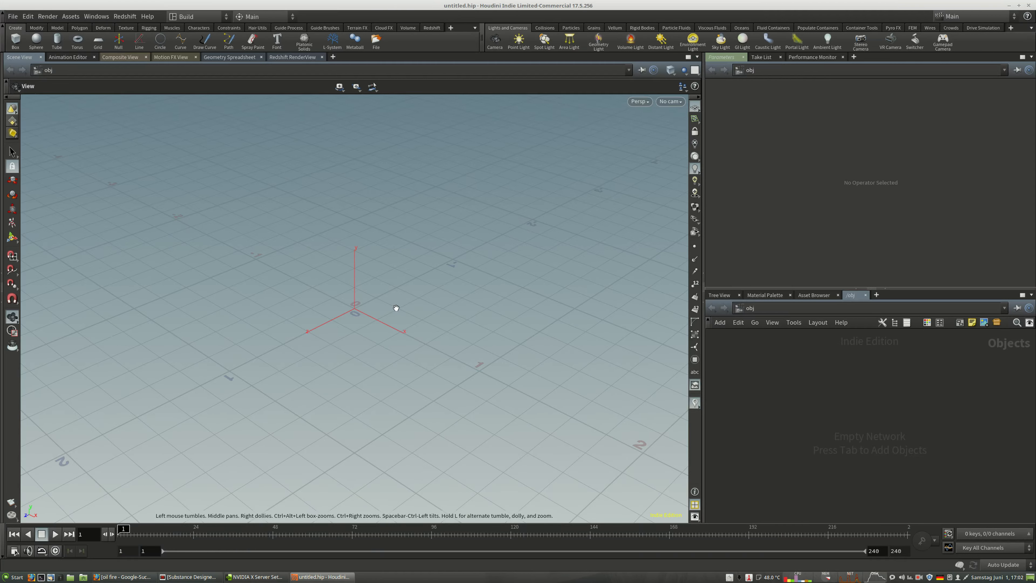
pyautogui.click(12, 17)
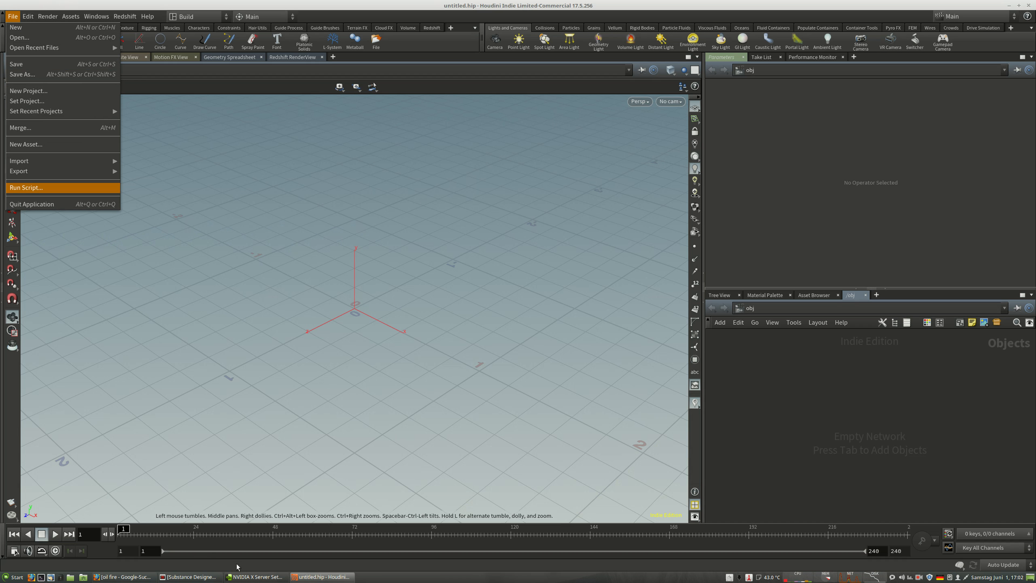
pyautogui.click(236, 577)
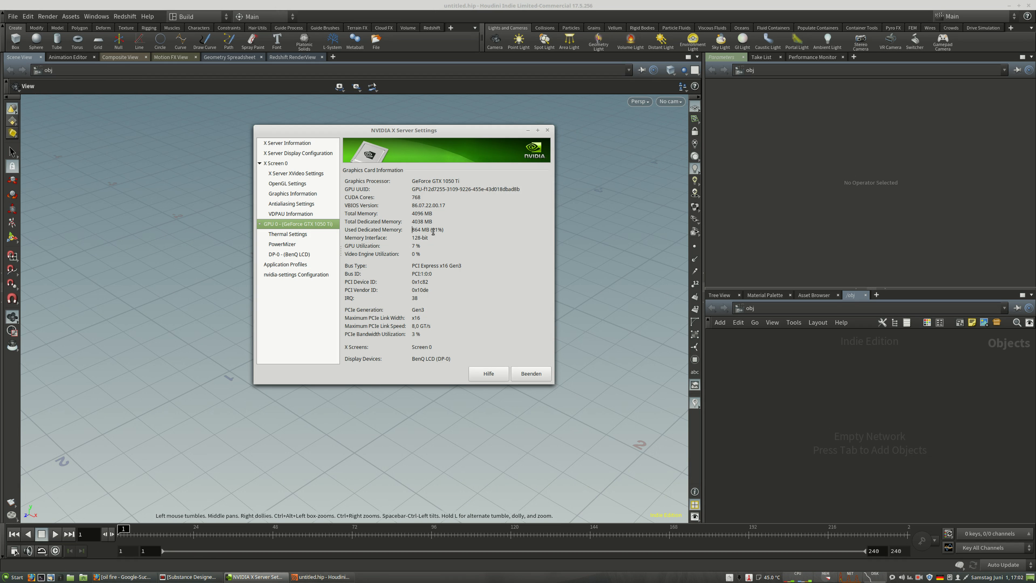
pyautogui.click(527, 130)
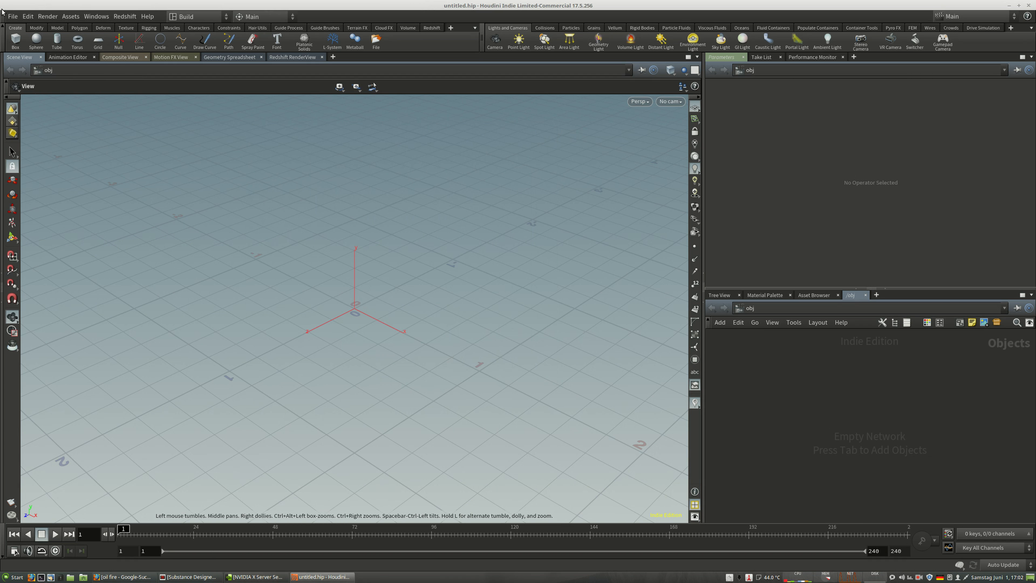
# Reopen the recent scene file pyro_redshift_2019.hiplc
pyautogui.click(13, 16)
pyautogui.moveTo(48, 49)
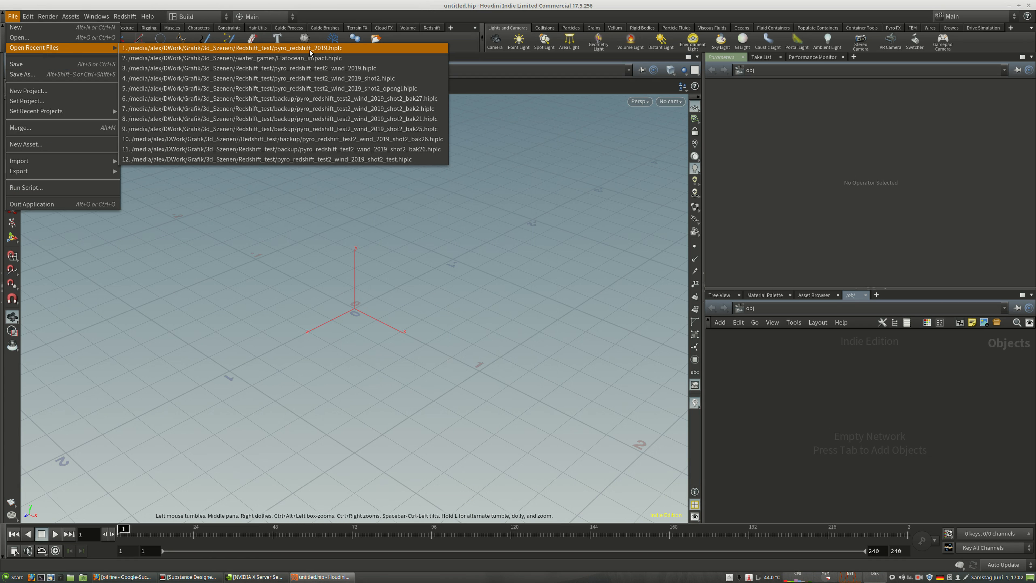
pyautogui.click(310, 49)
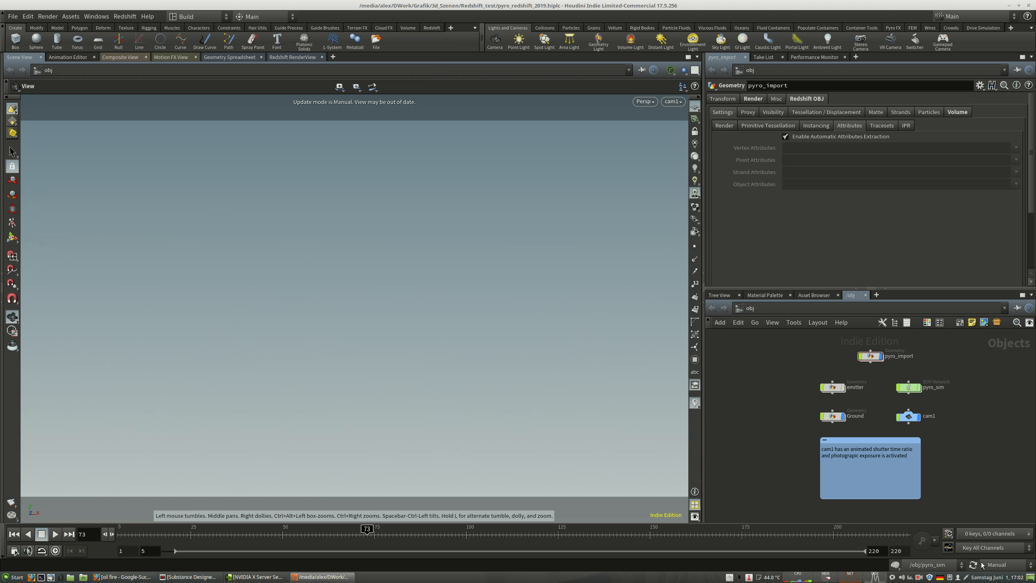
# Set the viewport shading to Wireframe Bounding Box and switch the update mode to Auto Update
pyautogui.click(1003, 567)
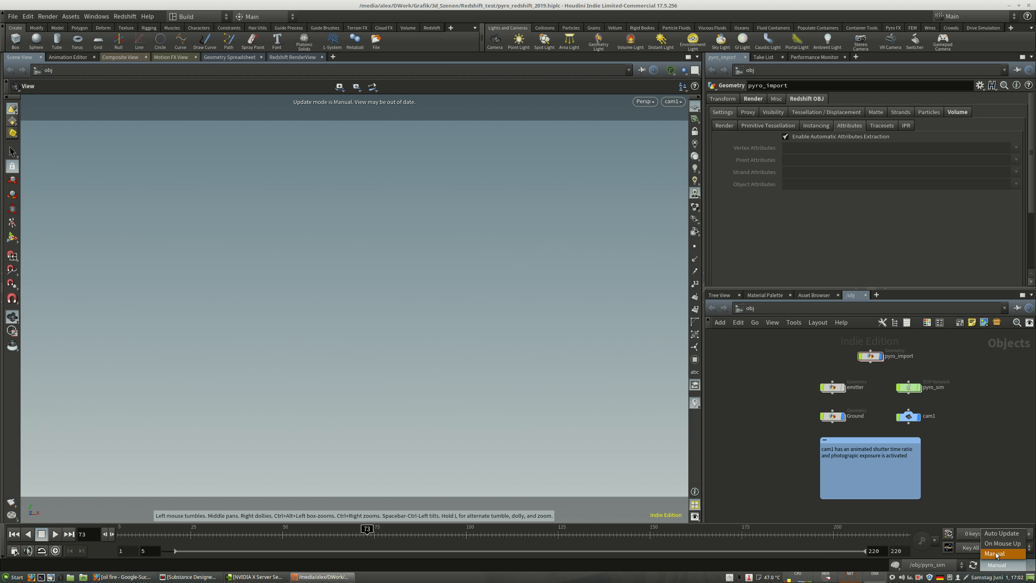
pyautogui.click(748, 496)
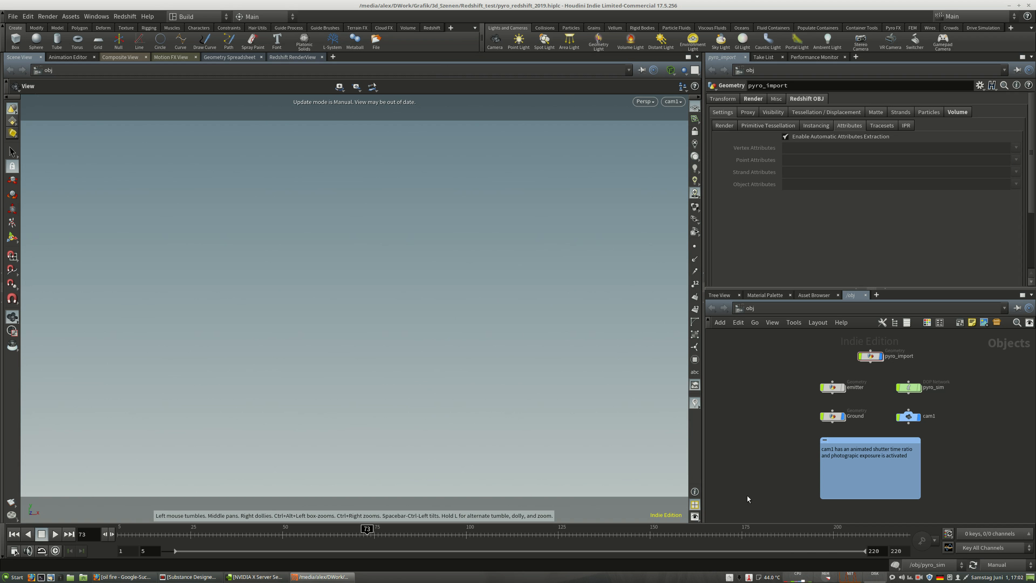
pyautogui.click(671, 70)
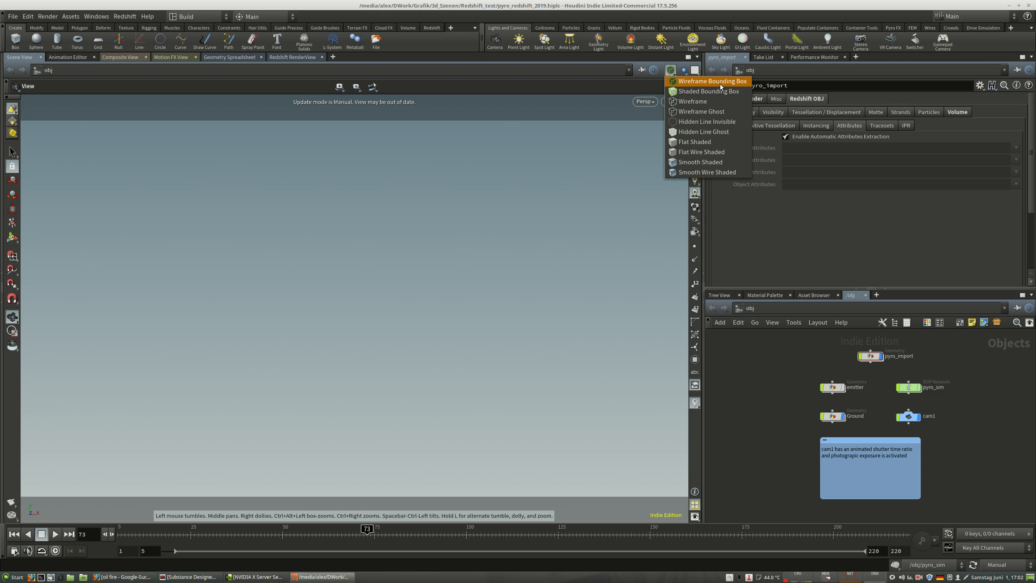
pyautogui.click(706, 82)
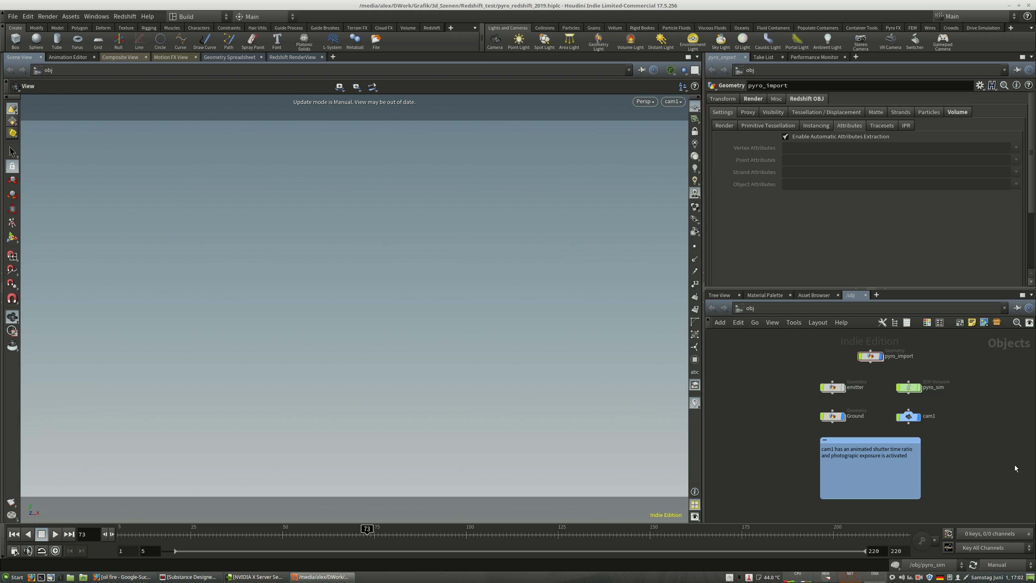
pyautogui.click(1004, 564)
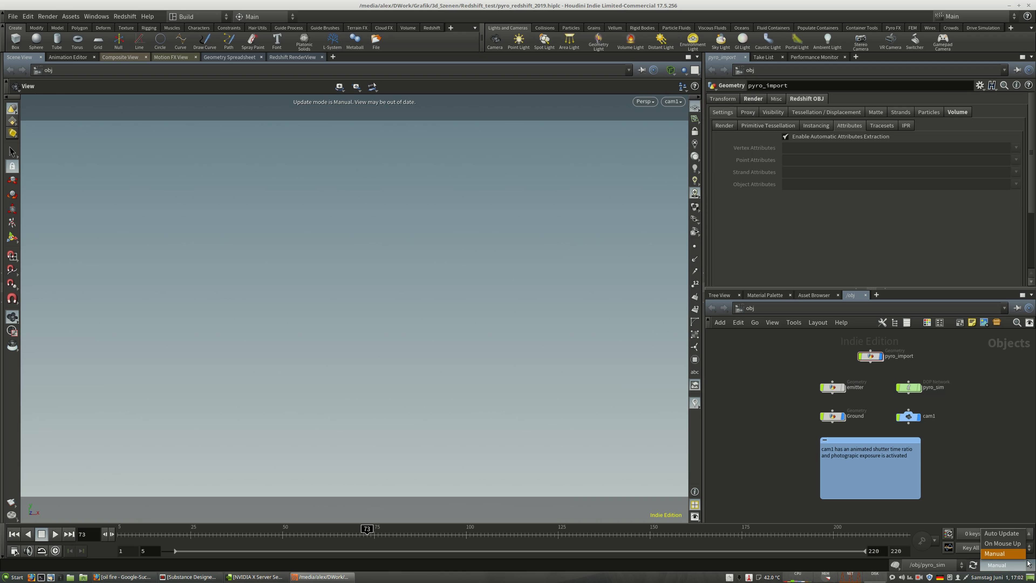
pyautogui.click(1002, 533)
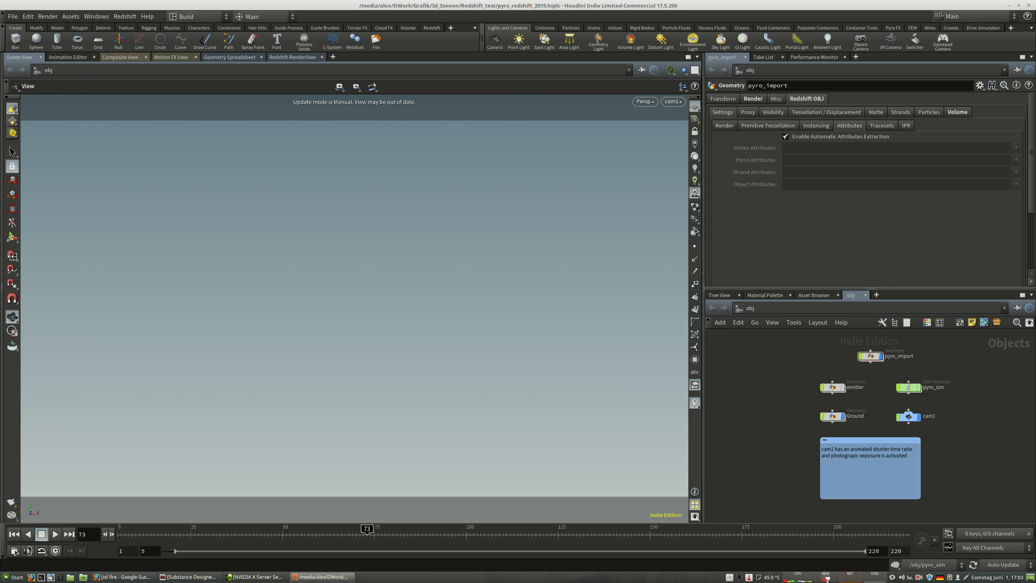
pyautogui.moveTo(827, 579)
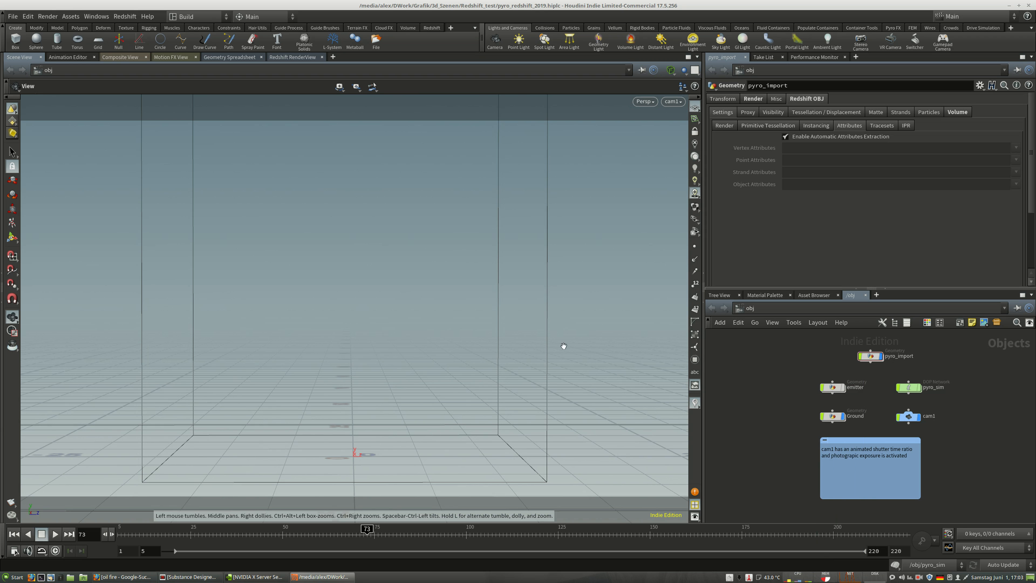
# Open the explosion material in pyro_import's matnet1 and examine the Volume1 node's emission settings
pyautogui.moveTo(765, 370); pyautogui.dragTo(702, 412, button='middle')
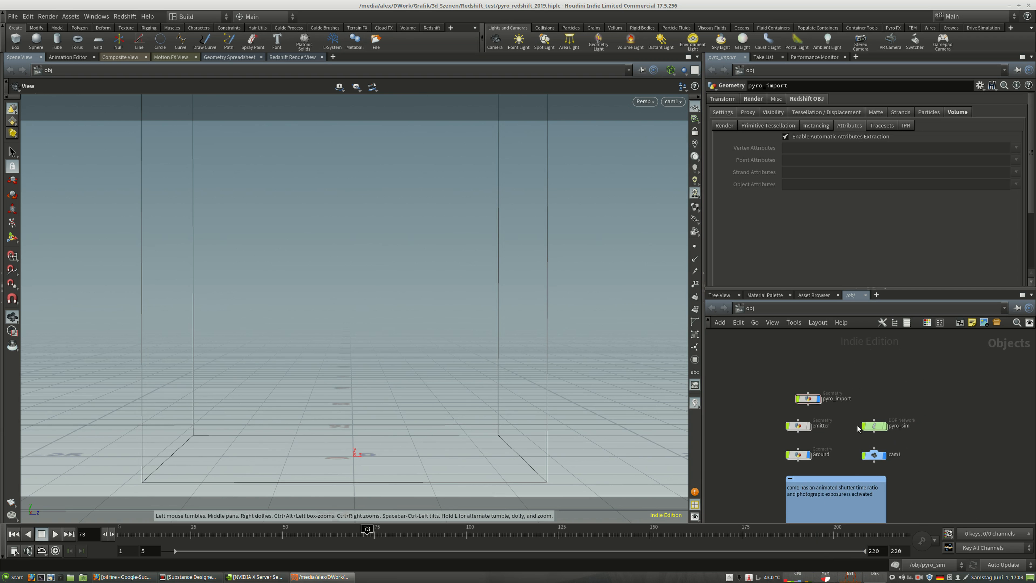
pyautogui.doubleClick(802, 398)
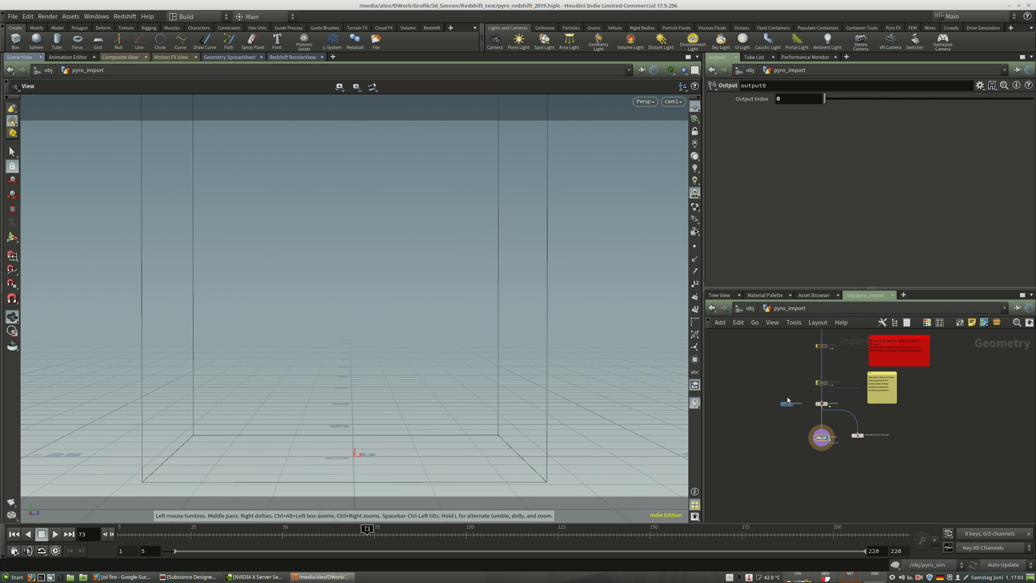
pyautogui.doubleClick(787, 402)
pyautogui.doubleClick(872, 420)
pyautogui.moveTo(804, 416); pyautogui.dragTo(806, 457)
pyautogui.scroll(-10, 782, 171)
pyautogui.scroll(3, 858, 192)
pyautogui.scroll(-3, 858, 193)
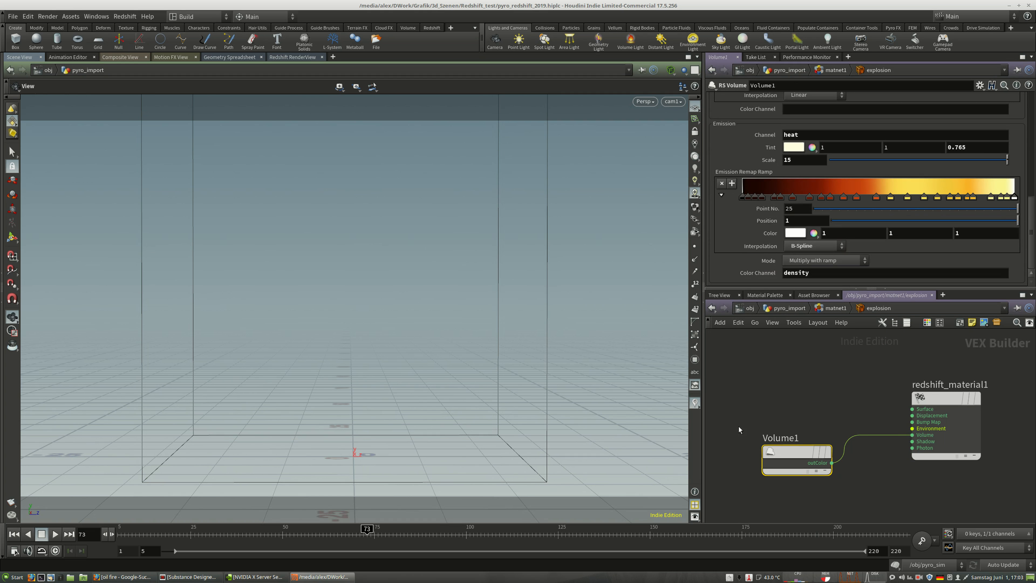
# Move the Volume1 node down and add a second RS Volume node above it
pyautogui.moveTo(781, 454); pyautogui.dragTo(779, 476)
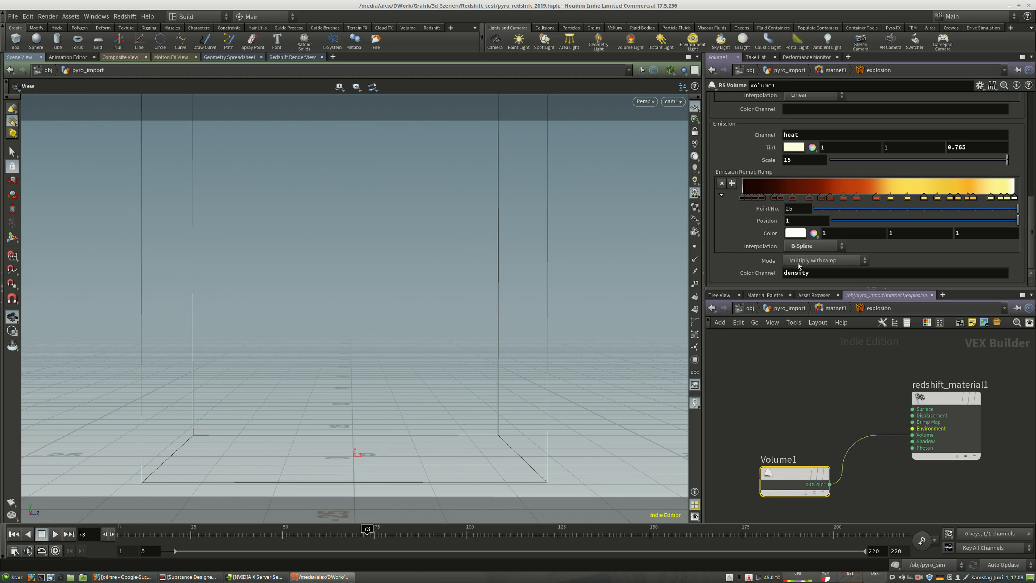
pyautogui.click(788, 406)
pyautogui.press('Tab')
pyautogui.write('vol')
pyautogui.press('Return')
pyautogui.click(768, 386)
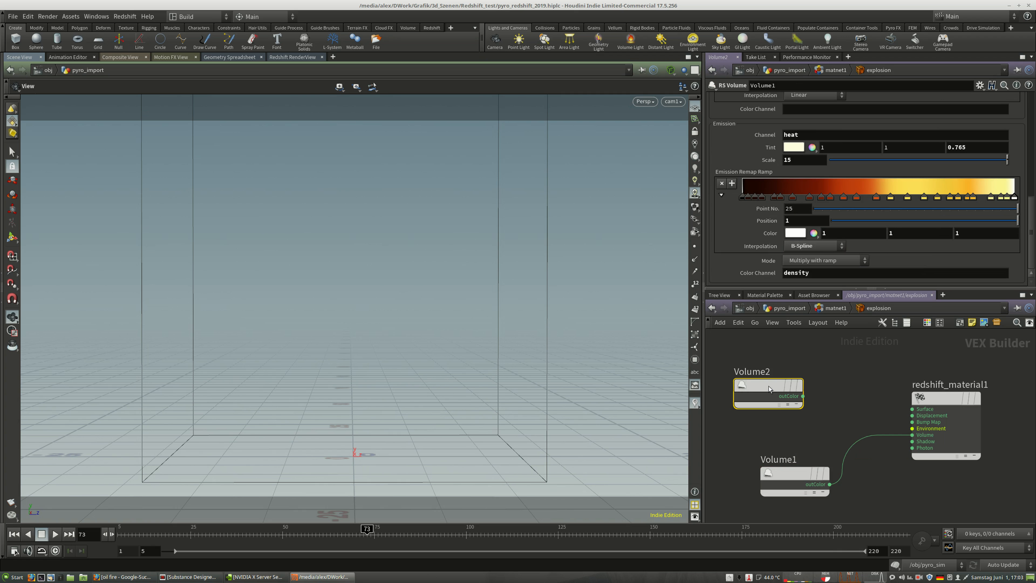
pyautogui.click(787, 386)
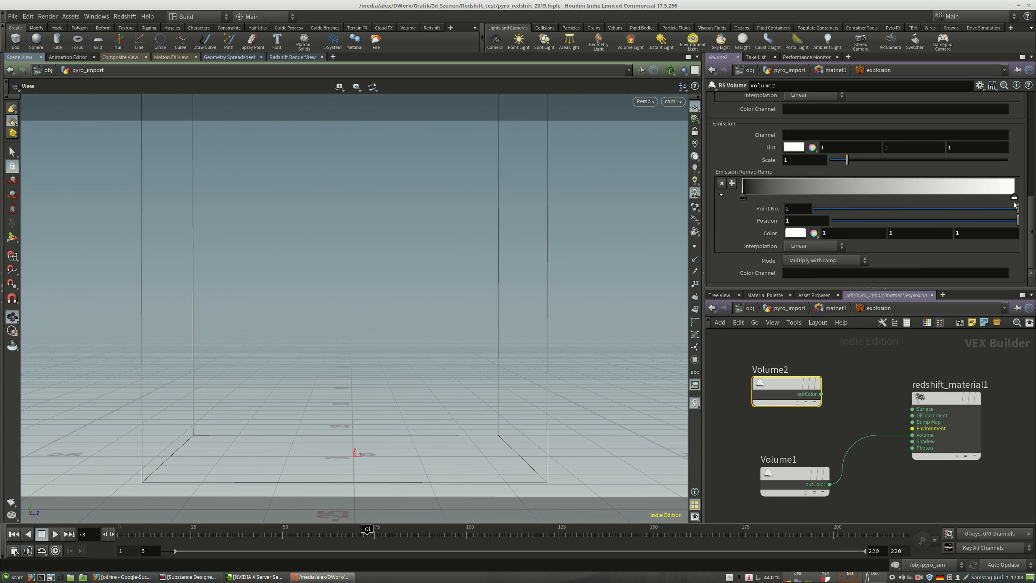
# Try a red value of 0.01 on the first point of Volume2's Emission Remap Ramp
pyautogui.click(742, 199)
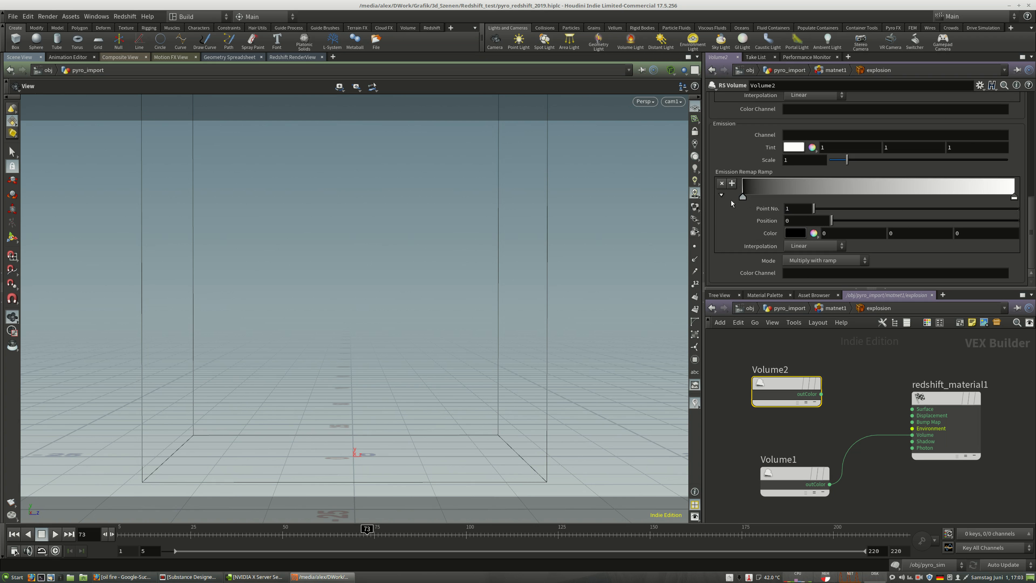
pyautogui.click(839, 233)
pyautogui.press('Tab')
pyautogui.press('Tab')
pyautogui.click(844, 234)
pyautogui.write('.01')
pyautogui.press('Return')
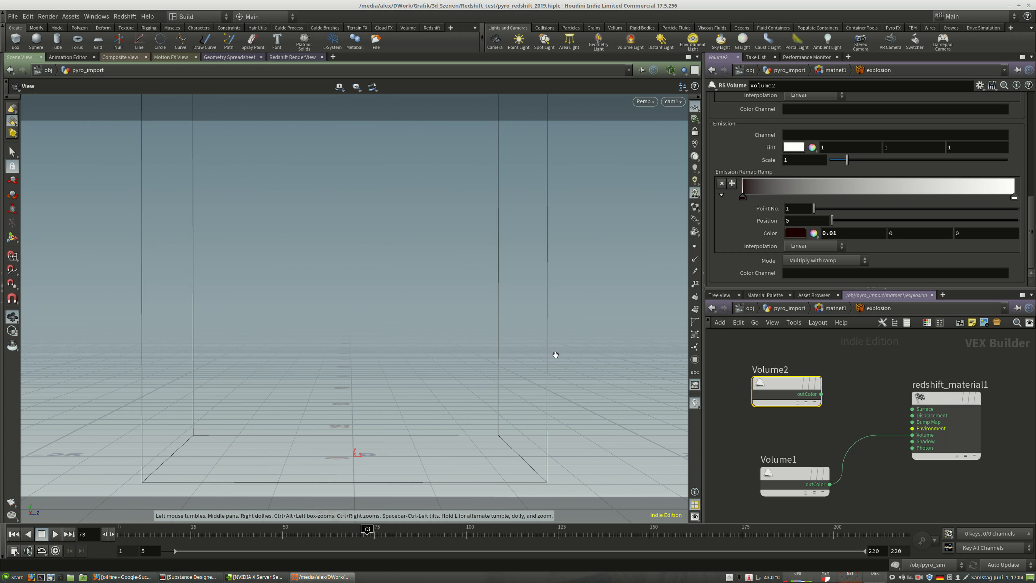
# Reset the red value of the emission ramp's first point to 0 and select the ramp's last point
pyautogui.doubleClick(828, 236)
pyautogui.write('0')
pyautogui.press('Return')
pyautogui.press('Tab')
pyautogui.press('Tab')
pyautogui.click(1014, 197)
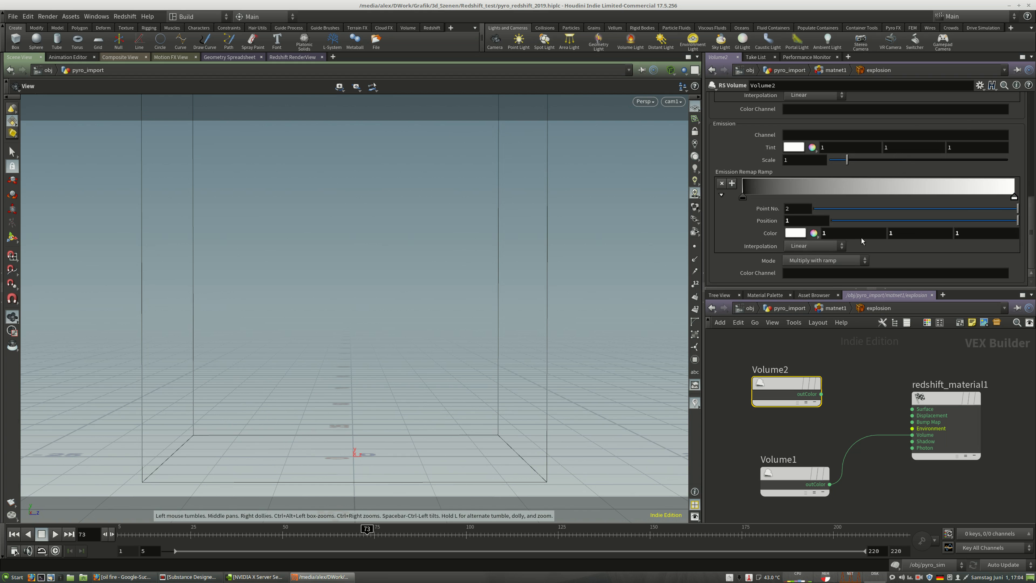
pyautogui.scroll(6, 750, 239)
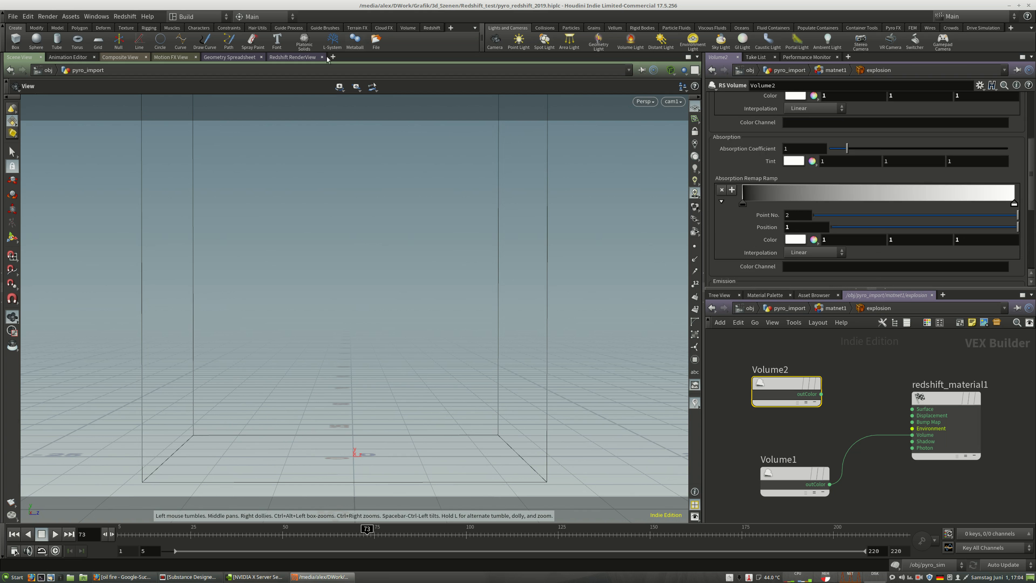
# Open the Redshift RenderView and check the memory use in Systemüberwachung's resource graphs, then close the monitor
pyautogui.click(281, 57)
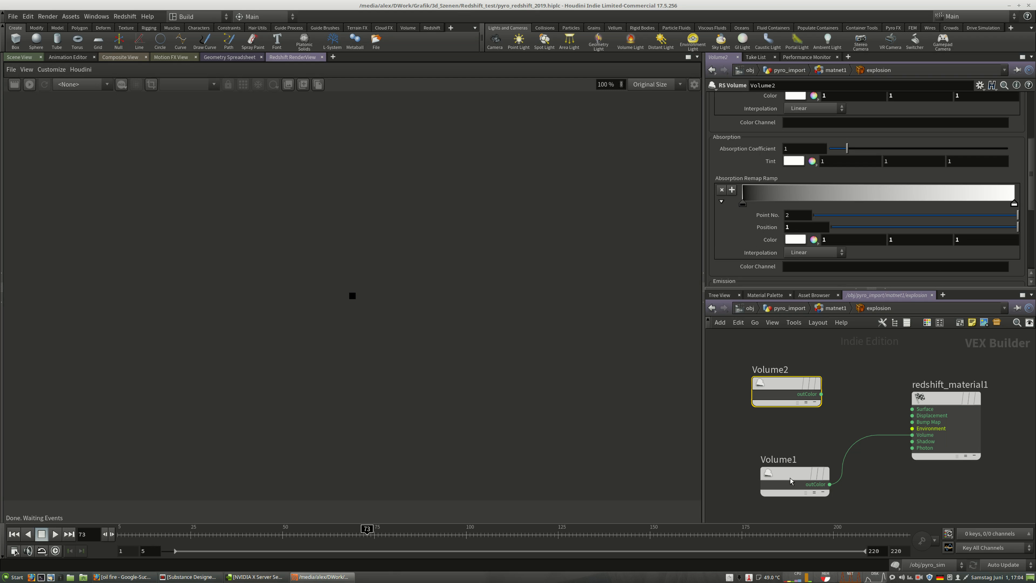
pyautogui.click(825, 576)
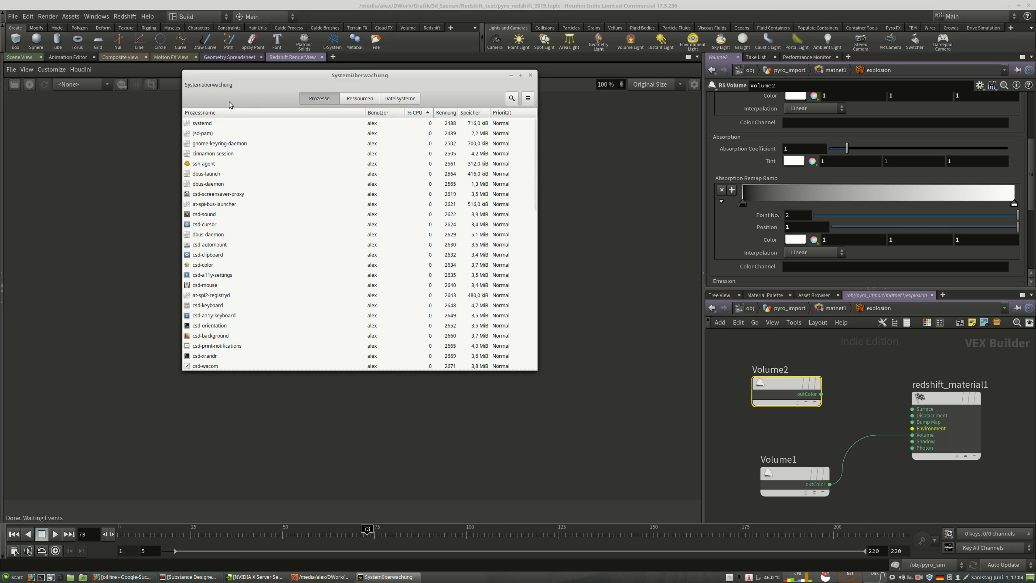
pyautogui.click(363, 99)
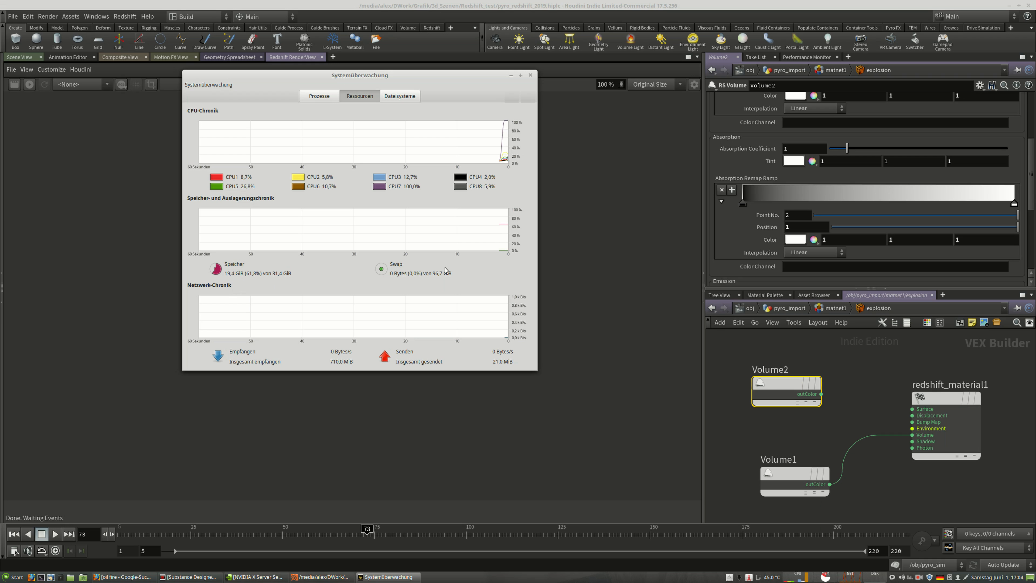
pyautogui.moveTo(330, 75); pyautogui.dragTo(684, 126)
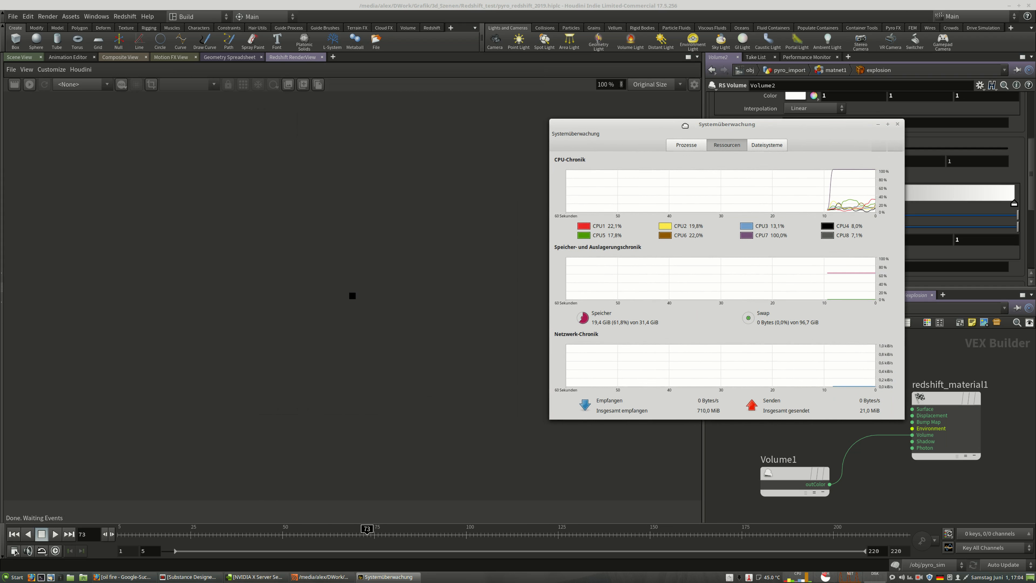
pyautogui.click(898, 125)
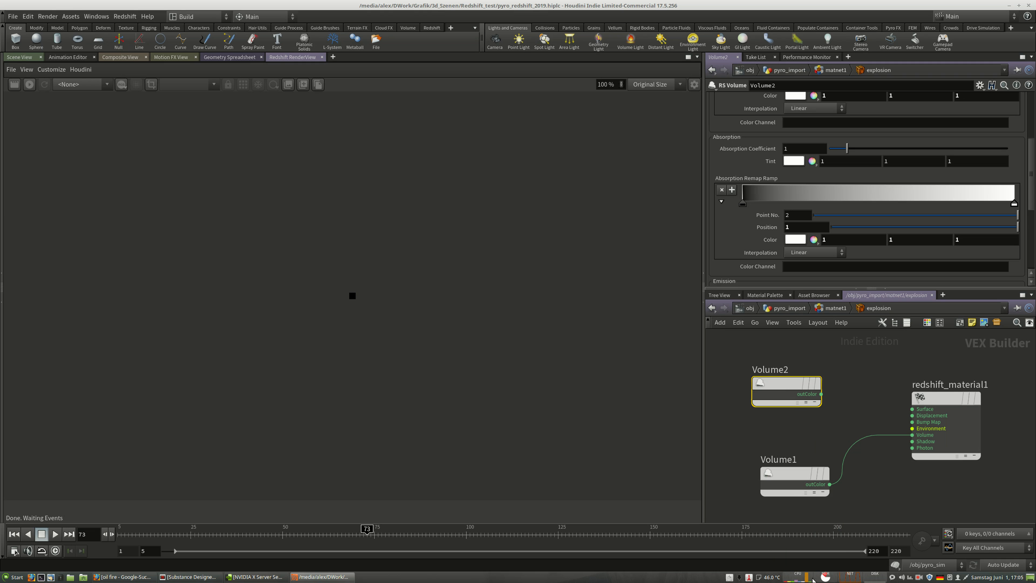
pyautogui.moveTo(810, 579)
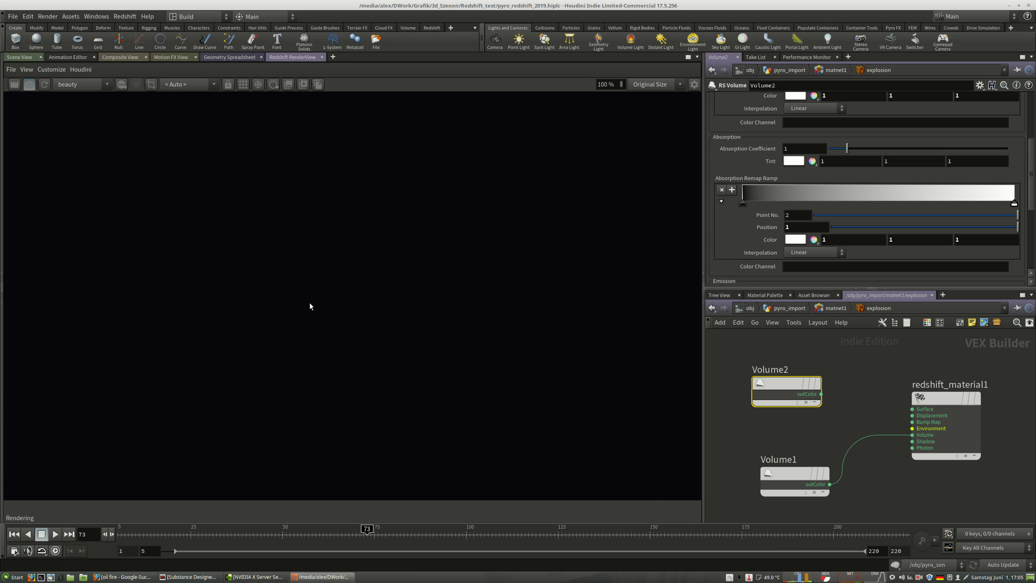
# Draw a render region on the rendered image and position it over the upper part of the explosion cloud
pyautogui.scroll(-1, 253, 137)
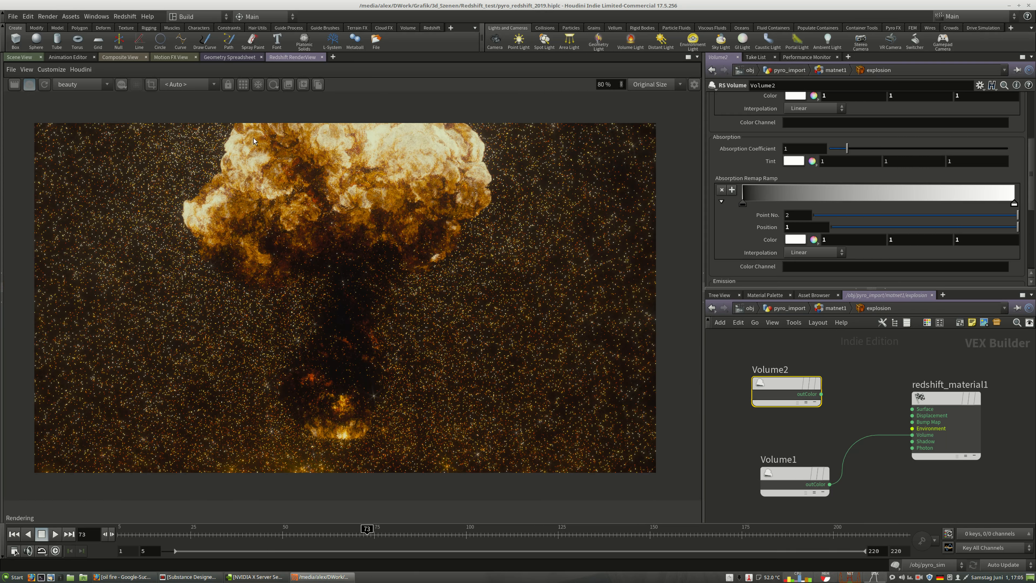
pyautogui.moveTo(231, 123); pyautogui.dragTo(366, 278)
pyautogui.moveTo(302, 215); pyautogui.dragTo(329, 226)
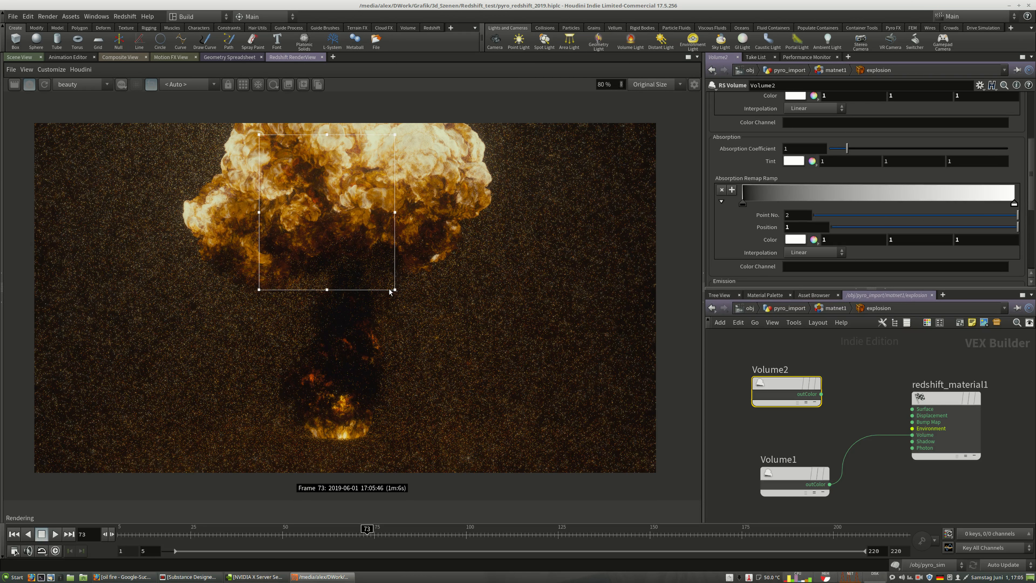
# Show the RenderView's display settings and examine the LUT section, including the full LUT location path
pyautogui.click(694, 85)
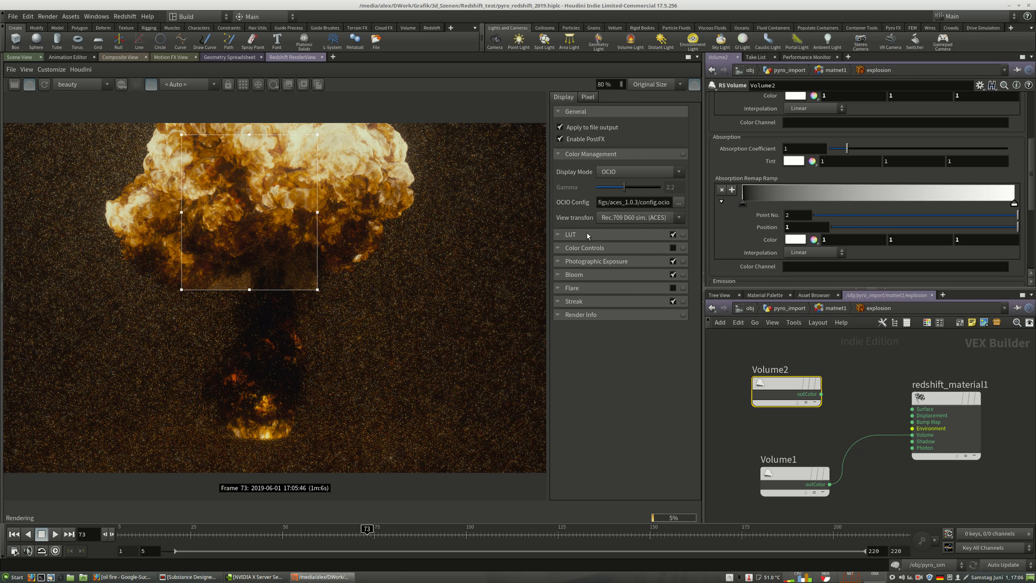
pyautogui.click(558, 233)
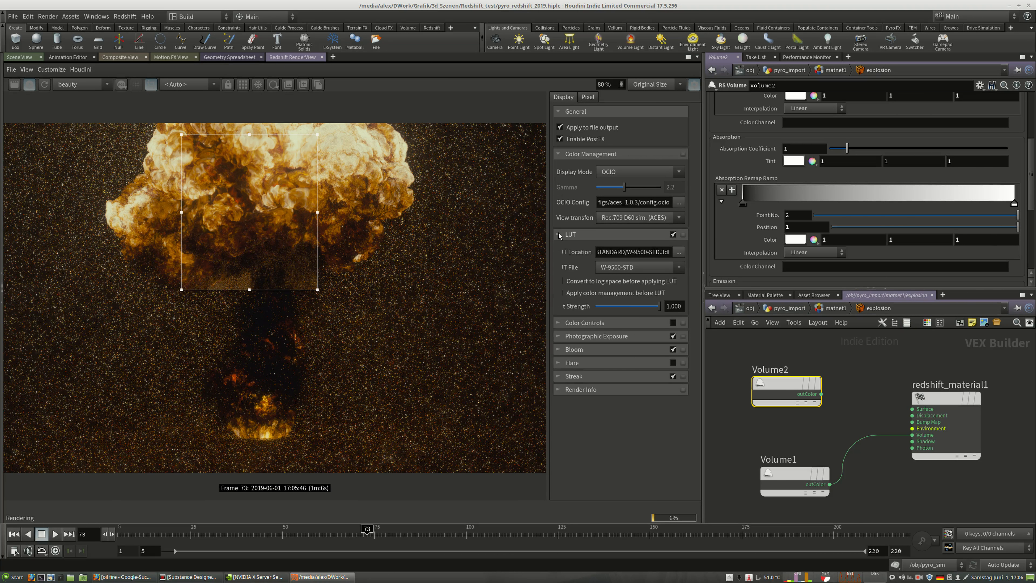
pyautogui.click(558, 233)
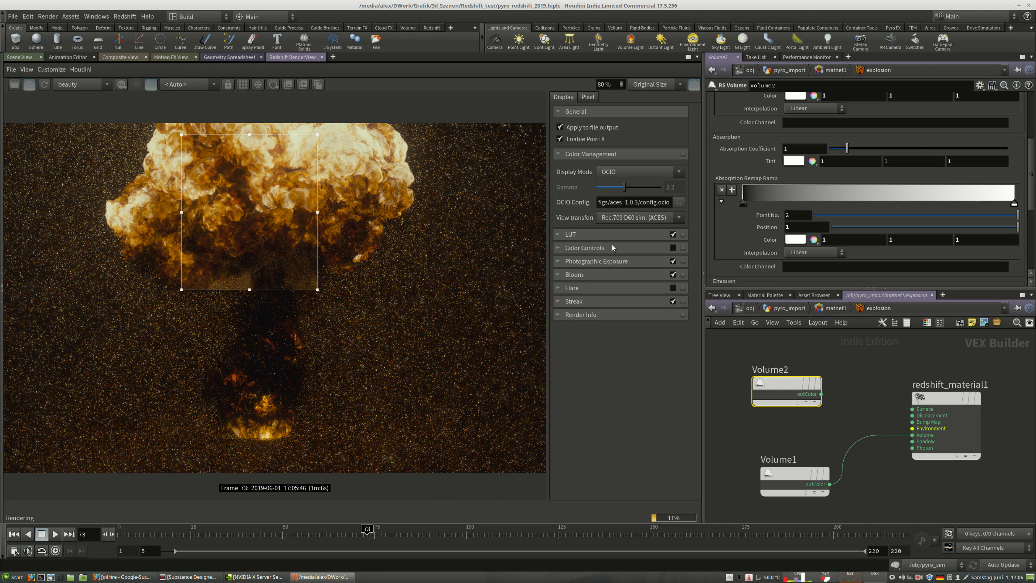
pyautogui.click(560, 236)
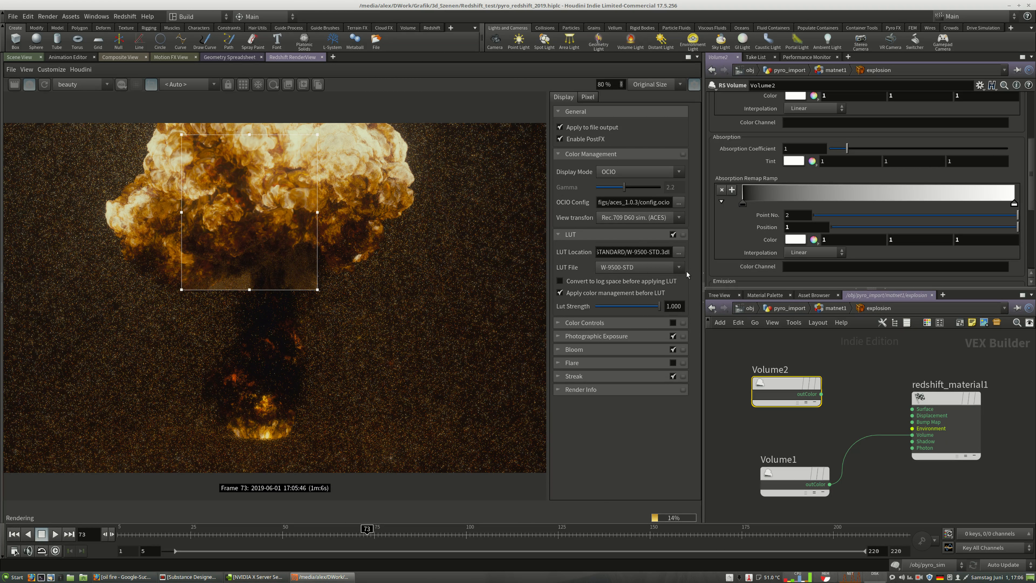
pyautogui.moveTo(618, 253); pyautogui.dragTo(562, 255)
pyautogui.click(645, 253)
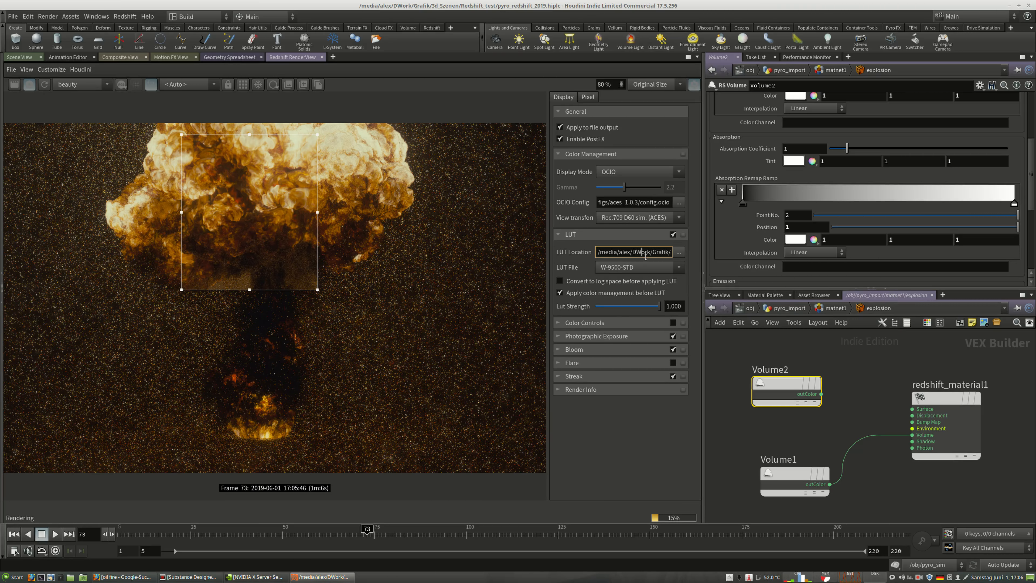
# Browse the available LUT files and leave the list with W-9500-STD kept as the LUT file
pyautogui.click(633, 268)
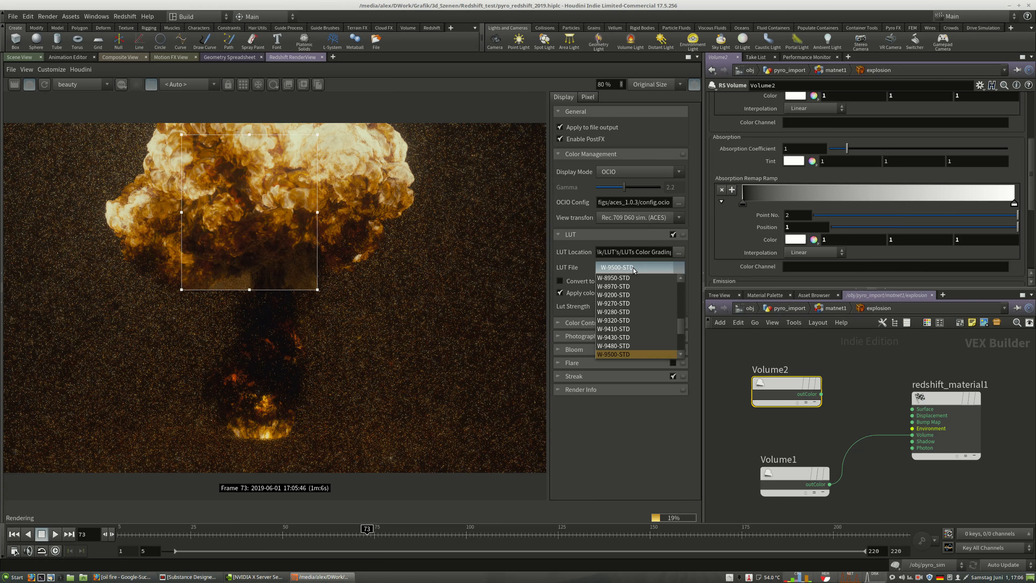
pyautogui.scroll(5, 637, 299)
pyautogui.scroll(2, 638, 298)
pyautogui.scroll(-7, 637, 298)
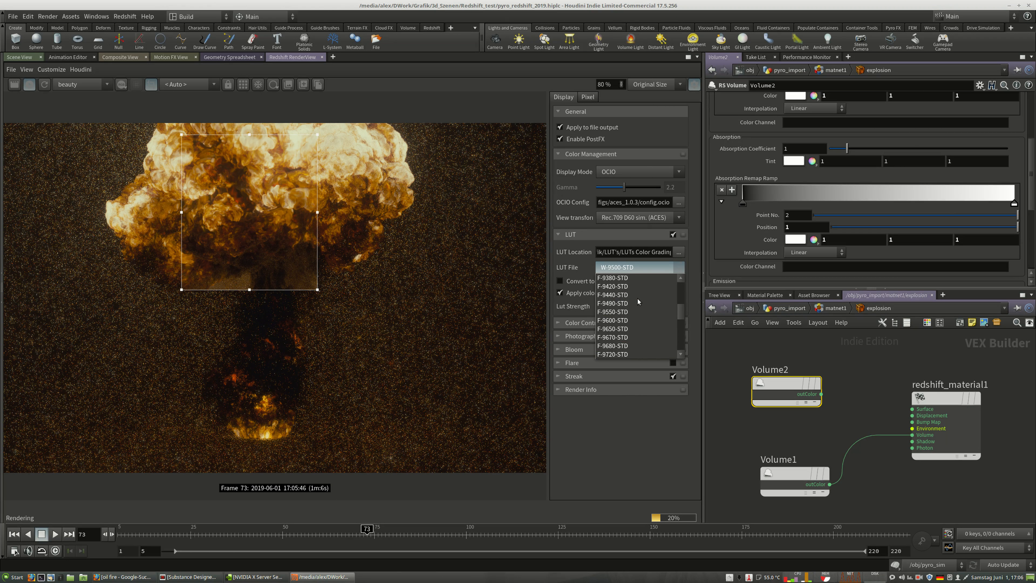
pyautogui.click(662, 240)
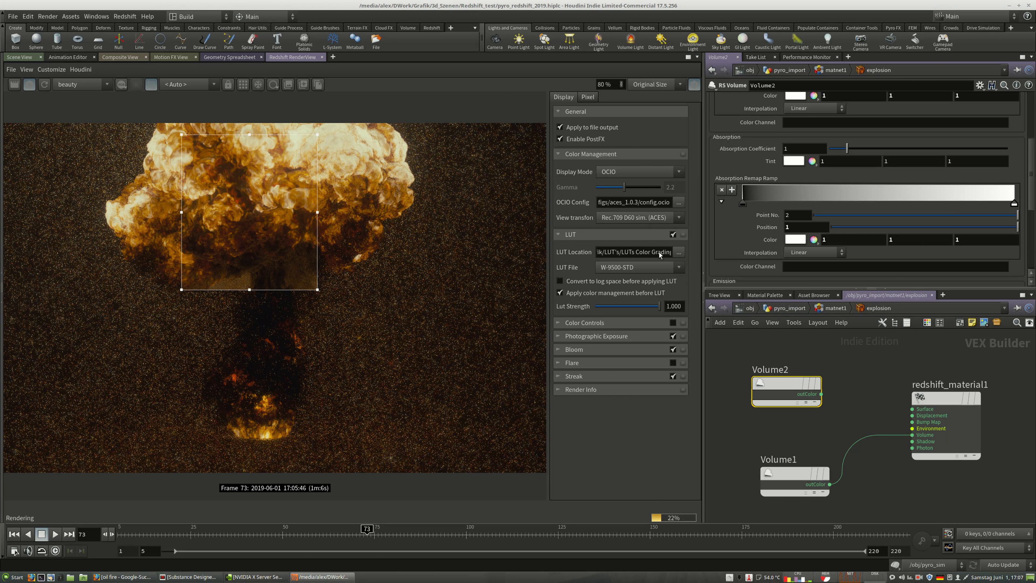
pyautogui.click(636, 269)
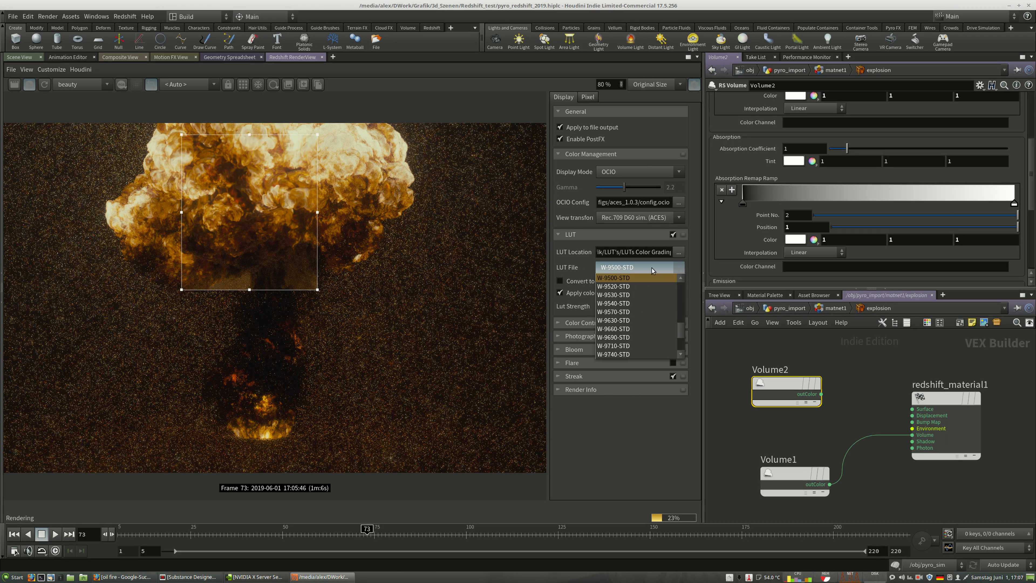
pyautogui.click(682, 252)
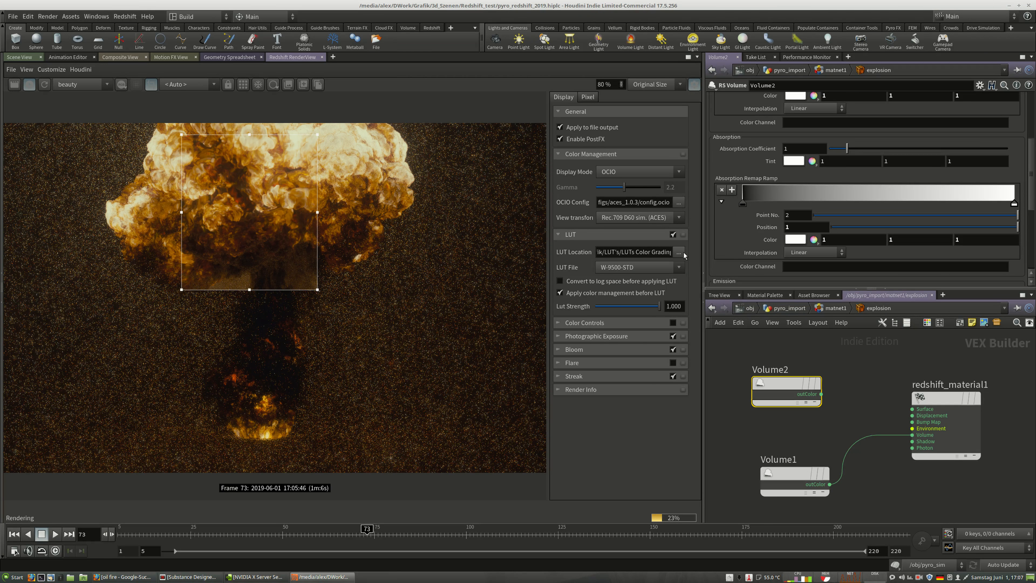
# Load GC_Titan_Cinelike-D_to_Rec709.cube.cube from the GroundControlLUTs folder as the RenderView's LUT
pyautogui.click(683, 253)
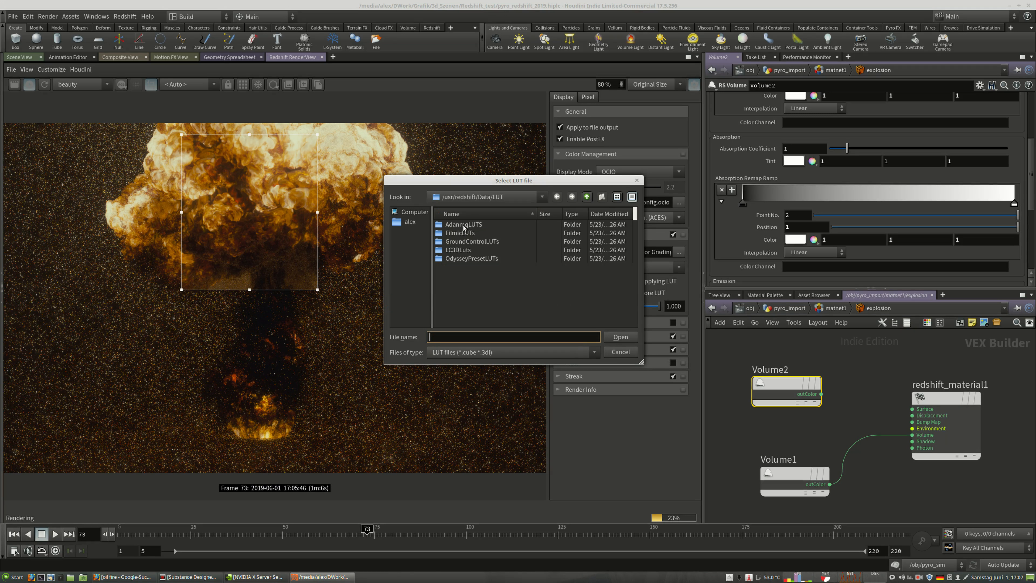
pyautogui.doubleClick(459, 242)
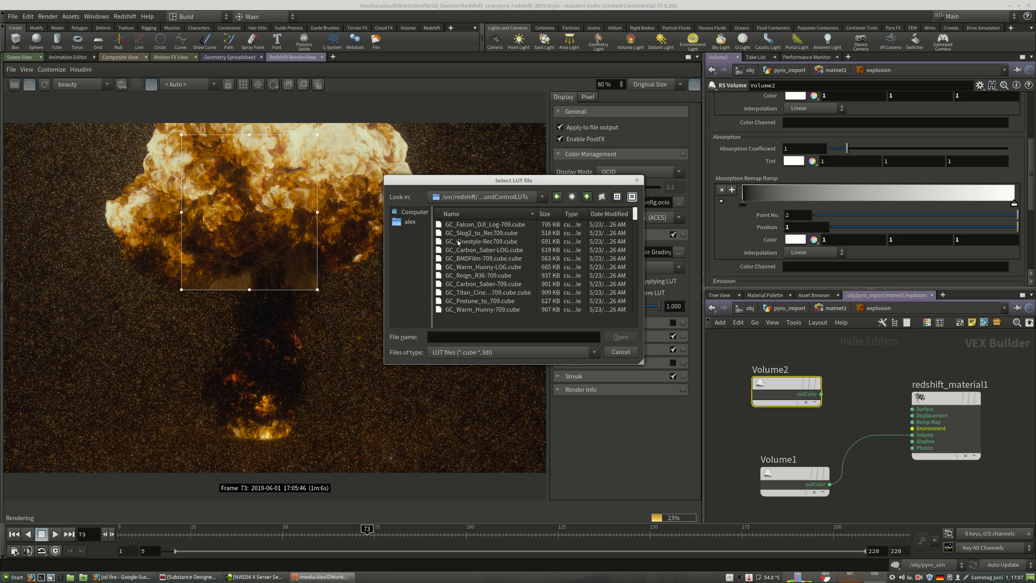
pyautogui.click(476, 292)
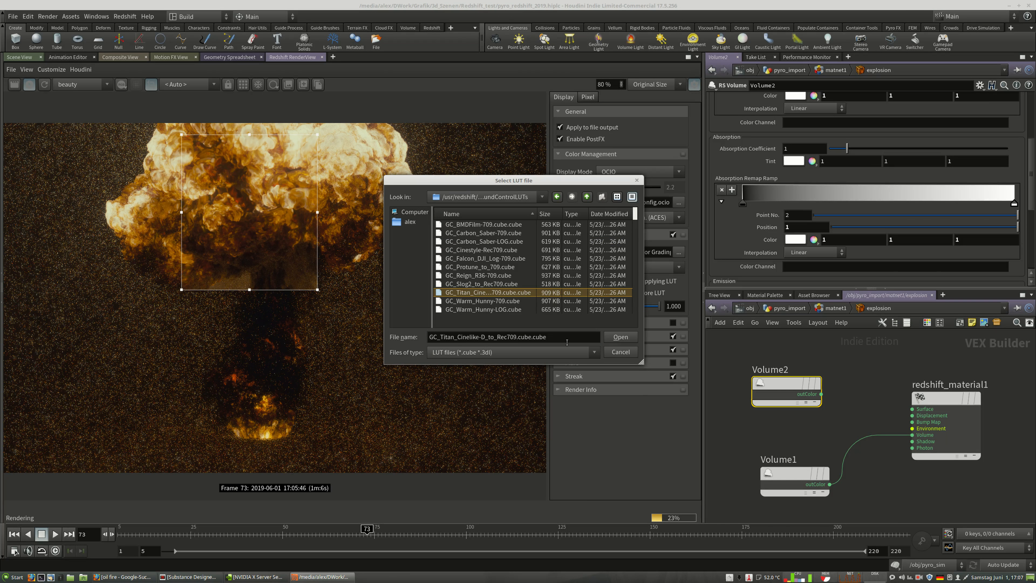
pyautogui.click(620, 341)
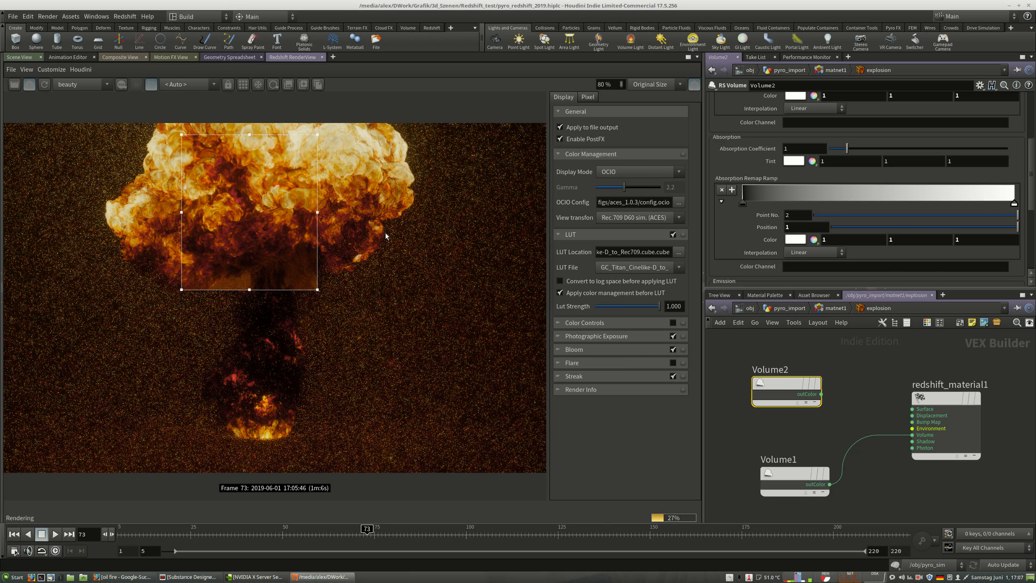
# Resize the render region so it covers the middle of the explosion cloud and the upper end of the smoke column
pyautogui.moveTo(321, 308); pyautogui.dragTo(394, 425)
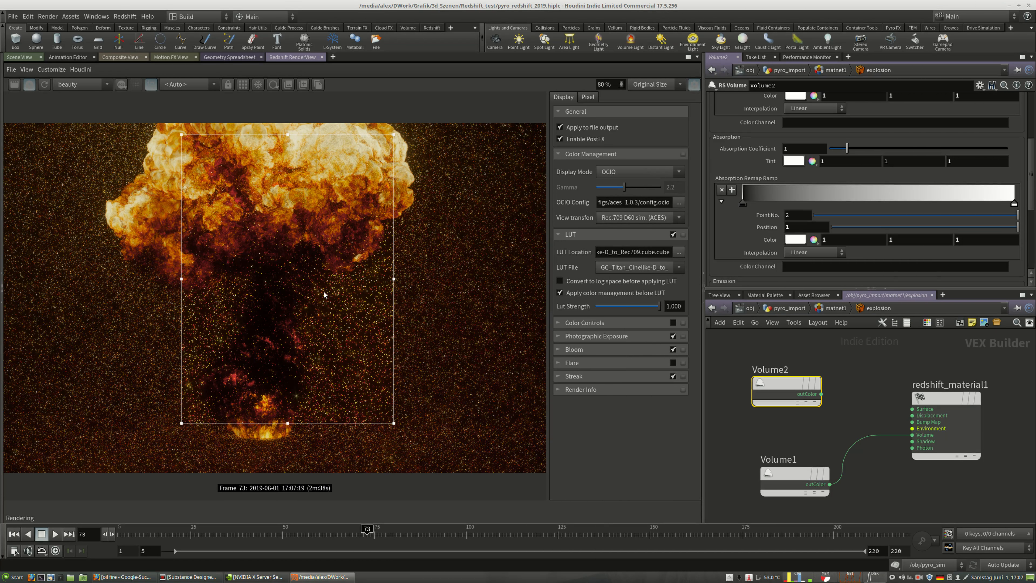
pyautogui.moveTo(394, 423); pyautogui.dragTo(311, 313)
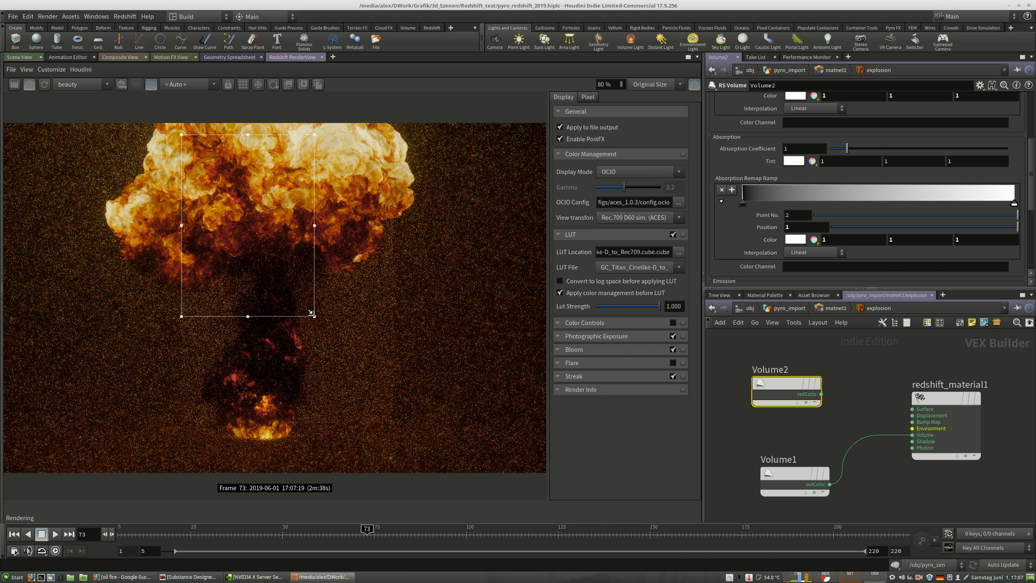
# Show the Photographic Exposure settings and check the Libya oil fire reference photo in Firefox, then minimize the browser
pyautogui.click(559, 338)
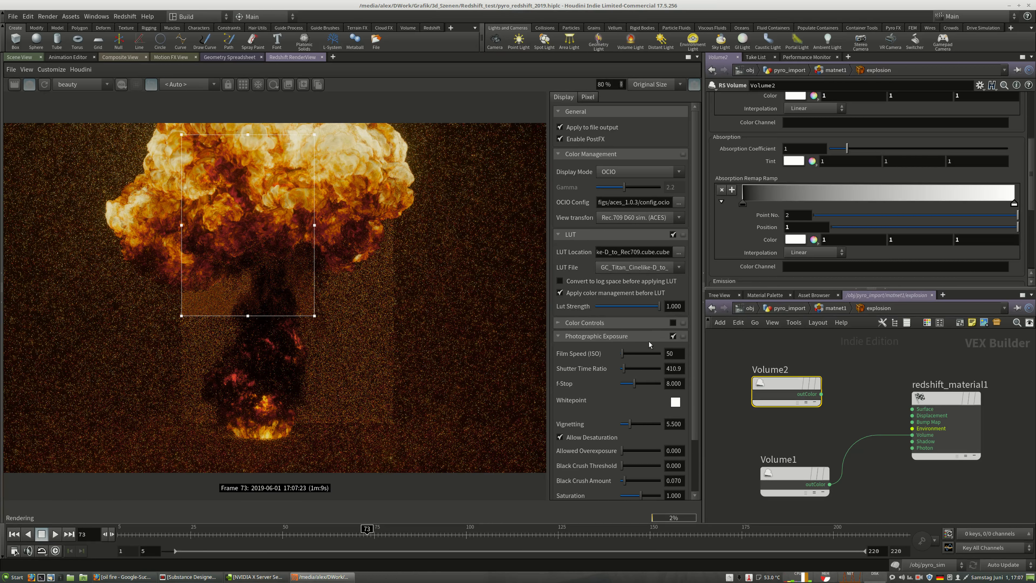
pyautogui.click(138, 577)
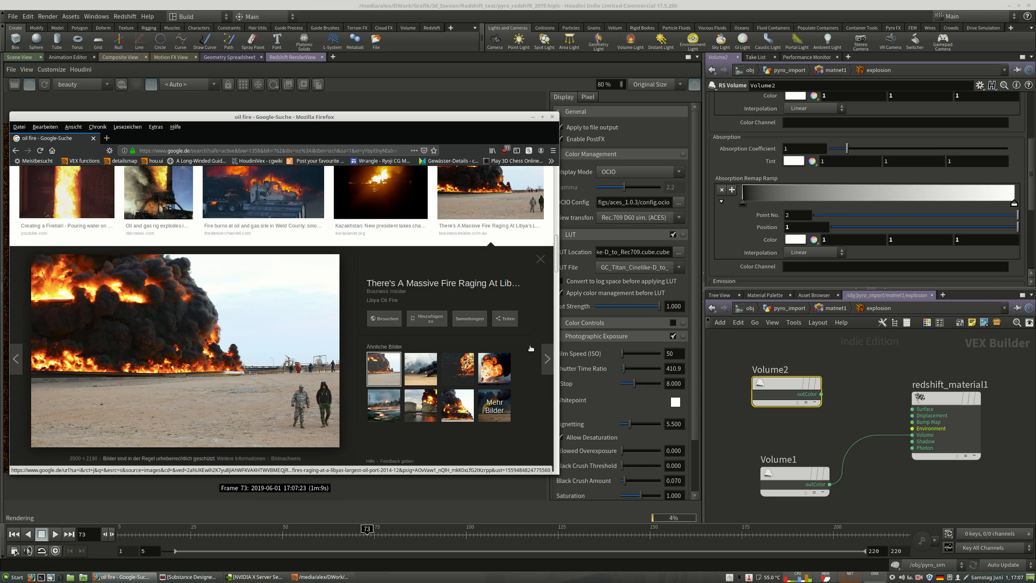
pyautogui.click(533, 117)
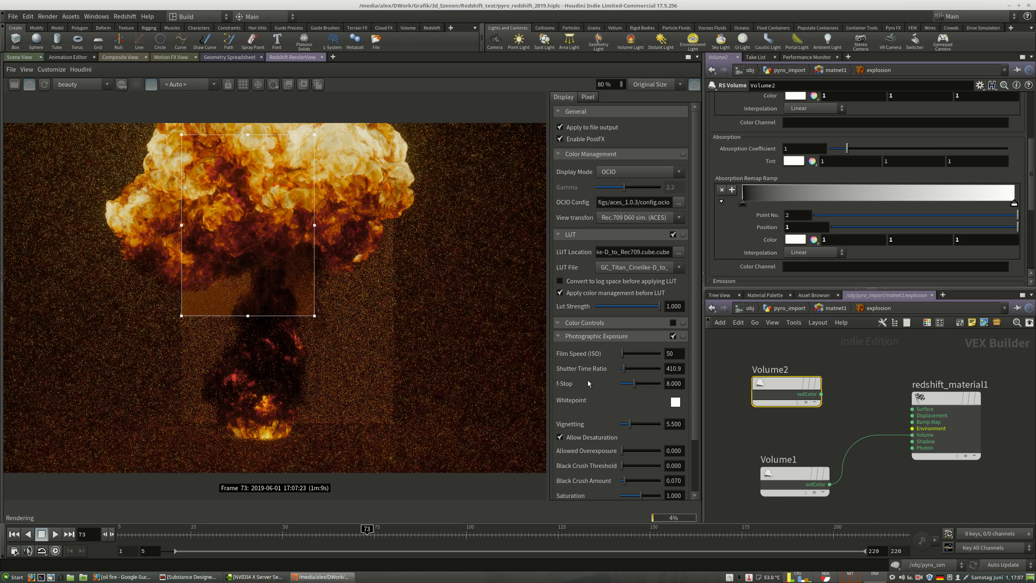
# Set the photographic exposure's film speed to ISO 100 and its shutter time ratio to 500
pyautogui.click(677, 383)
pyautogui.doubleClick(680, 353)
pyautogui.moveTo(680, 353); pyautogui.dragTo(638, 353)
pyautogui.write('100')
pyautogui.press('Return')
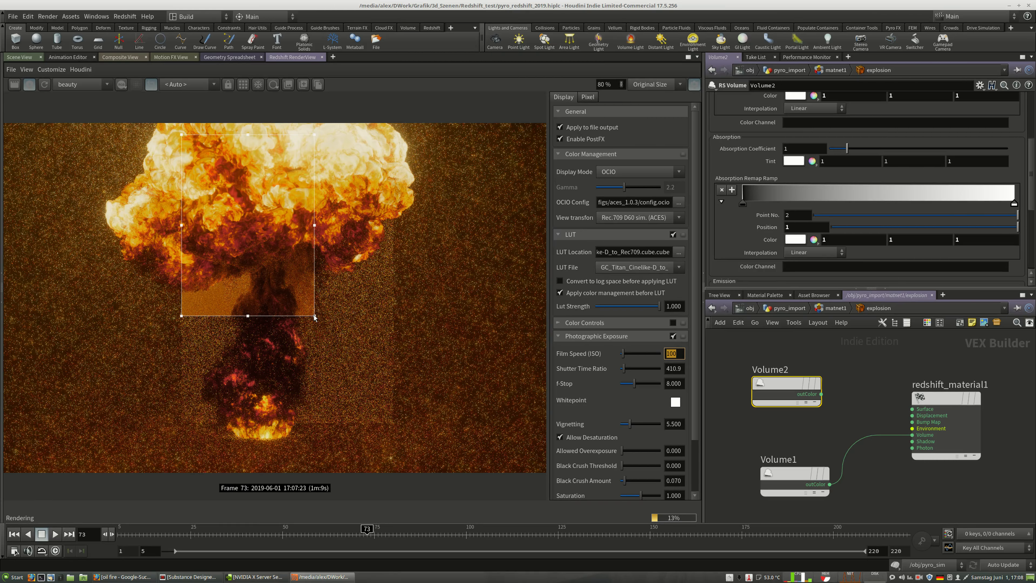
pyautogui.click(683, 368)
pyautogui.write('500')
pyautogui.press('Return')
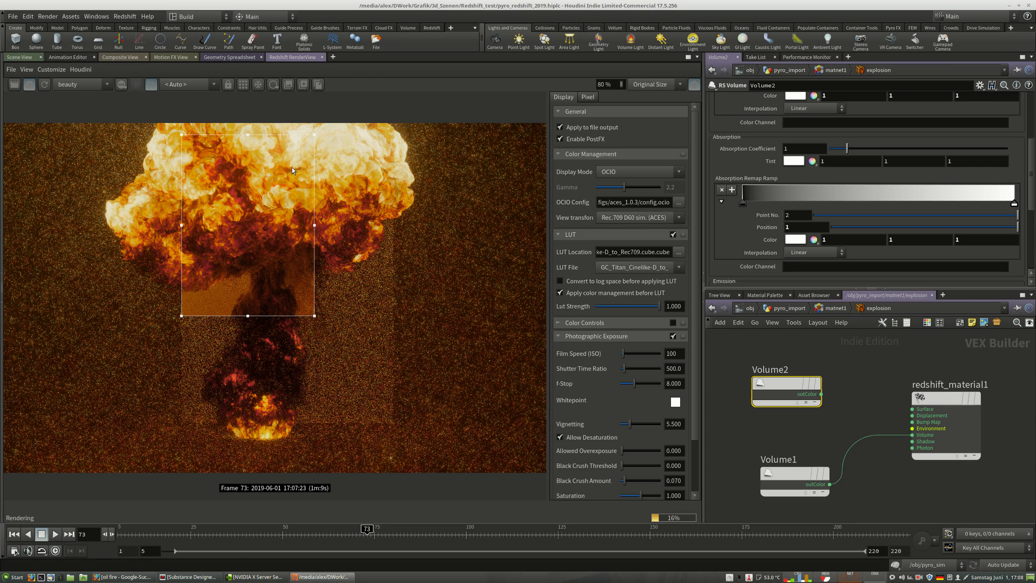
# Browse the oil fire image results in Firefox, reopen the large Libya oil fire photo, and minimize the browser
pyautogui.click(122, 577)
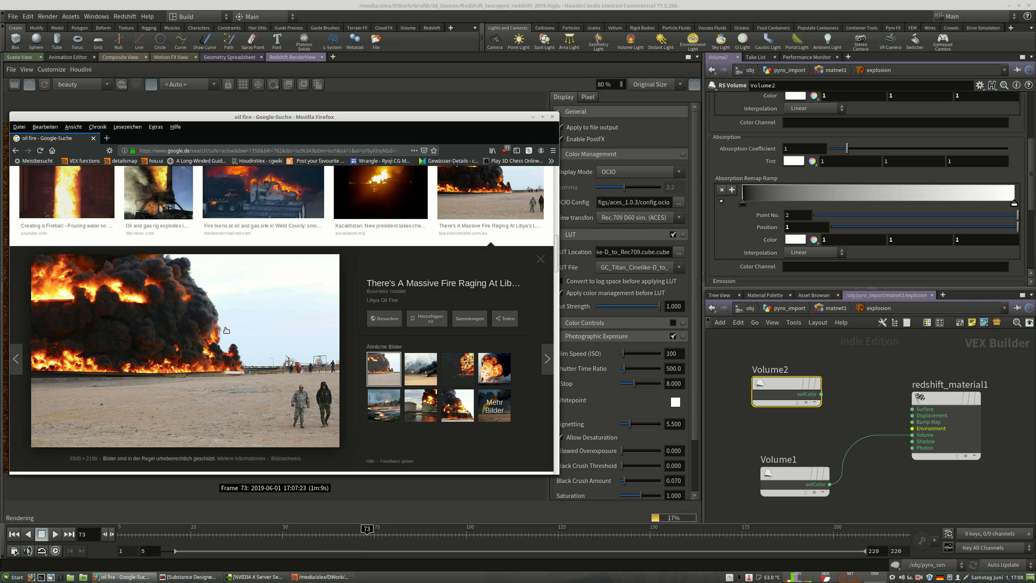
pyautogui.scroll(5, 311, 284)
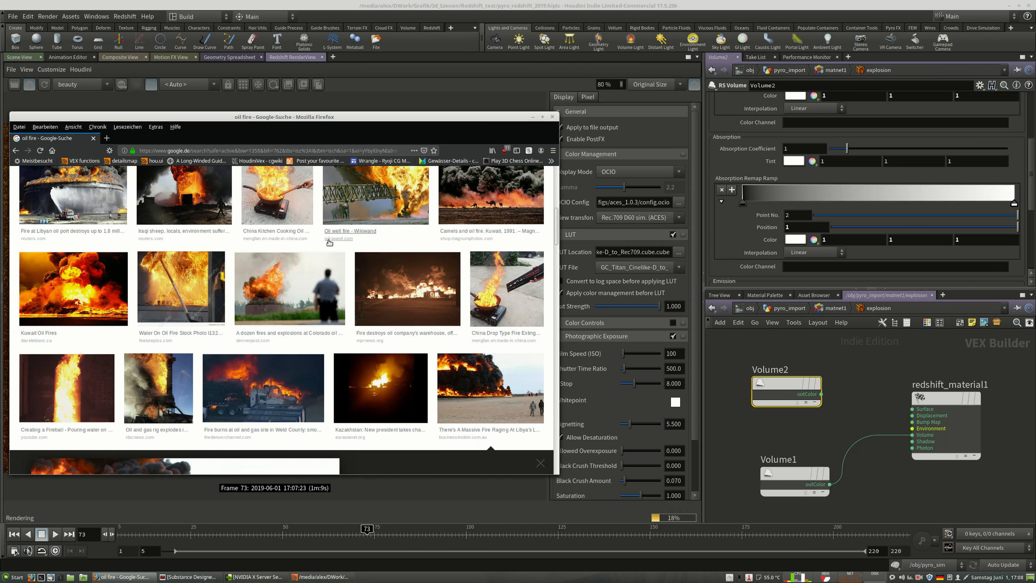
pyautogui.scroll(5, 298, 241)
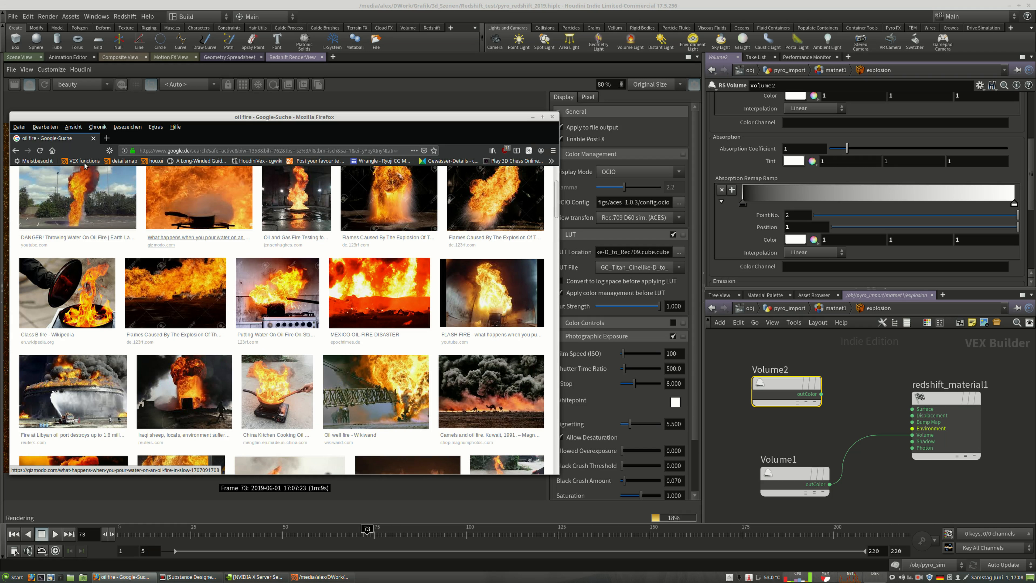
pyautogui.scroll(-4, 368, 359)
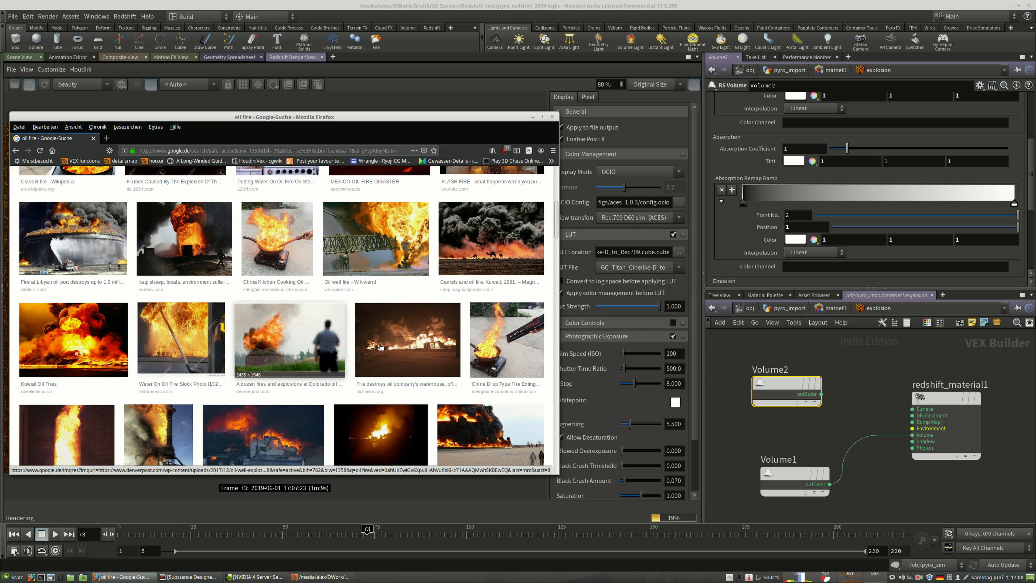
pyautogui.click(489, 434)
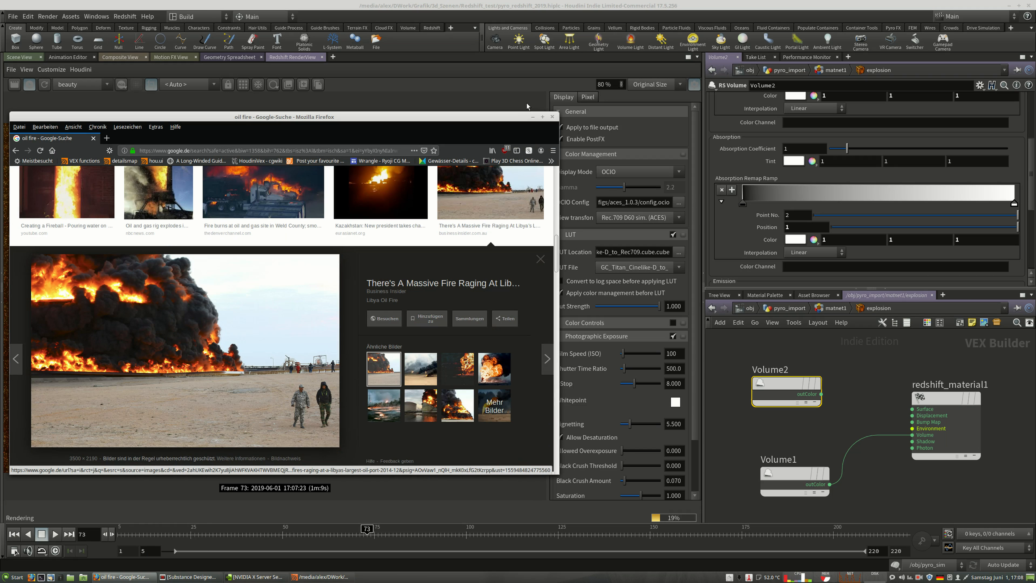
pyautogui.click(533, 117)
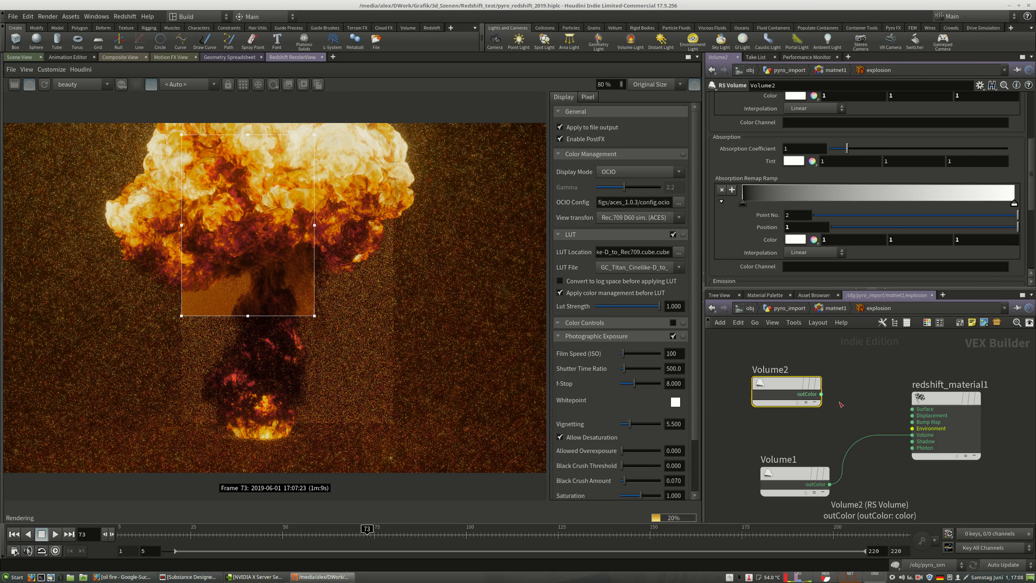
# Connect Volume2's outColor to the Volume input of redshift_material1 and review Volume2's scatter, absorption and emission parameters
pyautogui.moveTo(821, 394); pyautogui.dragTo(913, 436)
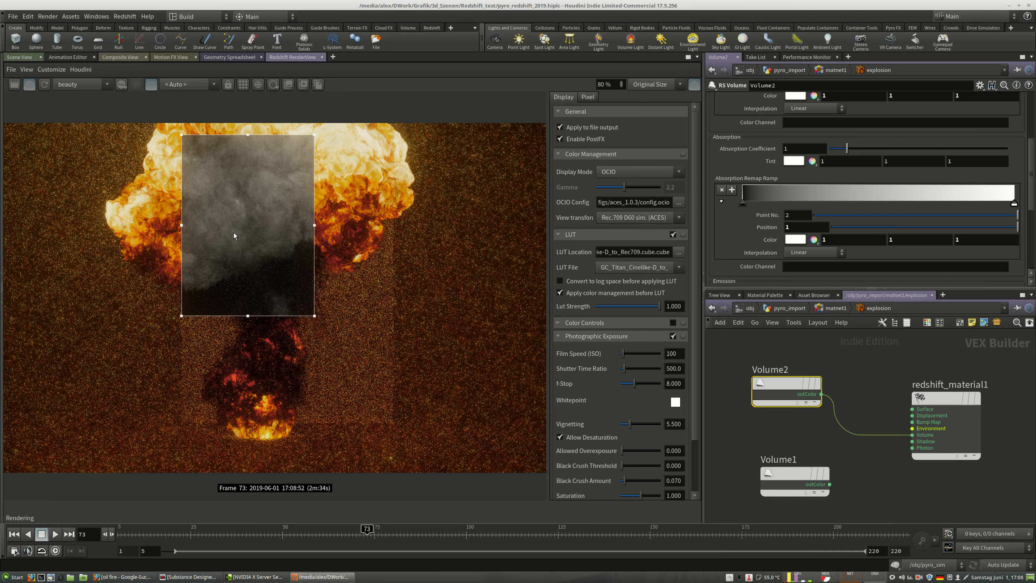
pyautogui.scroll(5, 722, 116)
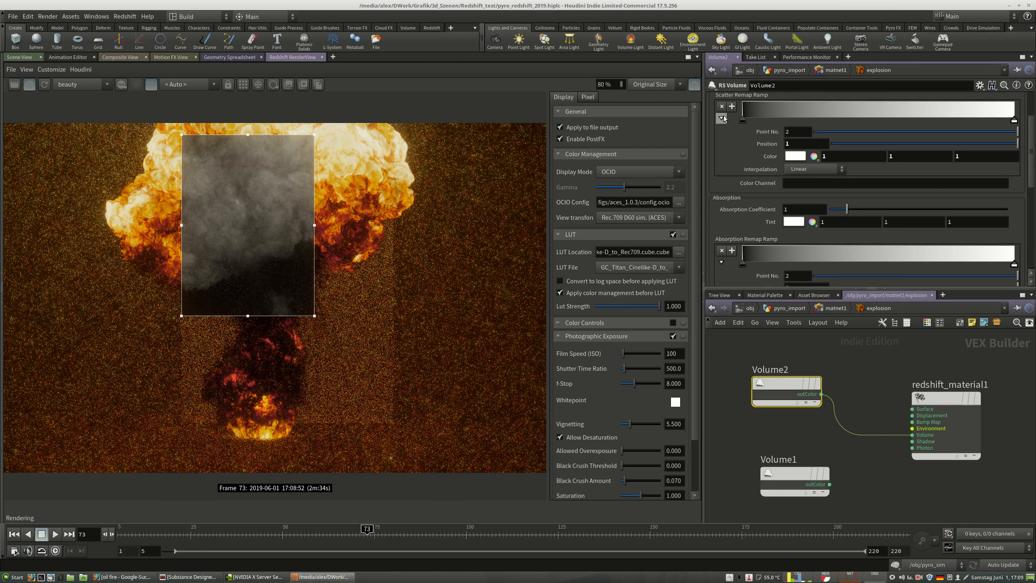
pyautogui.scroll(-3, 723, 117)
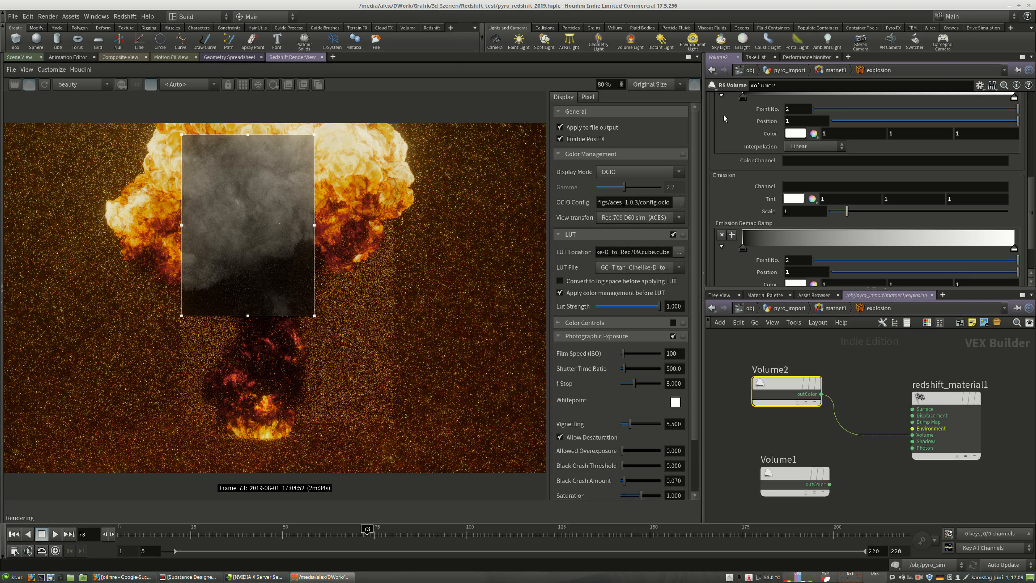
pyautogui.scroll(-3, 724, 116)
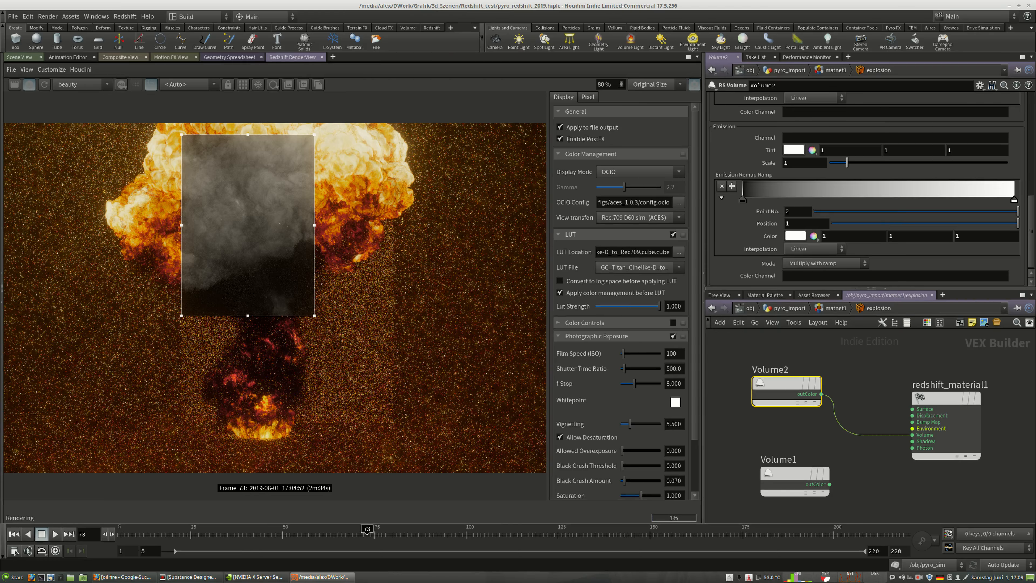
# Check the Libya oil fire reference photo in Firefox once more, then minimize the browser and stop the Redshift render
pyautogui.click(137, 578)
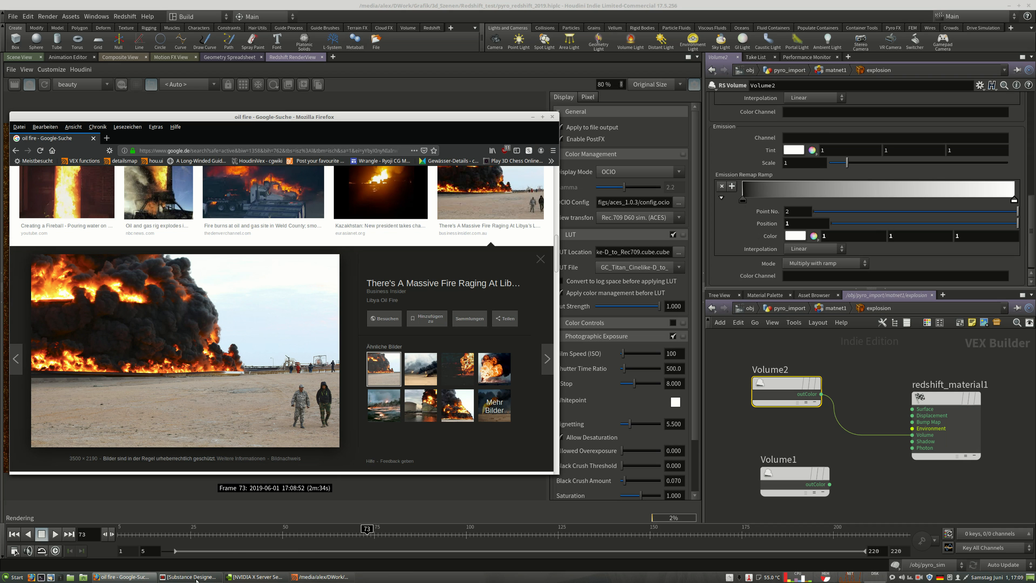
pyautogui.moveTo(197, 580)
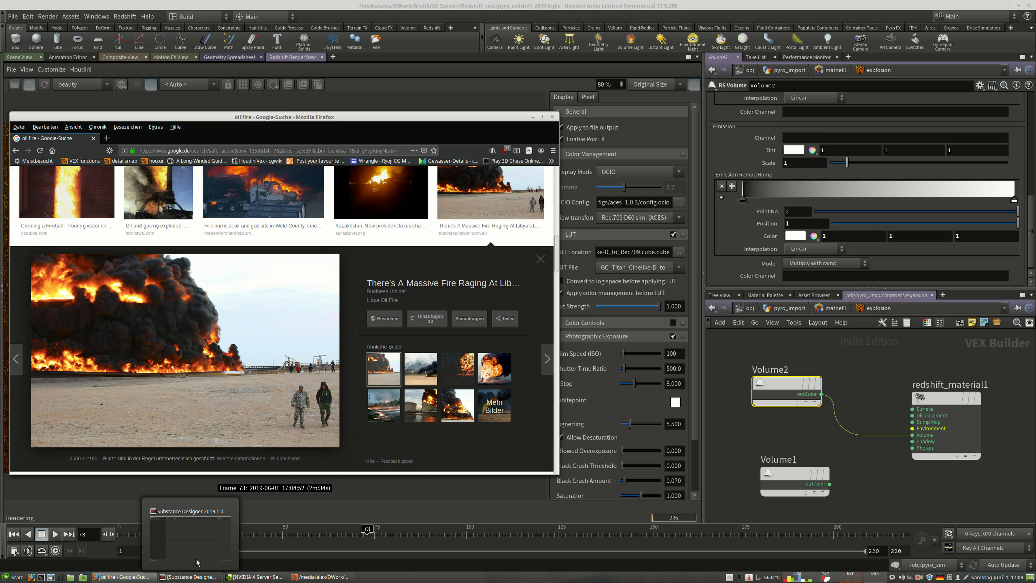
pyautogui.click(533, 118)
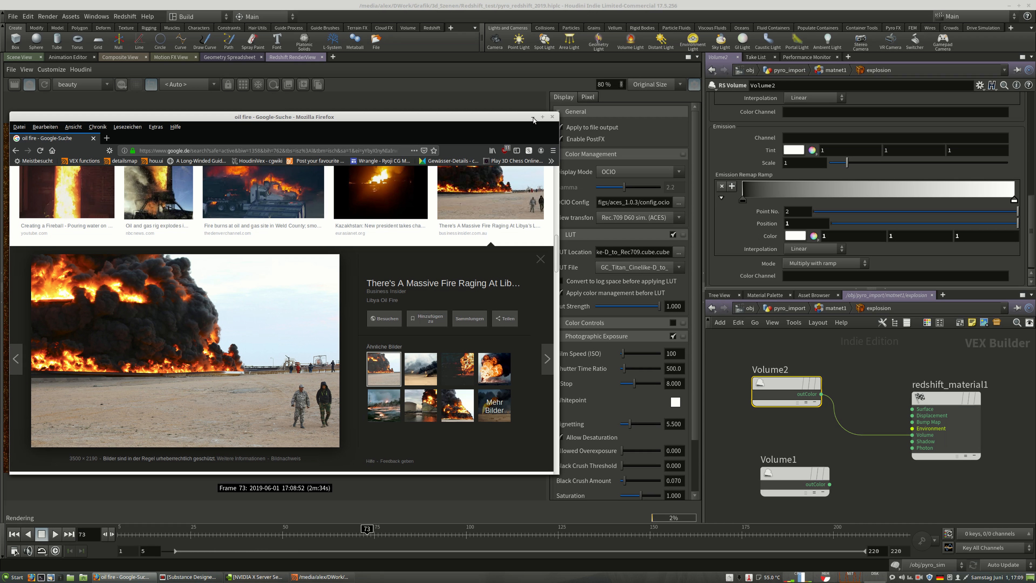
pyautogui.click(30, 87)
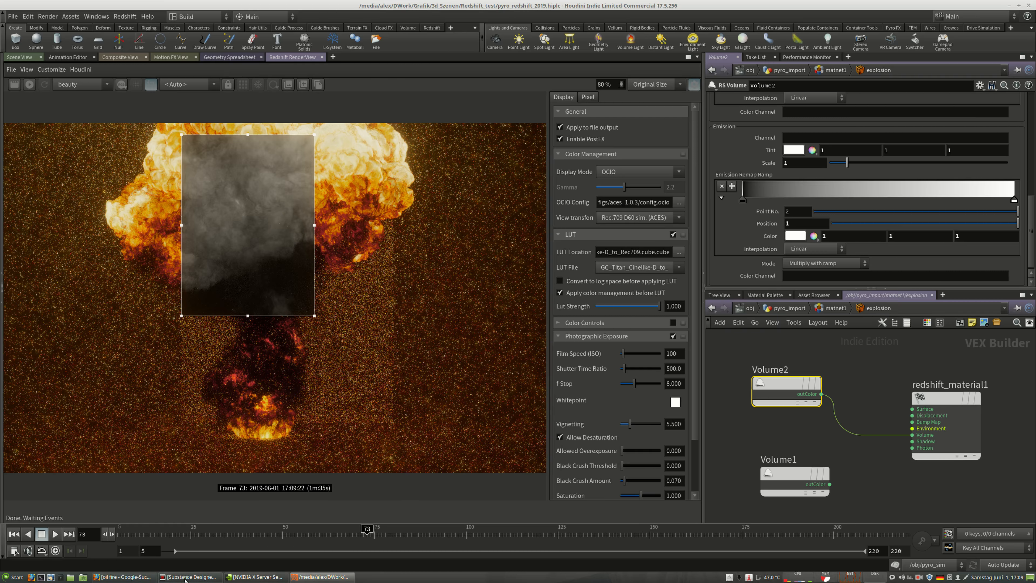
# Switch to Substance Designer and create a new substance graph from the Empty template with the default name and 4096 px size
pyautogui.click(185, 576)
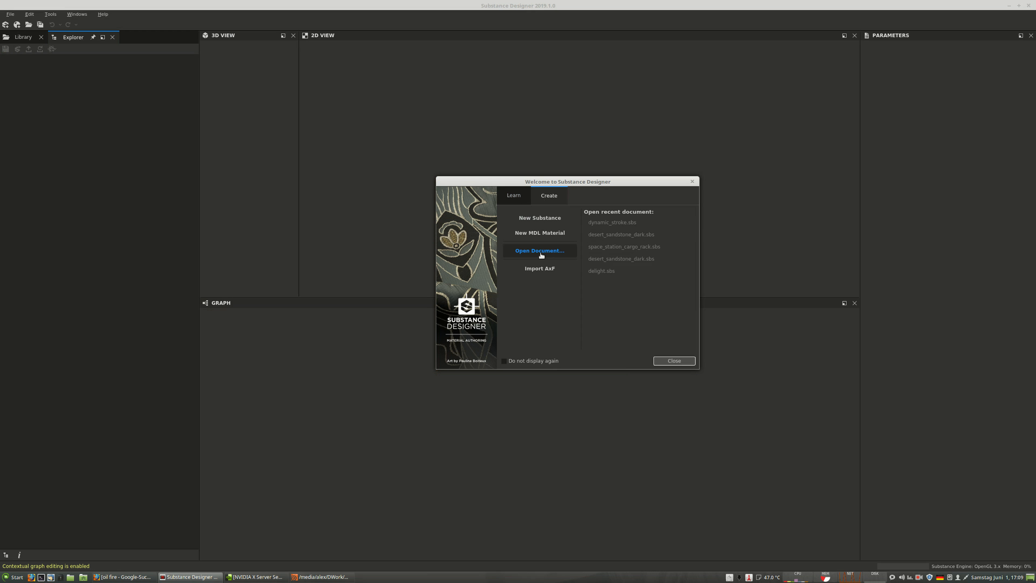
pyautogui.click(514, 195)
pyautogui.click(555, 198)
pyautogui.click(542, 216)
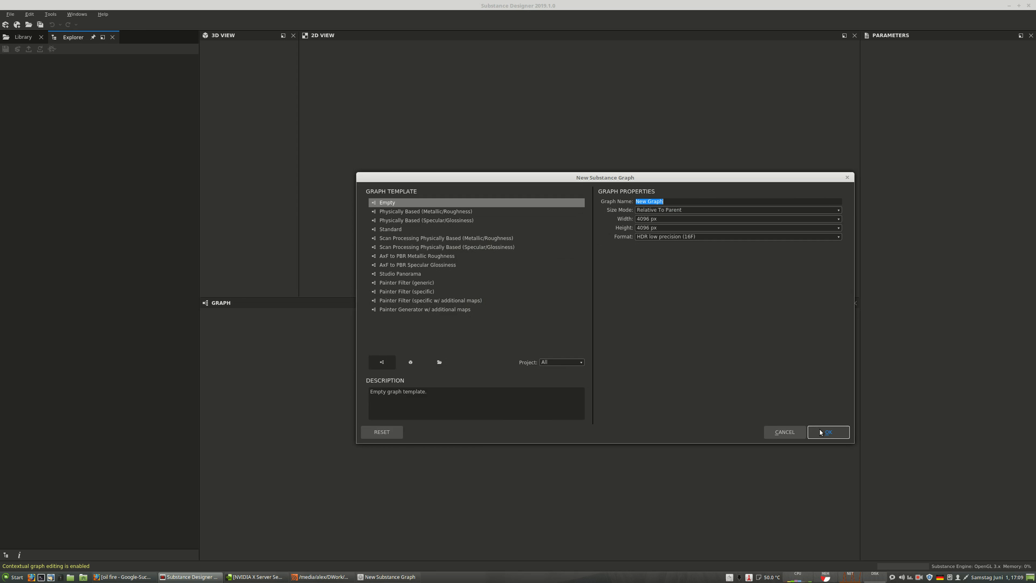
pyautogui.click(827, 432)
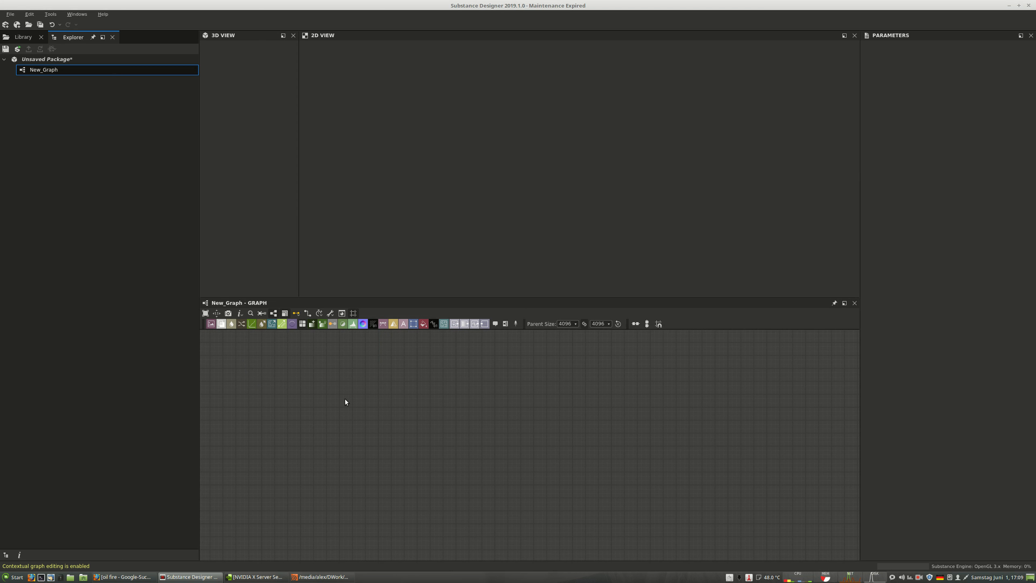
# Add a Gradient Linear 1 node to the graph and set its rotation to 90°
pyautogui.press('space')
pyautogui.write('grad')
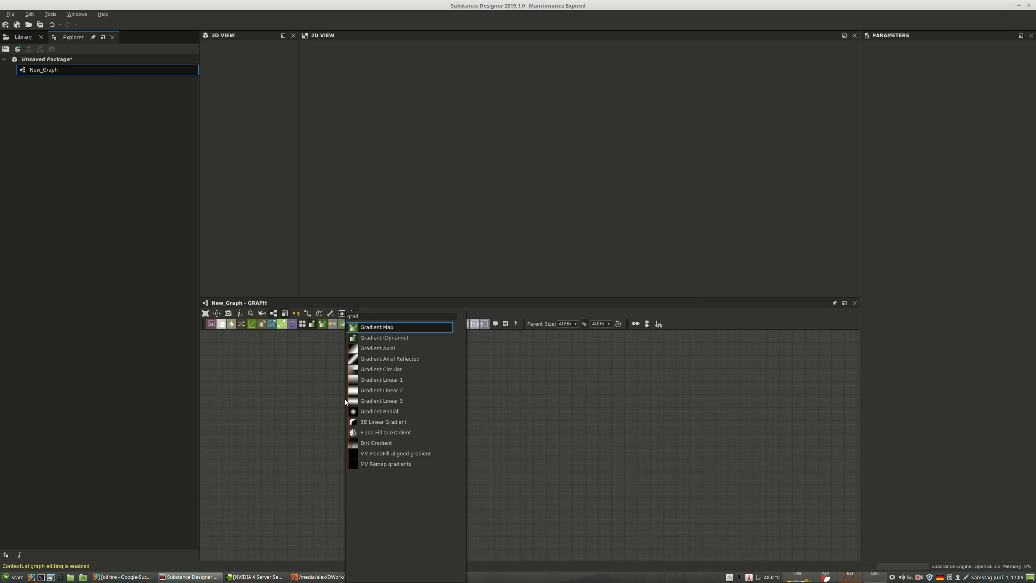
pyautogui.click(375, 381)
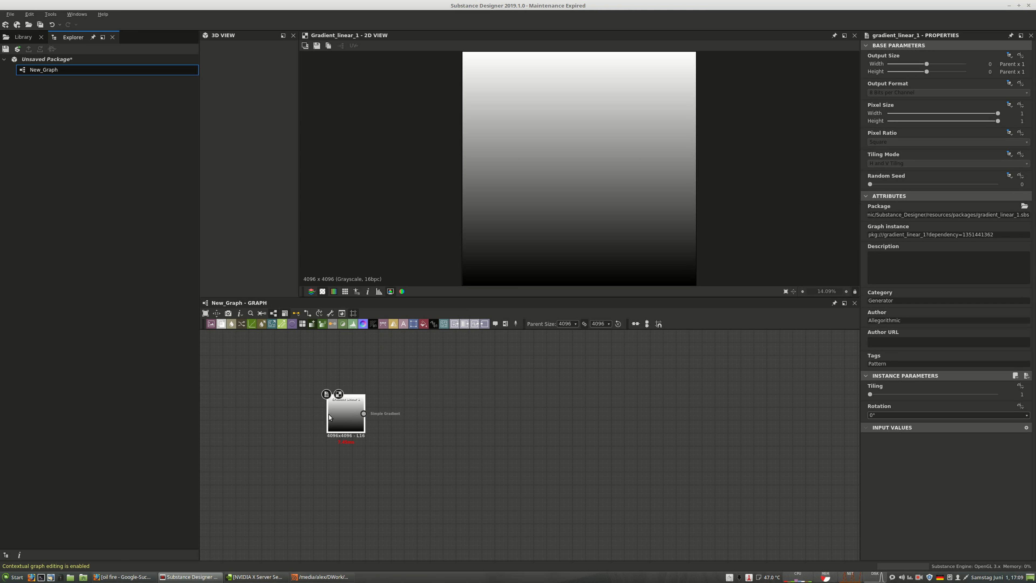
pyautogui.moveTo(345, 402); pyautogui.dragTo(318, 421)
pyautogui.click(881, 415)
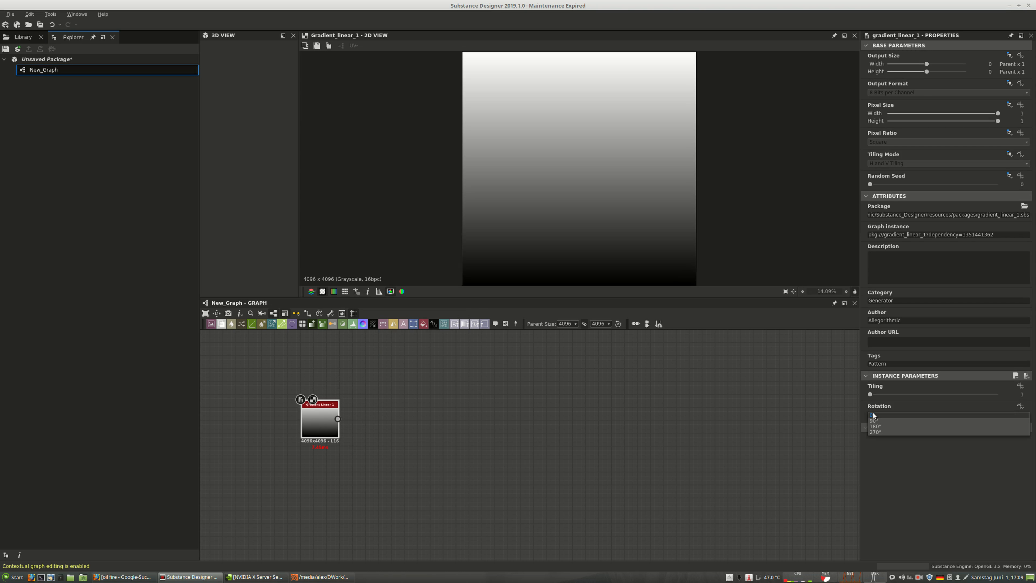
pyautogui.click(877, 422)
pyautogui.moveTo(329, 421); pyautogui.dragTo(342, 428)
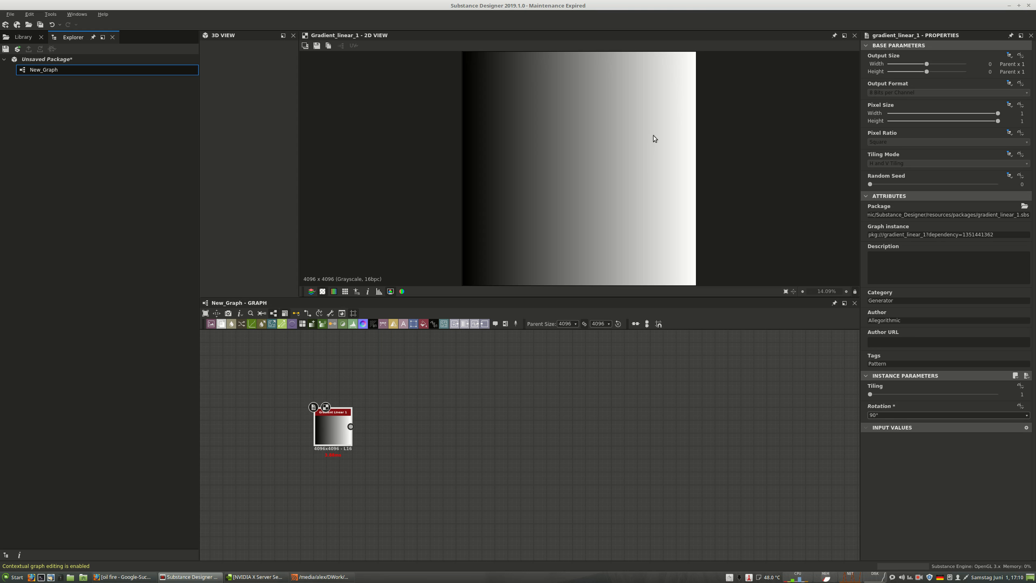
# Switch back to Houdini, shift the Volume1 node slightly in the material network, and select Volume2
pyautogui.click(346, 577)
pyautogui.moveTo(793, 474); pyautogui.dragTo(780, 466)
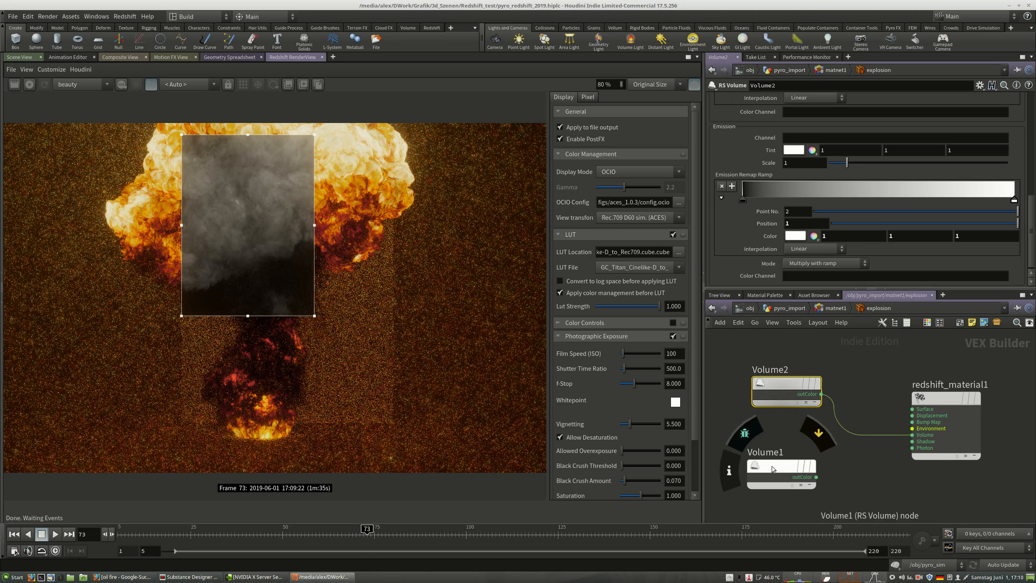
pyautogui.click(782, 385)
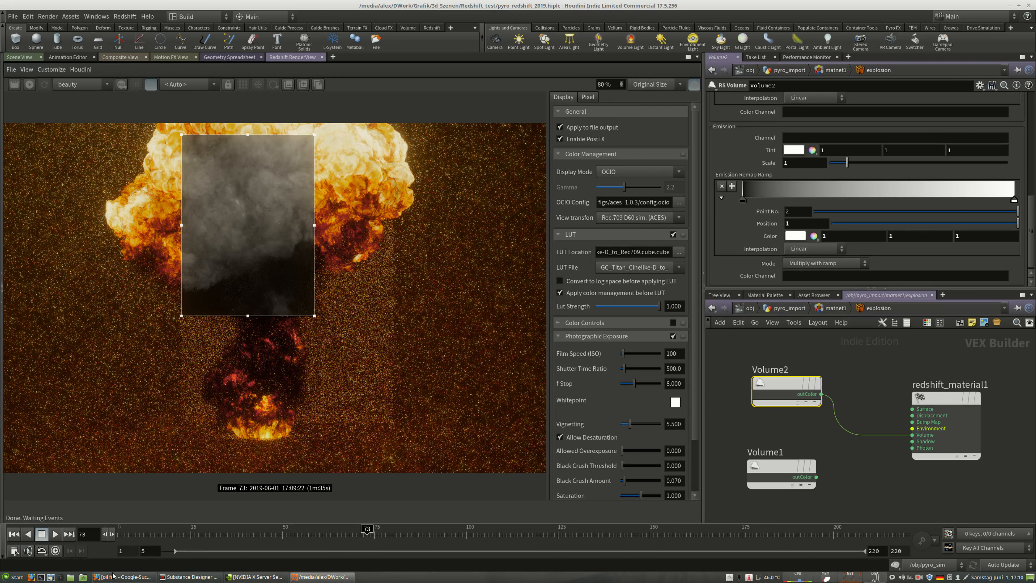
# Switch to Firefox and look through the Google image results for "oil fire" and the Libya fire photo preview
pyautogui.click(122, 576)
pyautogui.scroll(5, 275, 321)
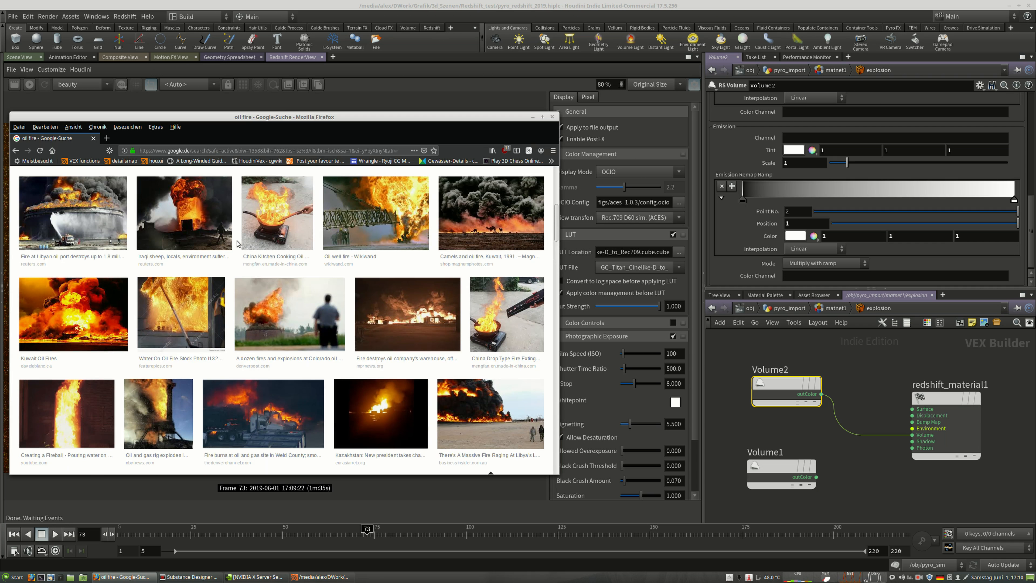
pyautogui.scroll(10, 276, 321)
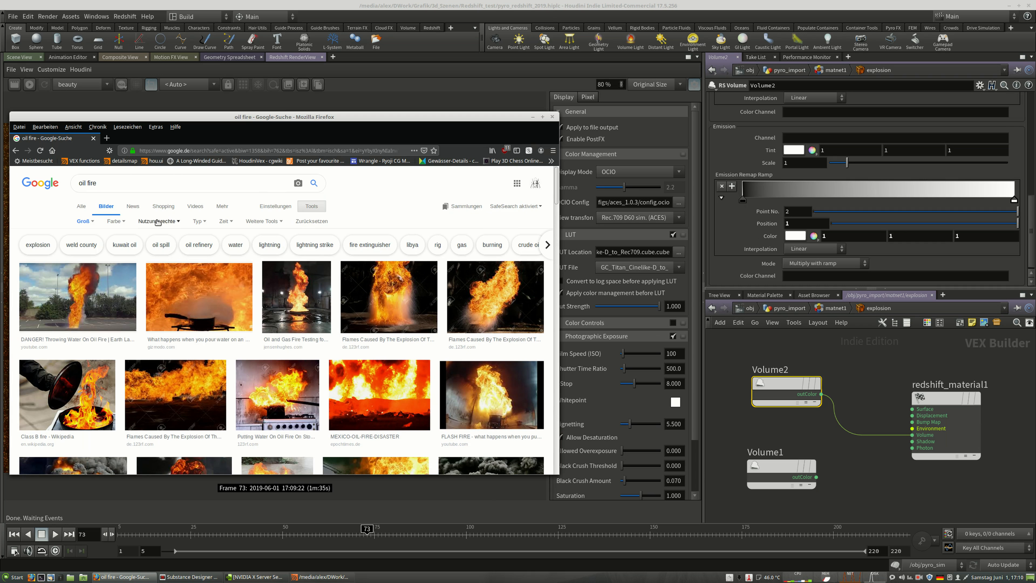
pyautogui.moveTo(98, 183); pyautogui.dragTo(74, 184)
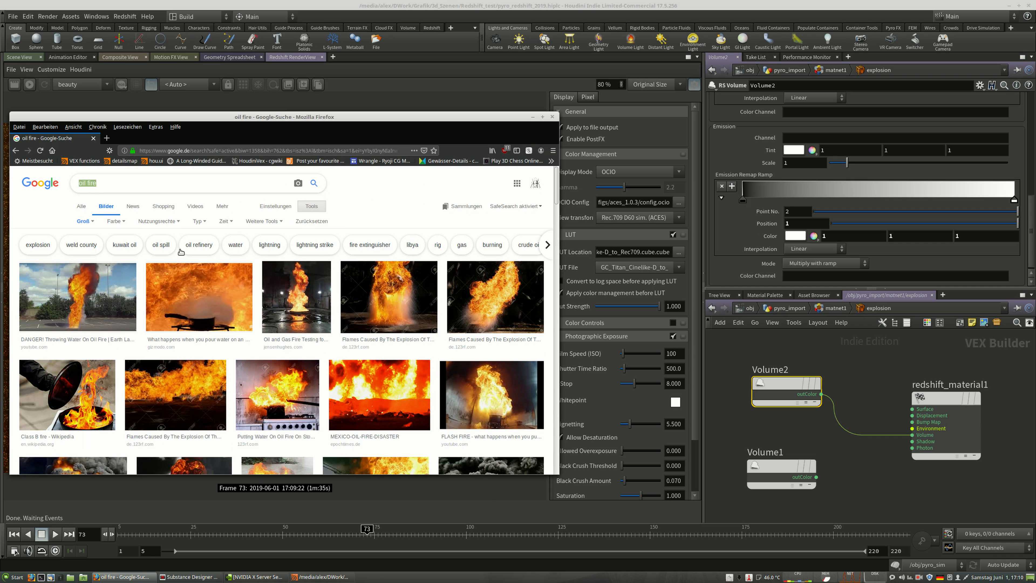
pyautogui.scroll(-7, 246, 285)
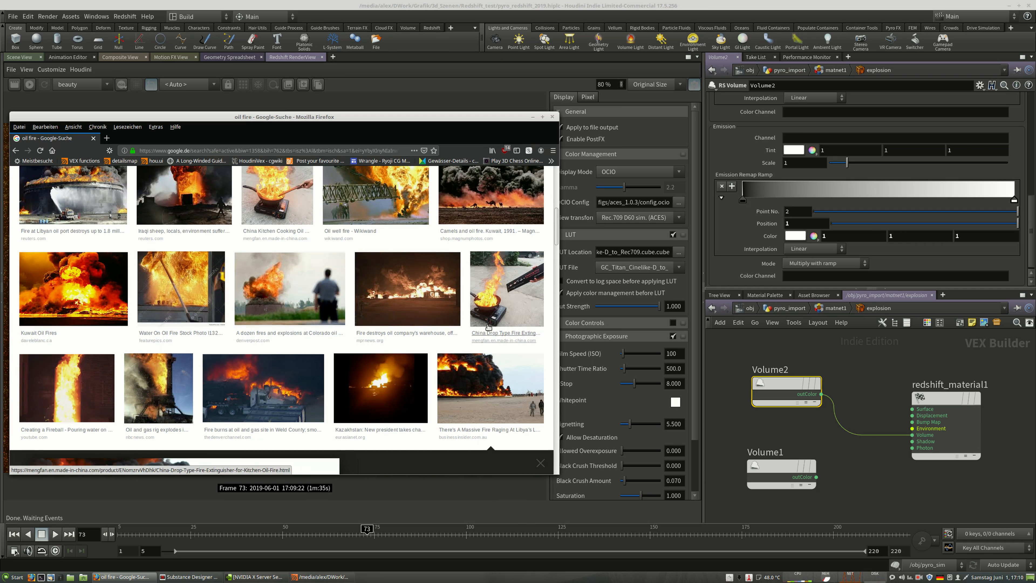
pyautogui.scroll(4, 246, 284)
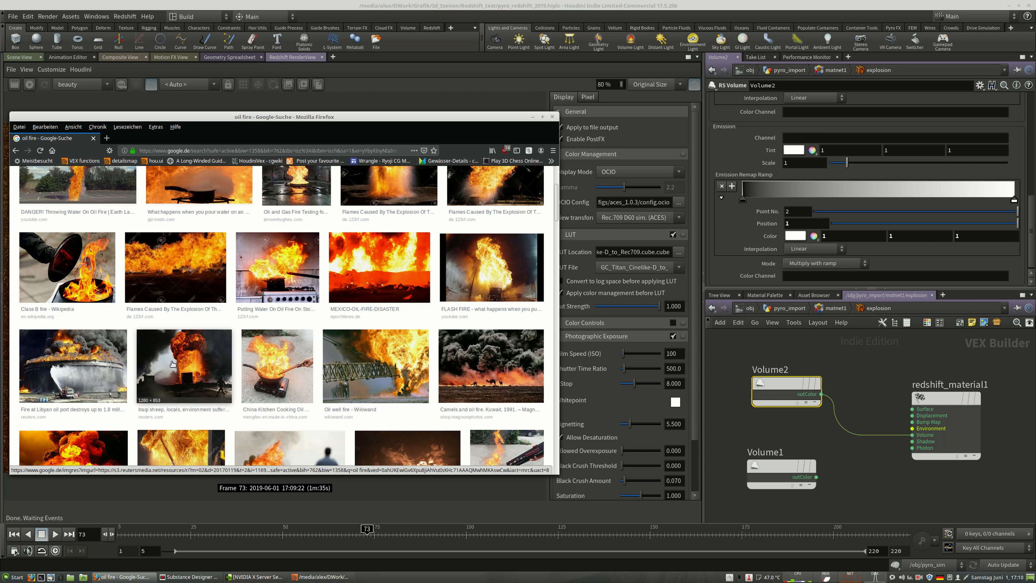
pyautogui.click(479, 385)
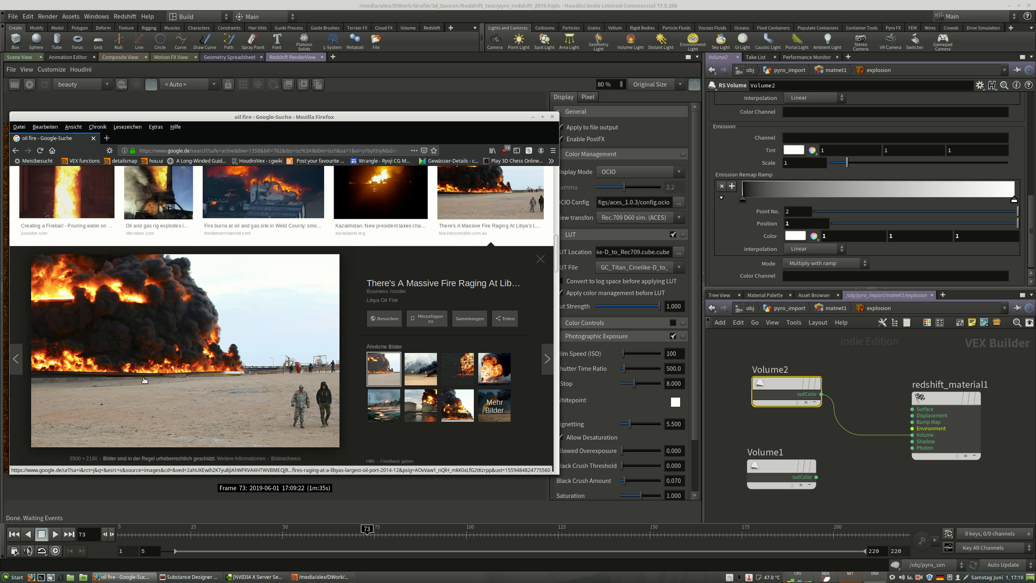
pyautogui.scroll(-2, 280, 358)
pyautogui.scroll(2, 279, 358)
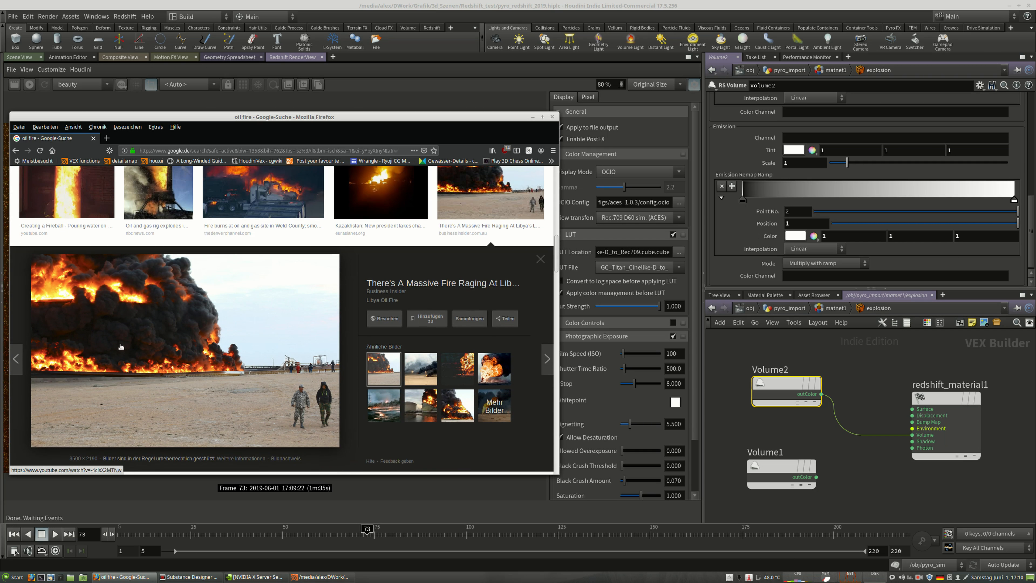
# Open the Business Insider article behind the Libya oil fire preview and find the large fire photo in it
pyautogui.click(229, 301)
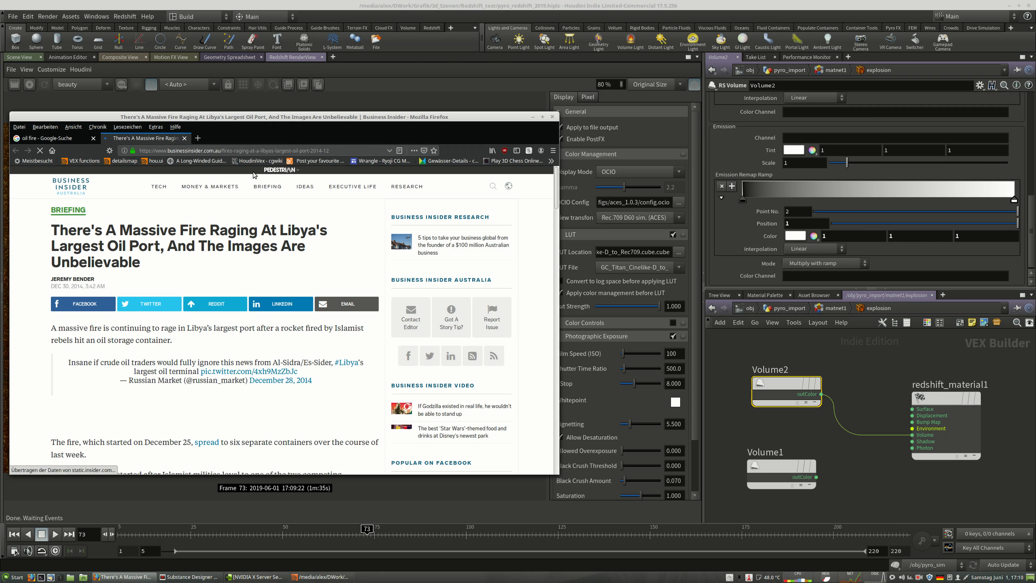
pyautogui.scroll(-10, 175, 354)
pyautogui.scroll(5, 173, 334)
pyautogui.scroll(-5, 173, 335)
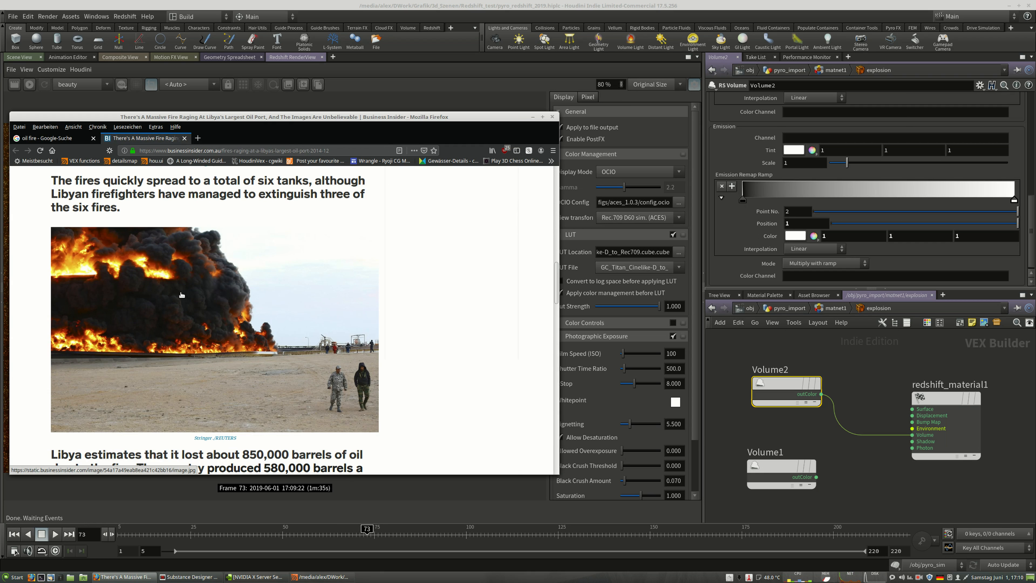
# Keep the Firefox window always on top and place it over Substance Designer so the fire photo and the graph node are both visible
pyautogui.moveTo(176, 114); pyautogui.dragTo(97, 108)
pyautogui.rightClick(98, 110)
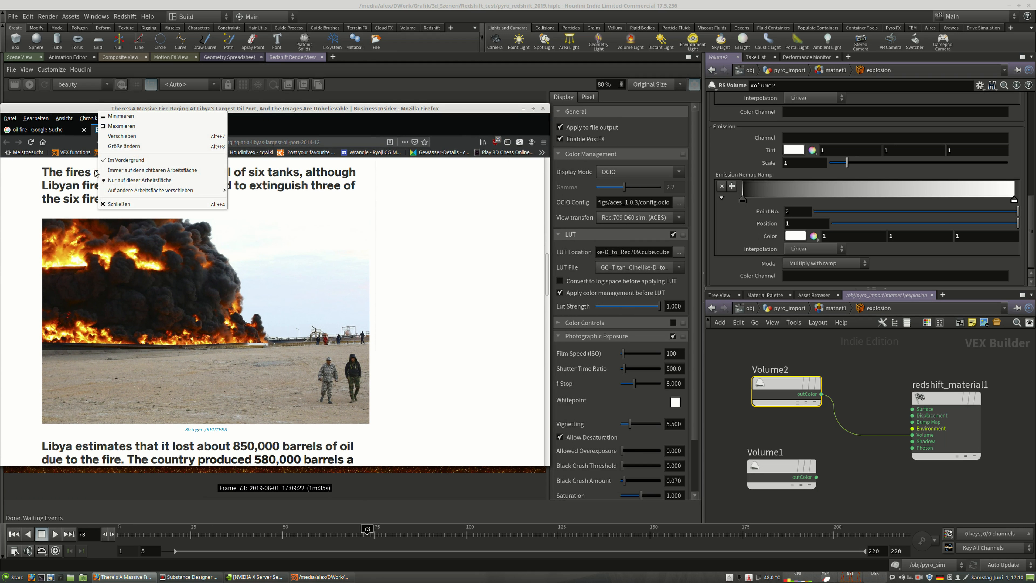
pyautogui.click(116, 160)
pyautogui.rightClick(101, 105)
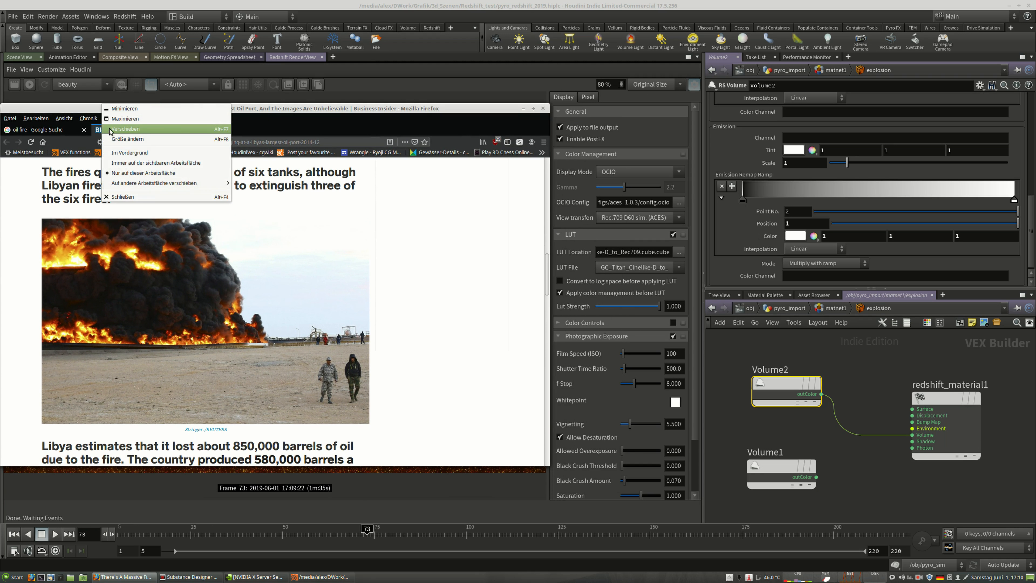
pyautogui.click(124, 153)
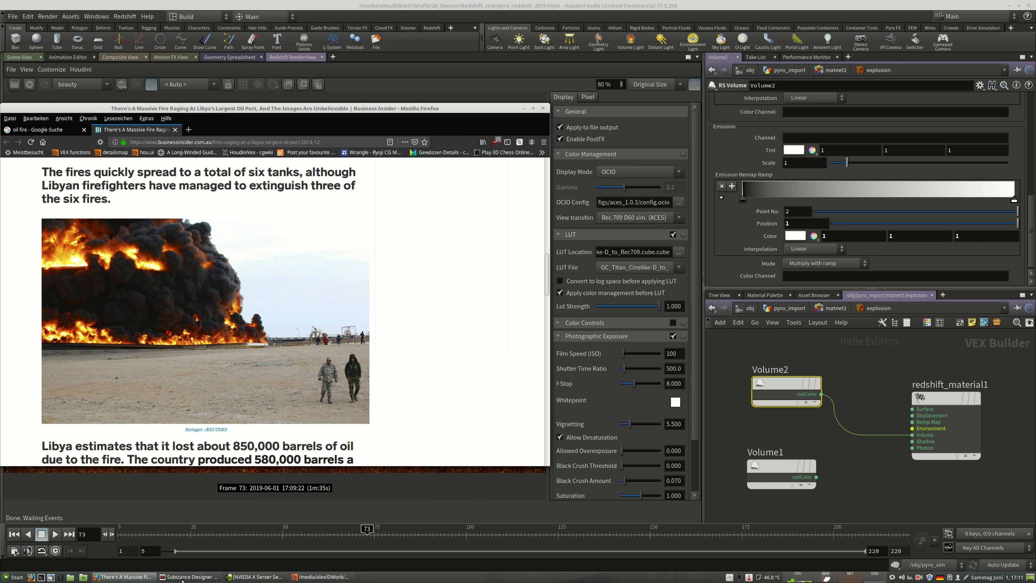
pyautogui.click(183, 578)
pyautogui.moveTo(546, 112)
pyautogui.mouseDown()
pyautogui.moveTo(381, 113)
pyautogui.moveTo(628, 115)
pyautogui.moveTo(542, 114)
pyautogui.mouseUp()
pyautogui.moveTo(320, 443); pyautogui.dragTo(405, 498)
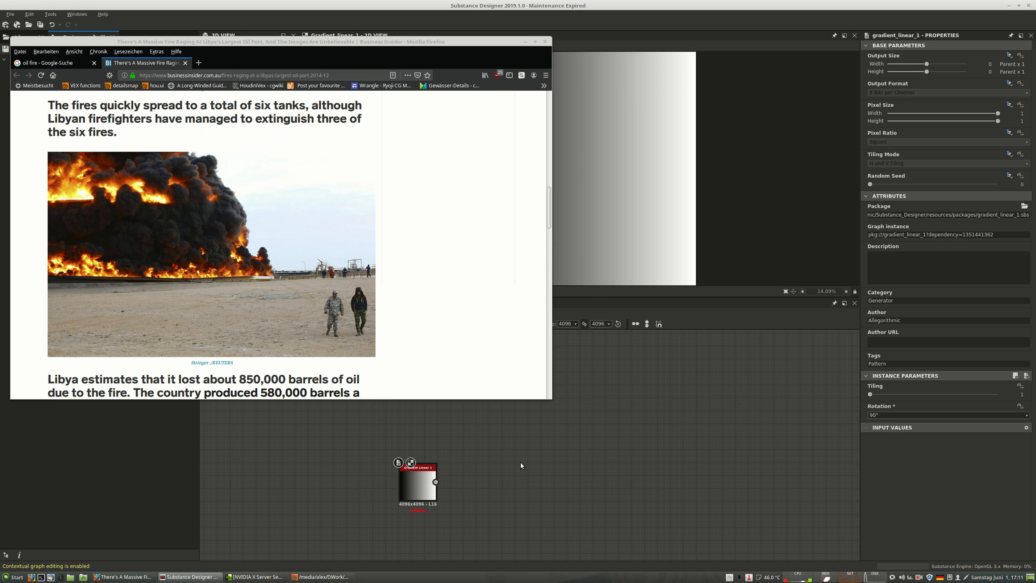
# Add a Gradient Map node, connect Gradient Linear 1 to its input and place it beside that node
pyautogui.press('space')
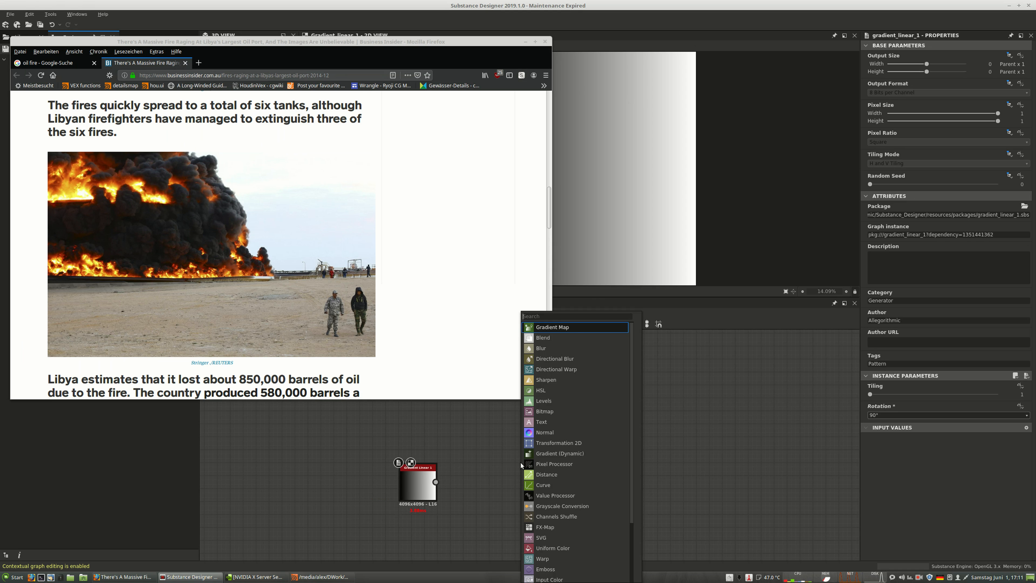
pyautogui.click(574, 326)
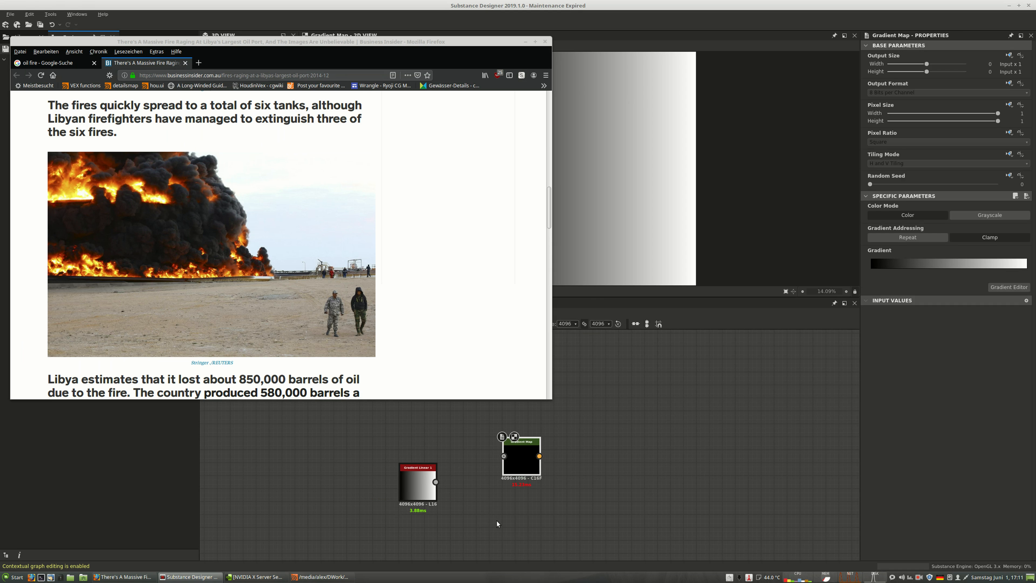
pyautogui.moveTo(505, 458); pyautogui.dragTo(441, 485)
pyautogui.moveTo(511, 461); pyautogui.dragTo(473, 487)
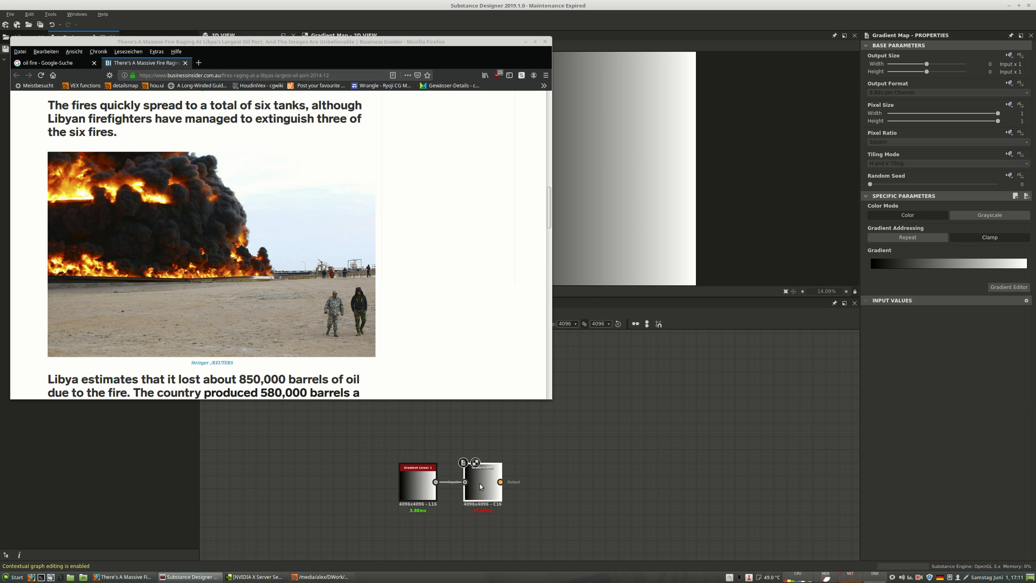
# Pick the Gradient Map's colors from the smoke and flames in the fire photo, then minimize the browser and close the Gradient Editor
pyautogui.click(1005, 288)
pyautogui.moveTo(628, 317); pyautogui.dragTo(613, 338)
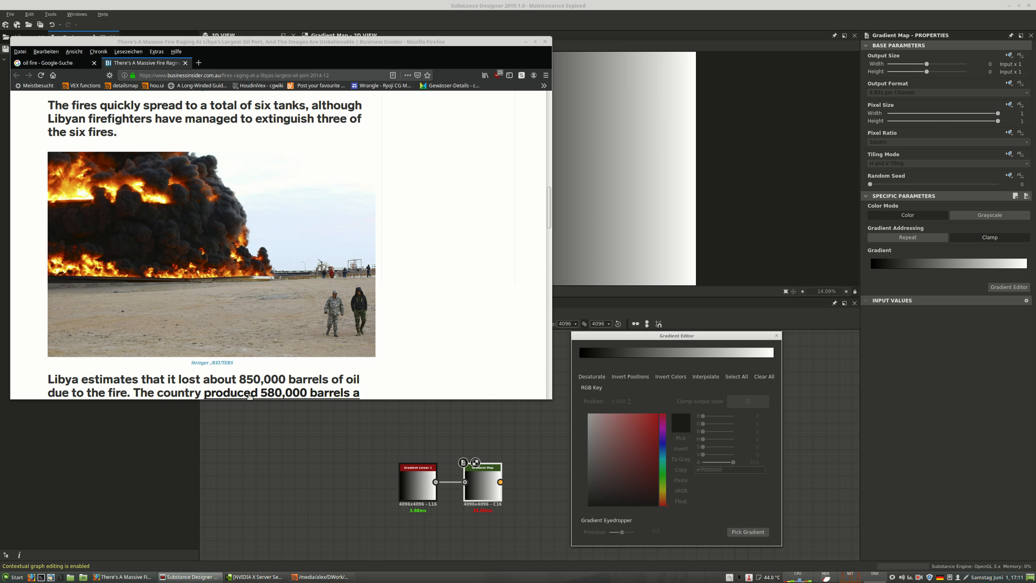
pyautogui.click(750, 533)
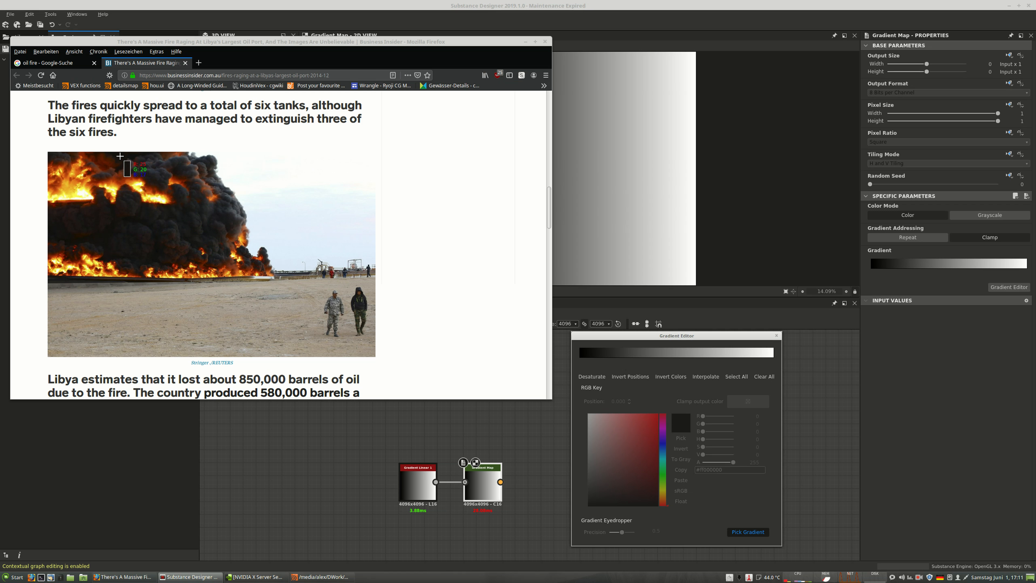
pyautogui.moveTo(120, 156); pyautogui.dragTo(86, 193)
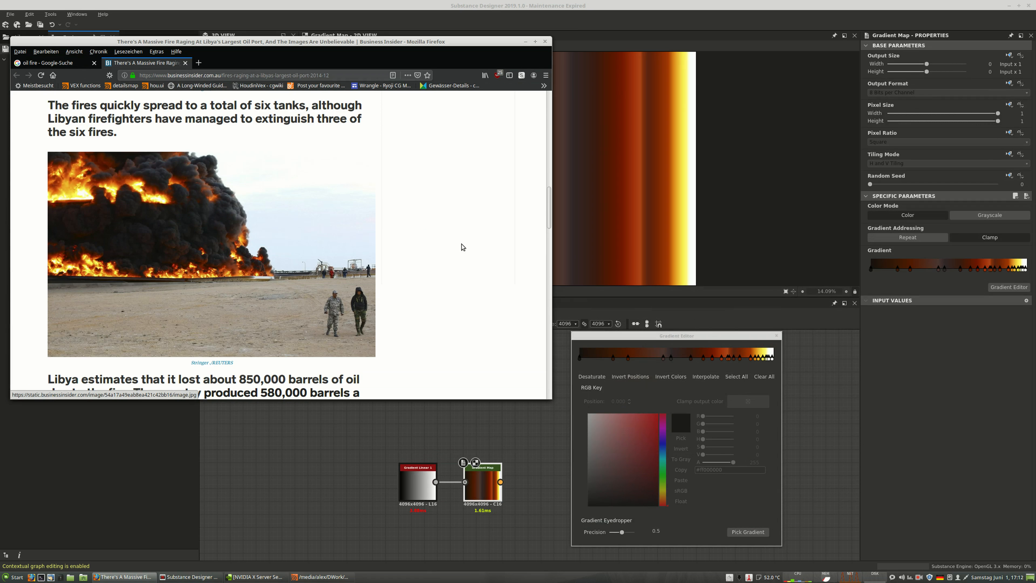
pyautogui.click(523, 41)
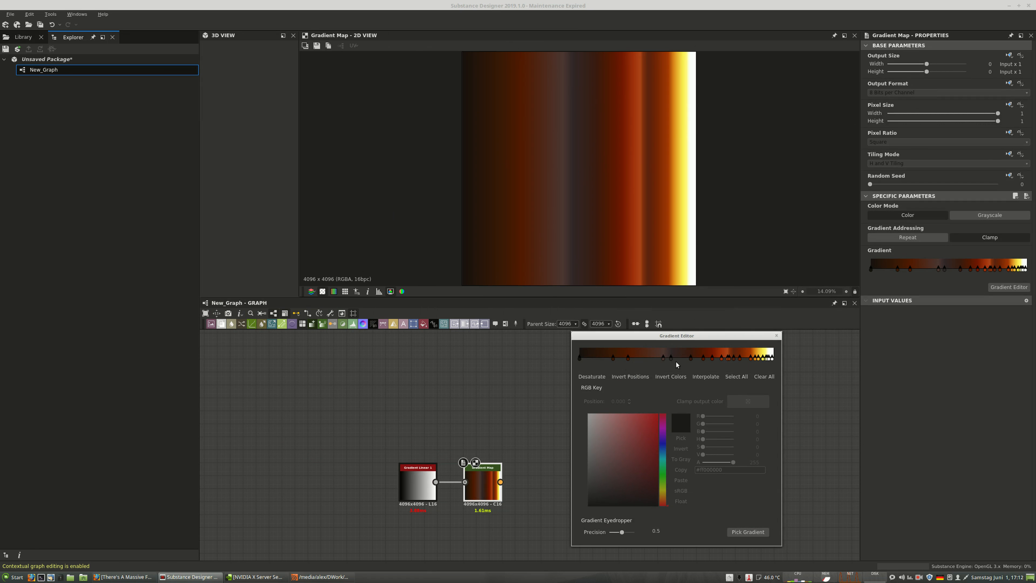
pyautogui.click(776, 335)
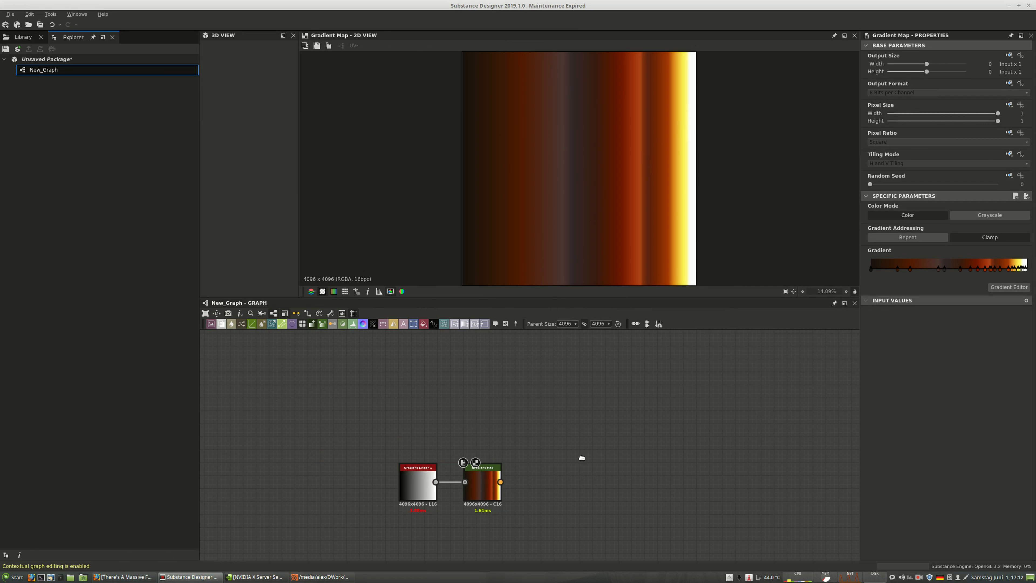
# Add an Output node to the graph and connect the Gradient Map to it
pyautogui.moveTo(580, 456); pyautogui.dragTo(568, 458, button='middle')
pyautogui.press('space')
pyautogui.write('ou')
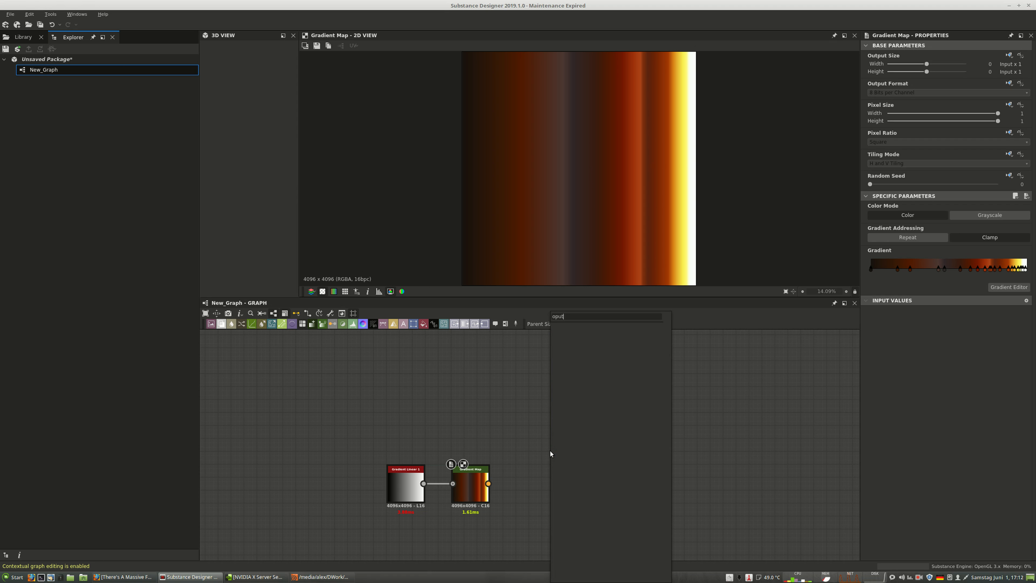
pyautogui.press('Return')
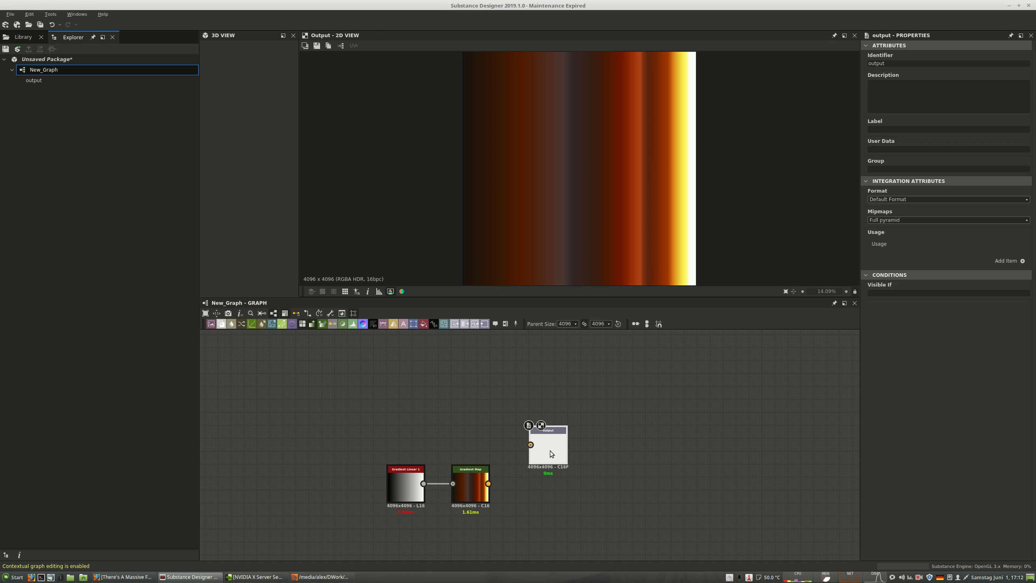
pyautogui.moveTo(530, 445); pyautogui.dragTo(536, 482)
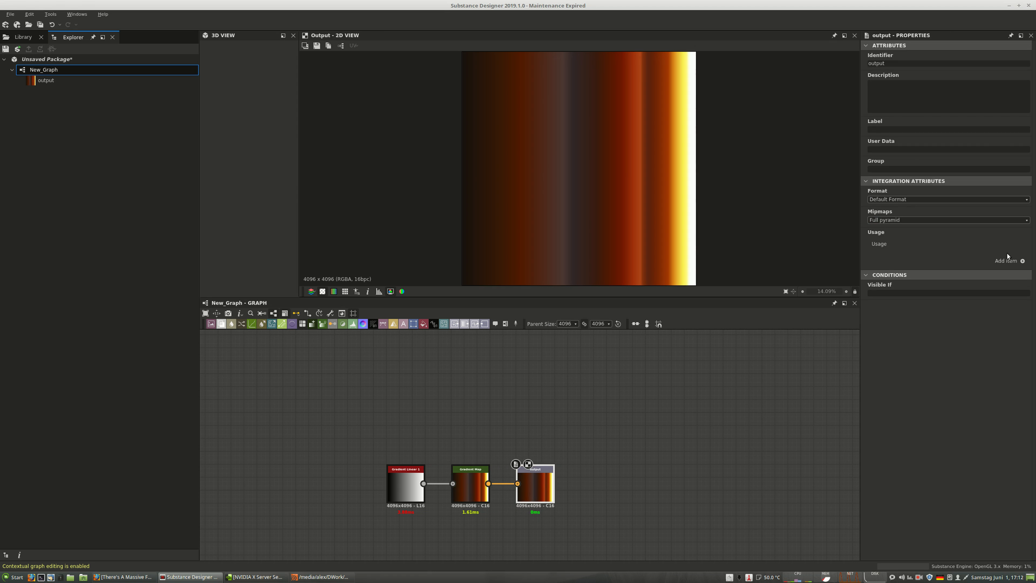
# Add an RGBA diffuse usage with sRGB color space to the output and set its format to RGBA Half-float (64b)
pyautogui.click(1022, 261)
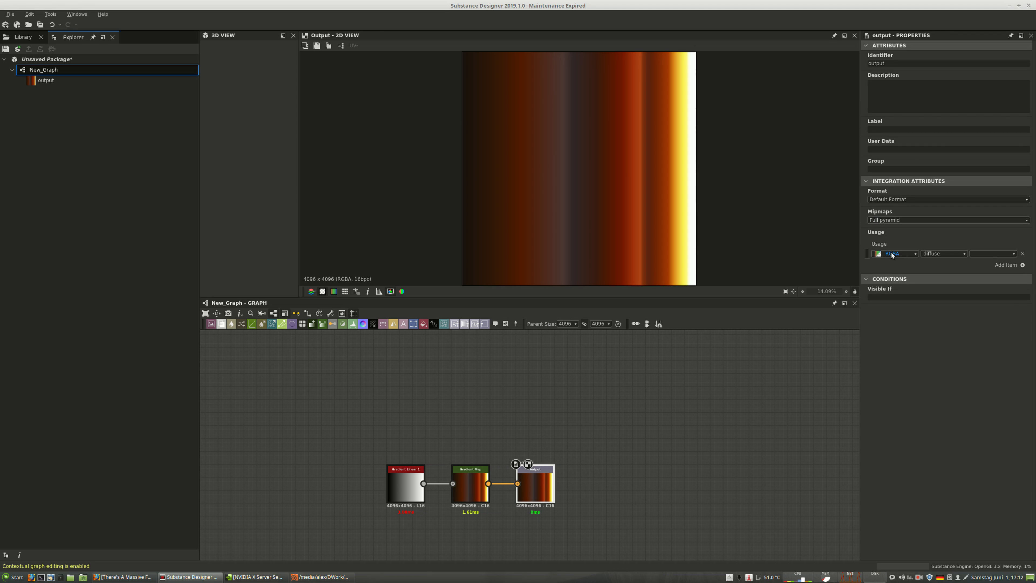
pyautogui.click(1000, 253)
pyautogui.click(1014, 254)
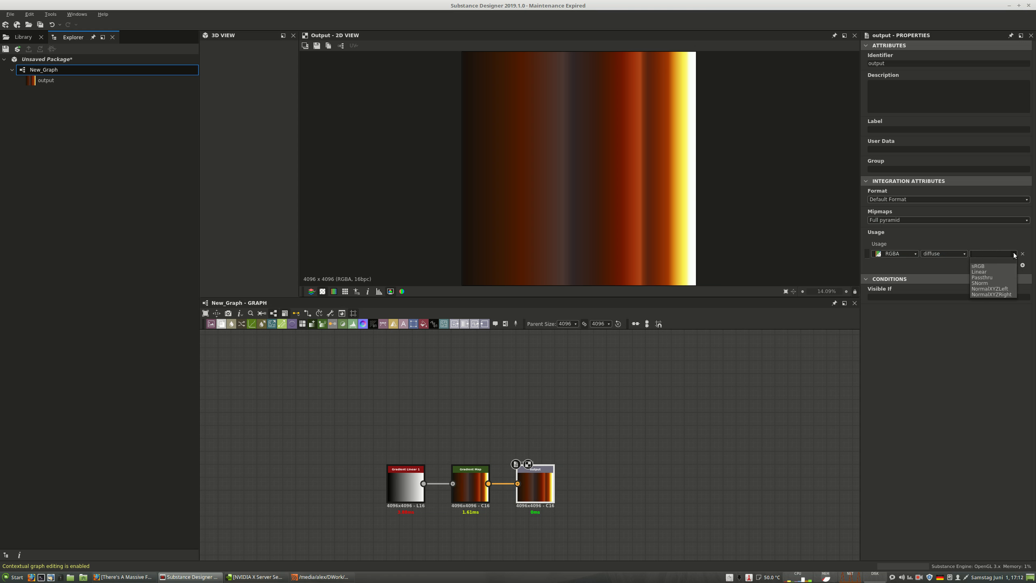
pyautogui.click(992, 266)
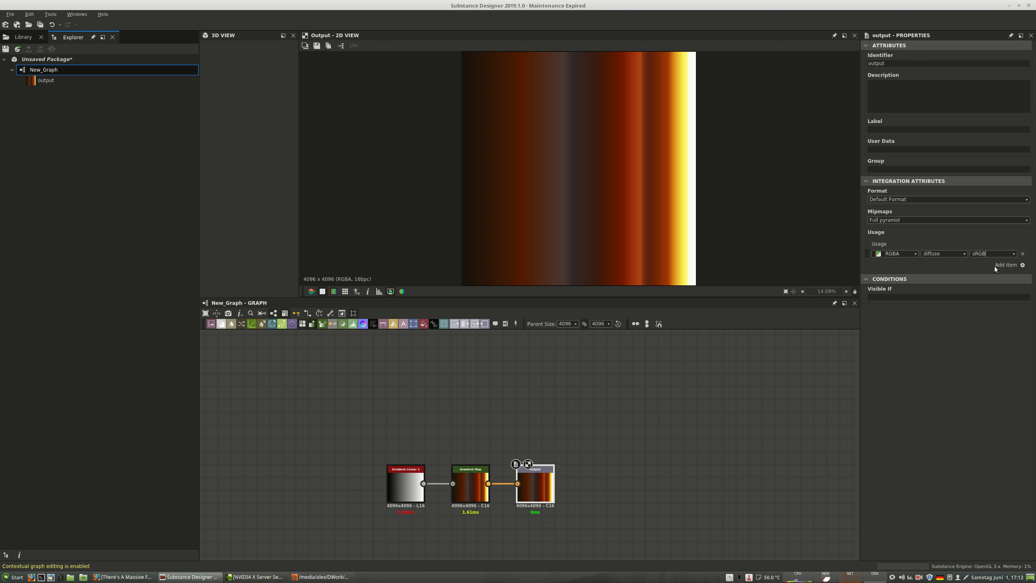
pyautogui.click(119, 577)
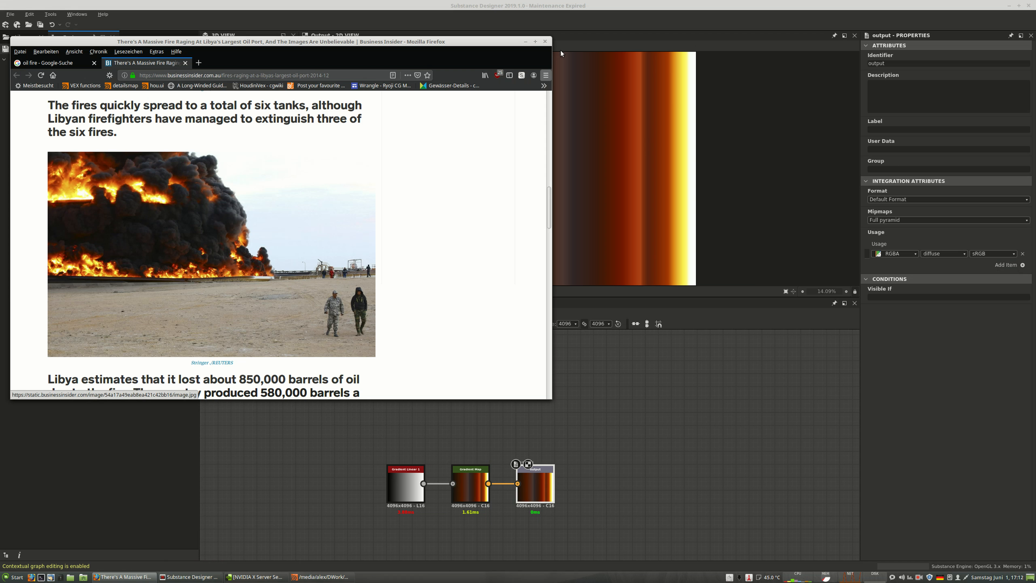
pyautogui.click(526, 41)
pyautogui.click(1005, 254)
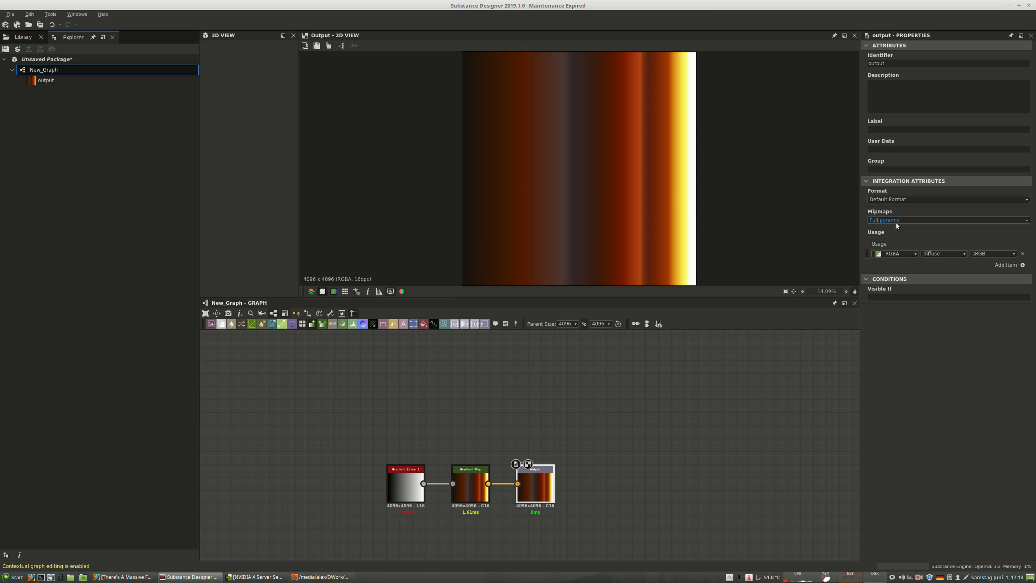
pyautogui.click(893, 198)
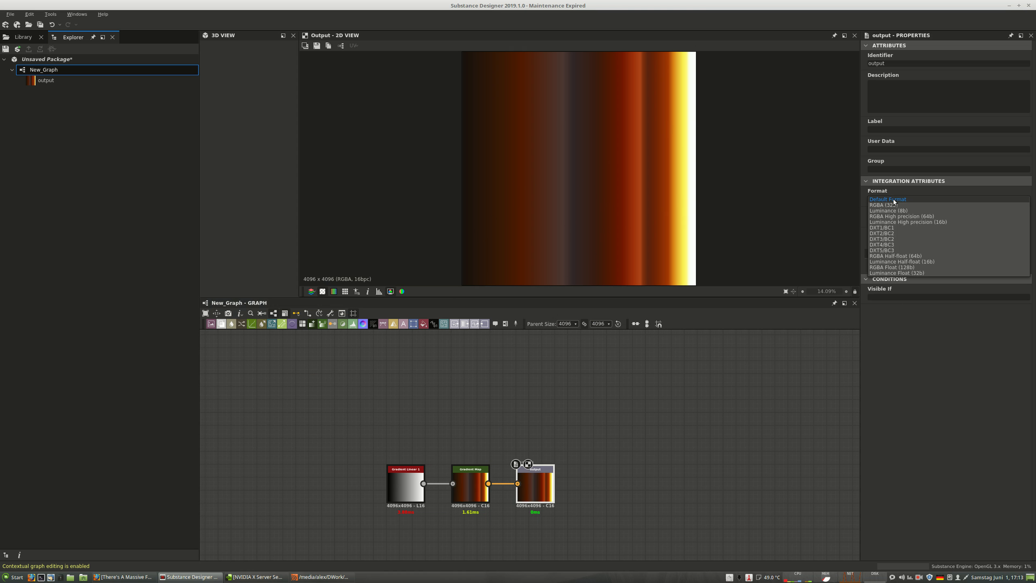
pyautogui.click(926, 255)
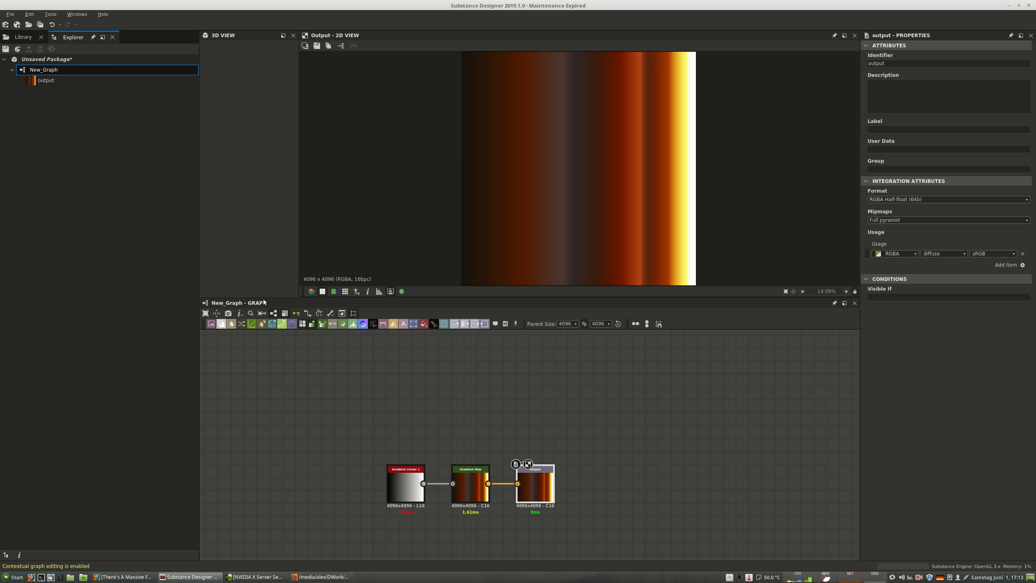
# Save the package as oilburn in the color_reference texture folder
pyautogui.click(10, 14)
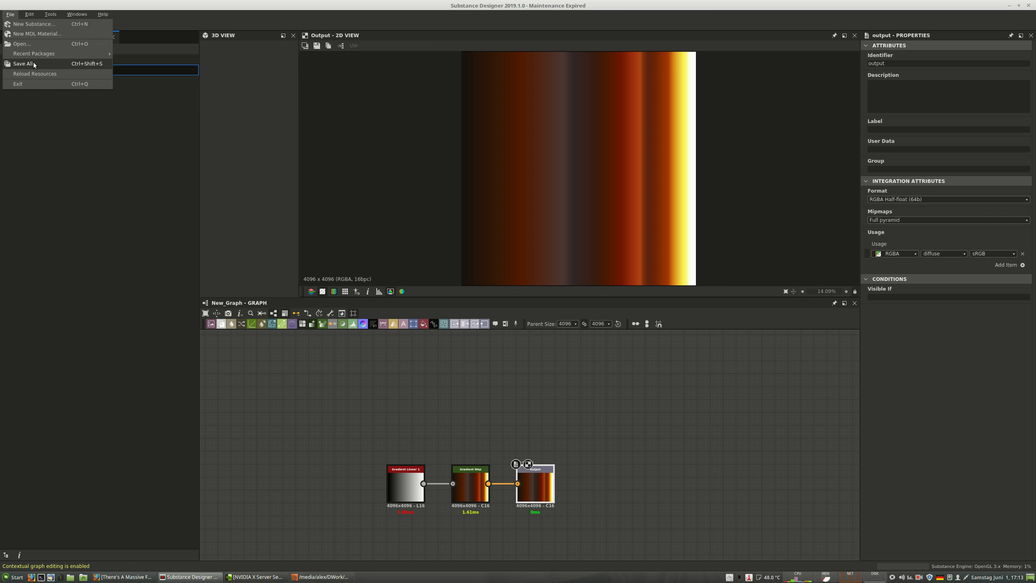
pyautogui.click(23, 63)
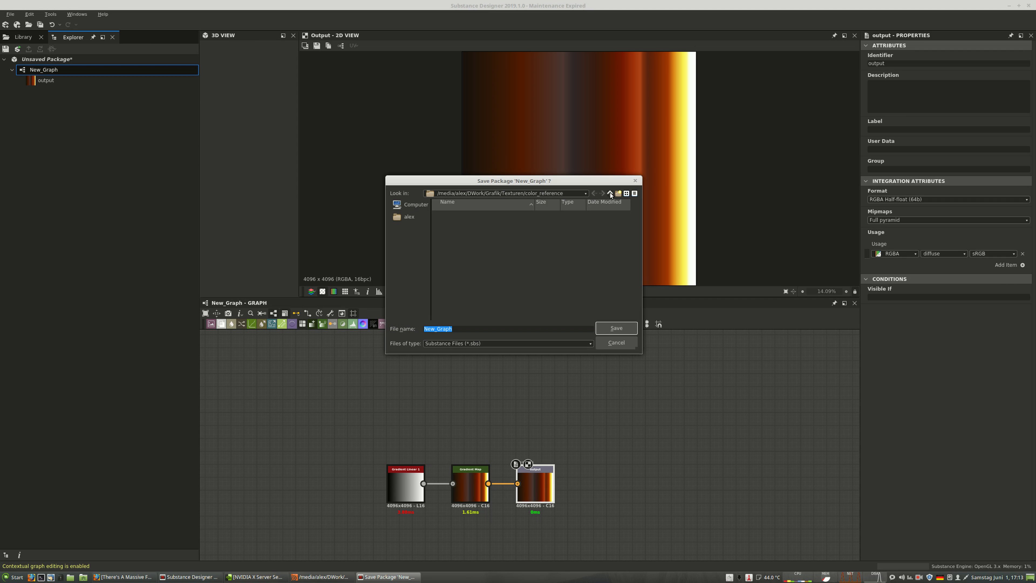
pyautogui.write('oilburn')
pyautogui.click(627, 333)
pyautogui.moveTo(542, 473); pyautogui.dragTo(555, 473)
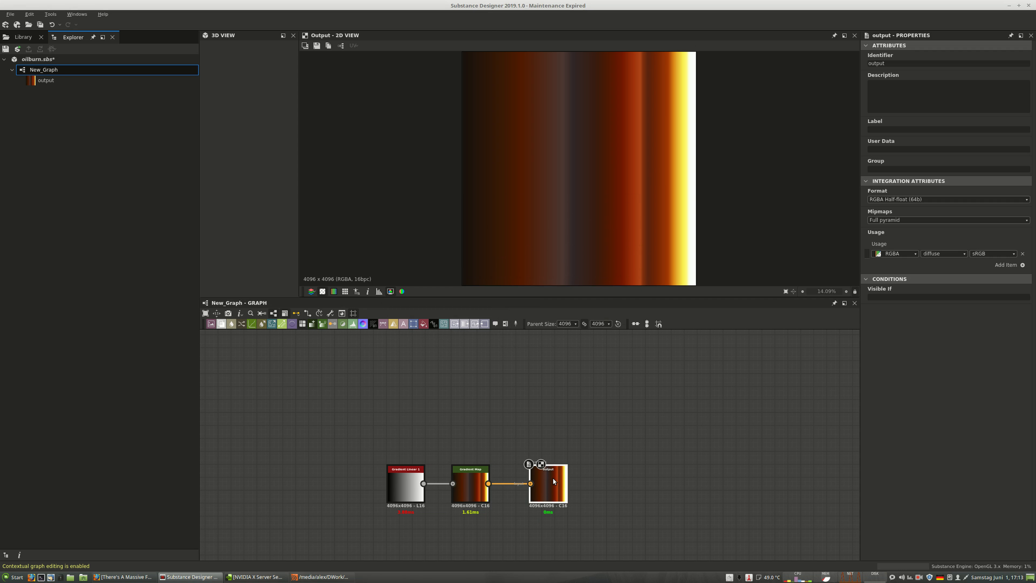
pyautogui.click(297, 315)
pyautogui.click(327, 315)
pyautogui.click(330, 313)
pyautogui.click(375, 333)
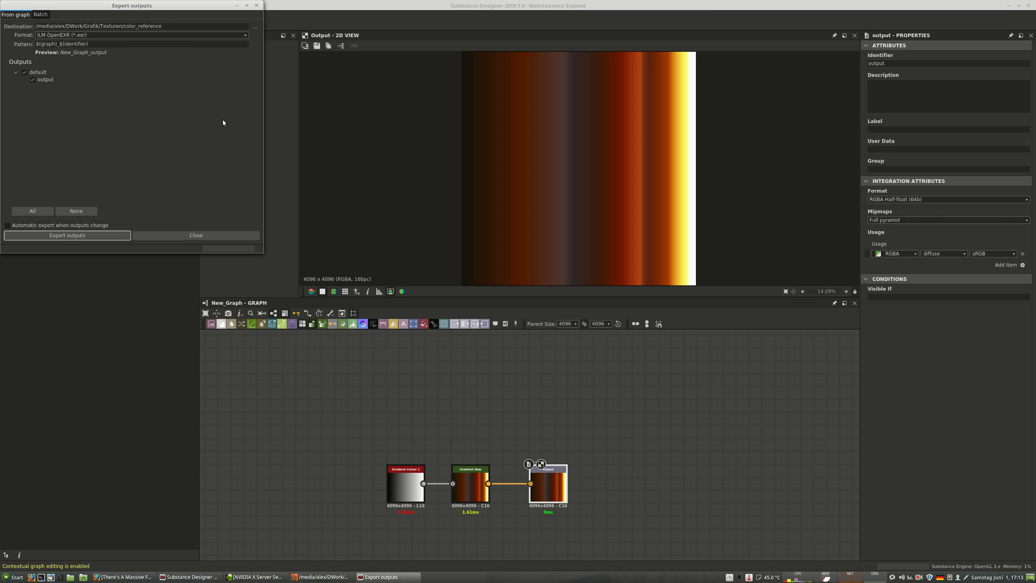
pyautogui.moveTo(179, 6); pyautogui.dragTo(274, 57)
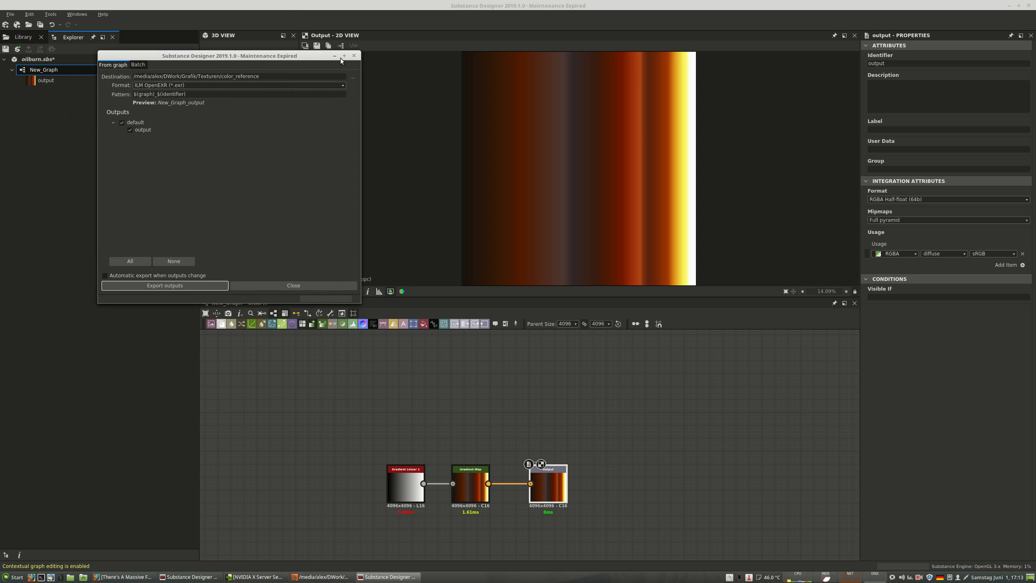
pyautogui.click(352, 57)
# Rename the New_Graph graph in the package as oilburn2_tutorial
pyautogui.click(48, 72)
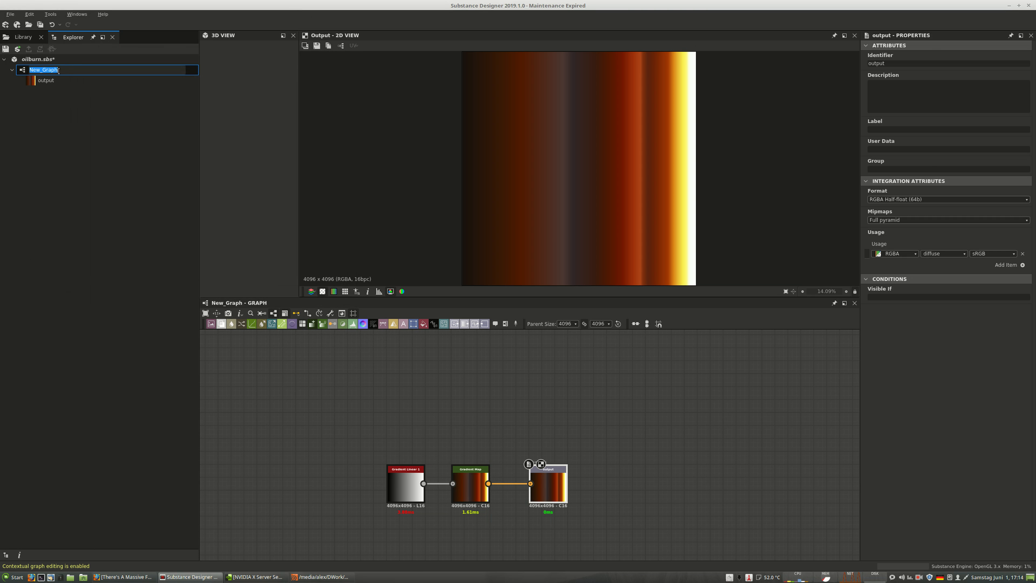
pyautogui.write('oilburn2')
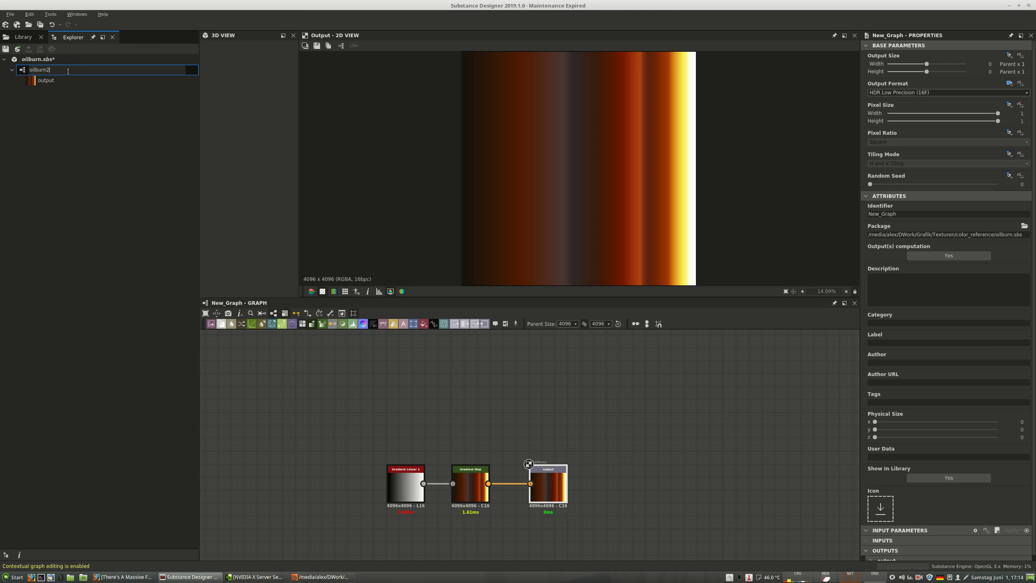
pyautogui.write('_tutorial')
pyautogui.press('Return')
# Set the graph output's identifier to oiltburn_tutorial_spectrum
pyautogui.click(40, 82)
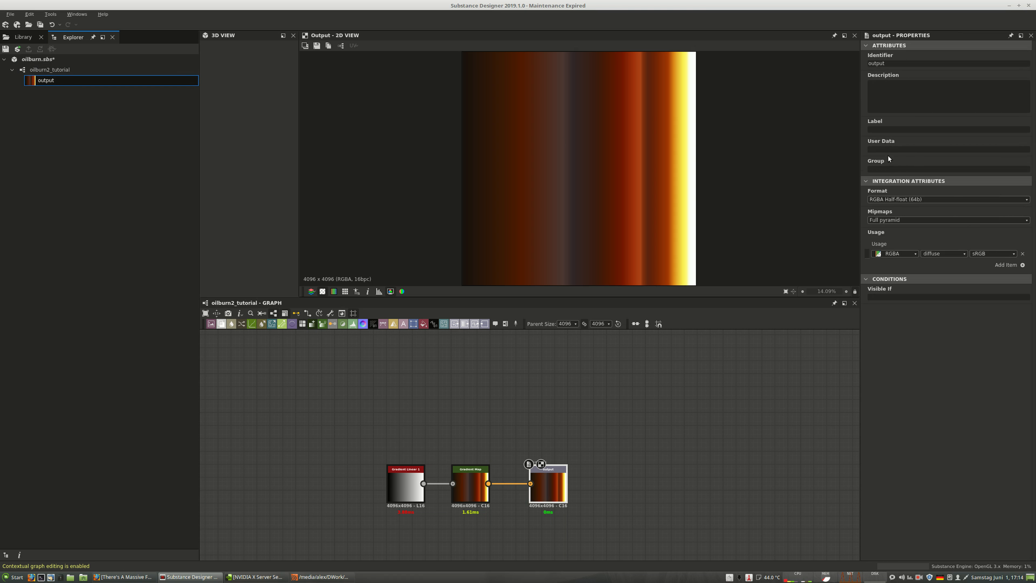
pyautogui.moveTo(898, 63); pyautogui.dragTo(790, 61)
pyautogui.write('oiltburn_tutorial_spectrum')
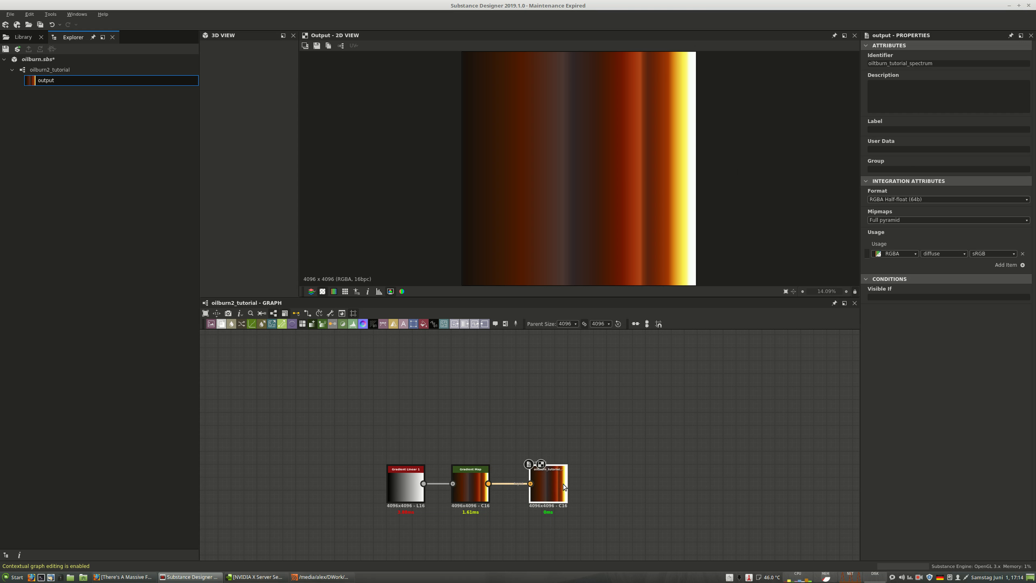
# Reduce the graph's parent size to 256 x 256 after previewing the gradient at 128 x 128
pyautogui.click(573, 323)
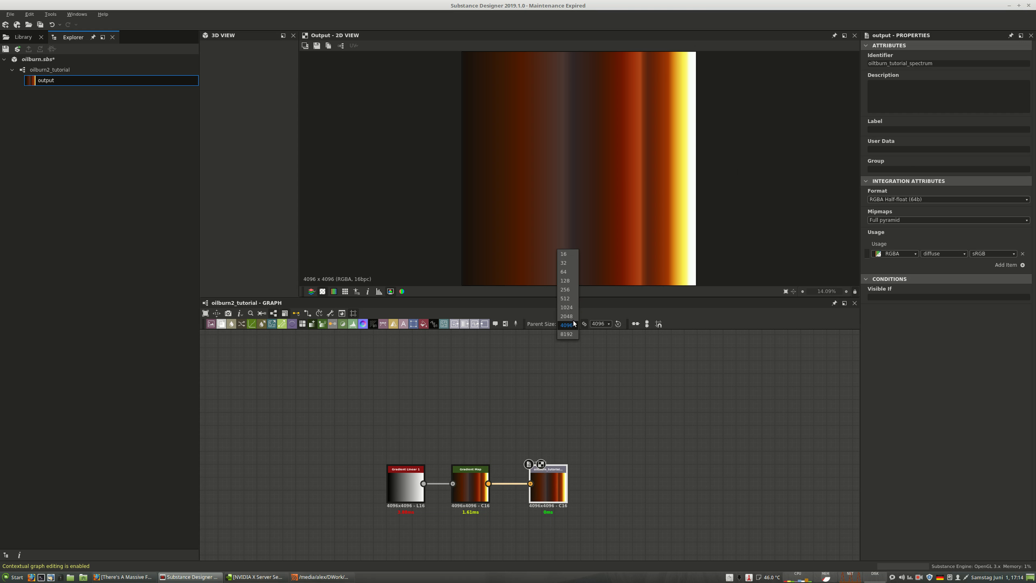
pyautogui.click(572, 281)
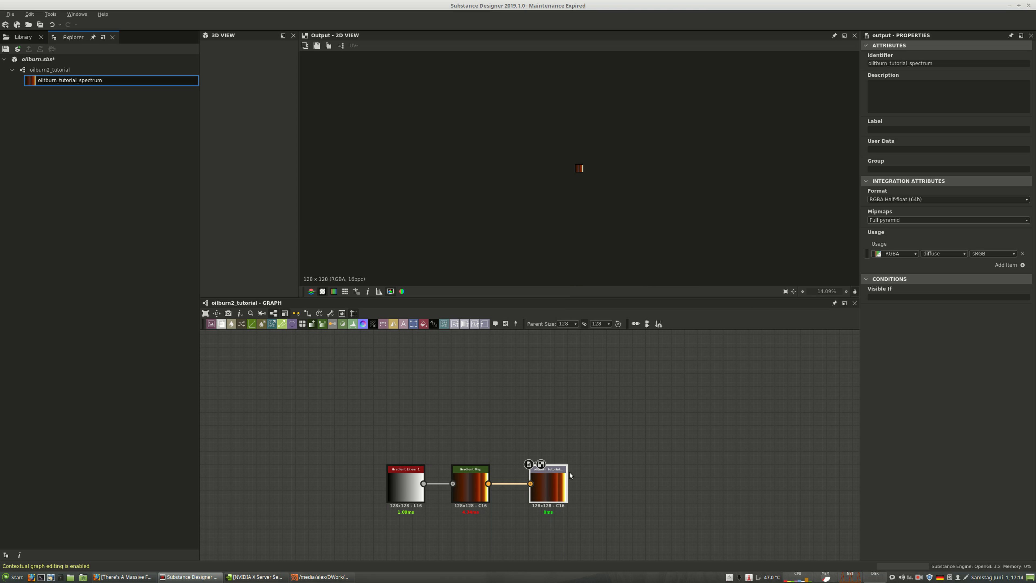
pyautogui.scroll(15, 579, 166)
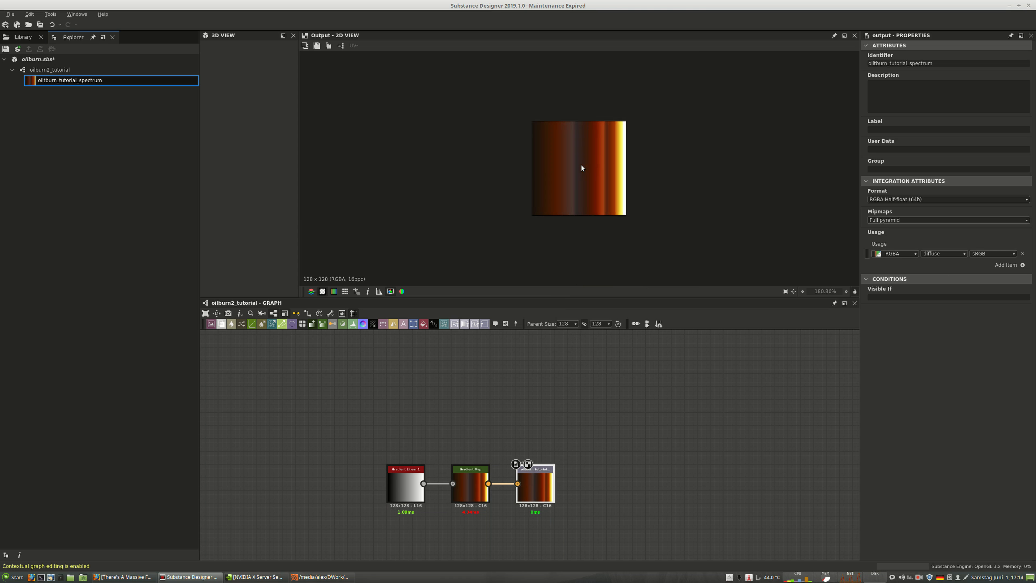
pyautogui.scroll(-2, 580, 167)
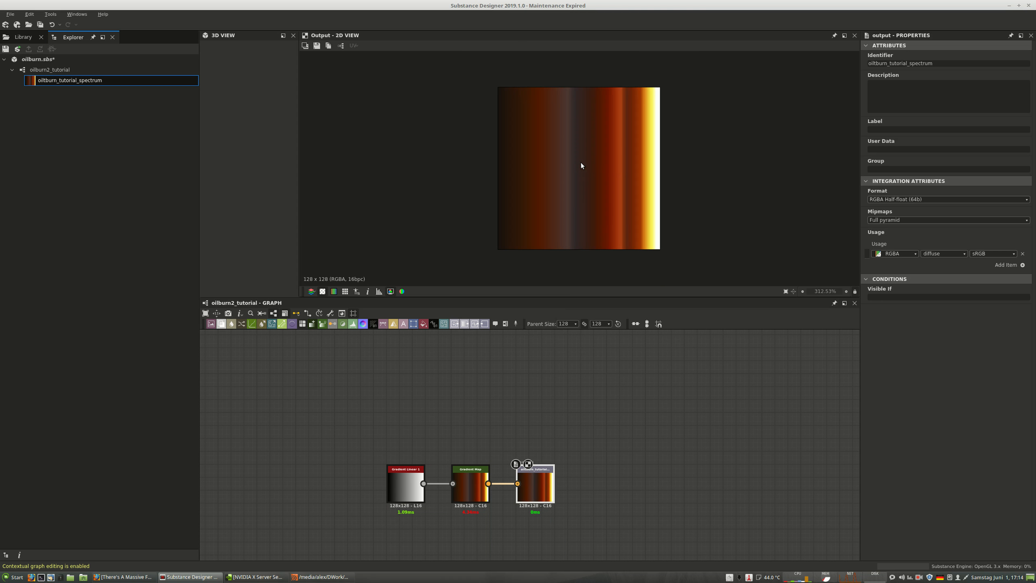
pyautogui.click(564, 322)
pyautogui.click(569, 336)
pyautogui.scroll(-3, 609, 191)
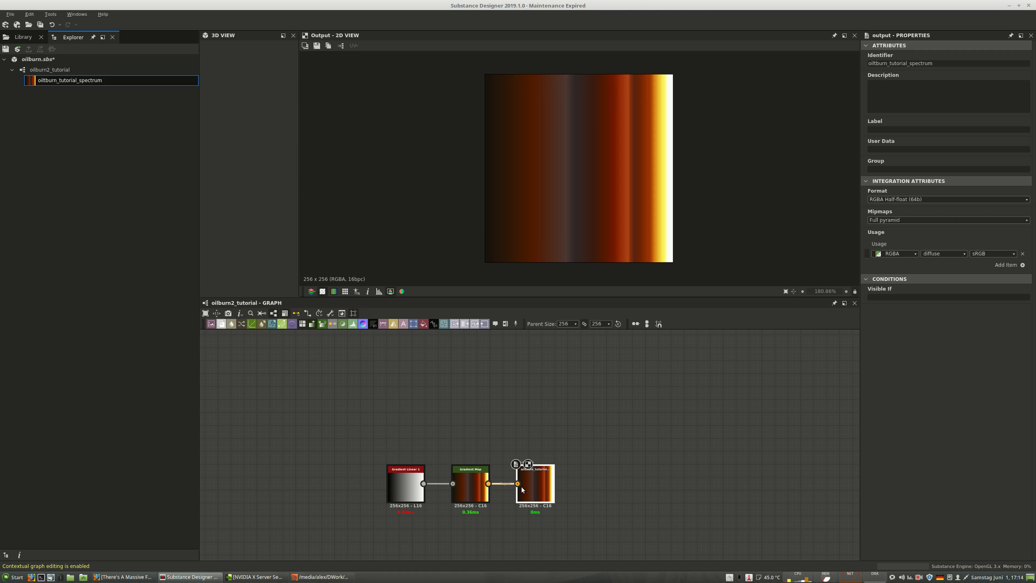
# Save the package and export the spectrum output as an ILM OpenEXR file to the color_reference folder
pyautogui.click(40, 25)
pyautogui.click(330, 314)
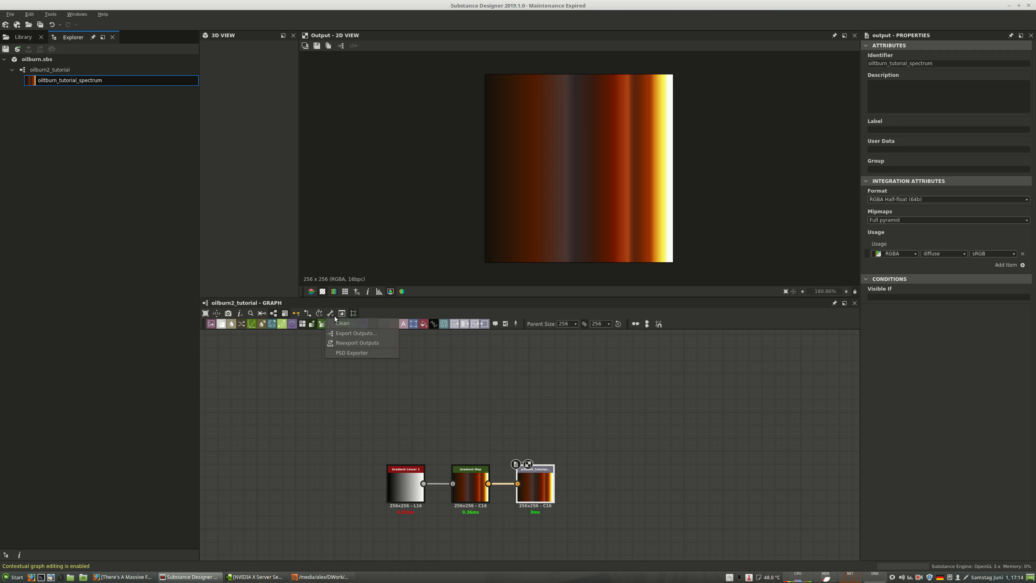
pyautogui.click(356, 335)
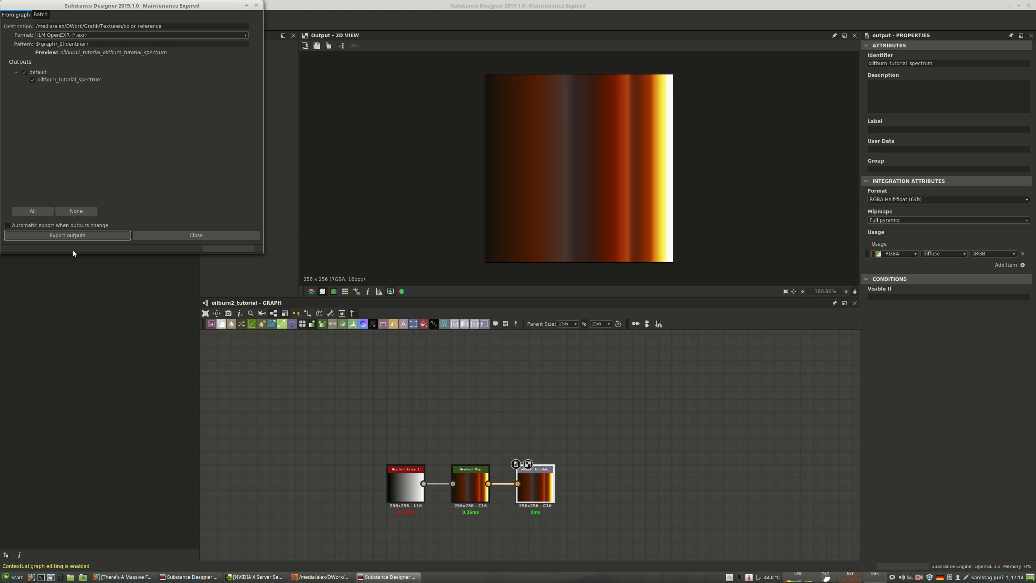
pyautogui.click(65, 236)
pyautogui.click(256, 5)
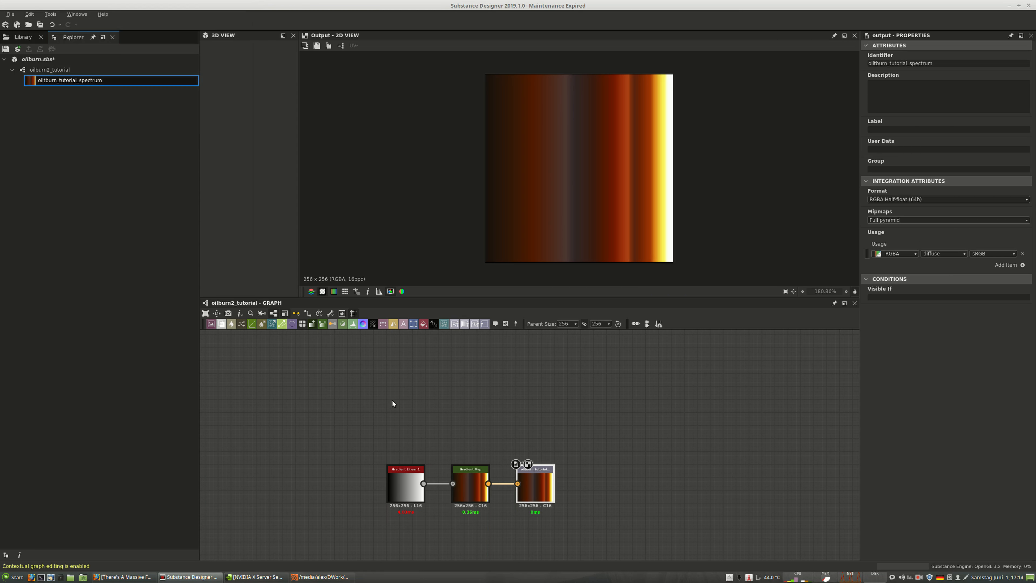
# Check the exported spectrum EXR in the DWork/Grafik/Texturen/color_reference folder in the file manager, then minimize that window
pyautogui.press('super+e')
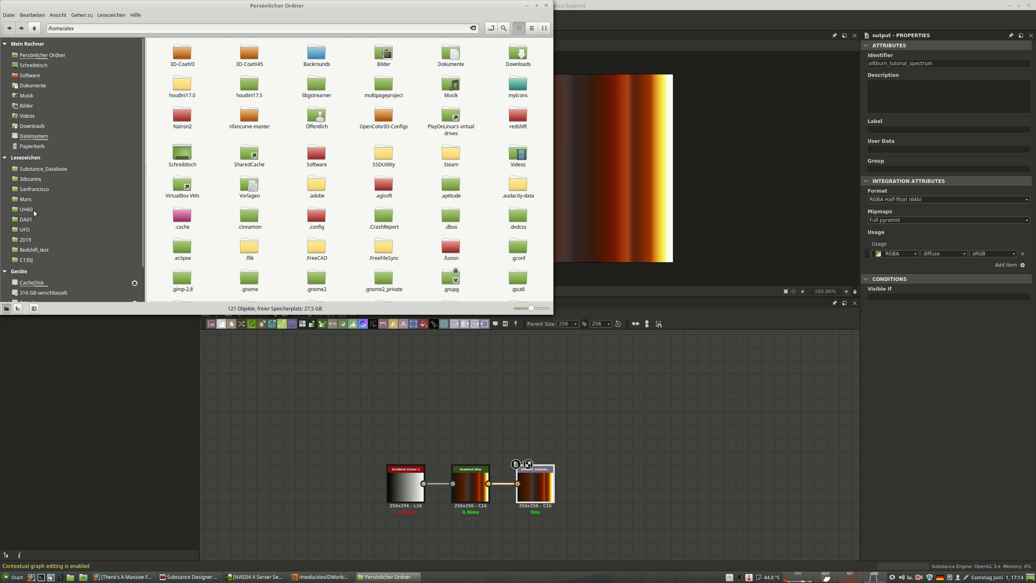
pyautogui.scroll(-2, 77, 185)
pyautogui.click(28, 263)
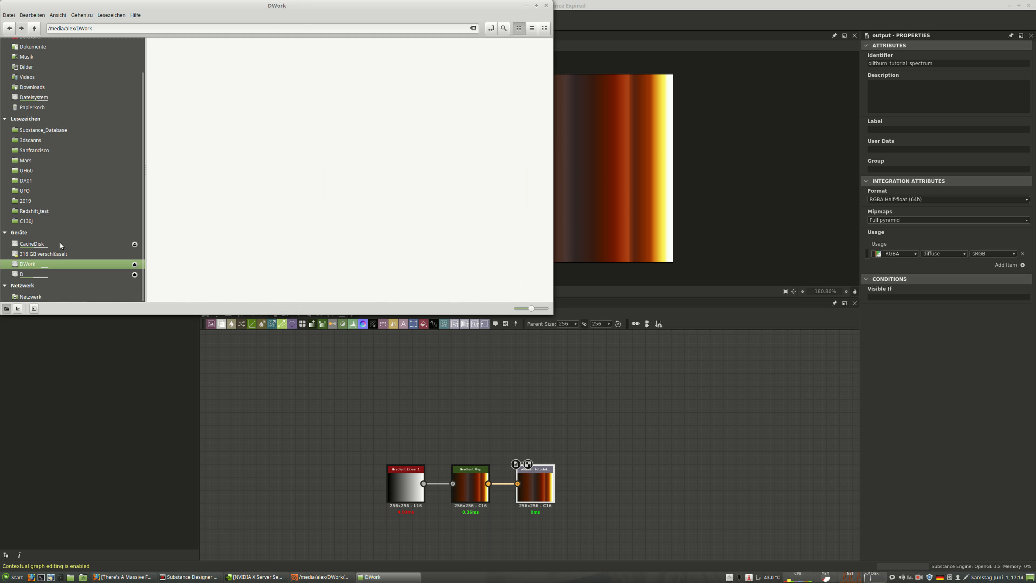
pyautogui.doubleClick(247, 54)
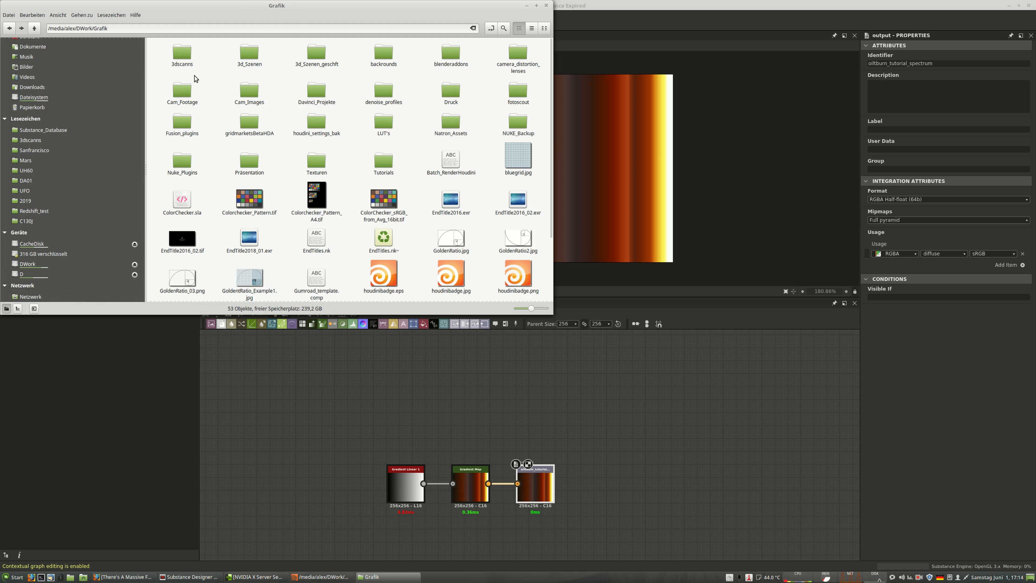
pyautogui.doubleClick(315, 156)
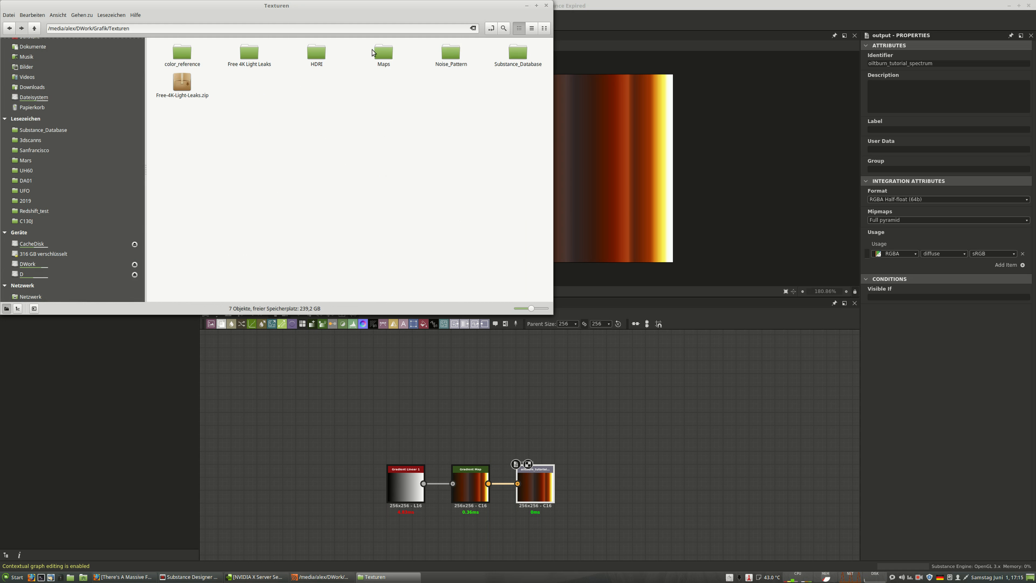
pyautogui.doubleClick(182, 48)
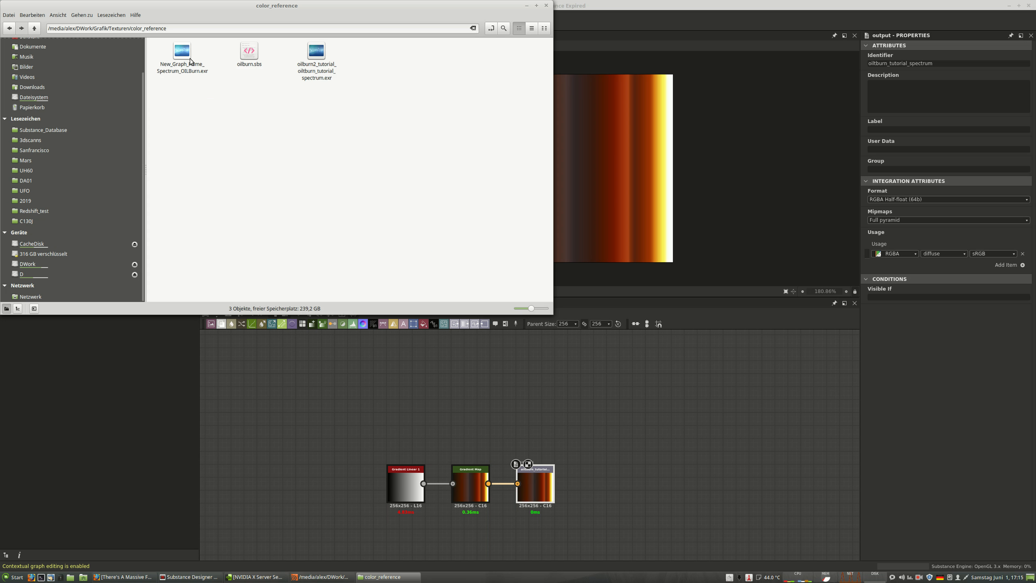
pyautogui.click(316, 53)
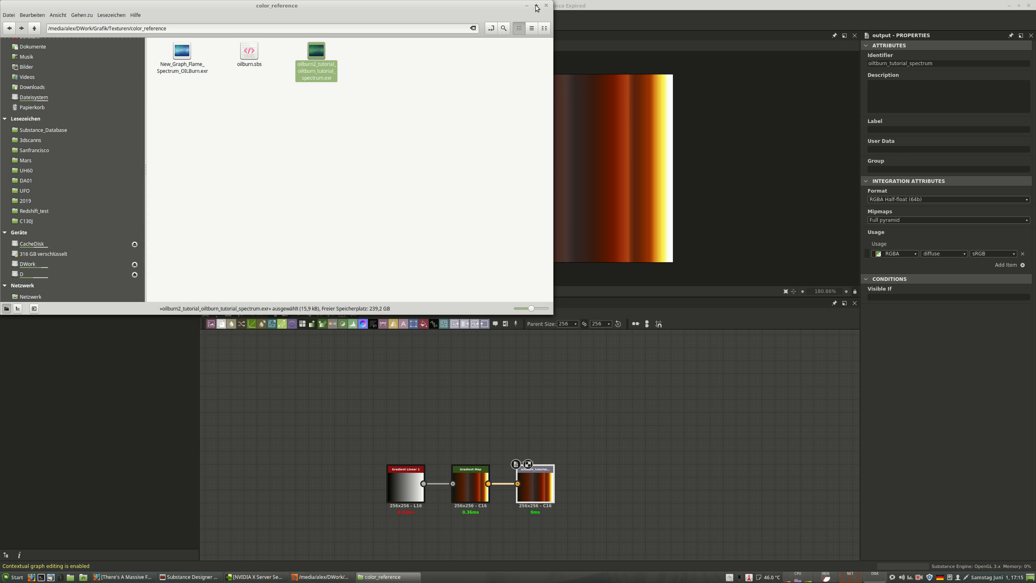
pyautogui.click(544, 6)
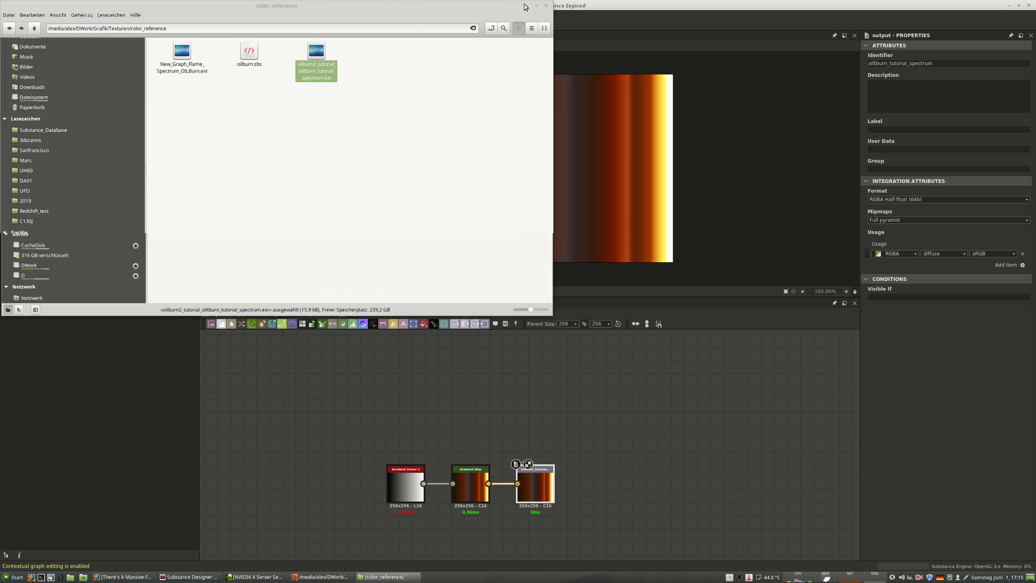
# Close Substance Designer for Houdini and open an enlarged image-palette Color Editor for the first point of Volume2's Emission Remap Ramp
pyautogui.click(1028, 6)
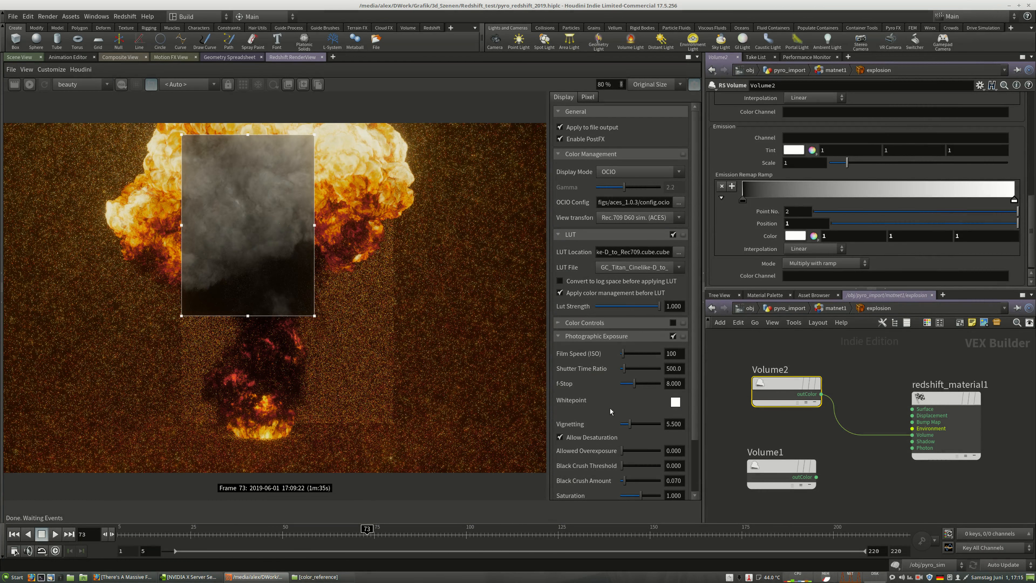
pyautogui.moveTo(847, 432); pyautogui.dragTo(829, 443, button='middle')
pyautogui.moveTo(757, 395); pyautogui.dragTo(752, 387)
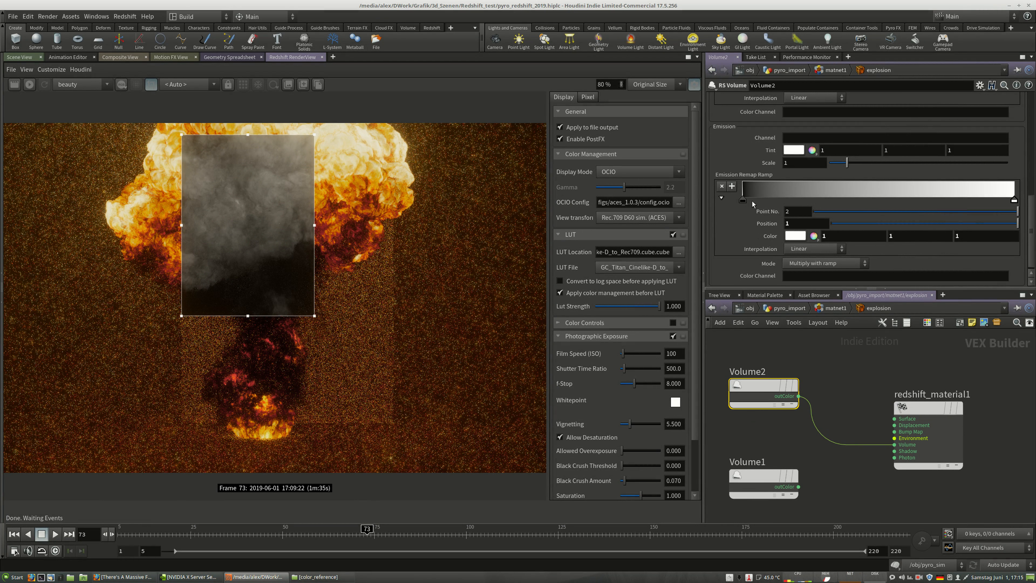
pyautogui.doubleClick(742, 201)
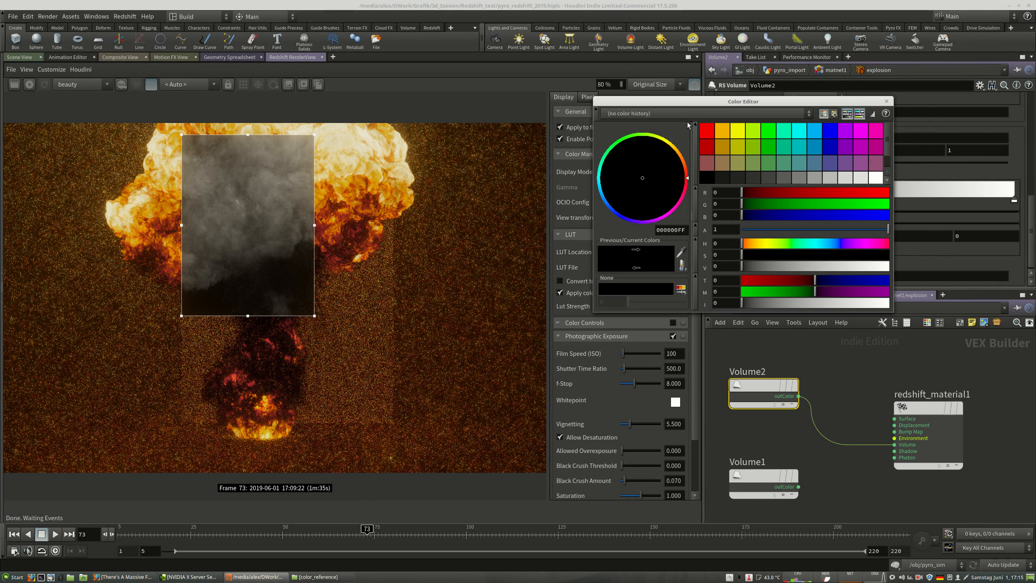
pyautogui.moveTo(687, 101); pyautogui.dragTo(257, 178)
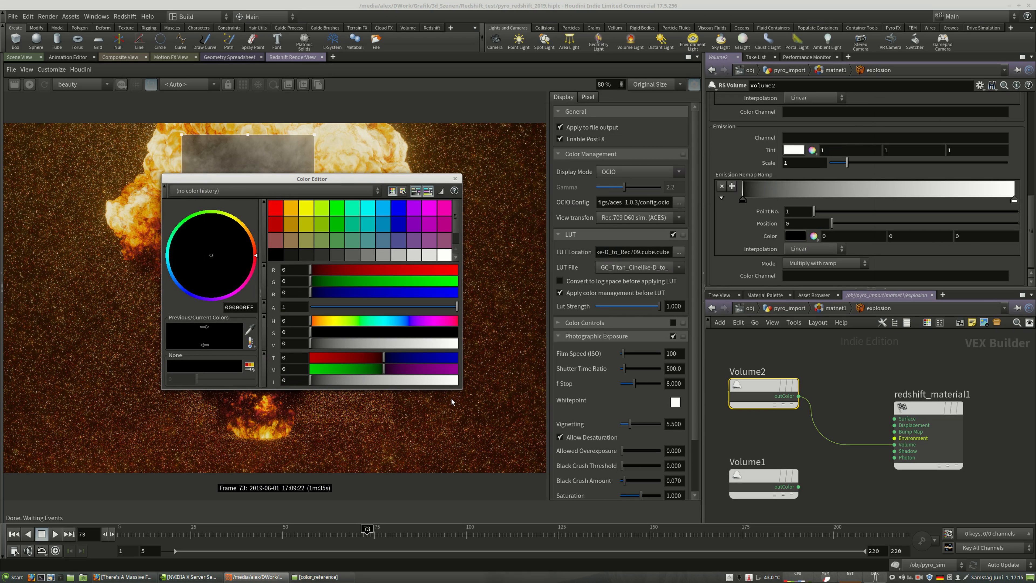
pyautogui.moveTo(461, 388); pyautogui.dragTo(576, 461)
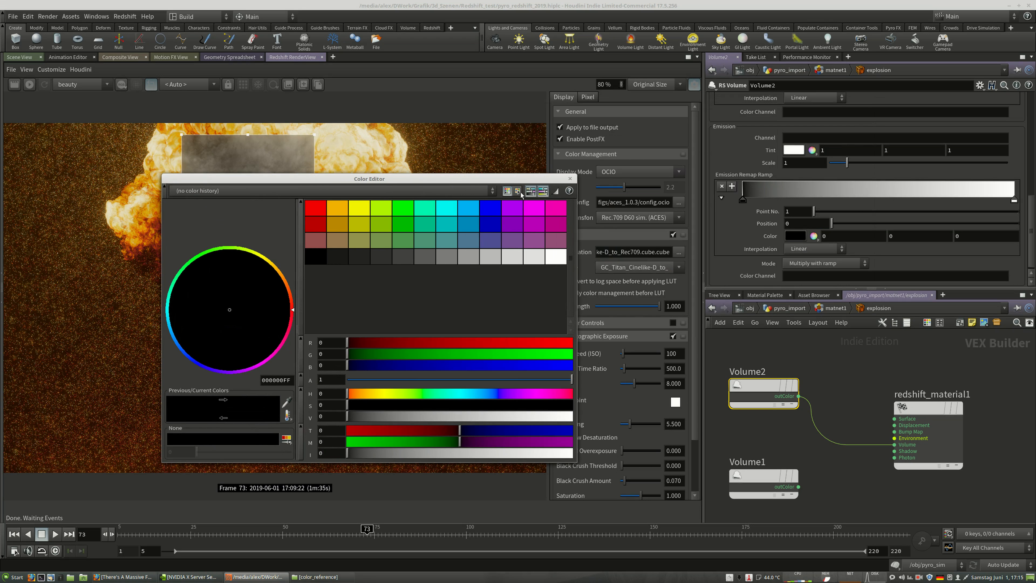
pyautogui.click(520, 193)
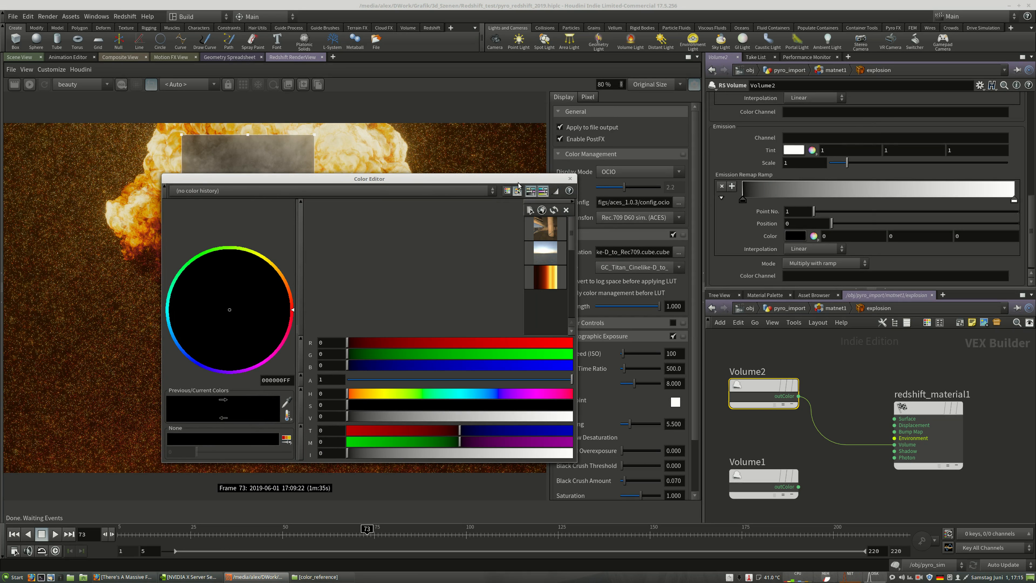
# Load the oilburn2_tutorial spectrum EXR from $Texturen/color_reference into the Color Editor's image palette, display it, and enlarge the editor
pyautogui.click(530, 209)
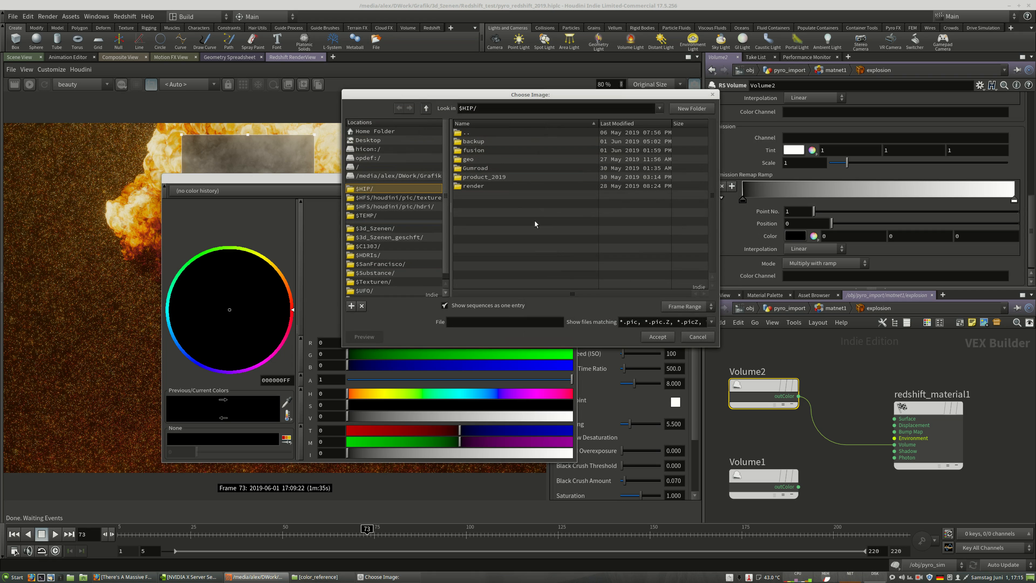
pyautogui.scroll(-1, 397, 213)
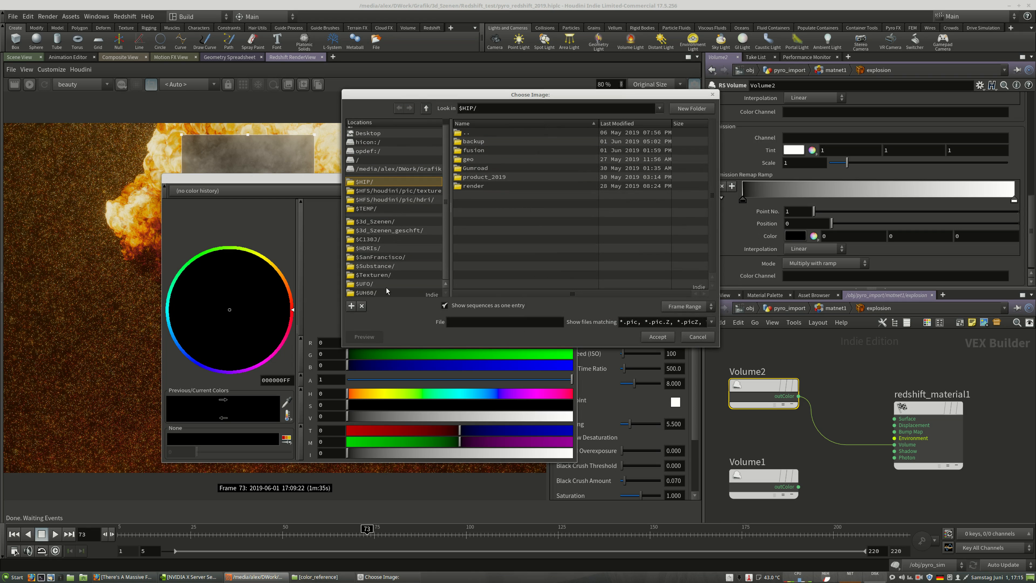
pyautogui.click(379, 275)
pyautogui.click(484, 141)
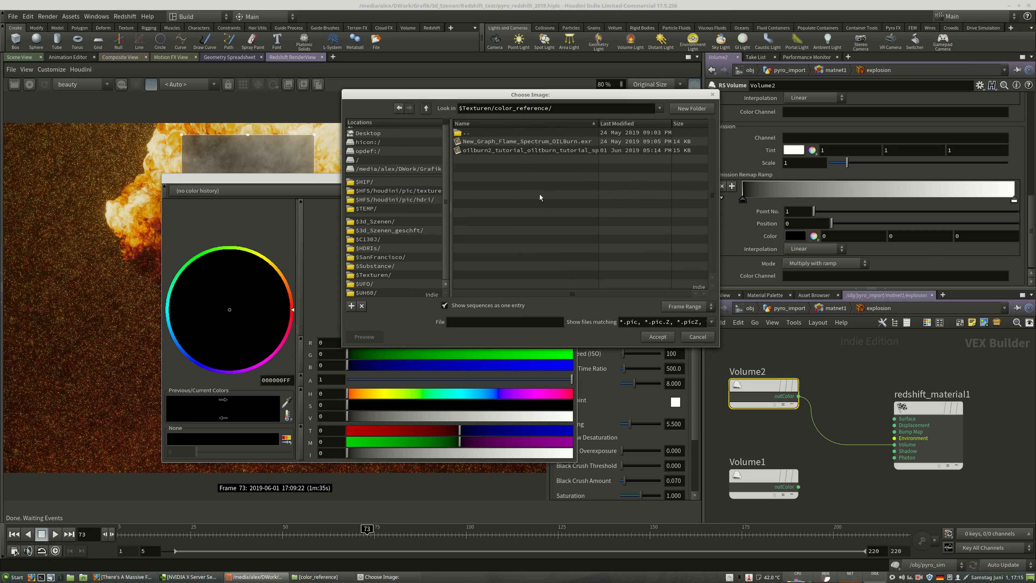
pyautogui.click(479, 150)
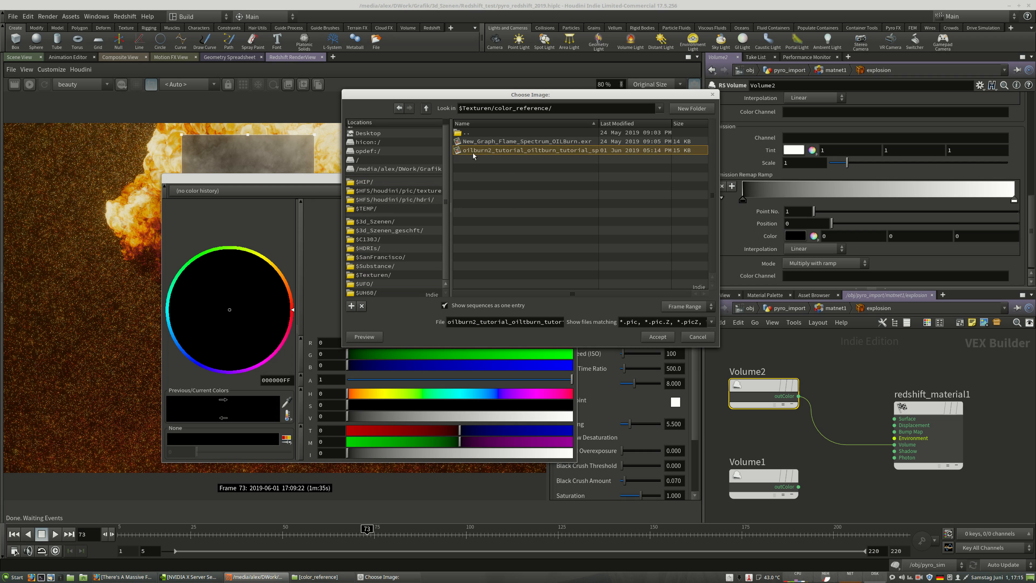
pyautogui.click(657, 336)
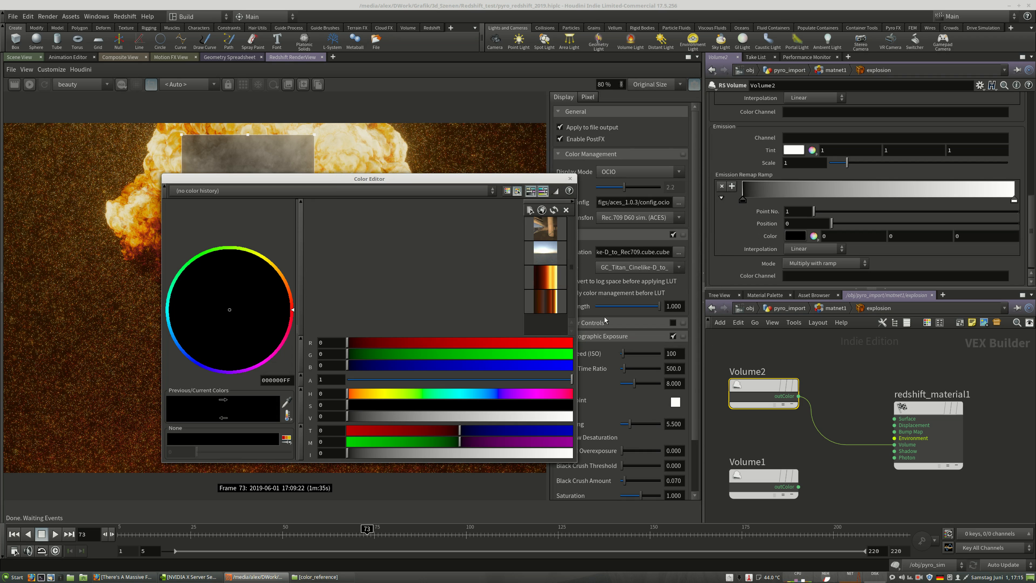
pyautogui.click(545, 303)
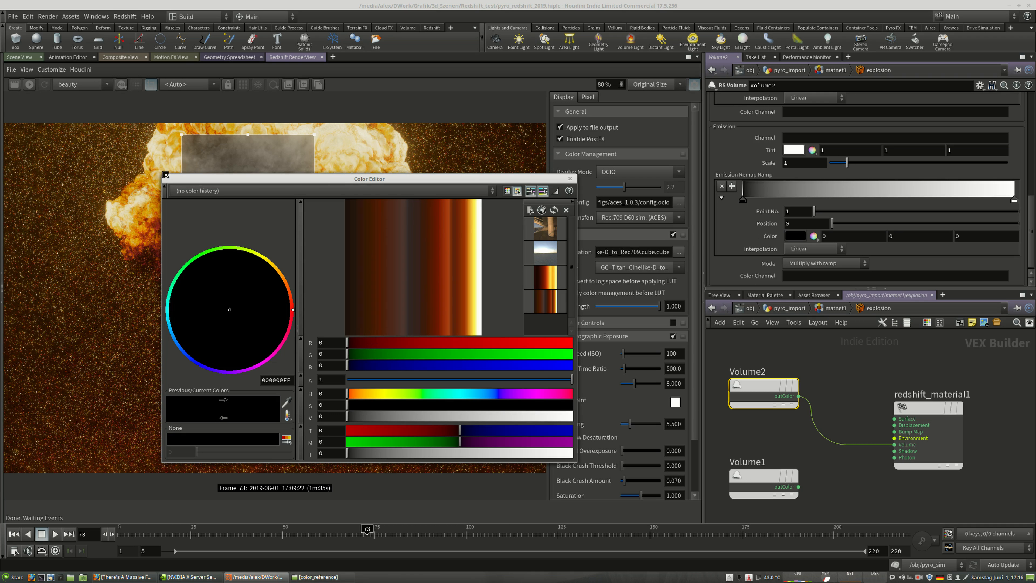
pyautogui.moveTo(165, 174); pyautogui.dragTo(144, 109)
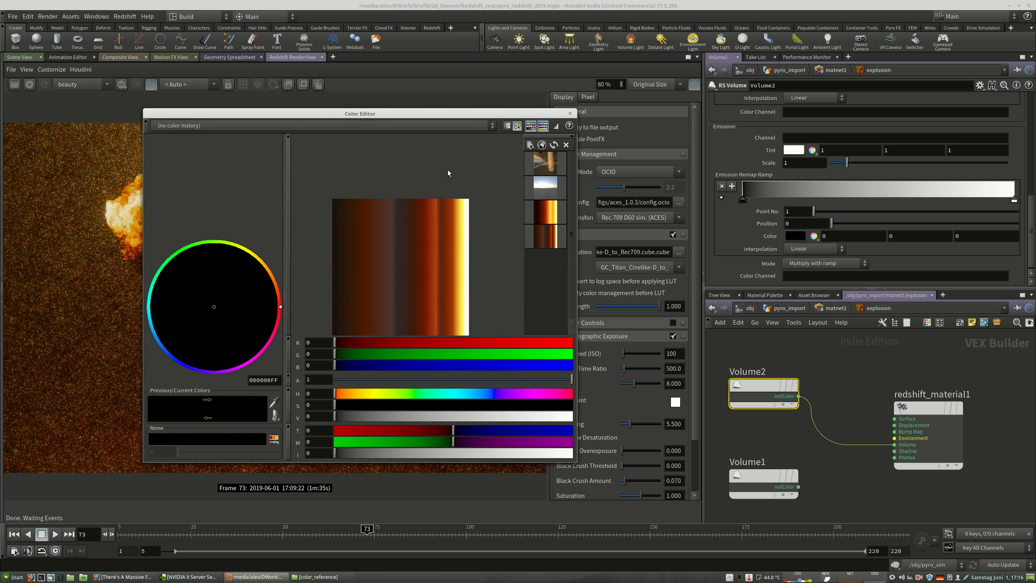
# Enlarge the spectrum image in the Color Editor and move the editor window clear of the display settings
pyautogui.scroll(-3, 439, 174)
pyautogui.scroll(4, 417, 219)
pyautogui.scroll(2, 459, 189)
pyautogui.scroll(-2, 356, 216)
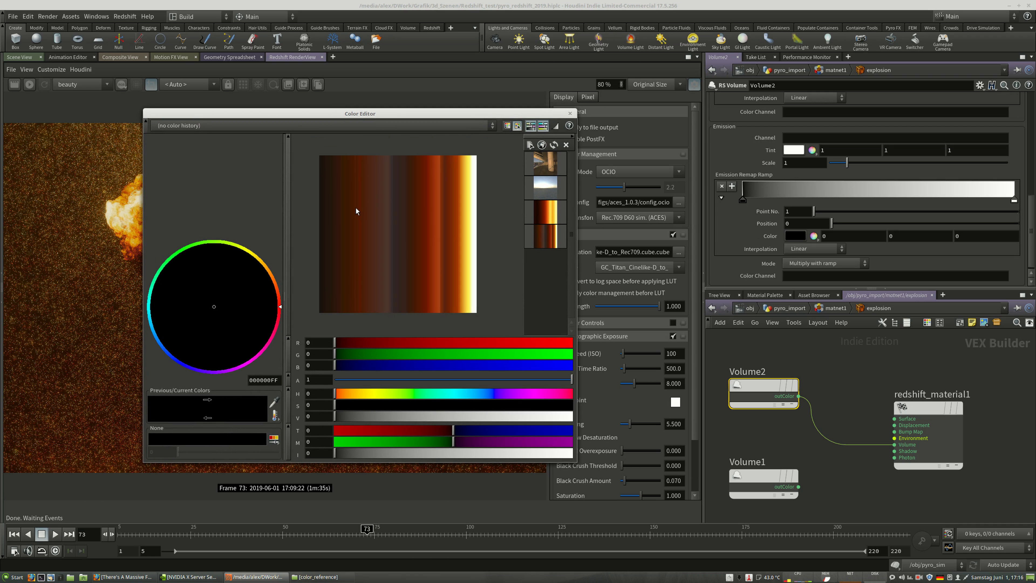
pyautogui.scroll(1, 354, 209)
pyautogui.moveTo(225, 112); pyautogui.dragTo(276, 101)
pyautogui.moveTo(364, 97); pyautogui.dragTo(301, 103)
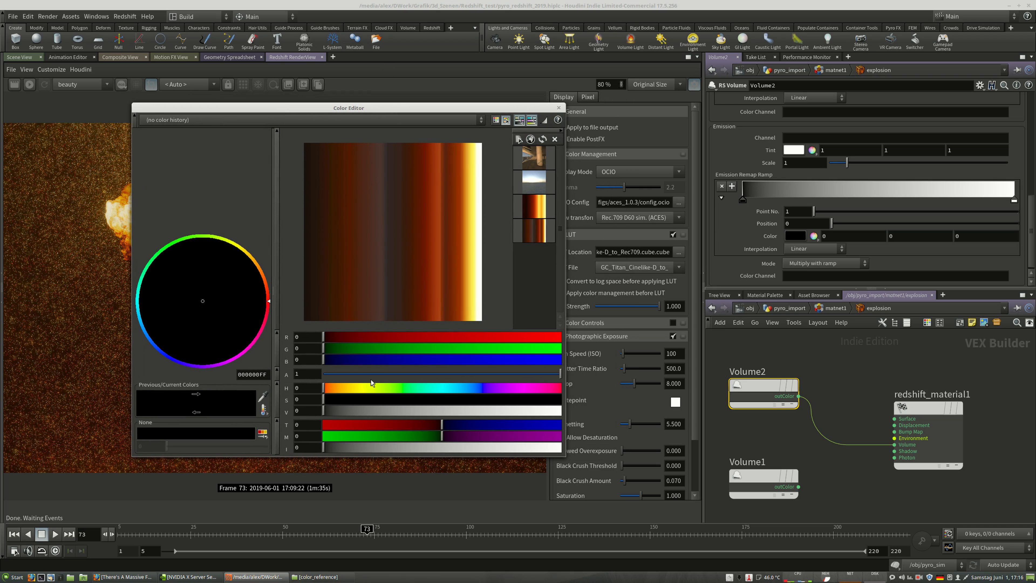
pyautogui.scroll(-1, 416, 193)
pyautogui.scroll(1, 403, 206)
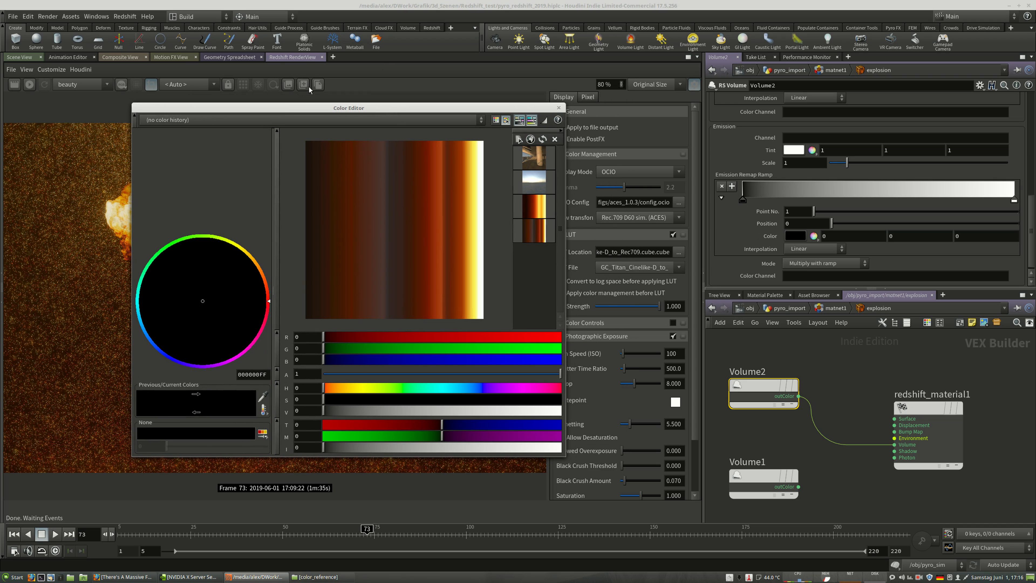
pyautogui.moveTo(293, 109); pyautogui.dragTo(279, 111)
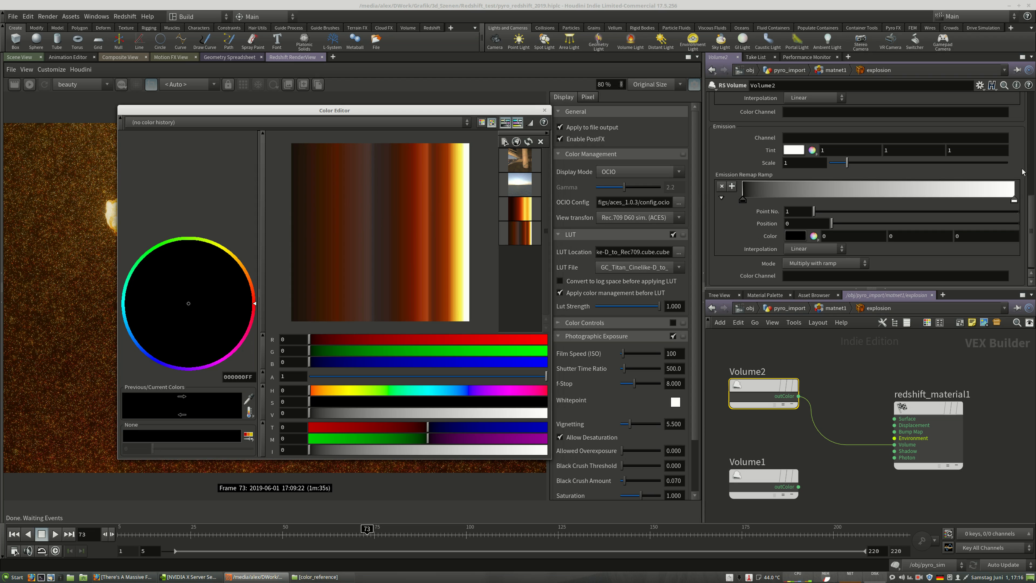
# Add sixteen points to Volume2's Emission Remap Ramp, spread between its existing start and end points
pyautogui.click(753, 190)
pyautogui.click(774, 194)
pyautogui.click(805, 194)
pyautogui.click(836, 194)
pyautogui.click(854, 192)
pyautogui.click(870, 192)
pyautogui.click(888, 192)
pyautogui.click(912, 191)
pyautogui.click(936, 194)
pyautogui.click(955, 194)
pyautogui.click(974, 194)
pyautogui.click(1004, 193)
pyautogui.click(991, 199)
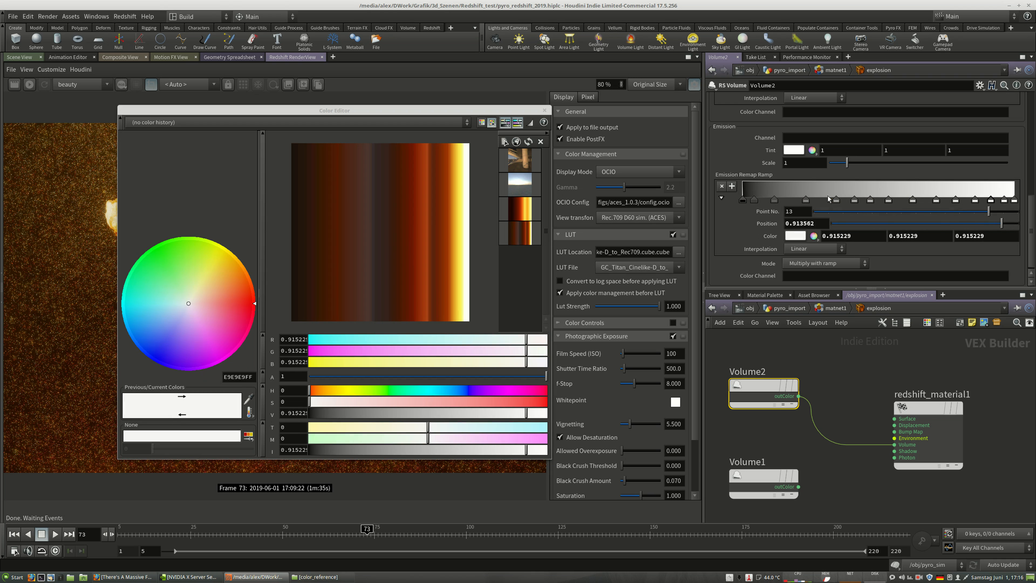
pyautogui.click(821, 198)
pyautogui.click(789, 198)
pyautogui.click(763, 199)
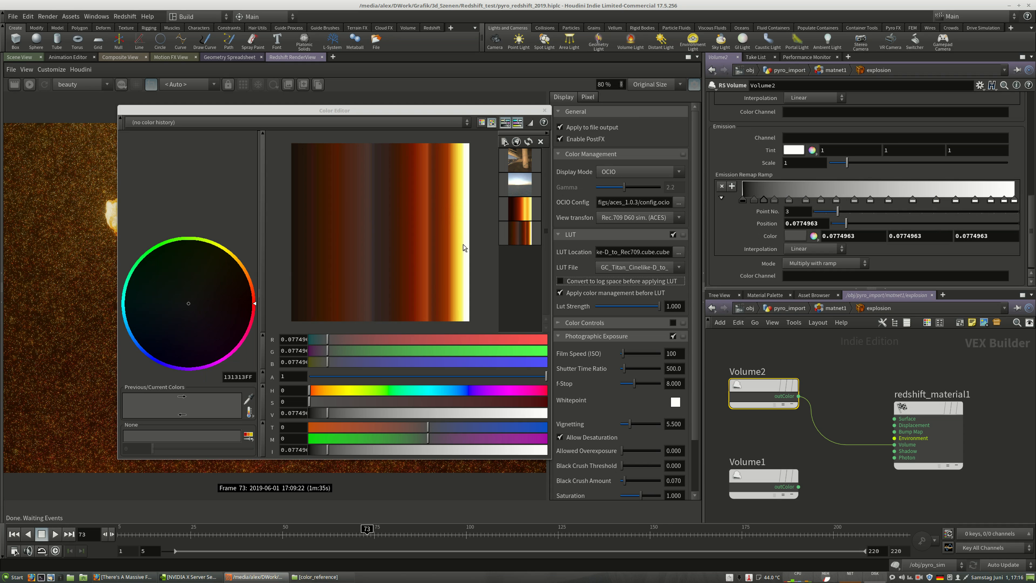
# Move point 2 of the Emission Remap Ramp to position 0.0208644, near the ramp's start
pyautogui.moveTo(142, 111); pyautogui.dragTo(198, 123)
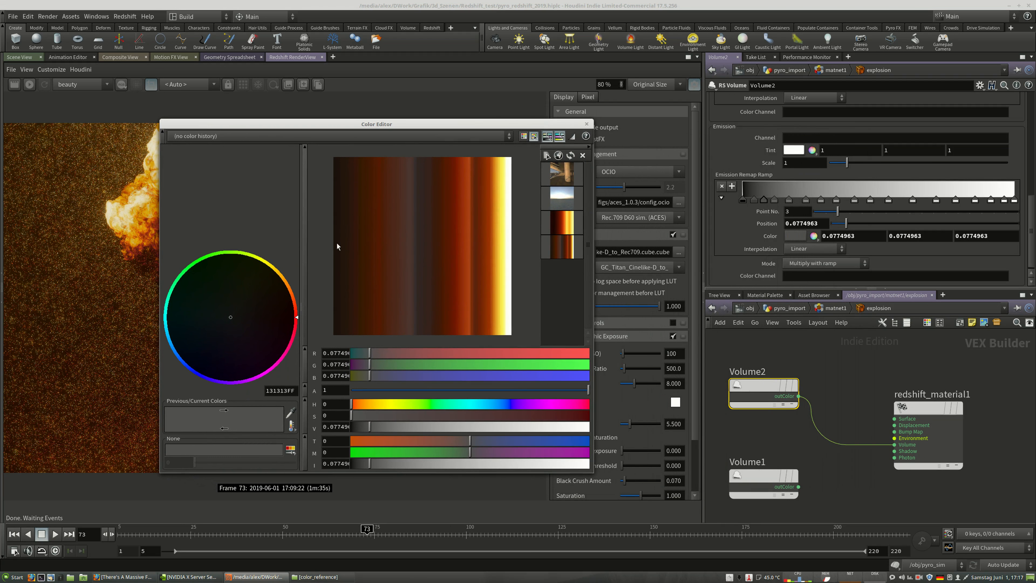
pyautogui.moveTo(340, 125); pyautogui.dragTo(298, 113)
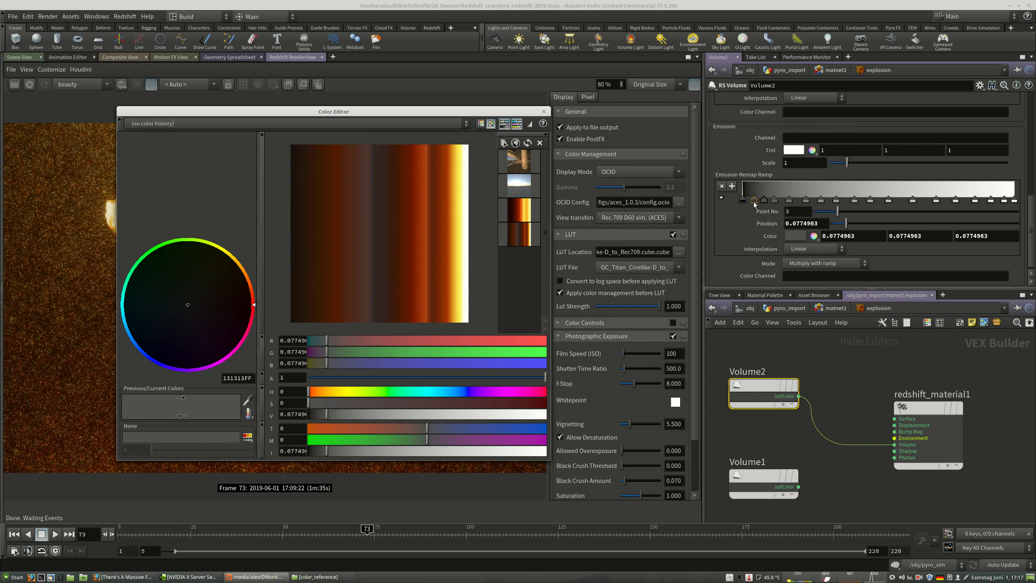
pyautogui.click(743, 200)
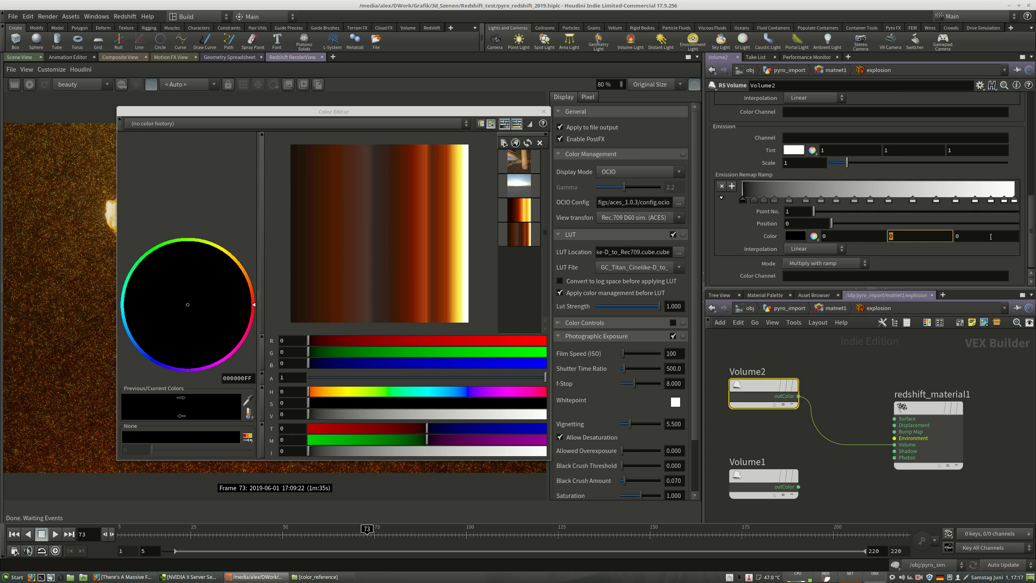
pyautogui.click(752, 200)
pyautogui.moveTo(752, 200); pyautogui.dragTo(746, 201)
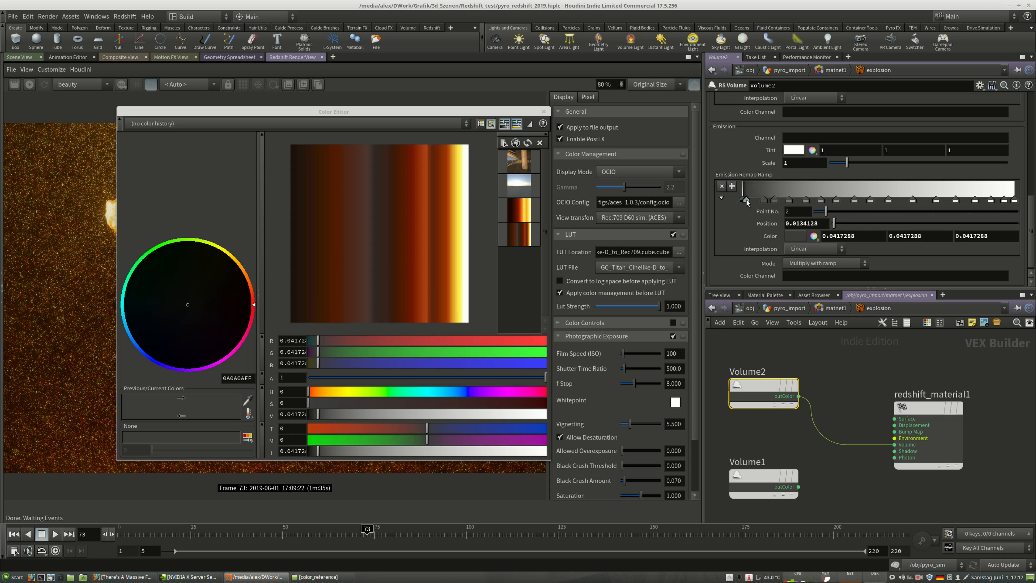
pyautogui.moveTo(441, 112); pyautogui.dragTo(472, 109)
pyautogui.moveTo(746, 200); pyautogui.dragTo(749, 200)
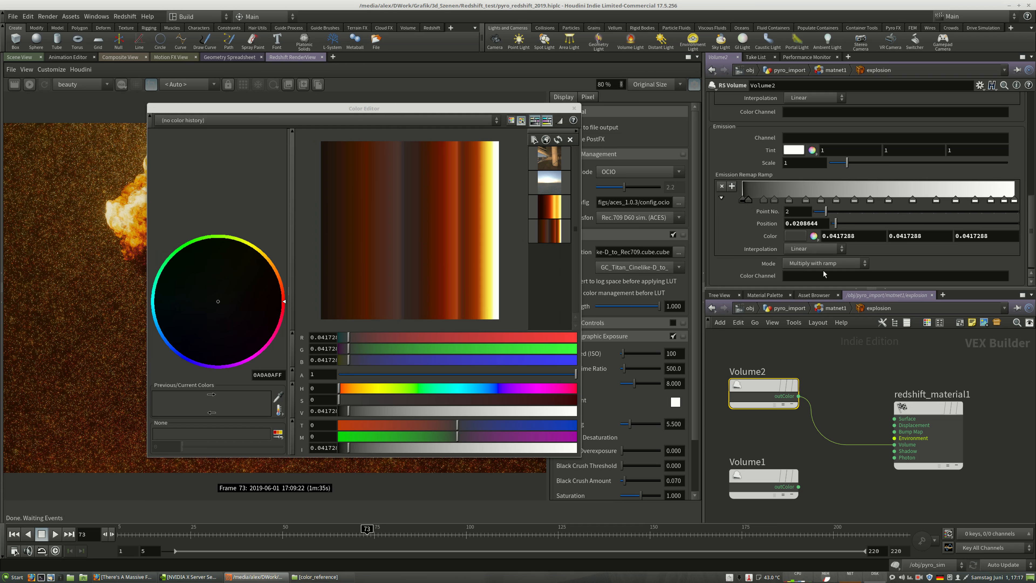
# Link ramp point 2's color to the Color Editor and sample the near-black brown at the spectrum's dark edge
pyautogui.click(798, 237)
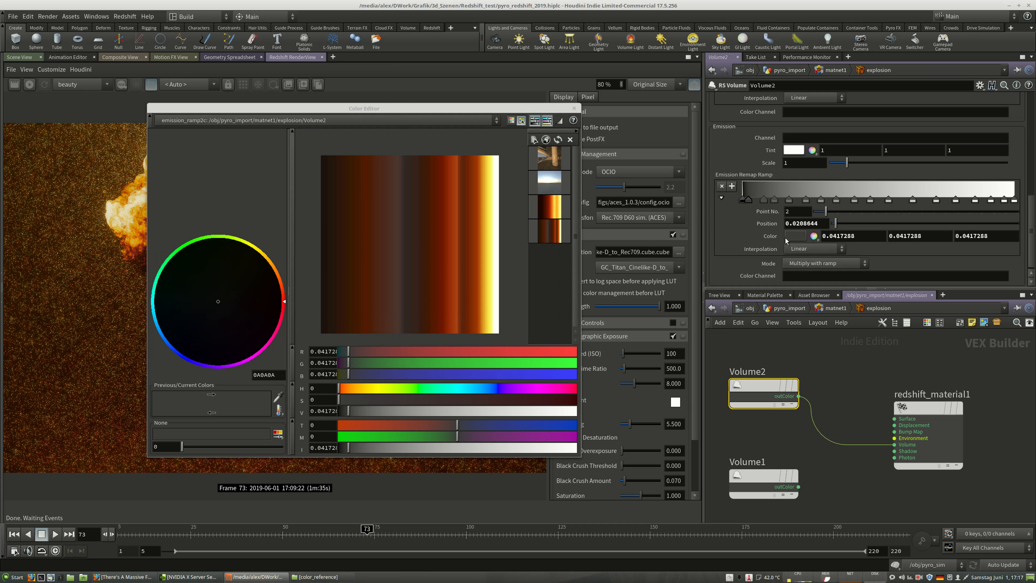
pyautogui.click(798, 237)
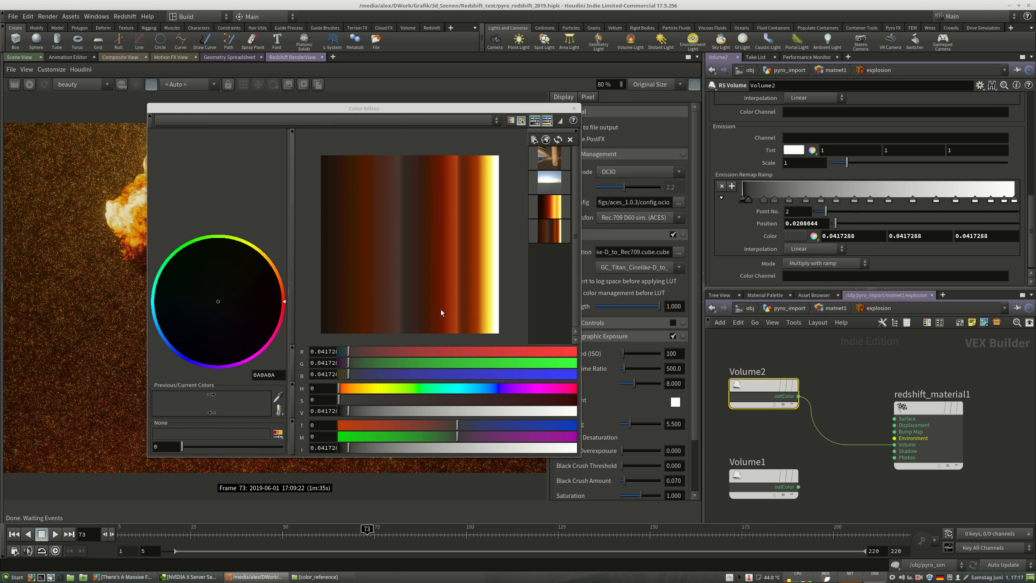
pyautogui.click(278, 398)
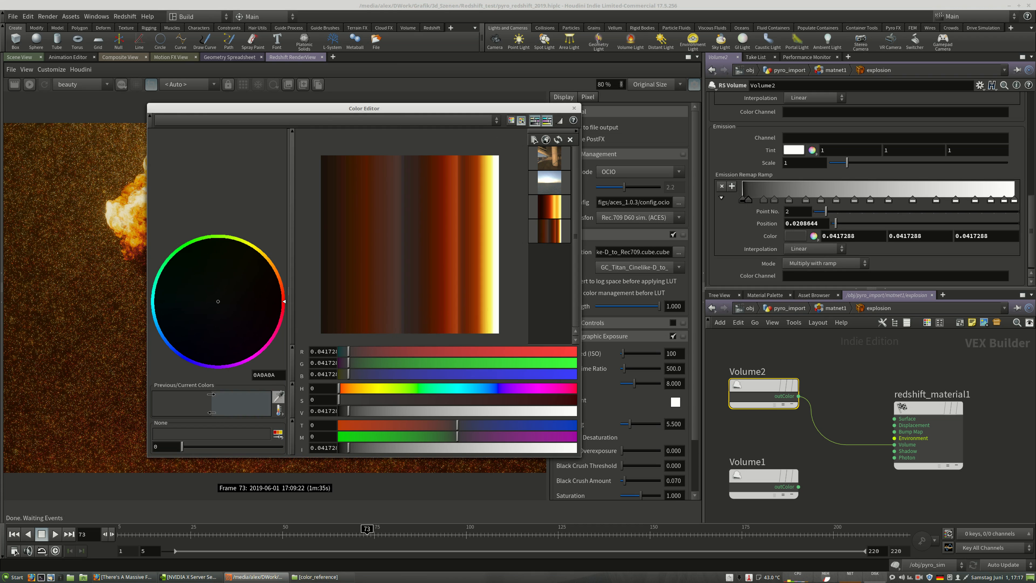
pyautogui.click(326, 209)
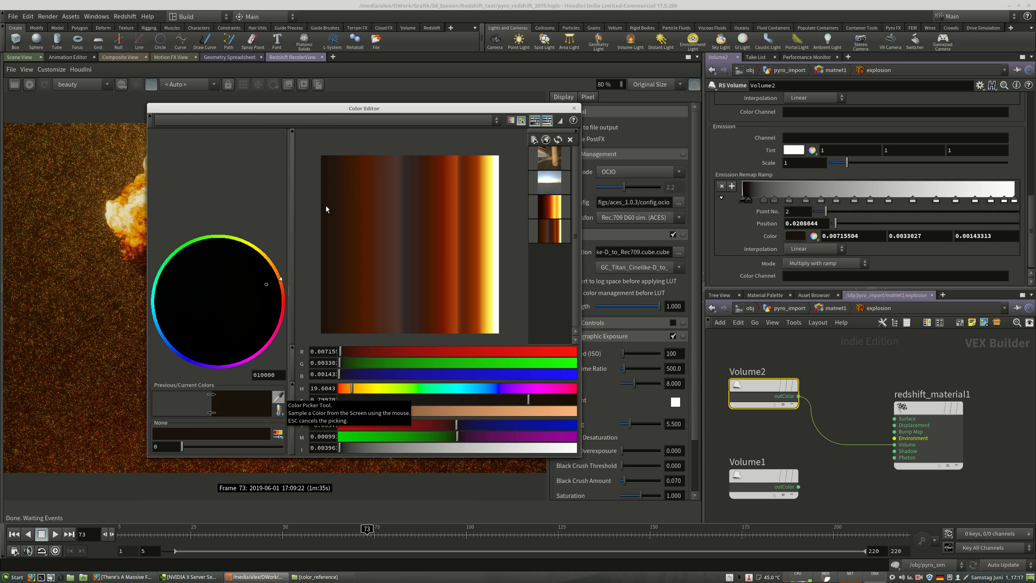
# Color ramp points 3, 4 and 5 with successive dark brown tones sampled from the spectrum before its grey band
pyautogui.click(764, 200)
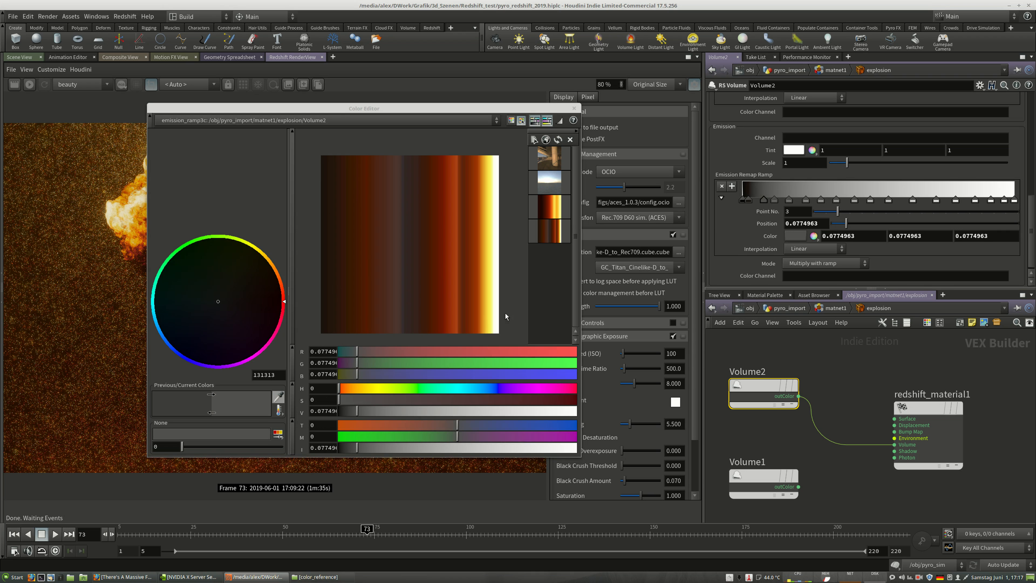
pyautogui.click(336, 186)
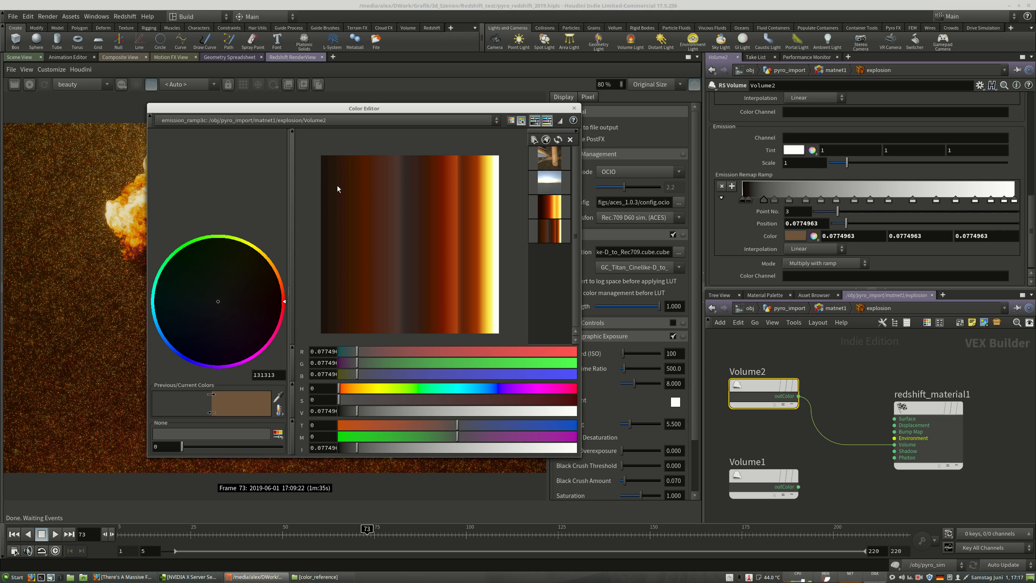
pyautogui.click(774, 199)
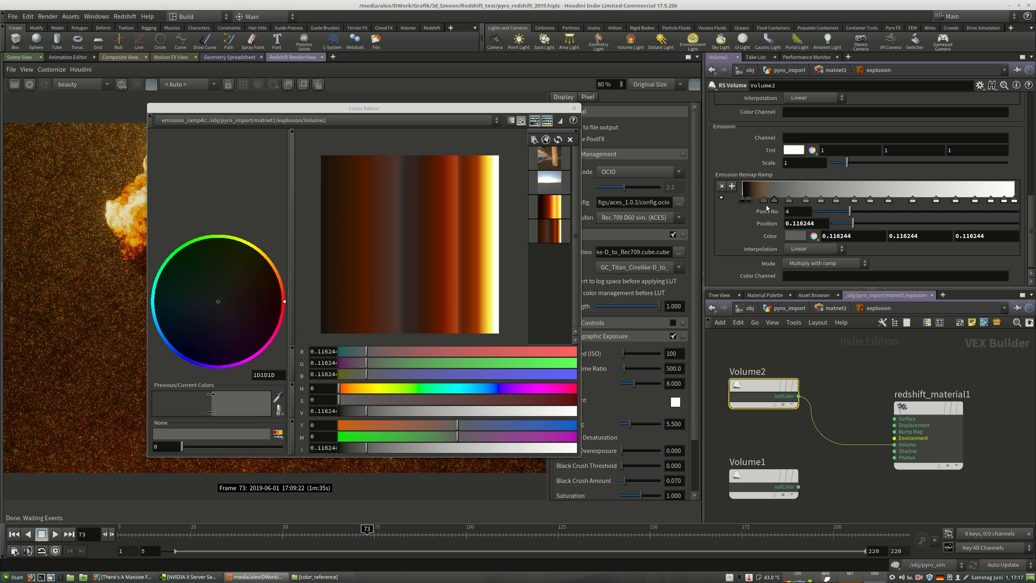
pyautogui.click(355, 244)
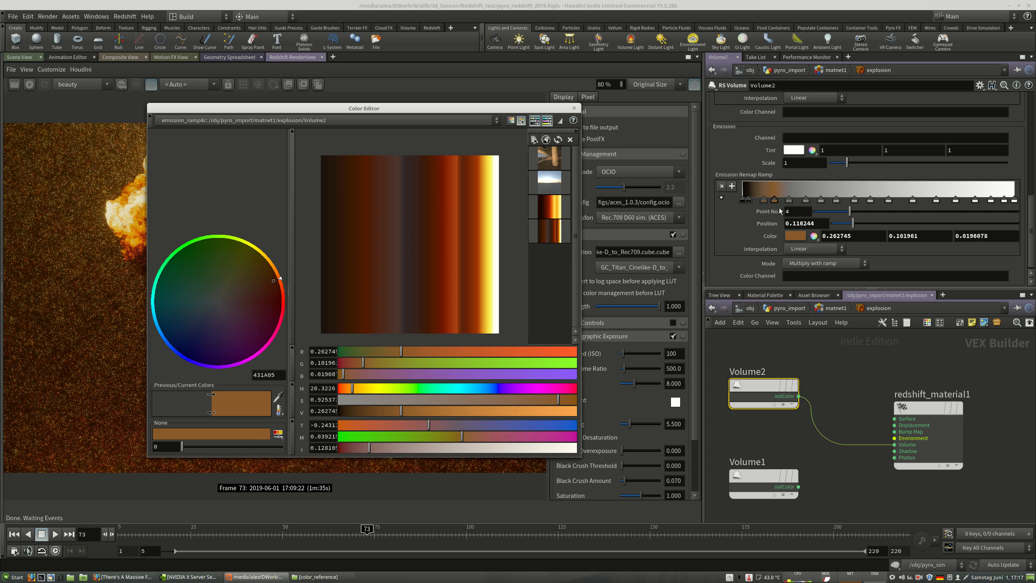
pyautogui.click(788, 200)
pyautogui.click(365, 224)
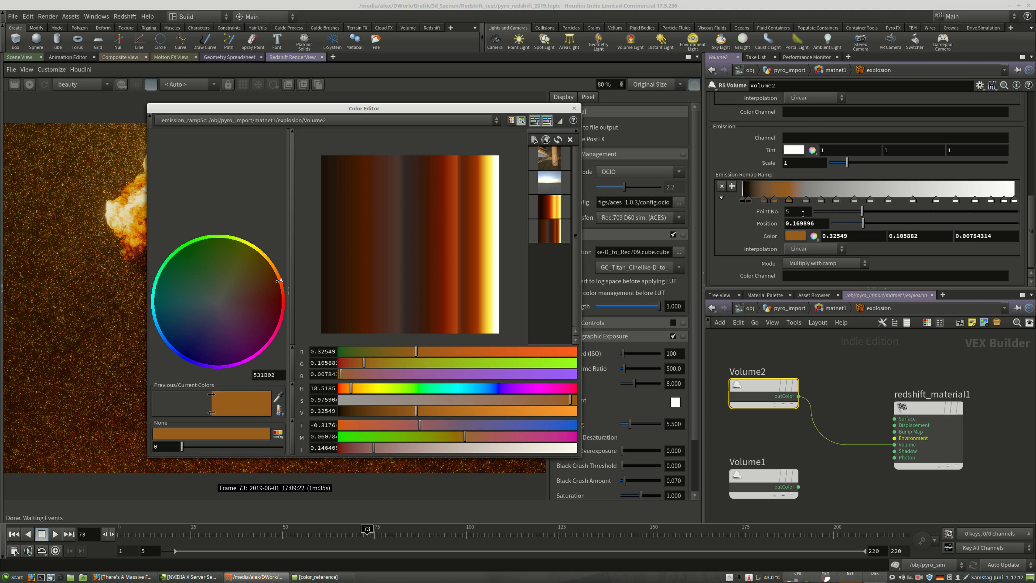
# Color ramp points 6, 7 and 8 with the tones sampled where the spectrum's brown fades into the grey band
pyautogui.click(806, 199)
pyautogui.click(388, 226)
pyautogui.click(821, 200)
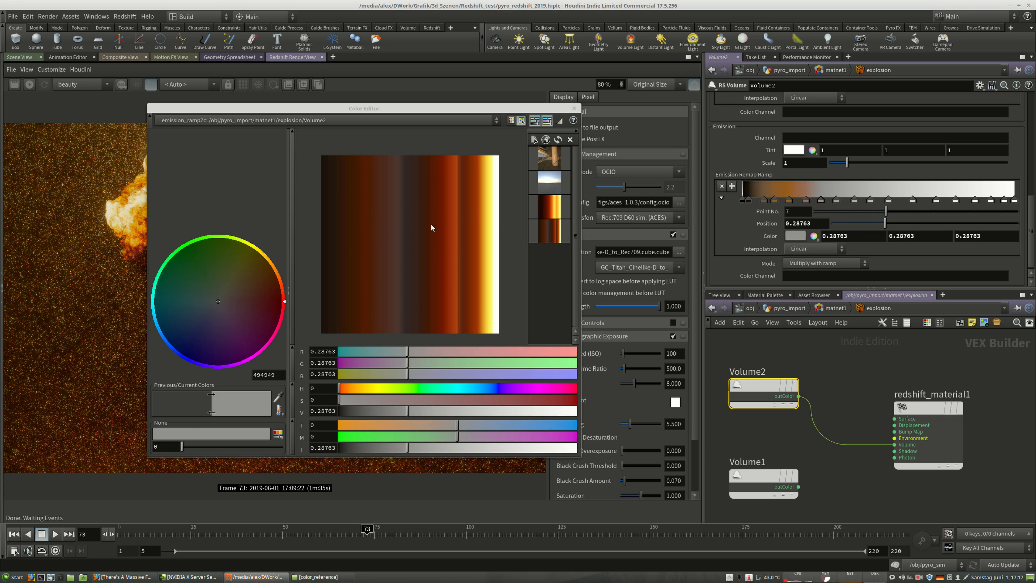
pyautogui.click(393, 232)
pyautogui.click(836, 200)
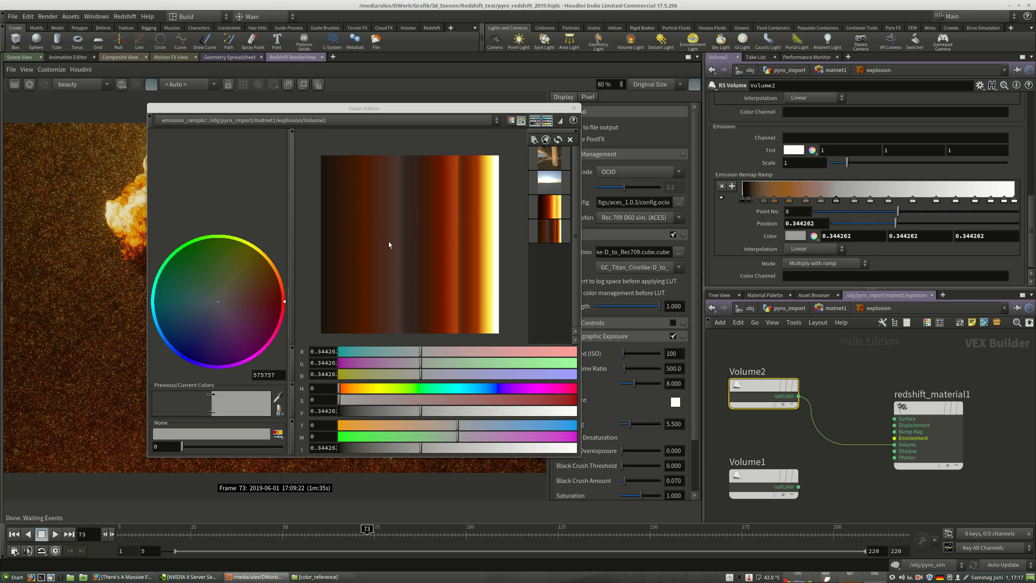
pyautogui.click(400, 236)
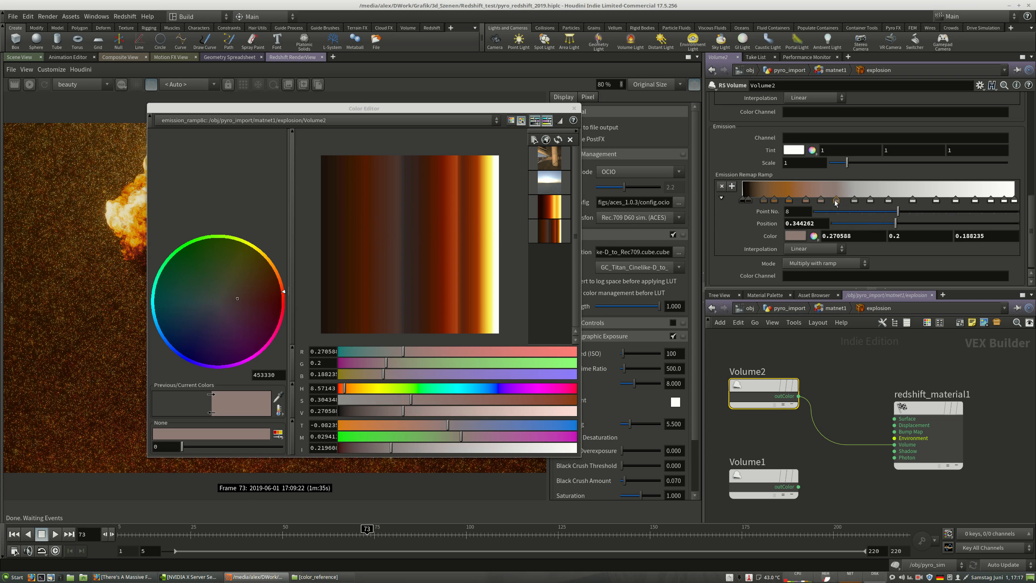
# Color ramp points 9, 10 and 11 with successive grey-brown tones sampled across the spectrum's central grey band
pyautogui.click(854, 200)
pyautogui.click(405, 236)
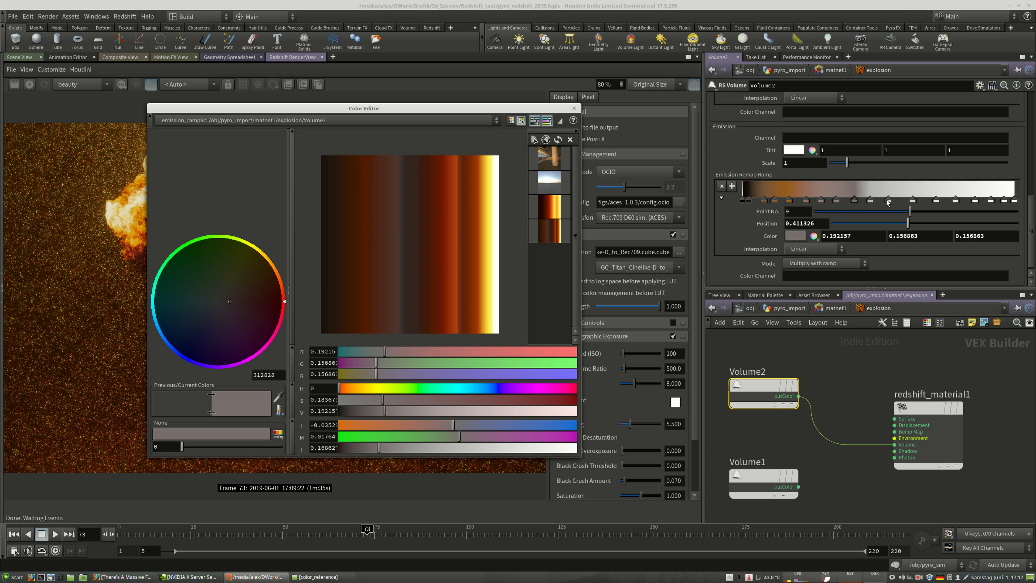
pyautogui.click(870, 199)
pyautogui.click(407, 243)
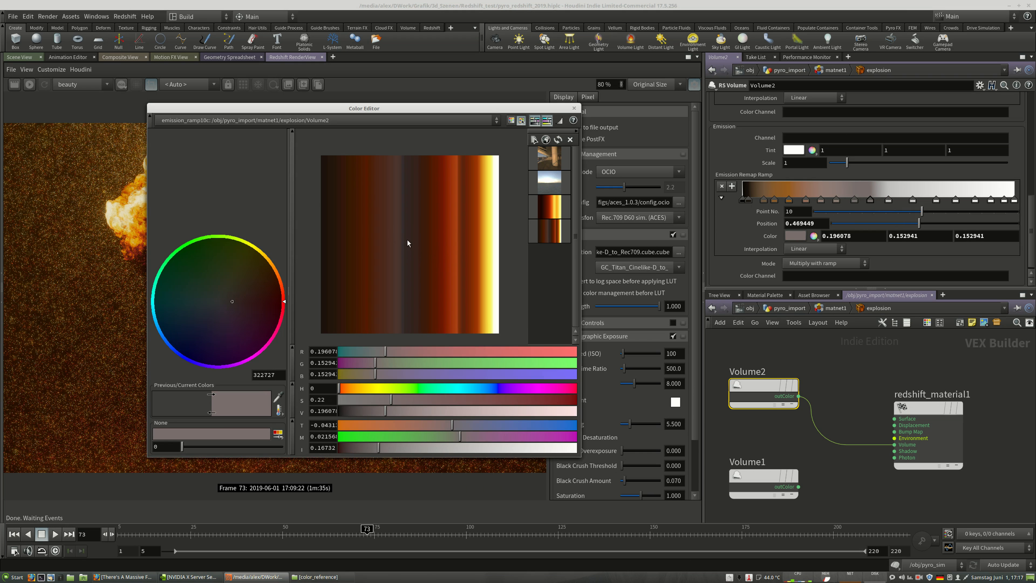
pyautogui.click(887, 200)
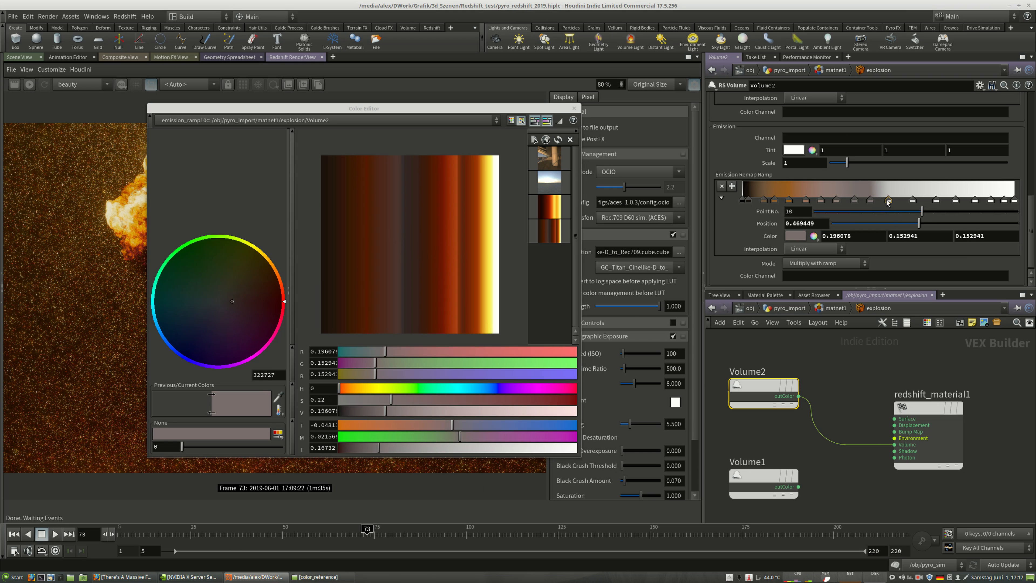
pyautogui.click(415, 244)
# Color ramp points 12, 13 and 14 with the rusty brown tones sampled just past the spectrum's grey band
pyautogui.click(913, 200)
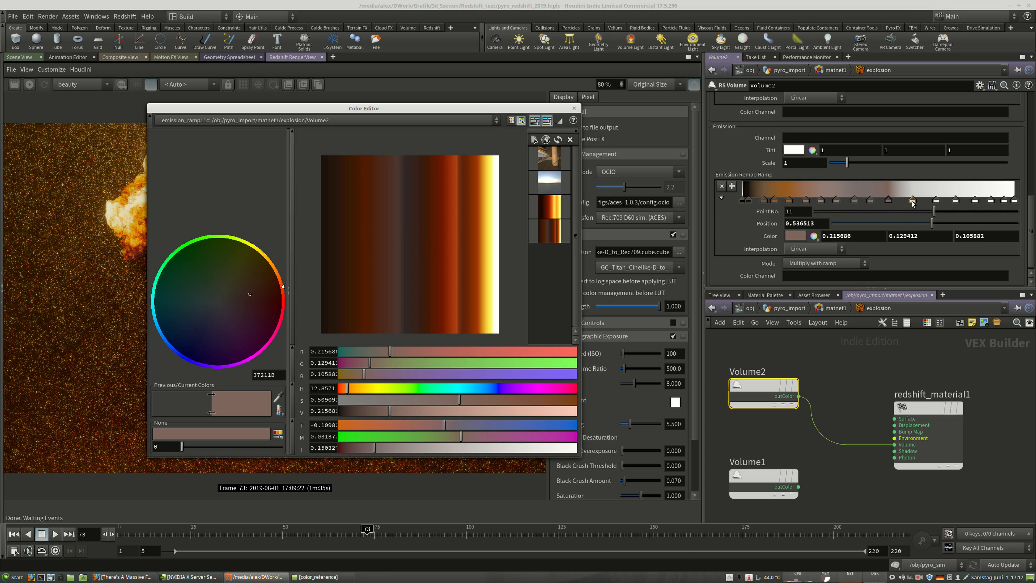
pyautogui.click(420, 240)
pyautogui.click(935, 200)
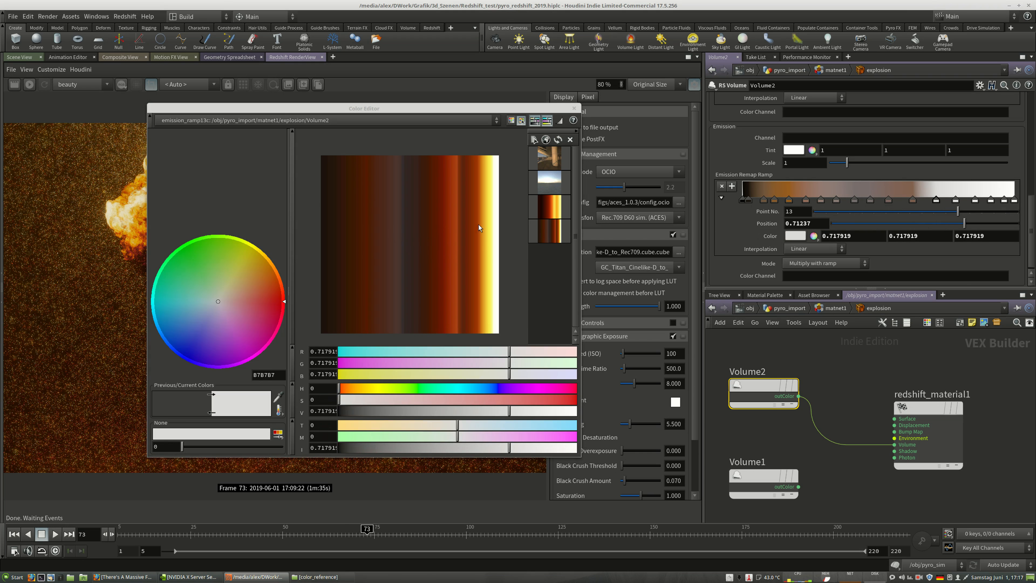
pyautogui.click(432, 240)
pyautogui.click(956, 200)
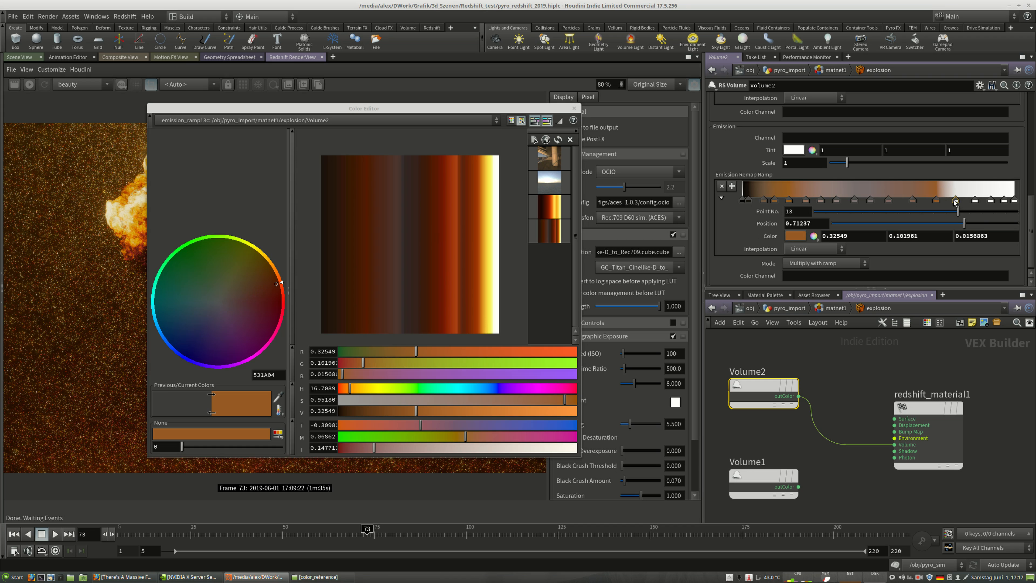
pyautogui.click(436, 242)
# Color ramp points 15, 16 and 17 with successive orange tones sampled from the spectrum's first bright orange band
pyautogui.click(975, 201)
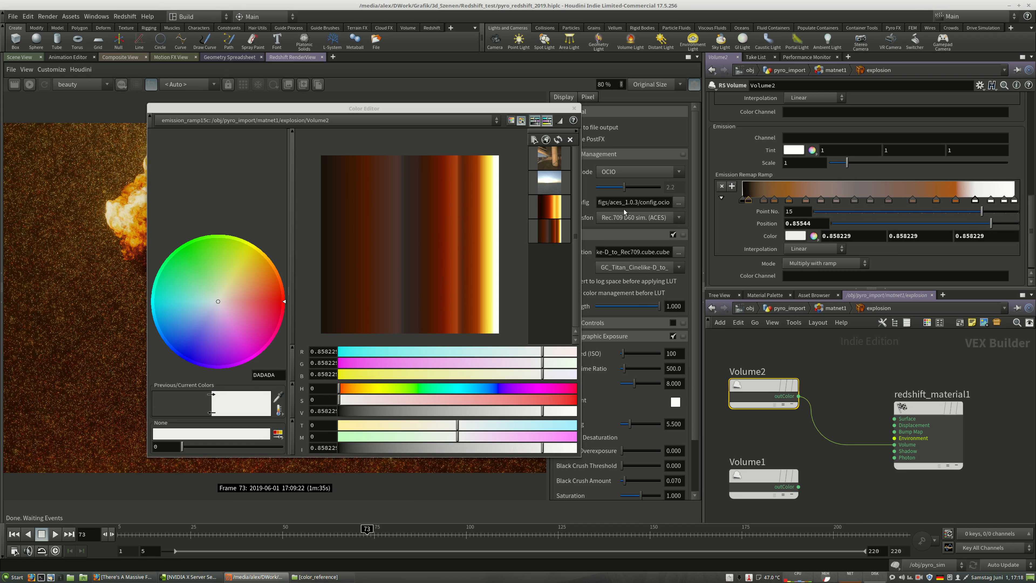
pyautogui.click(447, 249)
pyautogui.click(990, 200)
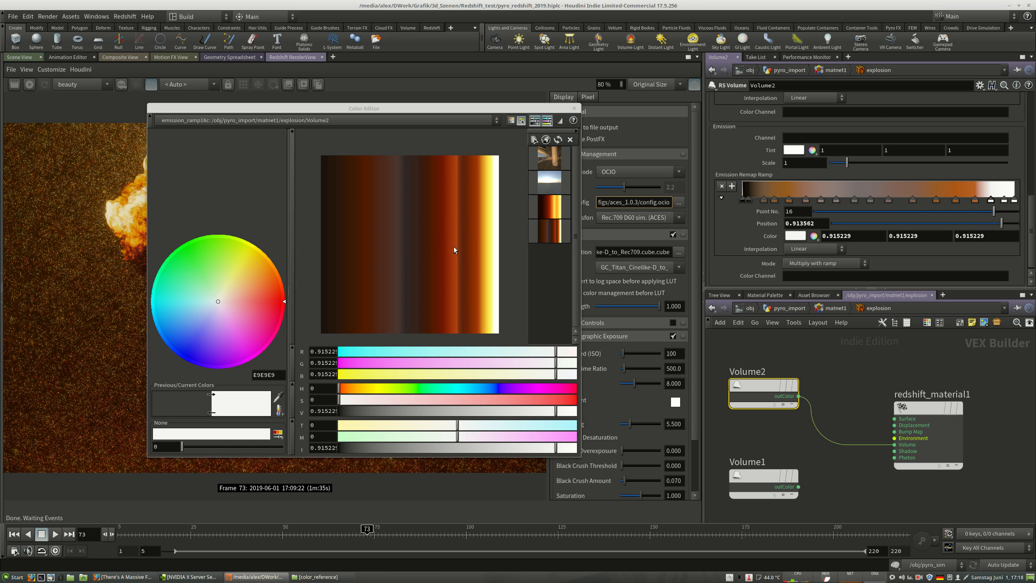
pyautogui.click(455, 249)
pyautogui.click(1004, 200)
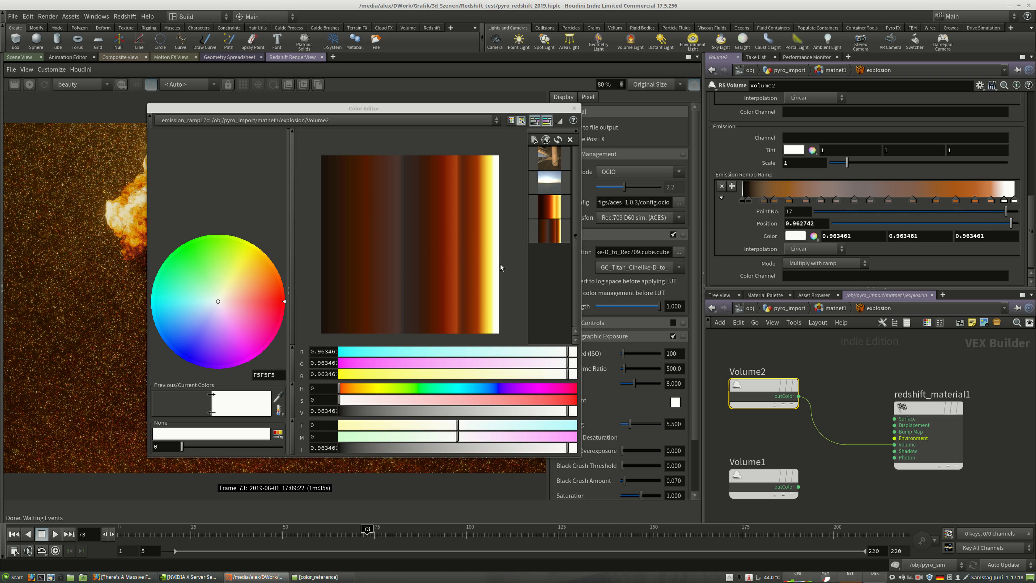
pyautogui.click(456, 254)
# Respace the Emission Remap Ramp's points, placing point 17 at 0.877794, point 16 at 0.797317 and point 15 at 0.71386
pyautogui.moveTo(763, 200); pyautogui.dragTo(860, 200)
pyautogui.moveTo(843, 201); pyautogui.dragTo(981, 200)
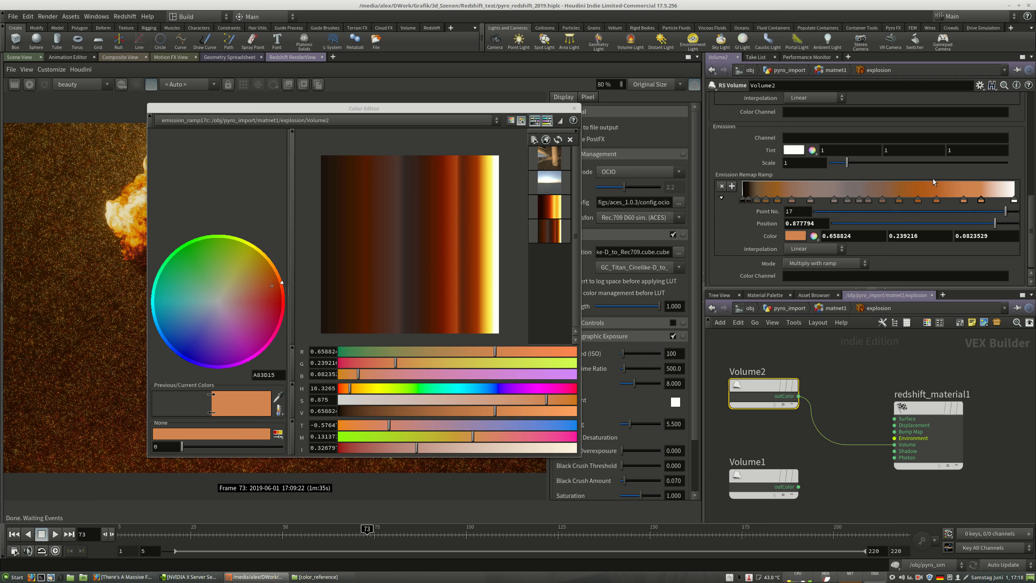
pyautogui.moveTo(963, 201); pyautogui.dragTo(959, 200)
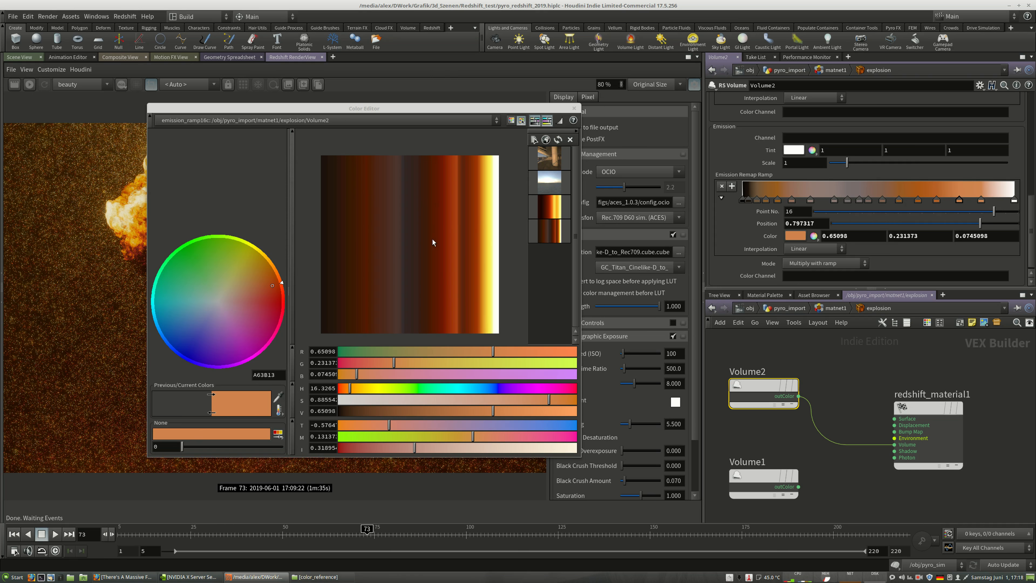
pyautogui.click(938, 201)
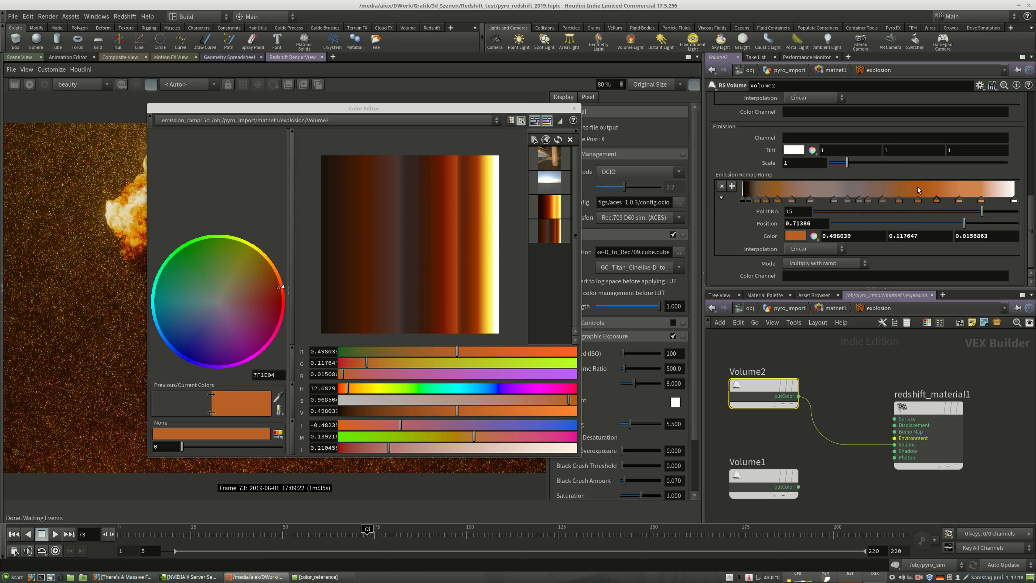
# Recolor ramp points 14 and 15 with deep red and rust-red tones sampled from the spectrum's red band
pyautogui.click(918, 201)
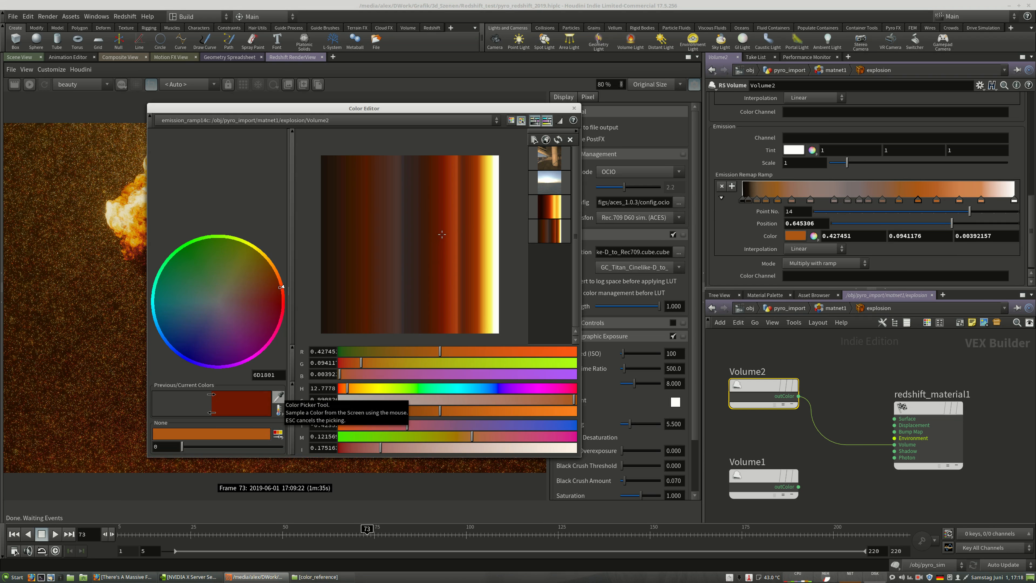
pyautogui.click(450, 236)
pyautogui.click(938, 201)
pyautogui.click(279, 397)
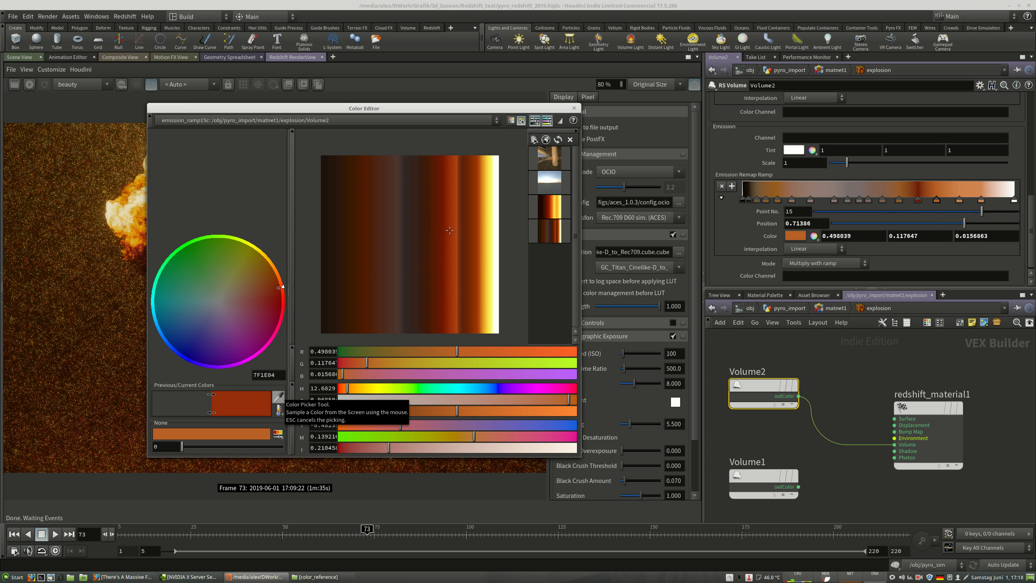
# Recolor ramp point 16 with orange-red and point 17 with the dark red-brown stripe sampled from the spectrum
pyautogui.click(959, 200)
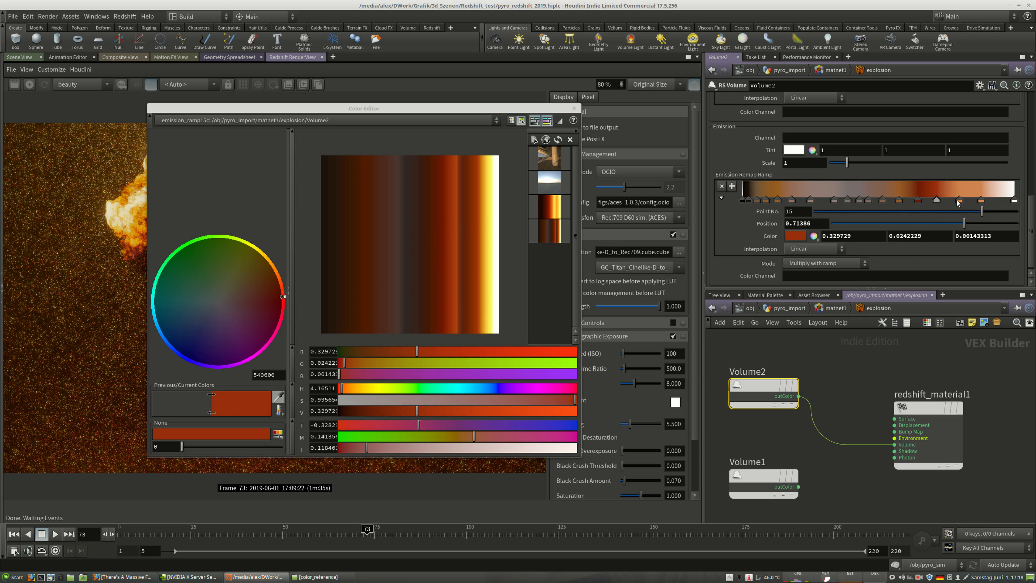
pyautogui.click(278, 397)
pyautogui.click(981, 200)
pyautogui.click(278, 396)
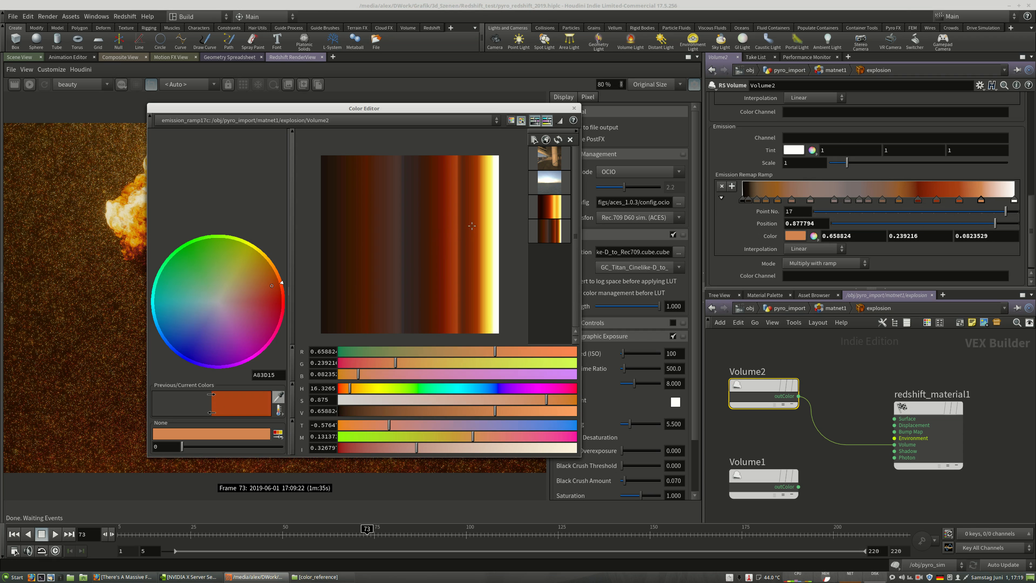
pyautogui.click(461, 226)
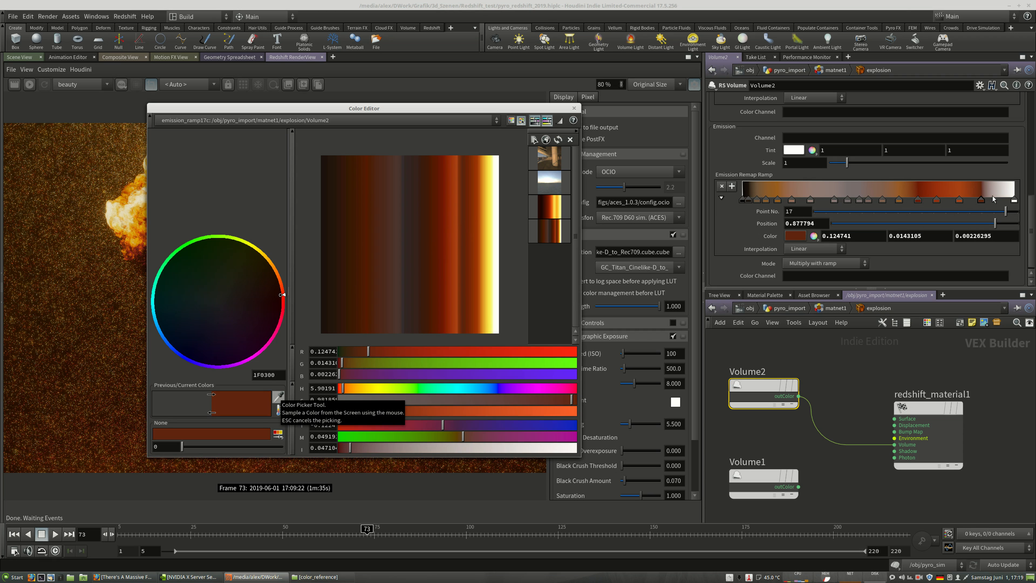
# Color ramp points 18 and 19 with dark red-brown and bright yellow sampled from the spectrum, and sample its bright edge for point 20
pyautogui.click(992, 197)
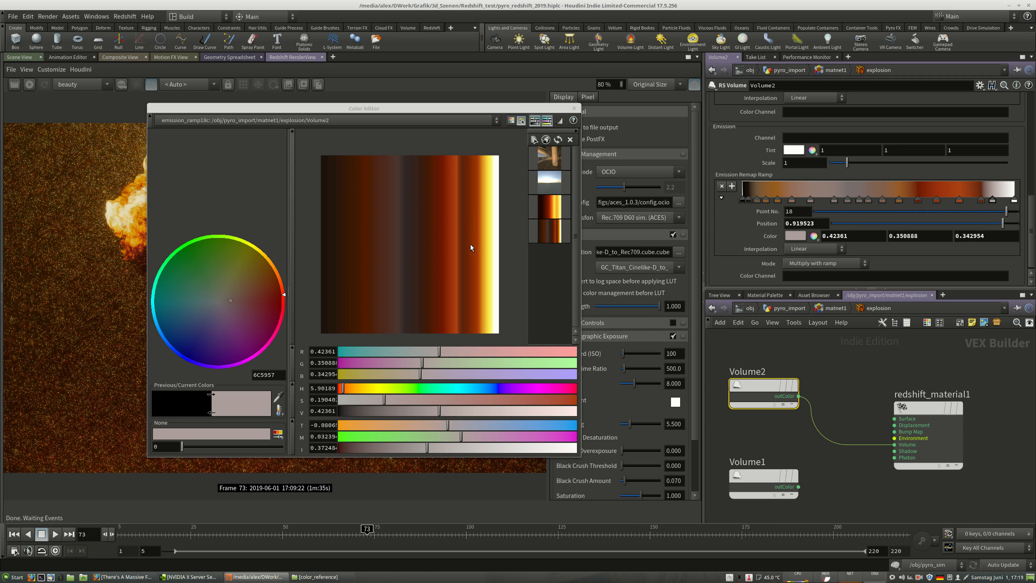
pyautogui.click(278, 396)
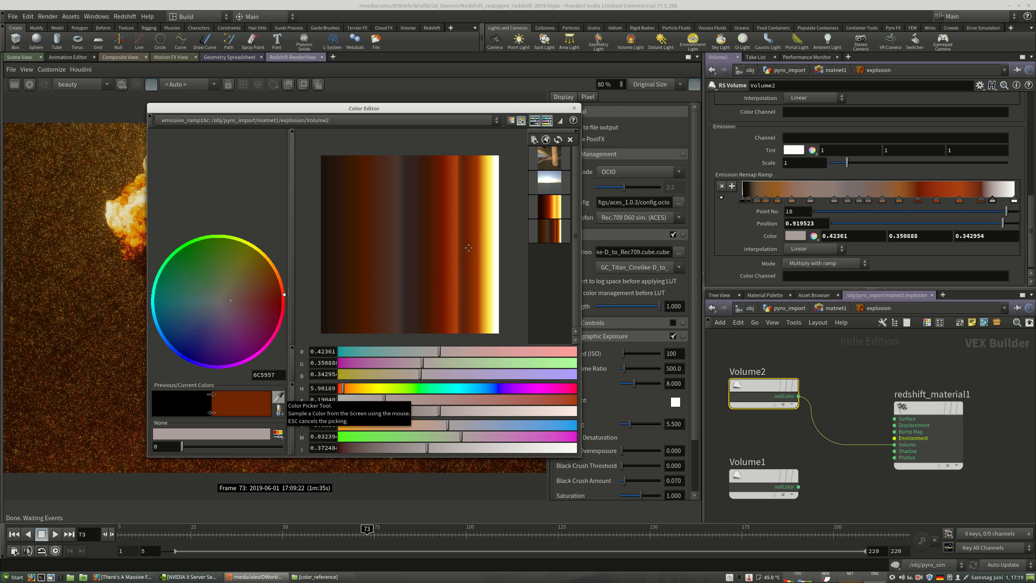
pyautogui.click(468, 247)
pyautogui.click(1002, 199)
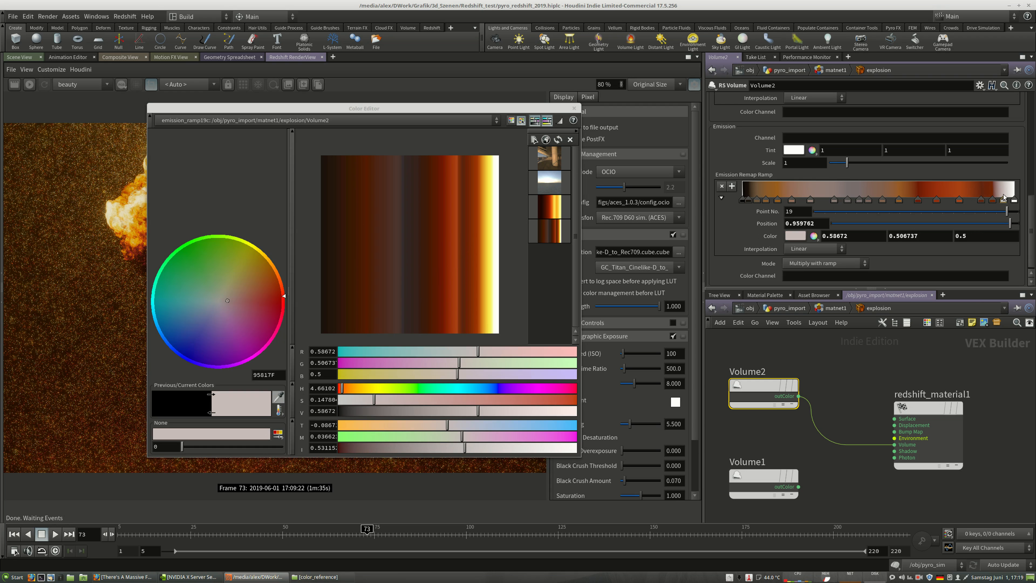
pyautogui.click(278, 396)
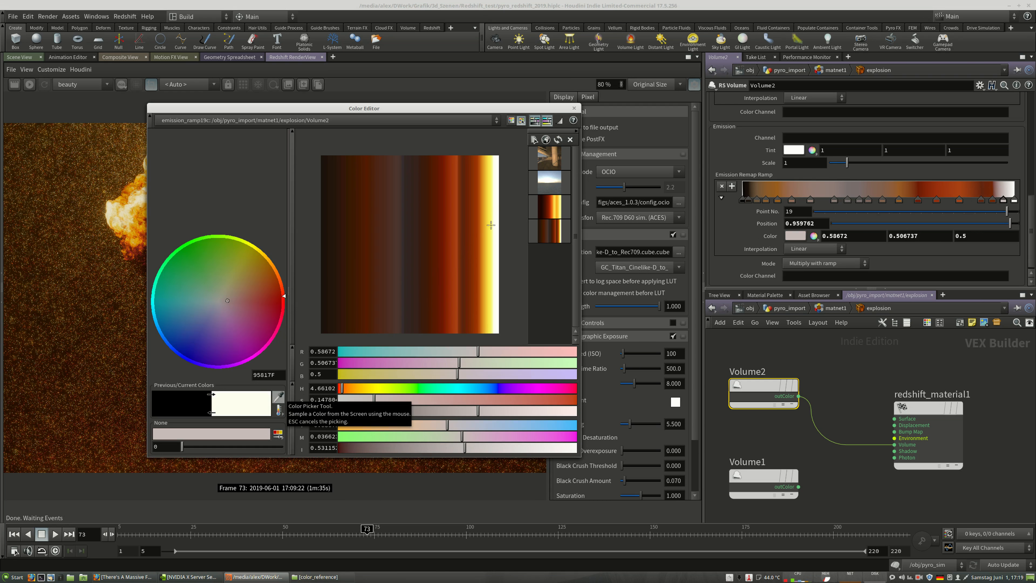
pyautogui.click(488, 236)
pyautogui.click(1014, 200)
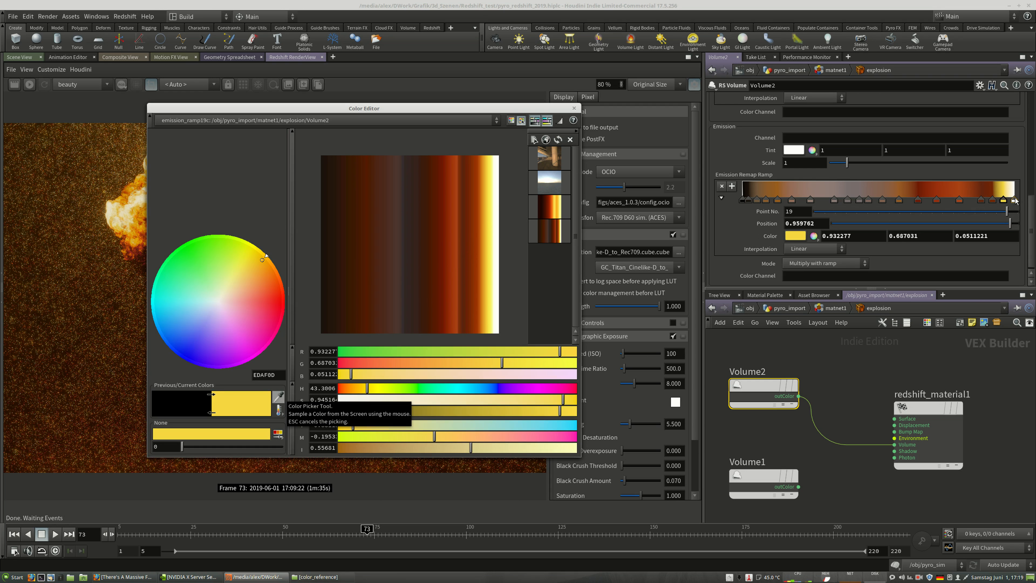
pyautogui.click(278, 397)
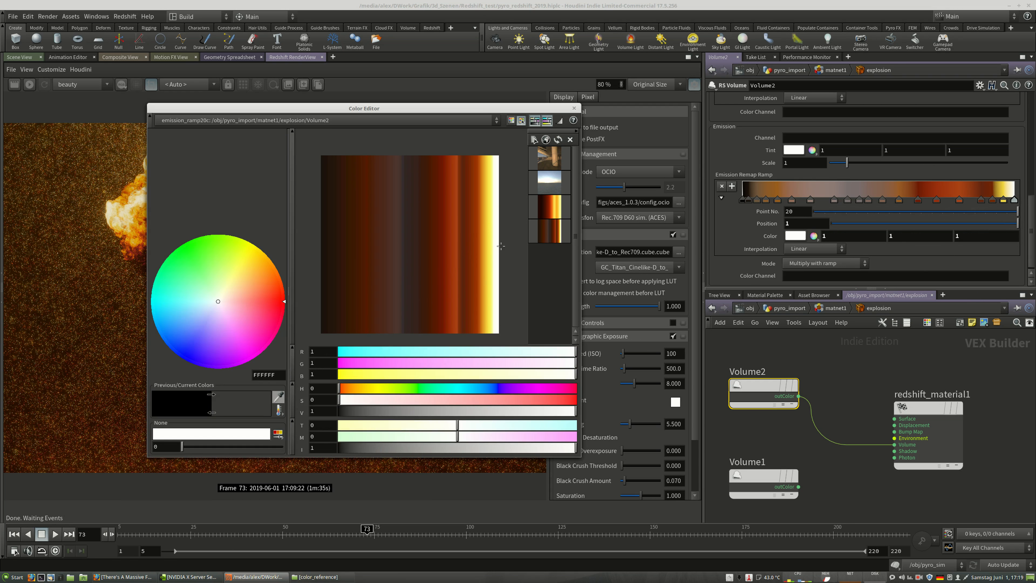
# Respace ramp points 18, 17, 16, 15 and 14 to positions 0.910581, 0.852459, 0.779434, 0.701937 and 0.642325
pyautogui.click(1006, 189)
pyautogui.click(1005, 200)
pyautogui.click(992, 200)
pyautogui.moveTo(983, 200); pyautogui.dragTo(988, 200)
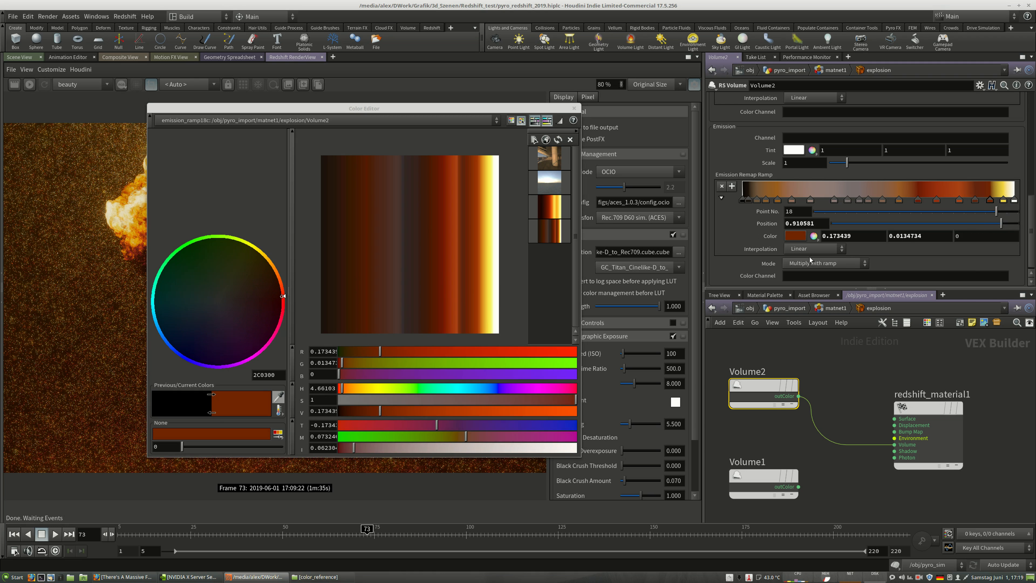
pyautogui.moveTo(959, 200); pyautogui.dragTo(917, 200)
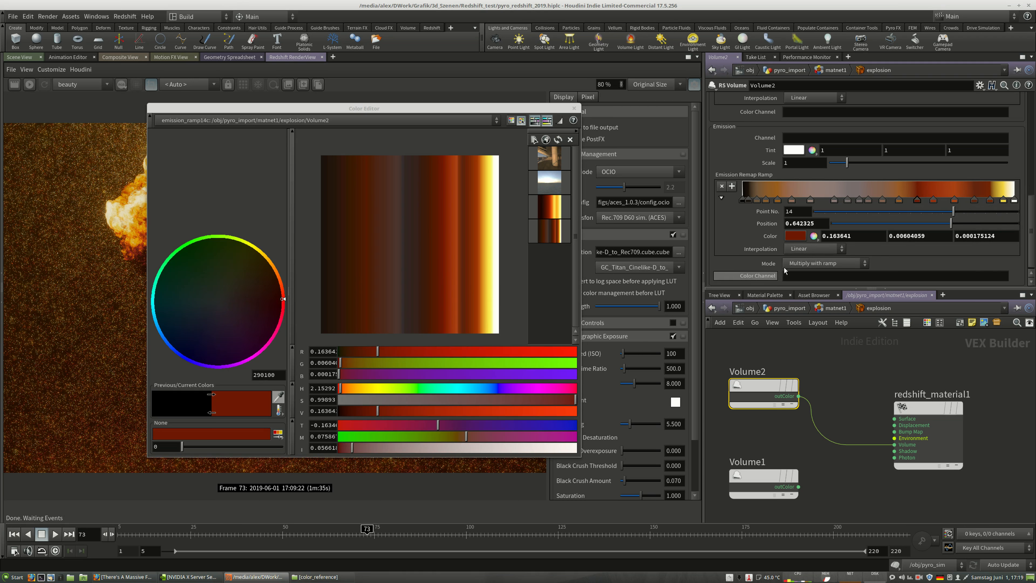
# Set the interpolation of Emission Remap Ramp points 14 and 18 to B-Spline
pyautogui.click(796, 249)
pyautogui.click(811, 310)
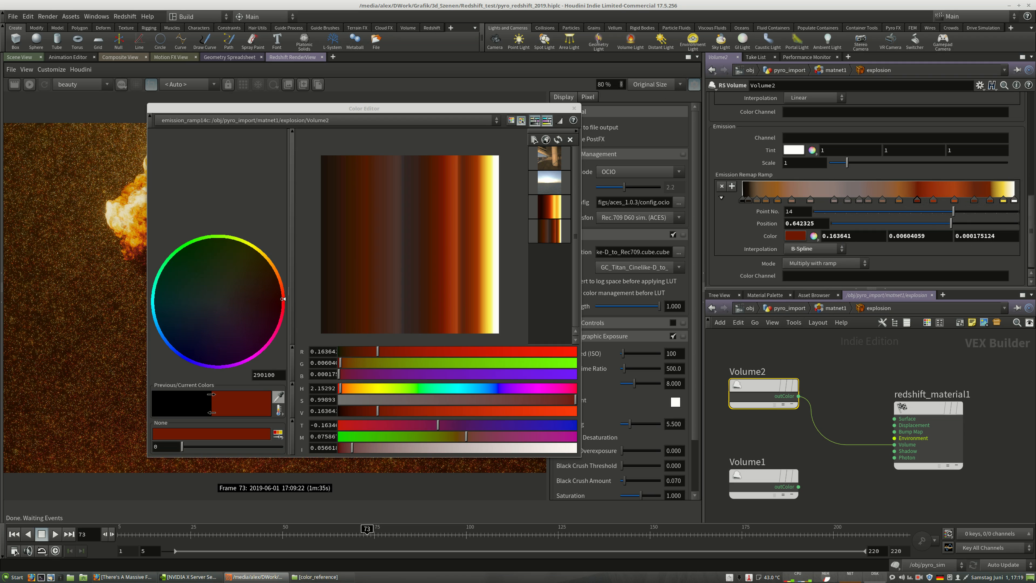
pyautogui.click(1012, 200)
pyautogui.click(990, 200)
pyautogui.click(812, 249)
pyautogui.click(811, 311)
# Set the interpolation of ramp points 17 and 16 to B-Spline
pyautogui.click(975, 200)
pyautogui.click(813, 249)
pyautogui.click(811, 298)
pyautogui.click(814, 249)
pyautogui.click(803, 310)
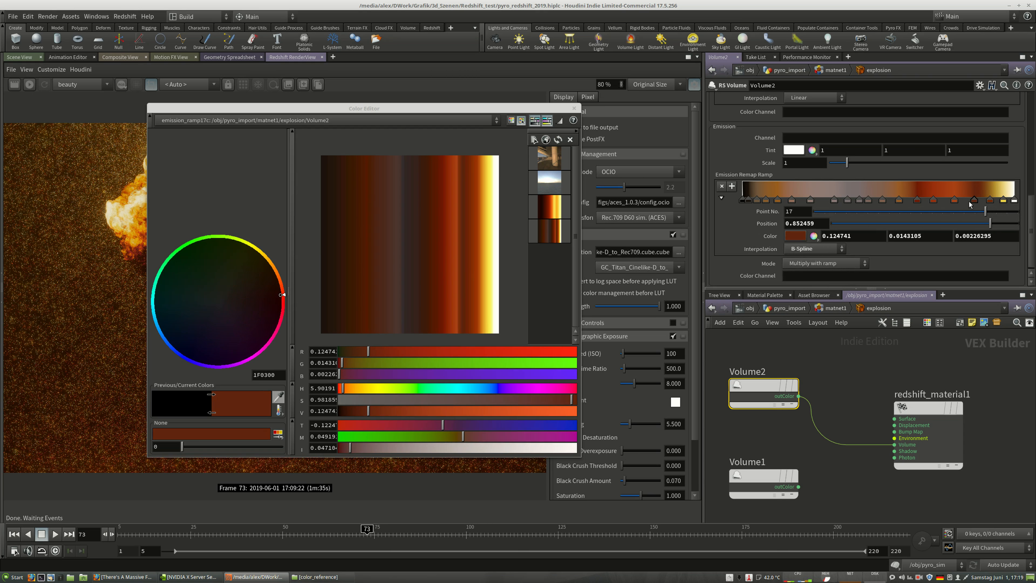
pyautogui.click(954, 199)
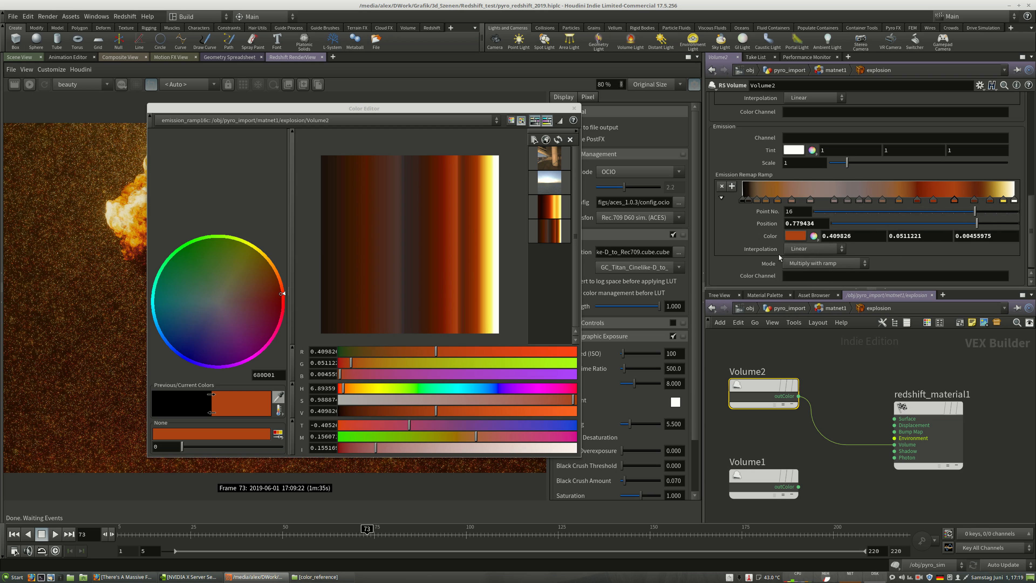
pyautogui.click(812, 249)
pyautogui.click(803, 310)
pyautogui.click(813, 249)
pyautogui.click(795, 315)
# Try Bezier interpolation on ramp point 15, then set it to B-Spline
pyautogui.click(933, 200)
pyautogui.click(813, 249)
pyautogui.click(810, 304)
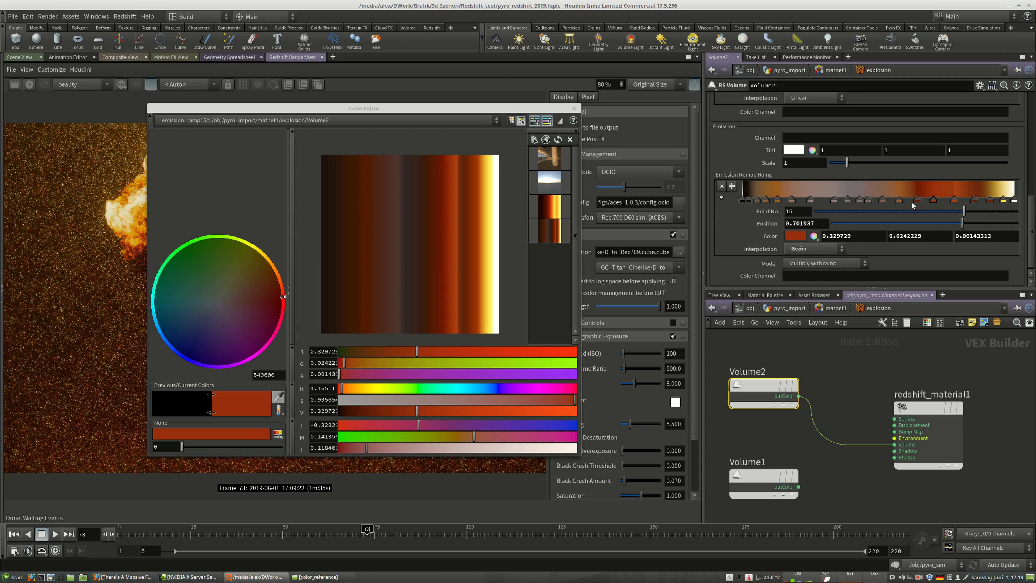
pyautogui.click(813, 249)
pyautogui.click(801, 310)
pyautogui.click(810, 249)
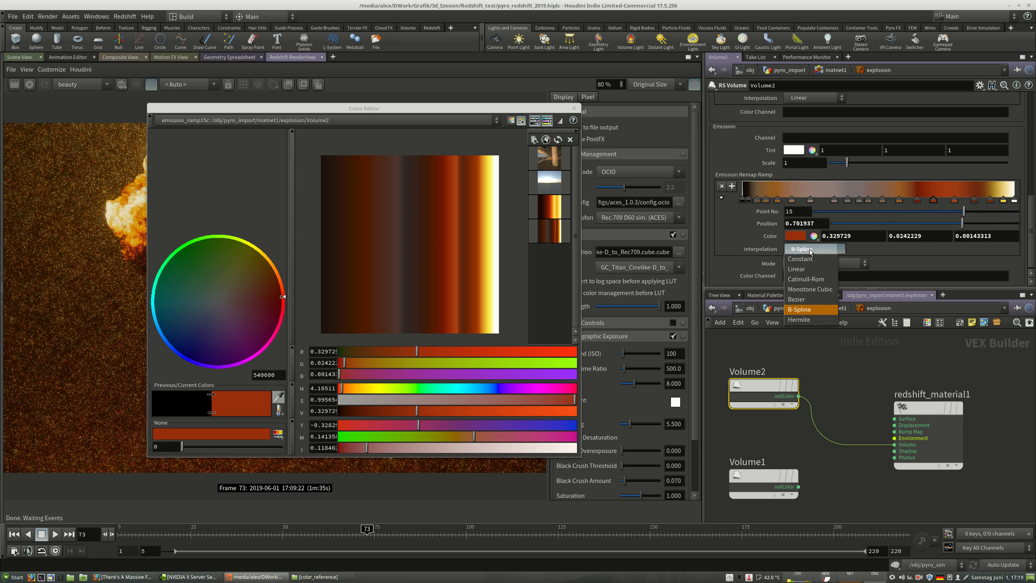
pyautogui.click(802, 311)
# Set the interpolation of ramp points 13, 12 and 11 to B-Spline
pyautogui.click(916, 201)
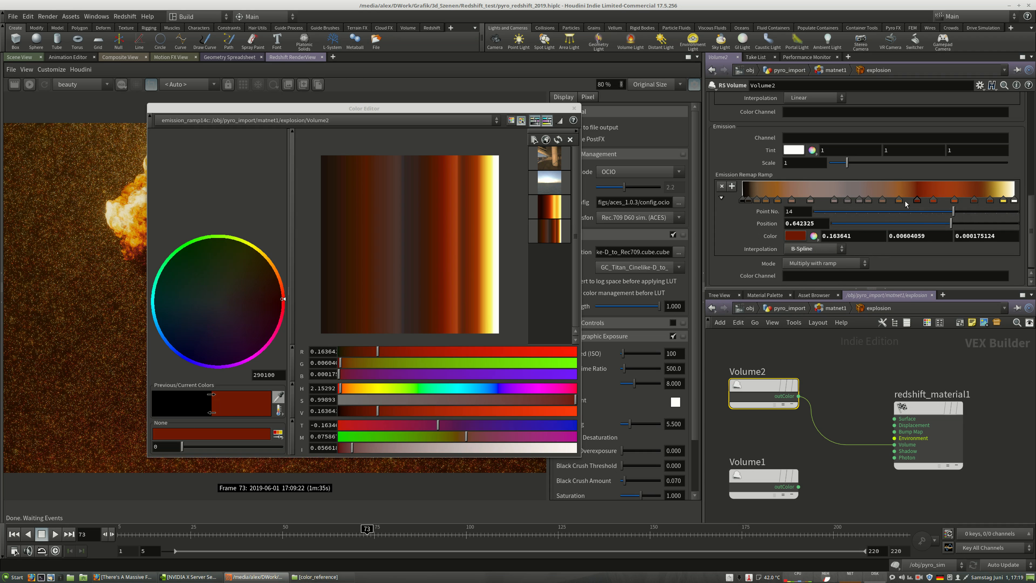
pyautogui.click(898, 200)
pyautogui.click(820, 249)
pyautogui.click(801, 310)
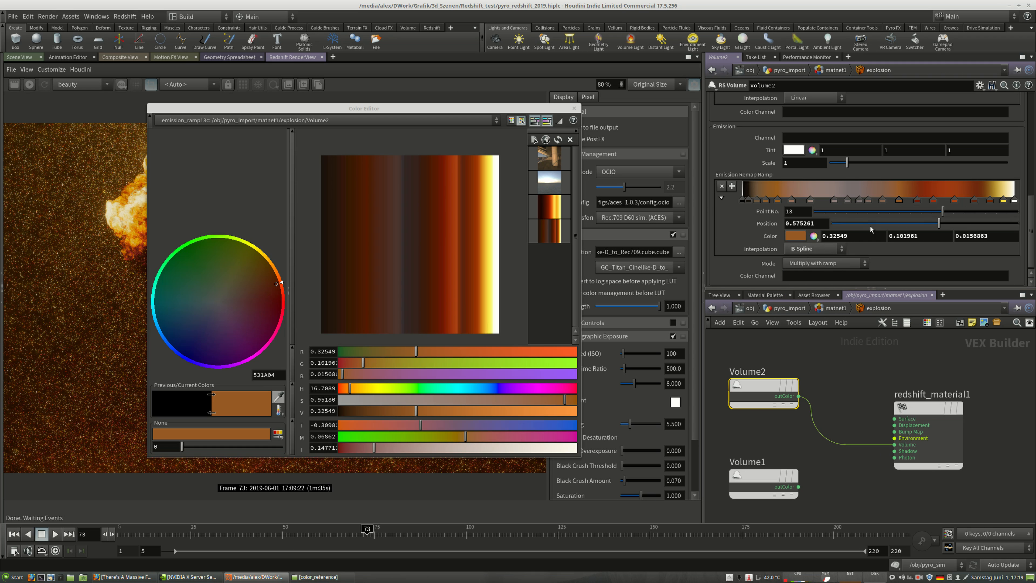
pyautogui.click(882, 201)
pyautogui.click(820, 249)
pyautogui.click(809, 301)
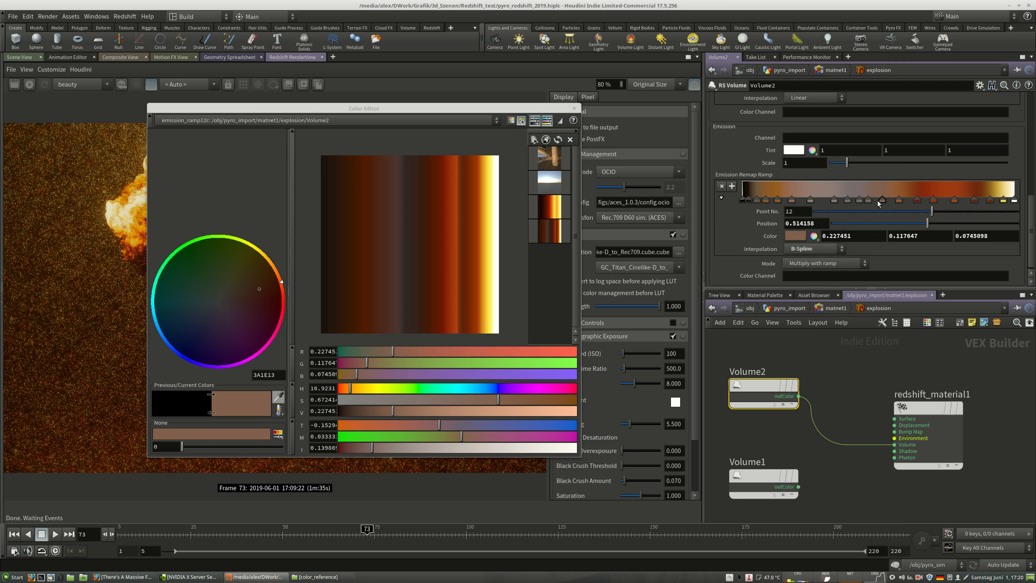
pyautogui.click(867, 199)
pyautogui.click(807, 249)
pyautogui.click(798, 305)
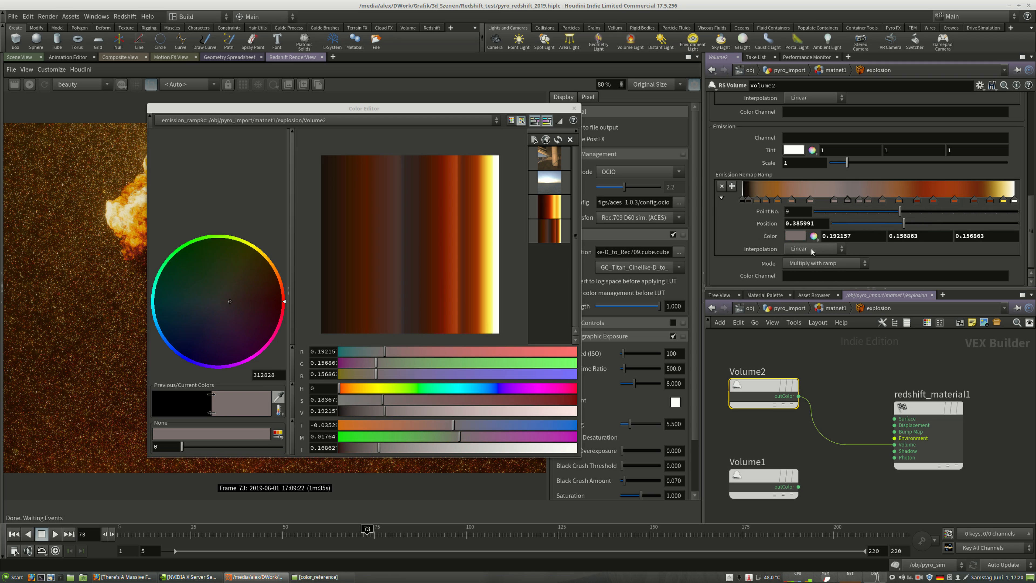
# Set the interpolation of ramp points 9, 8 and 7 to B-Spline
pyautogui.click(811, 249)
pyautogui.click(801, 310)
pyautogui.click(834, 200)
pyautogui.click(806, 250)
pyautogui.click(803, 309)
pyautogui.click(810, 199)
pyautogui.click(811, 249)
pyautogui.click(802, 308)
# Set the interpolation of ramp points 6, 5 and 4 to B-Spline
pyautogui.click(791, 199)
pyautogui.click(812, 249)
pyautogui.click(801, 308)
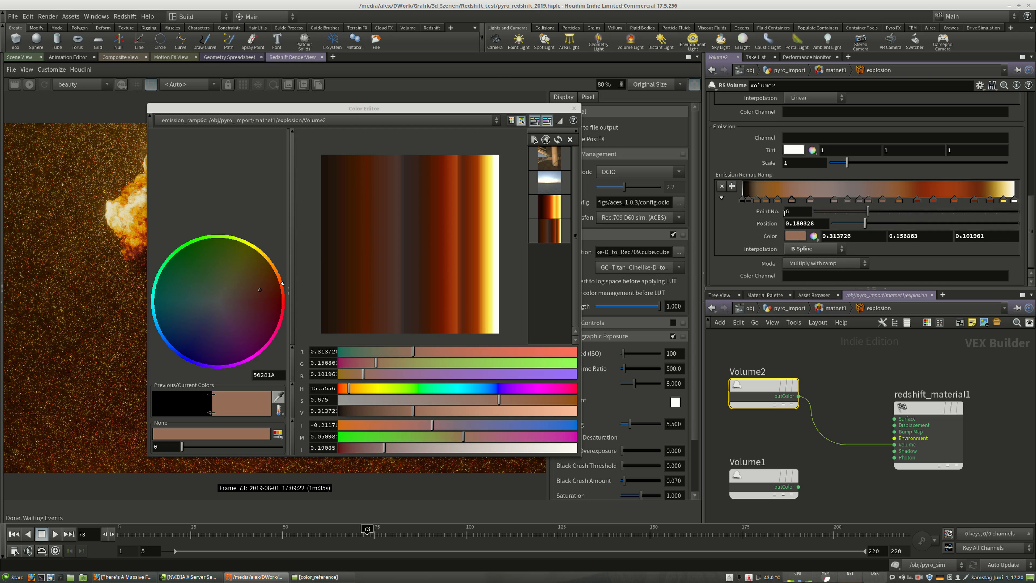
pyautogui.click(778, 200)
pyautogui.click(812, 249)
pyautogui.click(802, 309)
pyautogui.click(765, 200)
pyautogui.click(812, 249)
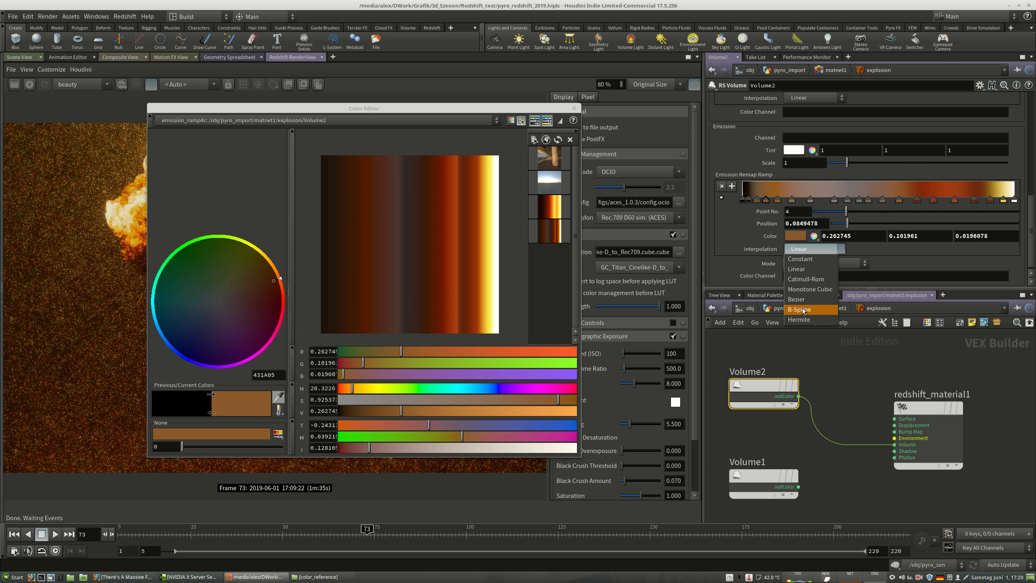
pyautogui.click(802, 309)
# Set the interpolation of ramp points 3, 2 and 1 to B-Spline
pyautogui.click(757, 199)
pyautogui.click(812, 249)
pyautogui.click(801, 309)
pyautogui.click(745, 200)
pyautogui.click(812, 249)
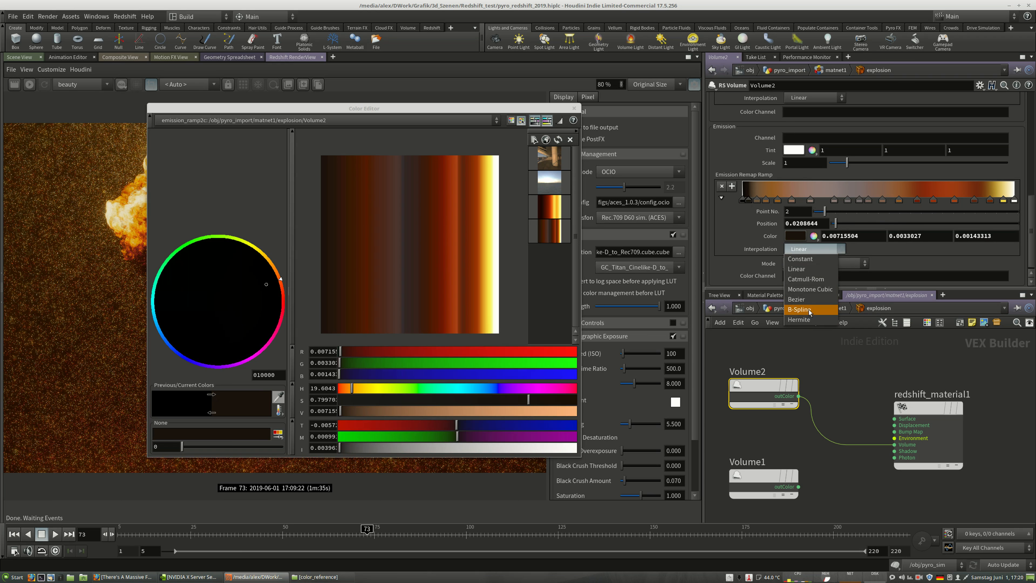
pyautogui.click(802, 309)
pyautogui.click(743, 200)
pyautogui.click(799, 249)
pyautogui.click(802, 309)
# Shift the ramp's early points, placing point 4 at 0.0968703, and add a new point at 0.213115
pyautogui.click(757, 199)
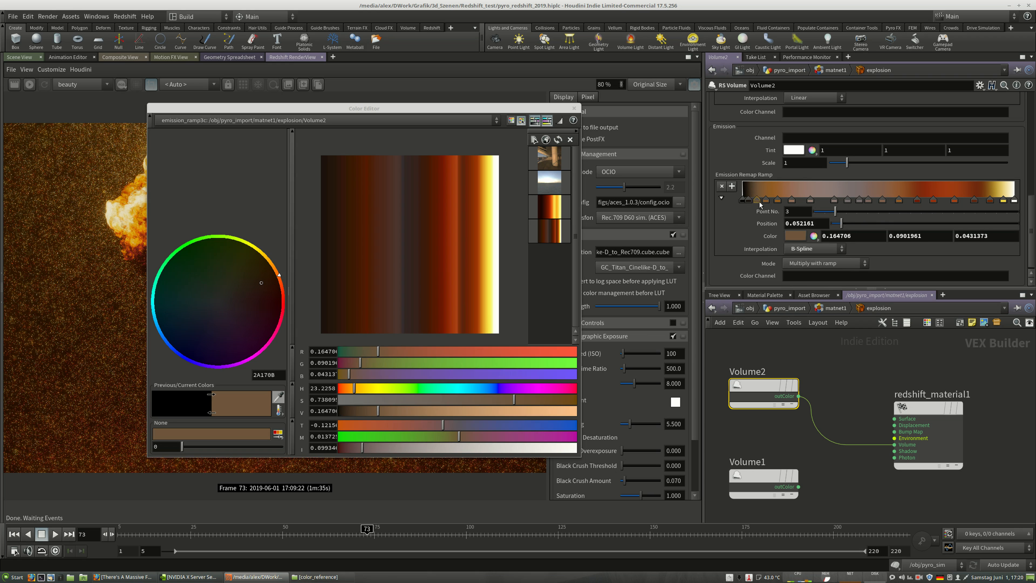
pyautogui.moveTo(766, 200); pyautogui.dragTo(814, 200)
pyautogui.click(800, 190)
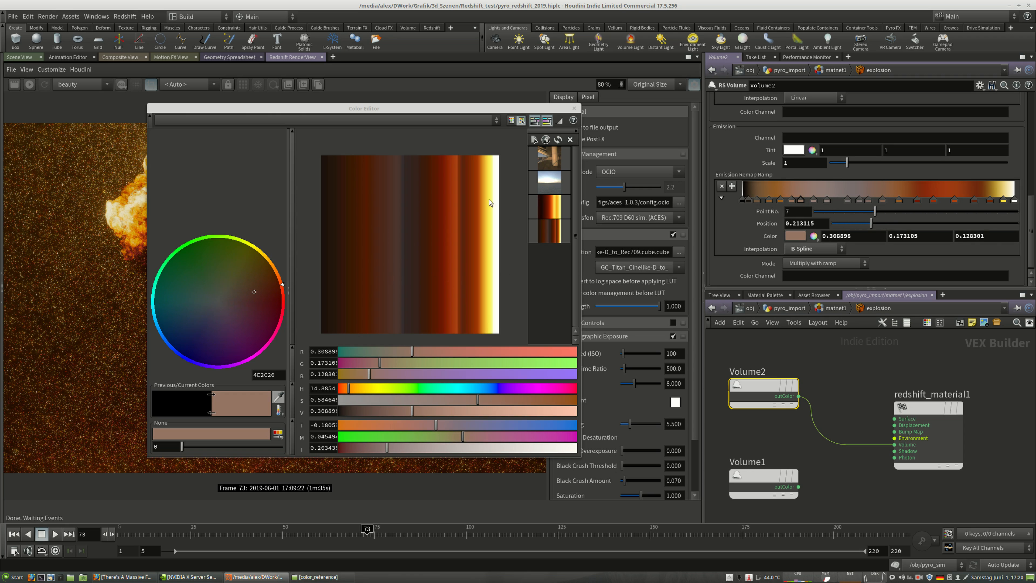
# Color the new ramp point 7 with dark red-brown sampled from the spectrum's first brown band
pyautogui.click(368, 250)
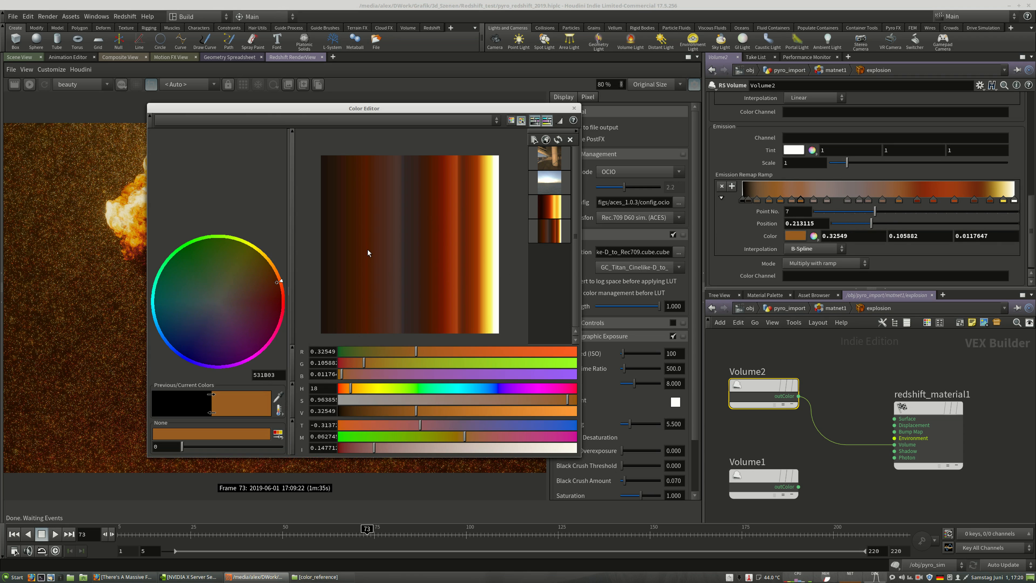
pyautogui.moveTo(367, 250); pyautogui.dragTo(367, 240)
pyautogui.click(278, 397)
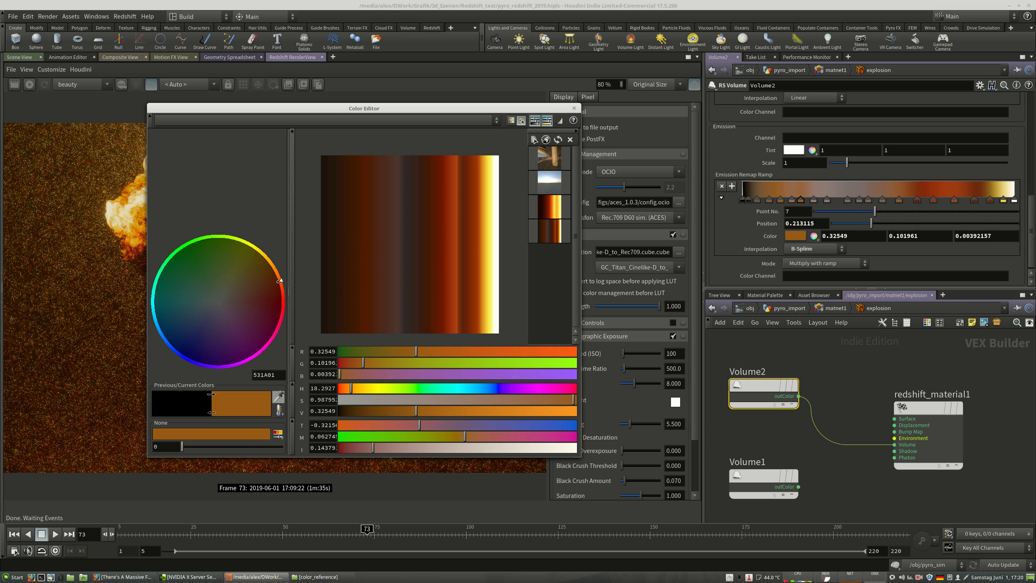
pyautogui.click(365, 248)
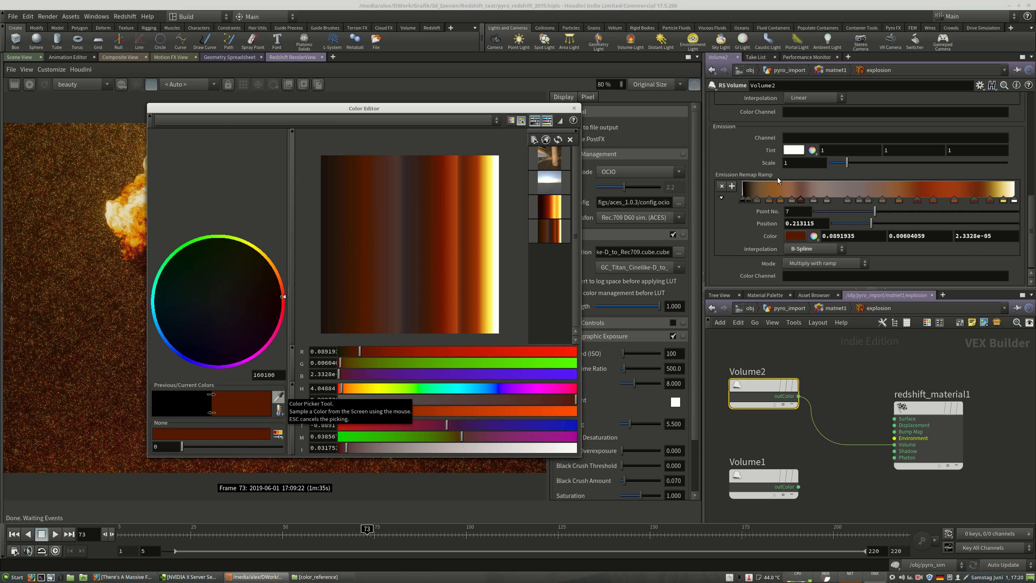
# Recolor ramp points 6, 5 and 4 with progressively darker browns sampled from the spectrum's dark brown region
pyautogui.click(792, 200)
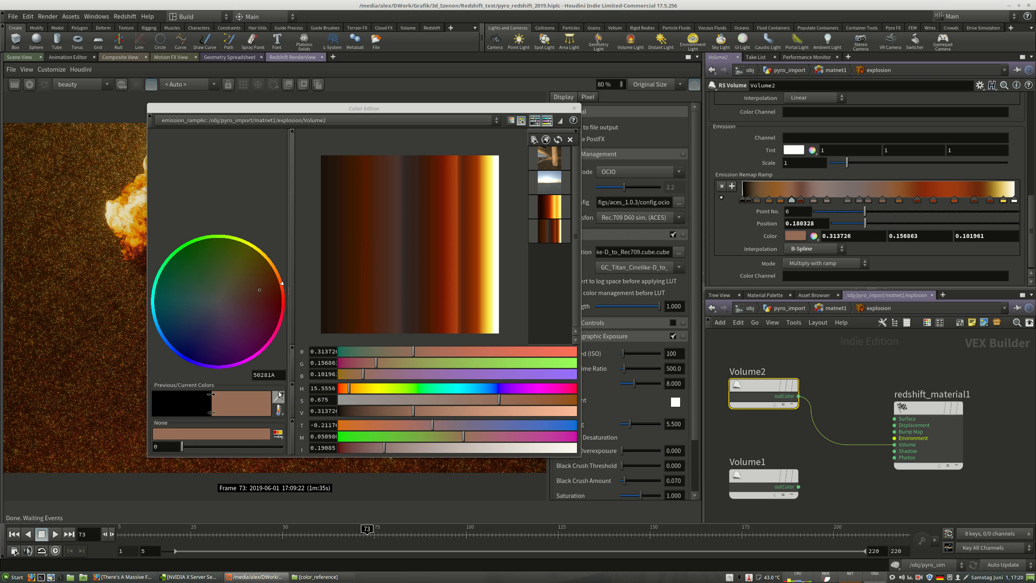
pyautogui.click(279, 397)
pyautogui.click(354, 248)
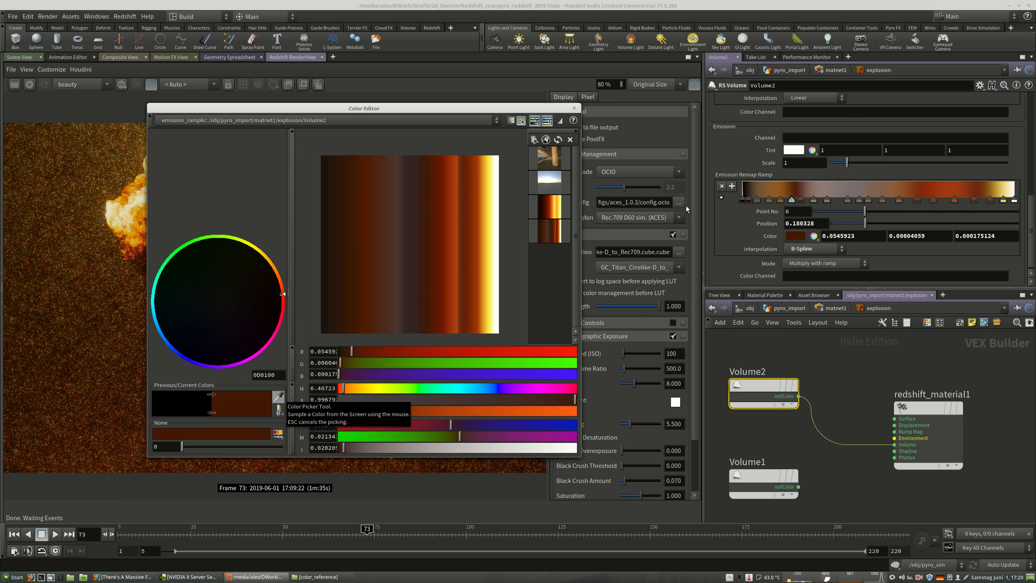
pyautogui.click(780, 200)
pyautogui.click(278, 397)
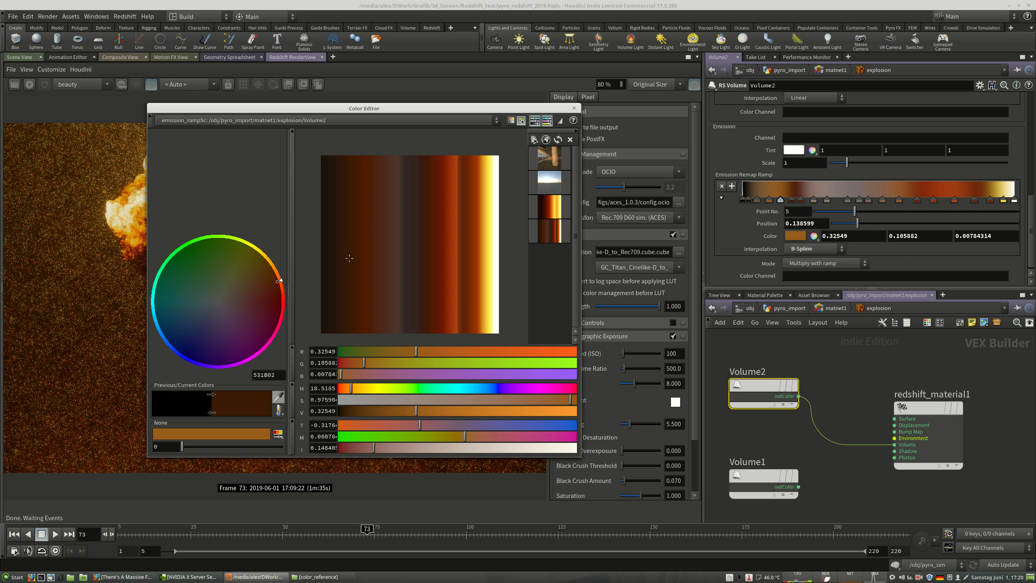
pyautogui.click(353, 248)
pyautogui.click(769, 200)
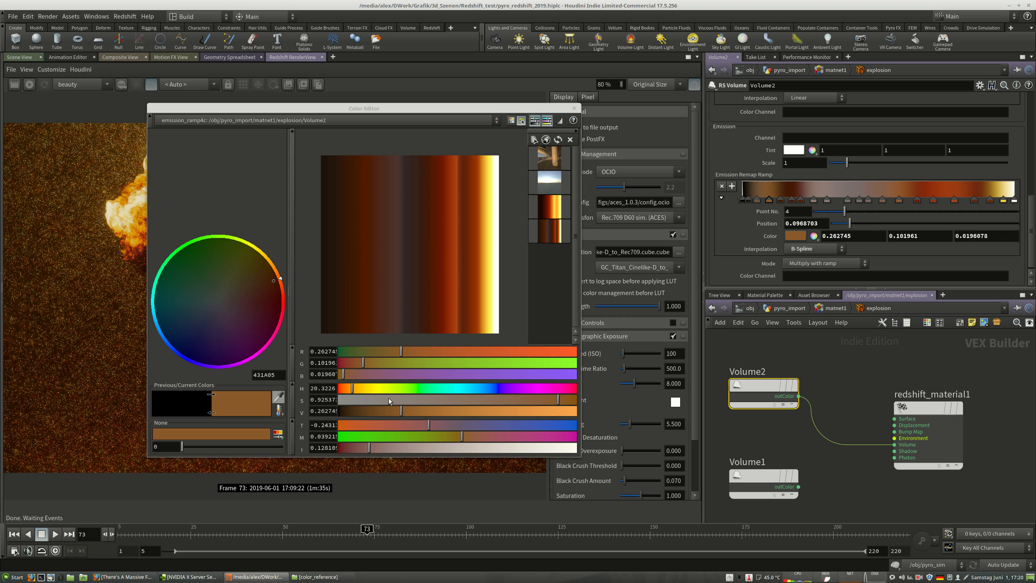
pyautogui.click(278, 396)
pyautogui.click(343, 258)
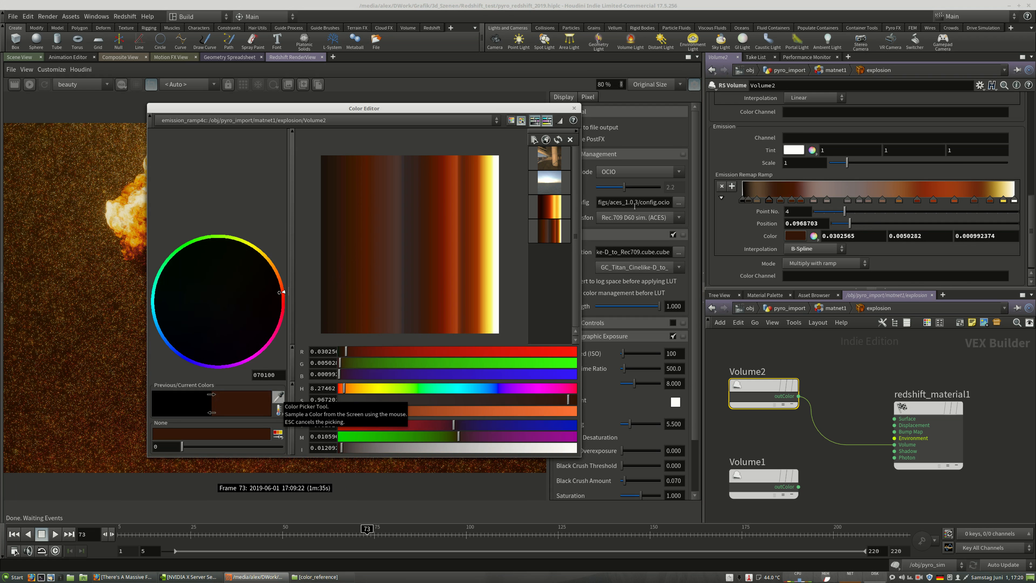
# Recolor ramp point 3 with a near-black brown sampled from the dark end of the spectrum
pyautogui.click(758, 199)
pyautogui.click(279, 398)
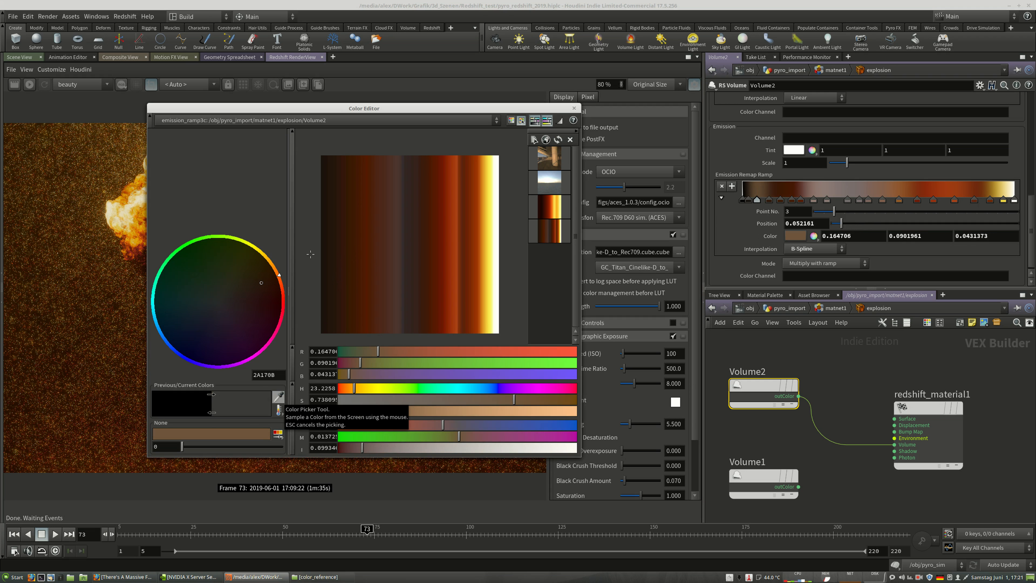
pyautogui.click(332, 242)
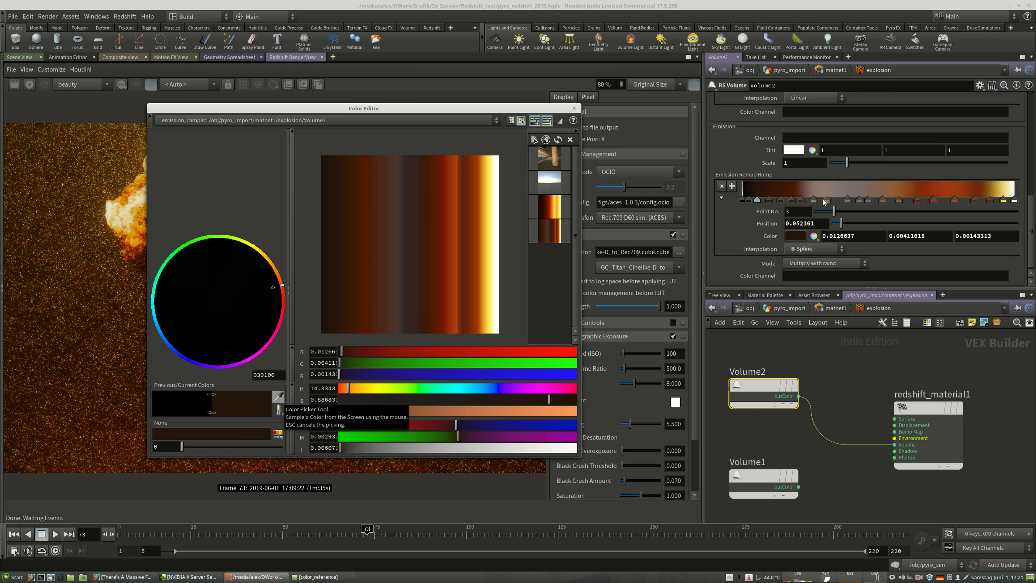
# Recolor ramp points 8 and 9 with red-browns sampled from the spectrum between the first brown band and the grey band
pyautogui.click(814, 200)
pyautogui.click(279, 398)
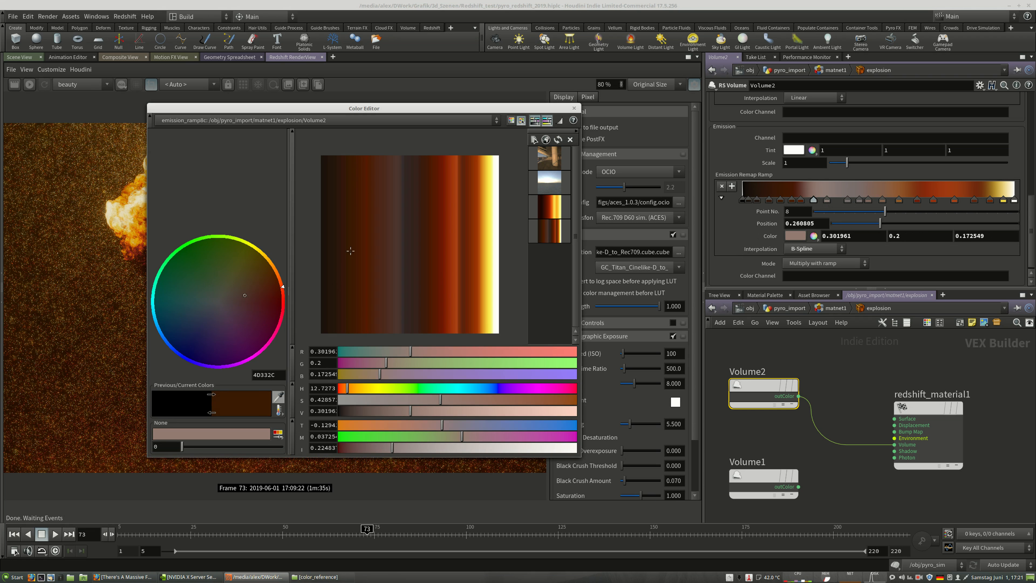
pyautogui.click(371, 241)
pyautogui.click(827, 200)
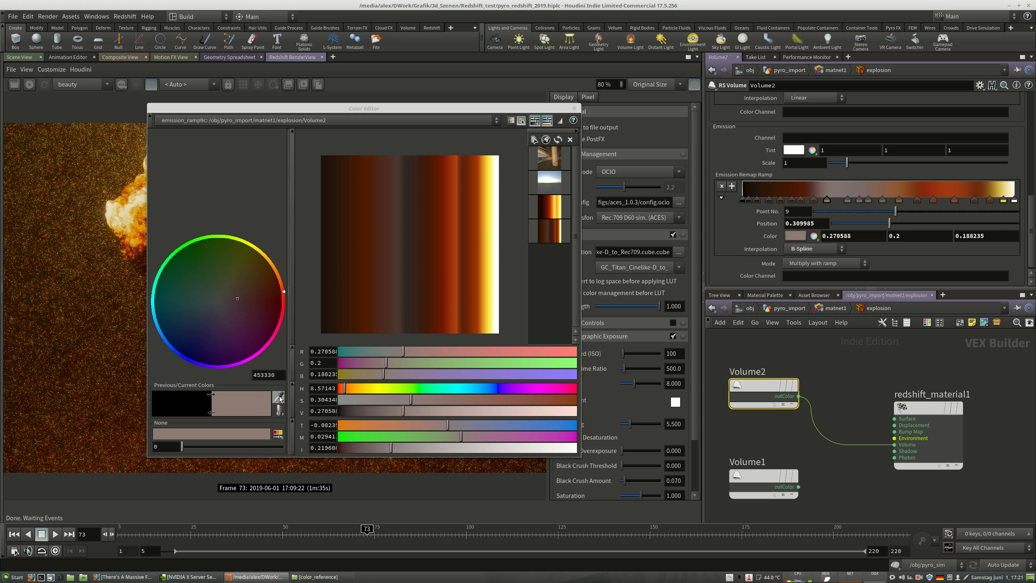
pyautogui.click(279, 398)
pyautogui.click(382, 249)
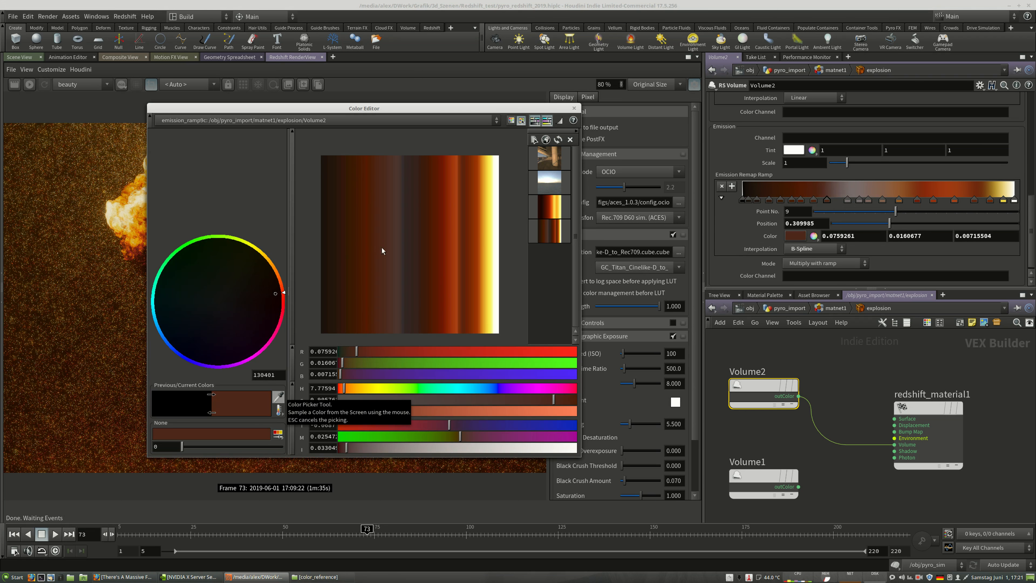
# Recolor ramp point 11 with dark grey sampled from the spectrum's grey band and ramp point 12 with the tone just beyond it
pyautogui.click(859, 201)
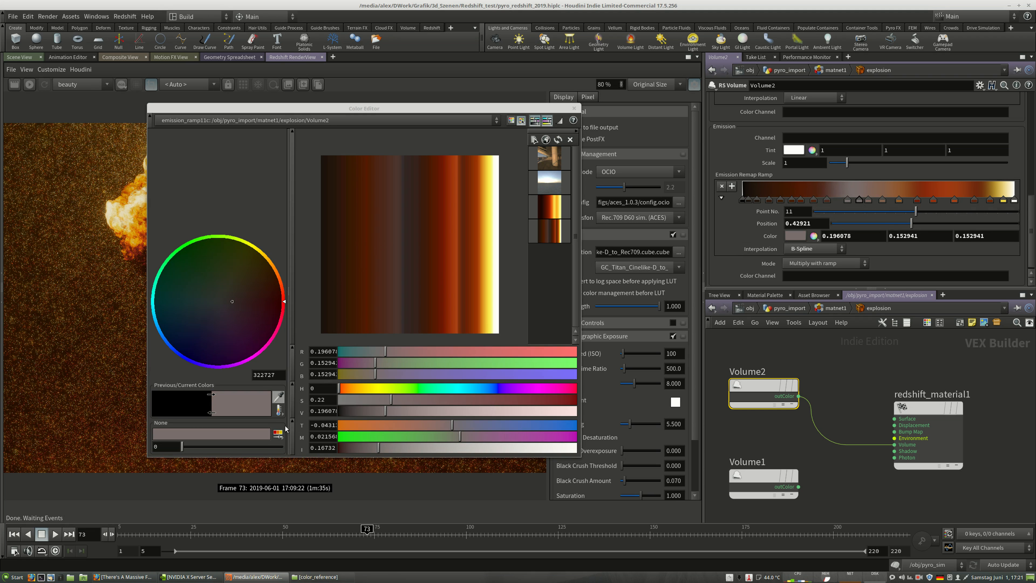
pyautogui.click(279, 398)
pyautogui.click(403, 240)
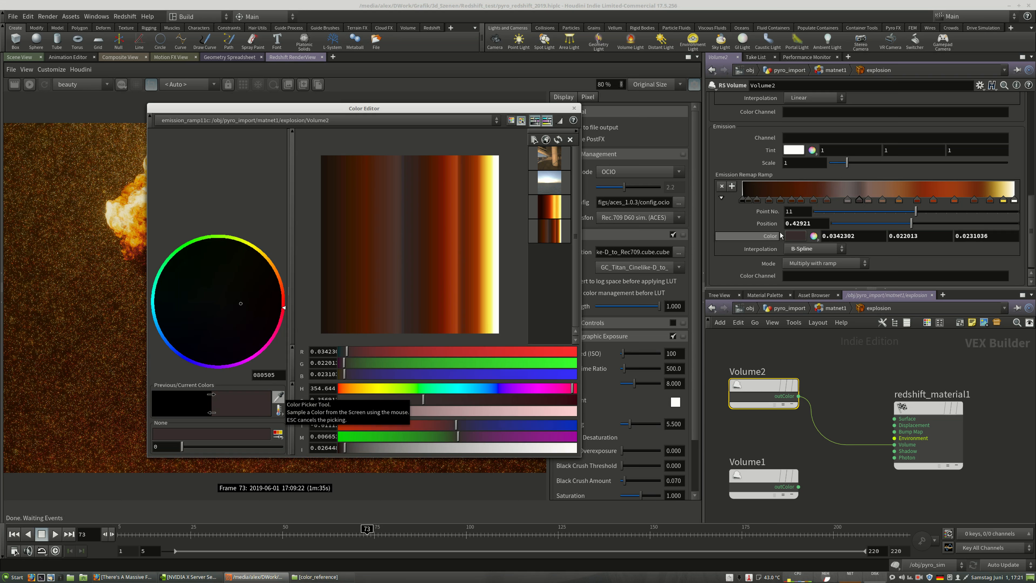
pyautogui.click(868, 200)
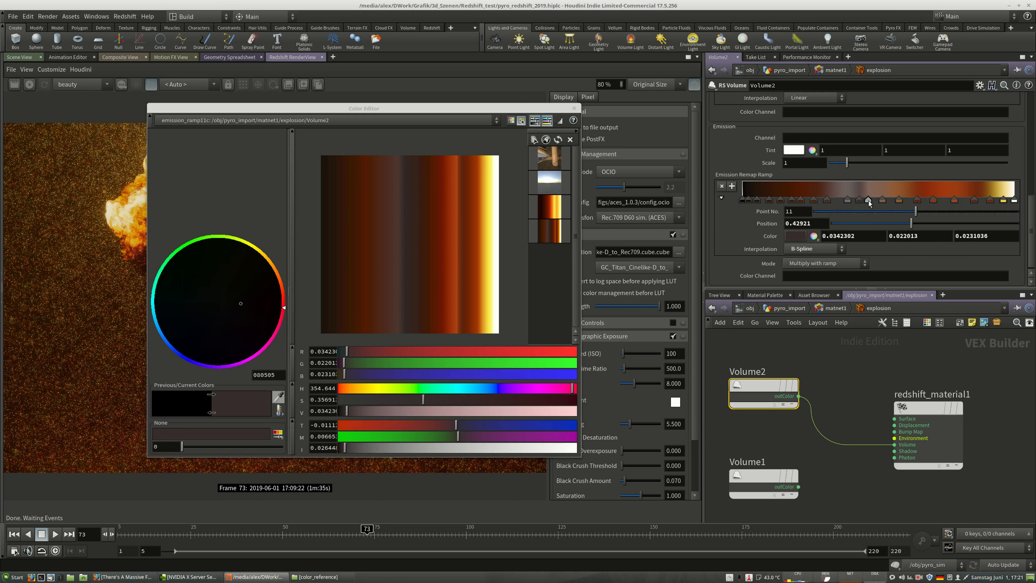
pyautogui.click(277, 395)
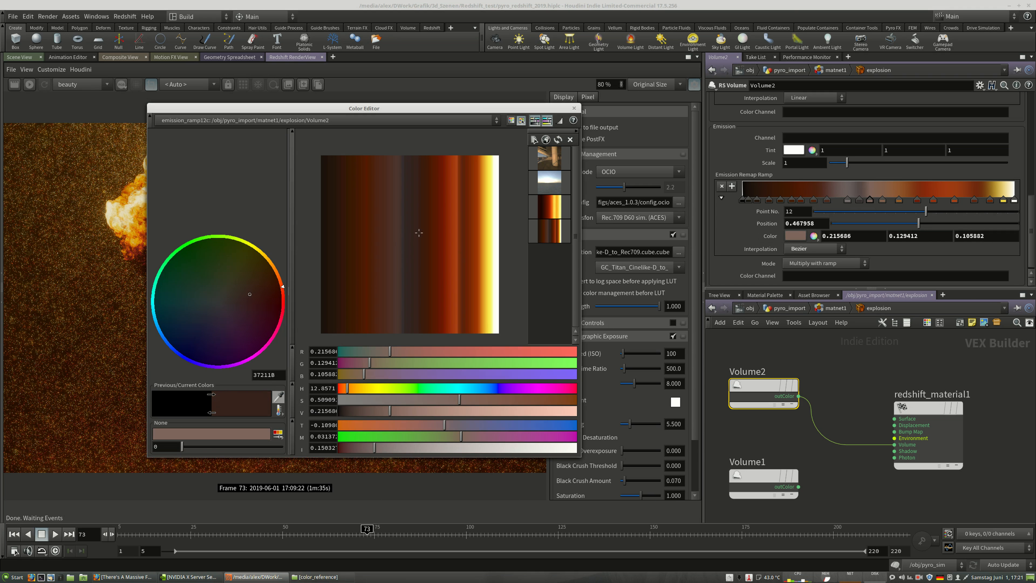
# Set ramp point 13 to B-Spline interpolation and recolor points 13 and 14 with dark red-browns sampled just past the grey band
pyautogui.click(883, 200)
pyautogui.click(813, 249)
pyautogui.click(812, 249)
pyautogui.click(277, 395)
pyautogui.click(420, 254)
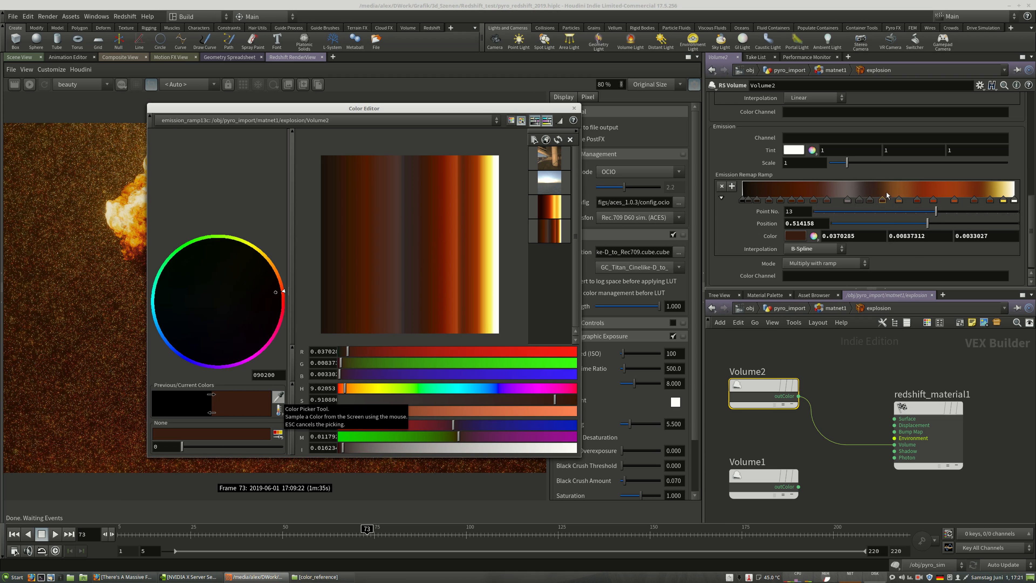
pyautogui.click(899, 200)
pyautogui.click(277, 395)
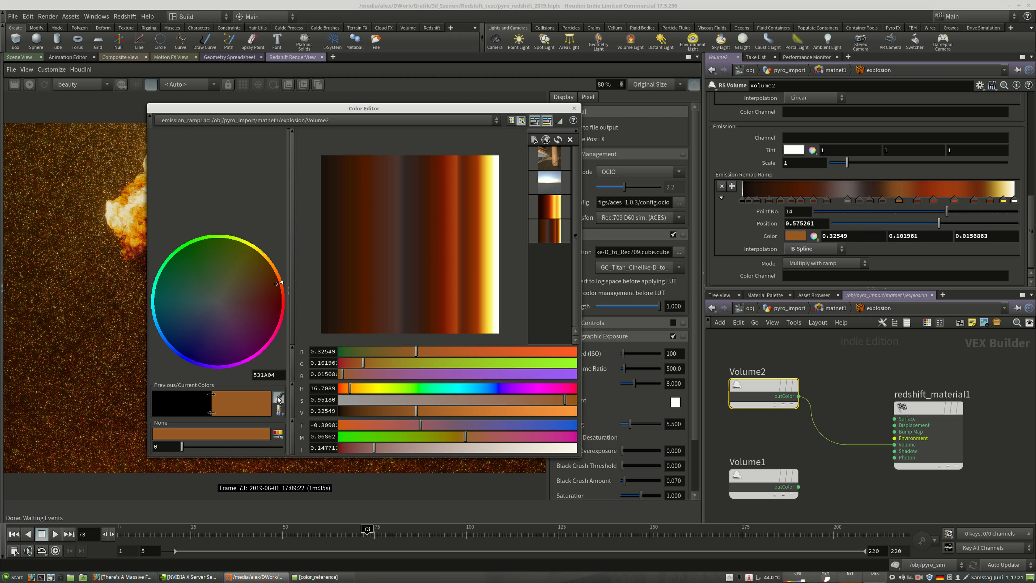
pyautogui.click(428, 245)
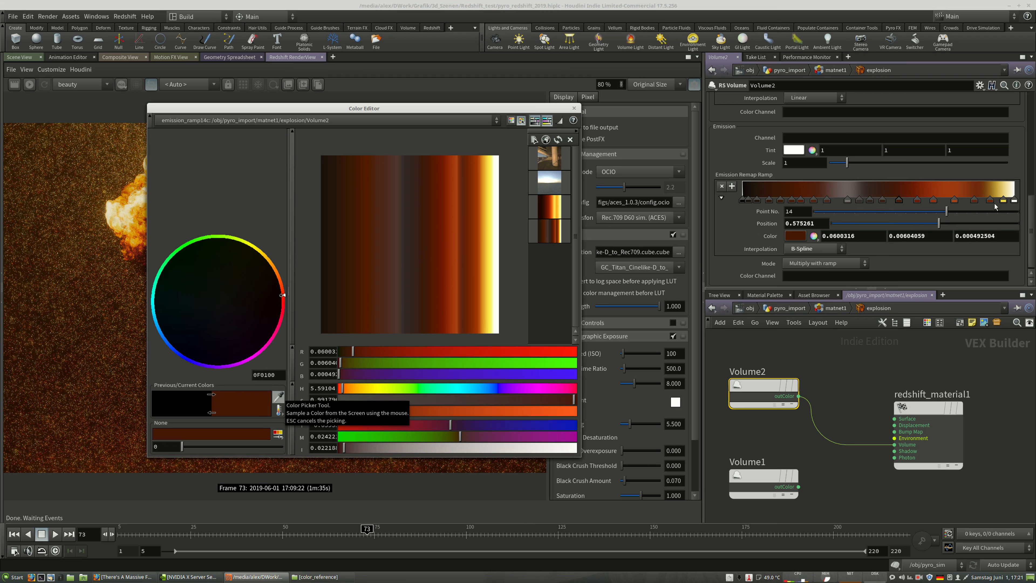
# Respace the ramp's bright end with the yellow point at 0.955291, and add a new point at 0.913562
pyautogui.moveTo(955, 200); pyautogui.dragTo(1002, 200)
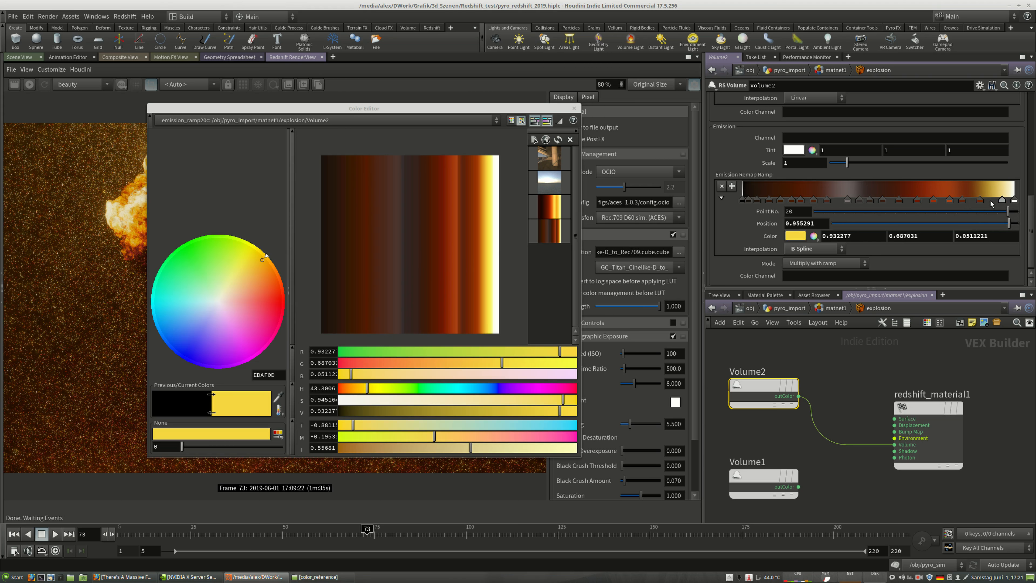
pyautogui.click(995, 201)
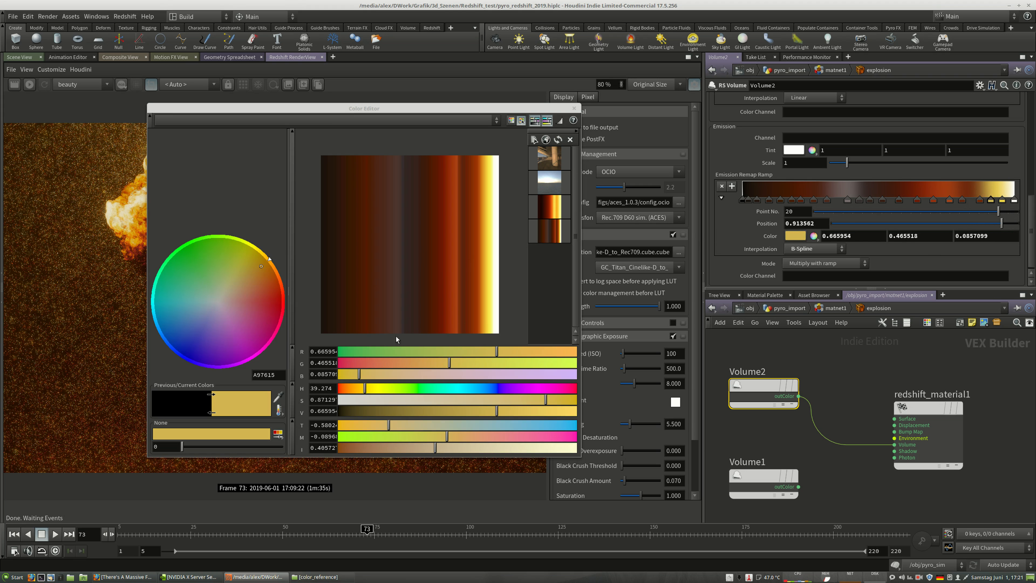
# Color the new ramp point 20 with orange sampled from the spectrum's bright end, close the Color Editor and save the scene
pyautogui.click(278, 397)
pyautogui.click(483, 224)
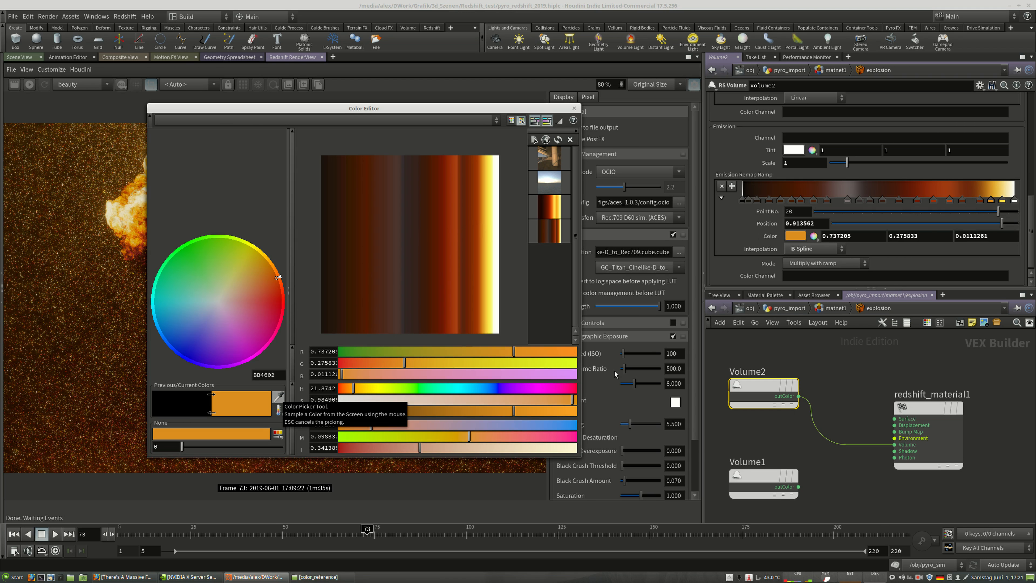
pyautogui.click(573, 108)
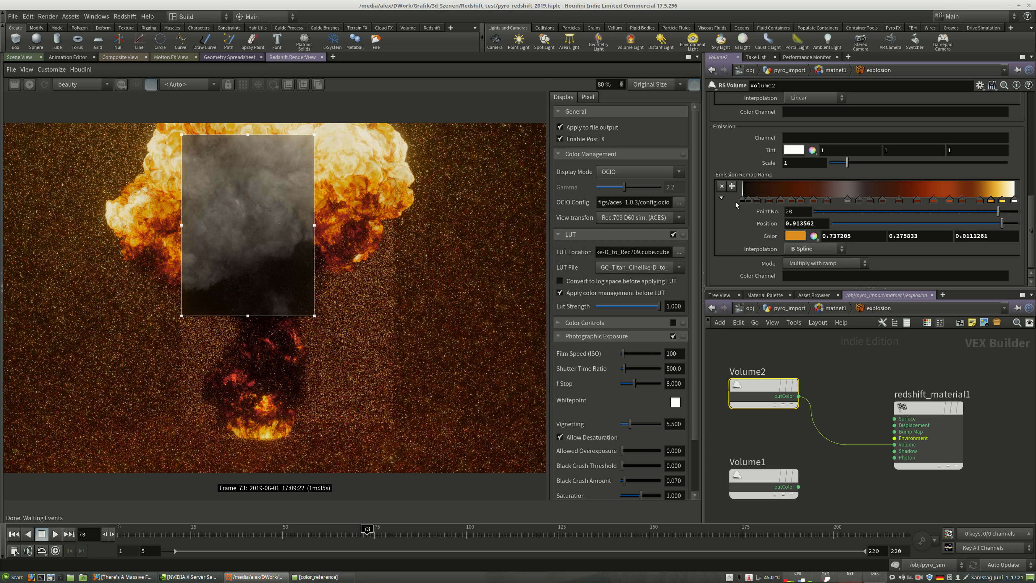
pyautogui.click(12, 16)
pyautogui.click(25, 67)
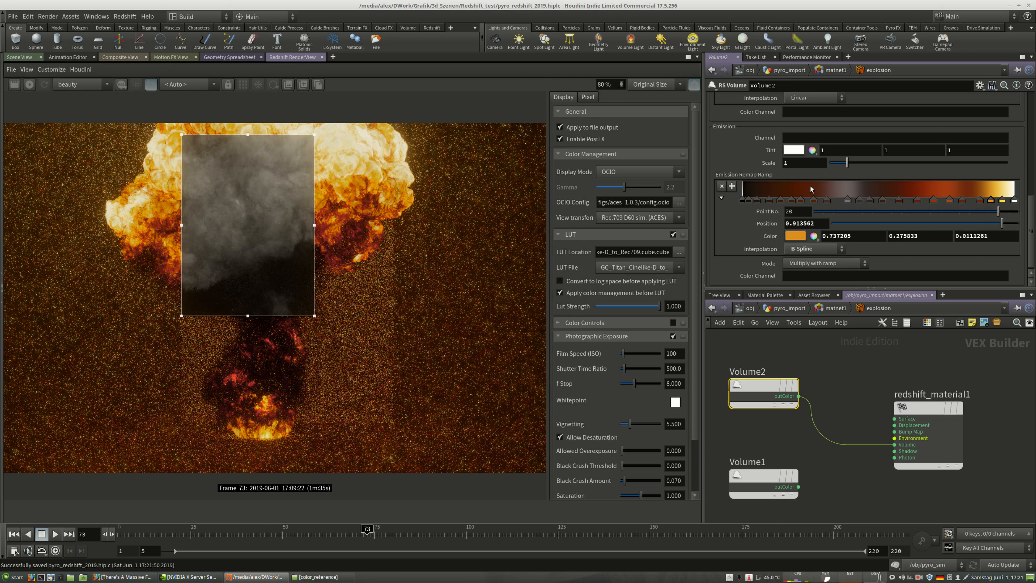
# Set Volume2's Scatter Coefficient to 40 and check the oil fire reference photo in Firefox
pyautogui.scroll(10, 1035, 168)
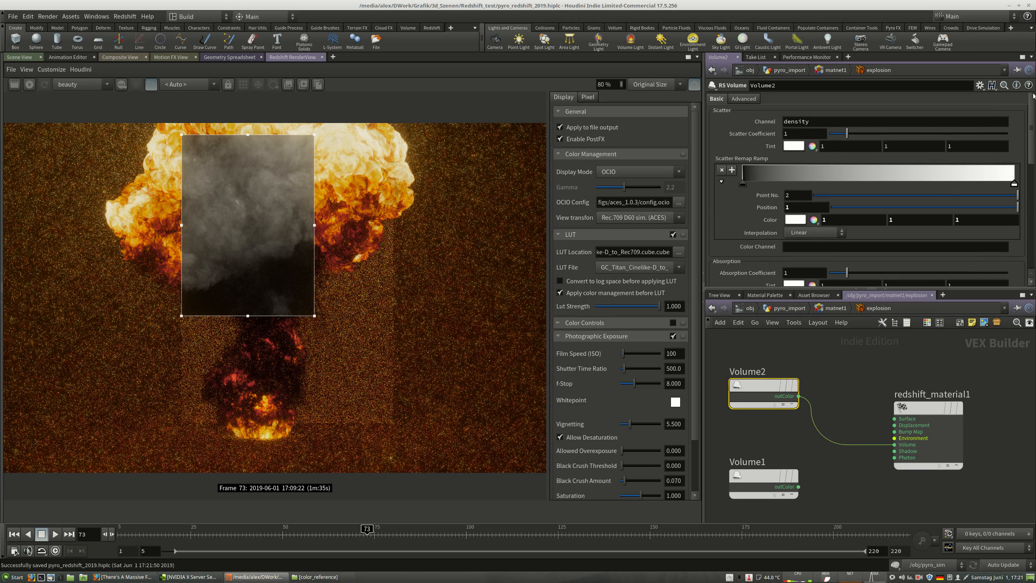
pyautogui.click(766, 492)
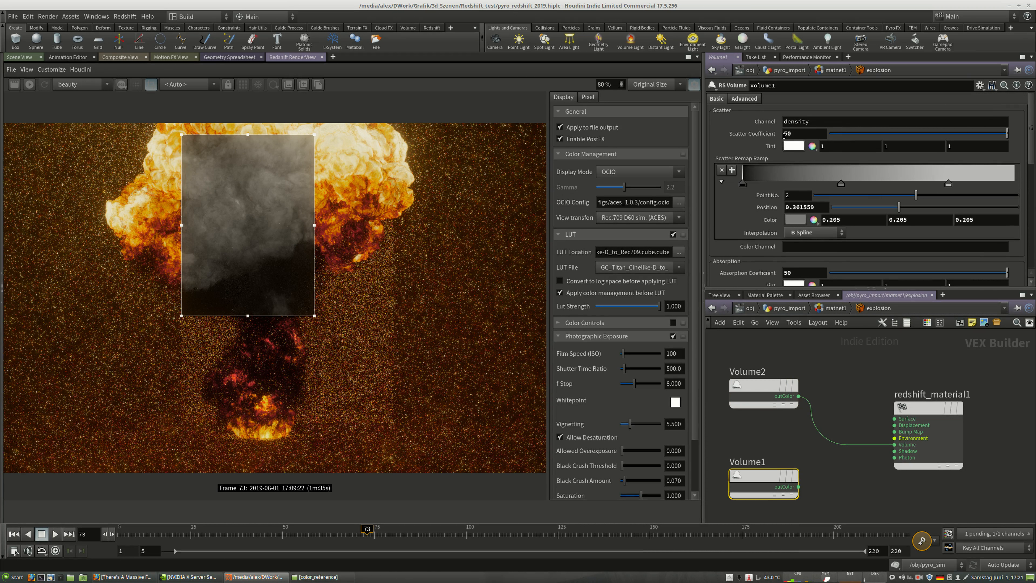
pyautogui.click(763, 387)
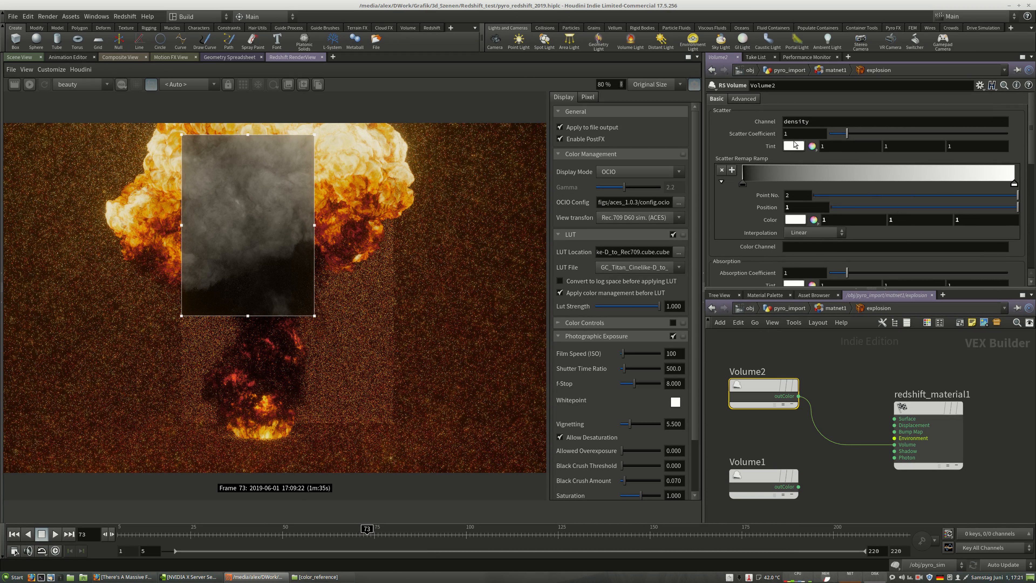
pyautogui.moveTo(795, 134); pyautogui.dragTo(677, 133)
pyautogui.write('40')
pyautogui.press('Return')
pyautogui.click(147, 578)
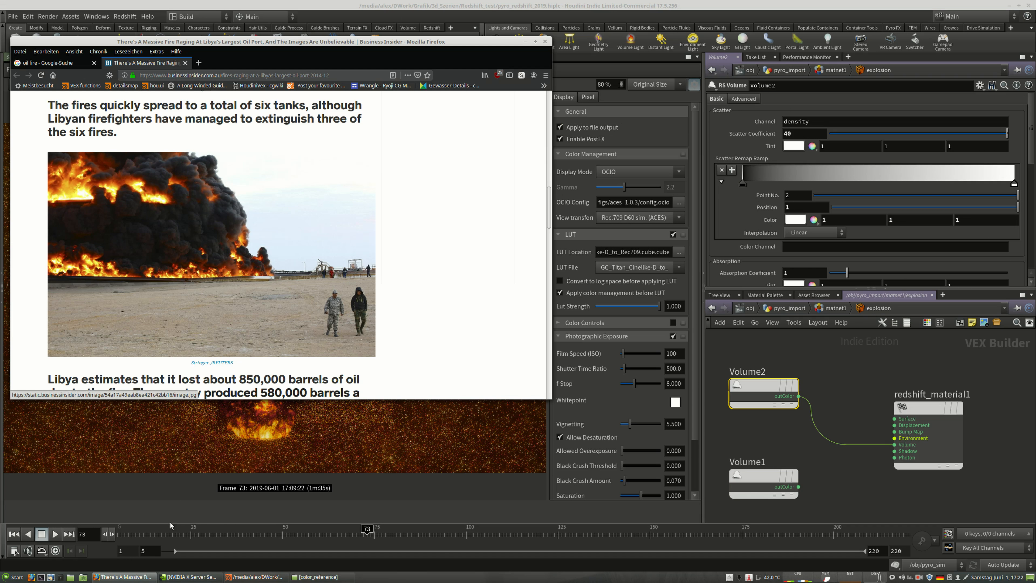
pyautogui.click(123, 576)
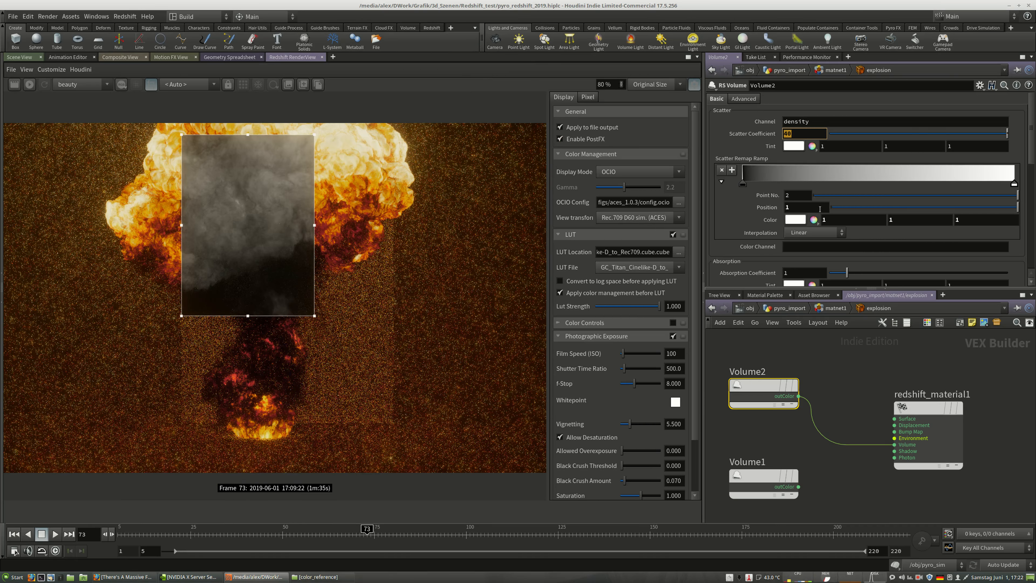
# Set Volume2's Absorption Coefficient to 40 and restart the Redshift render preview
pyautogui.scroll(-3, 1034, 170)
pyautogui.click(759, 476)
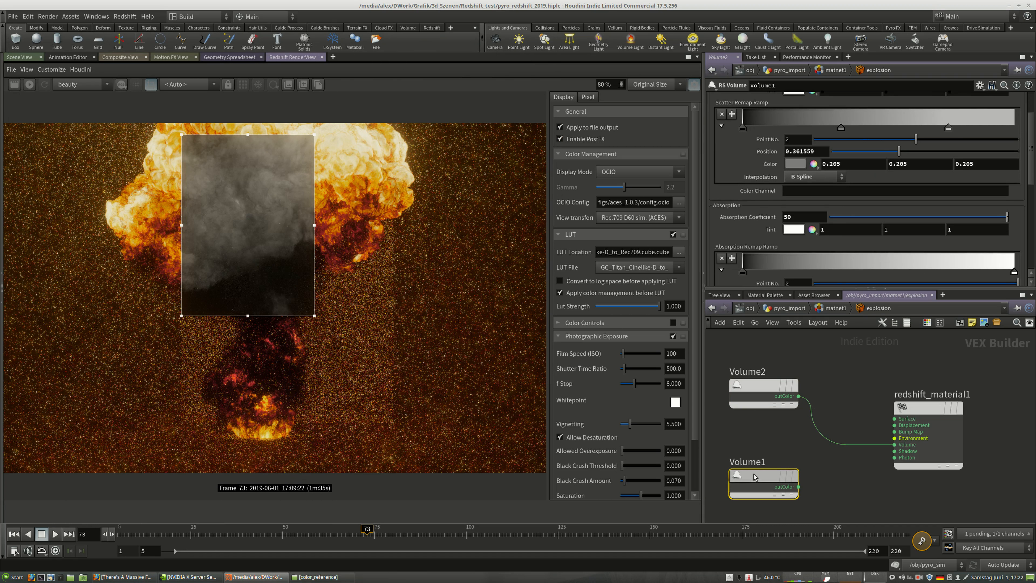
pyautogui.click(762, 385)
pyautogui.click(813, 218)
pyautogui.moveTo(1032, 172)
pyautogui.mouseDown()
pyautogui.moveTo(1033, 150)
pyautogui.moveTo(1034, 172)
pyautogui.mouseUp()
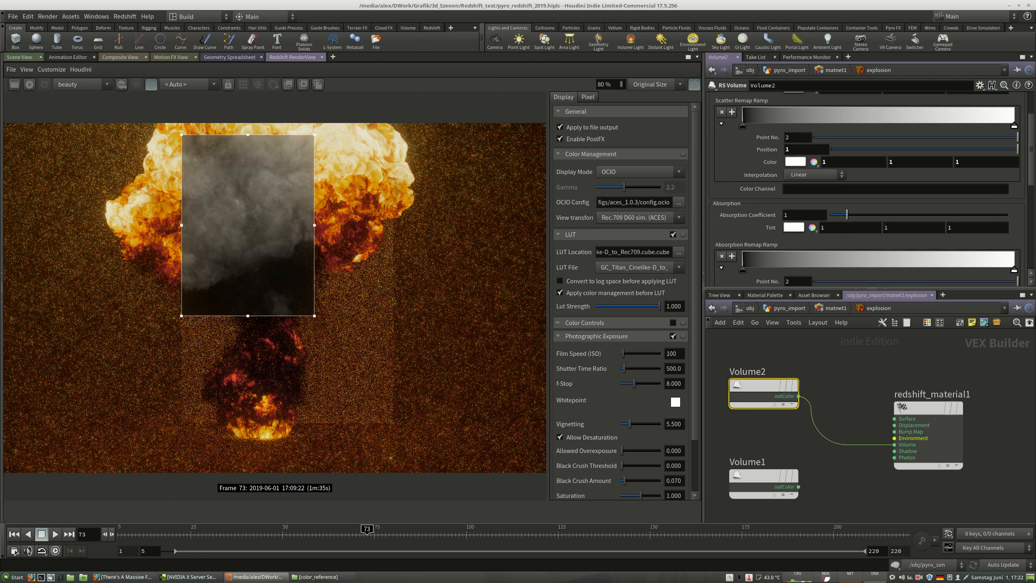
pyautogui.click(799, 212)
pyautogui.write('40')
pyautogui.press('Return')
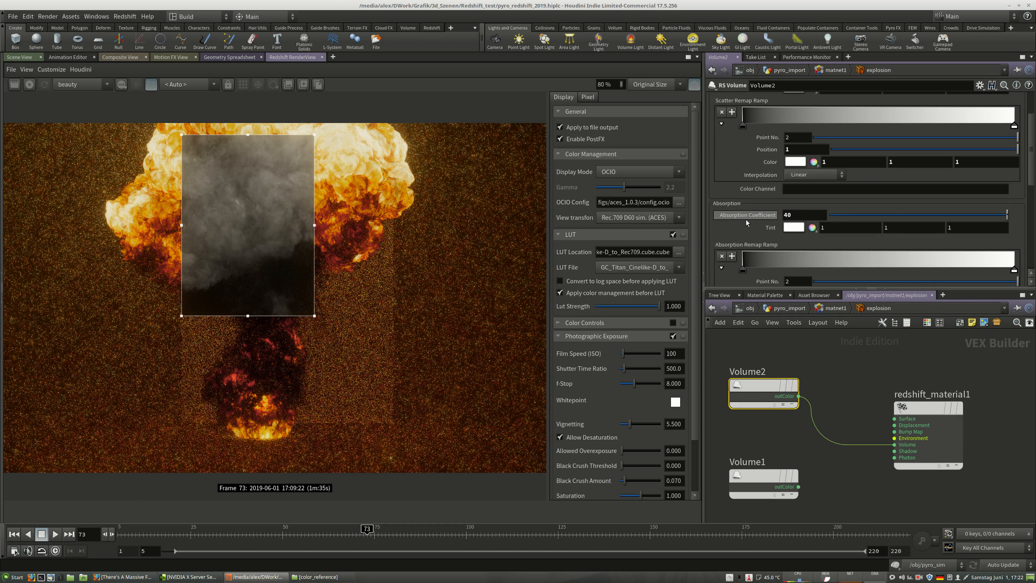
pyautogui.click(29, 84)
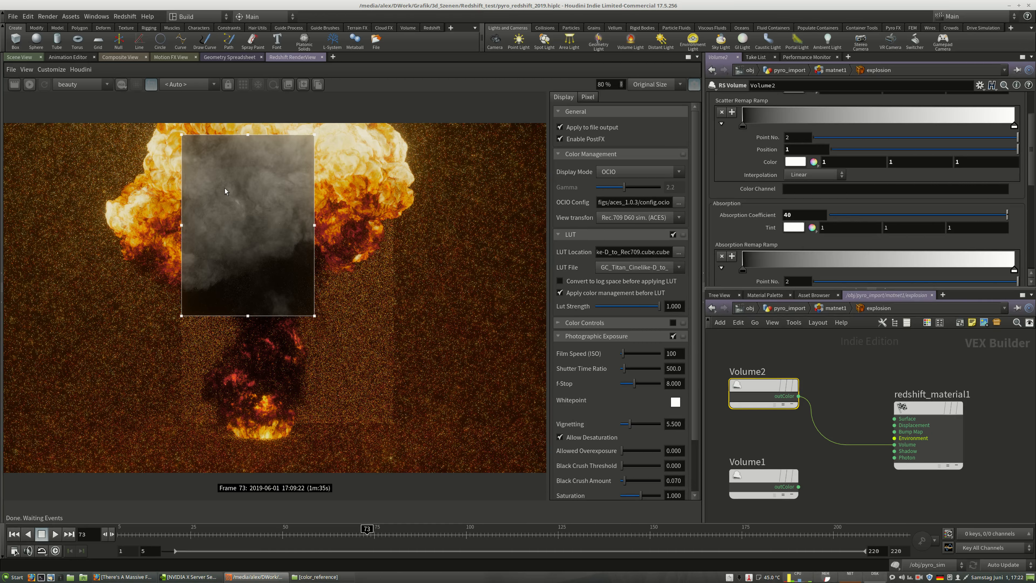
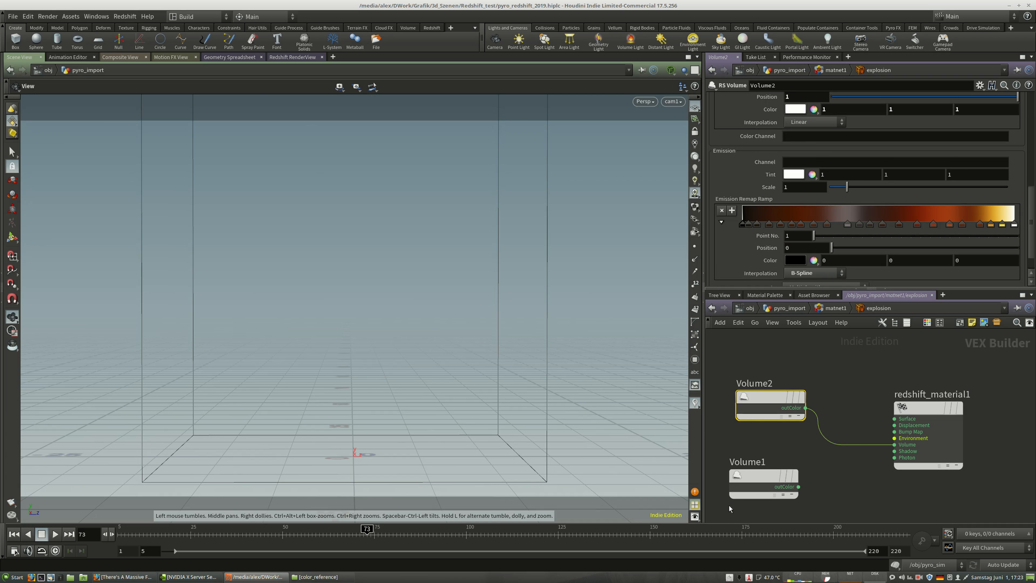
# Align the Volume1 node beneath Volume2 and copy its emission channel name
pyautogui.click(757, 476)
pyautogui.moveTo(756, 478)
pyautogui.mouseDown()
pyautogui.moveTo(763, 489)
pyautogui.moveTo(766, 451)
pyautogui.moveTo(765, 467)
pyautogui.moveTo(755, 464)
pyautogui.mouseUp()
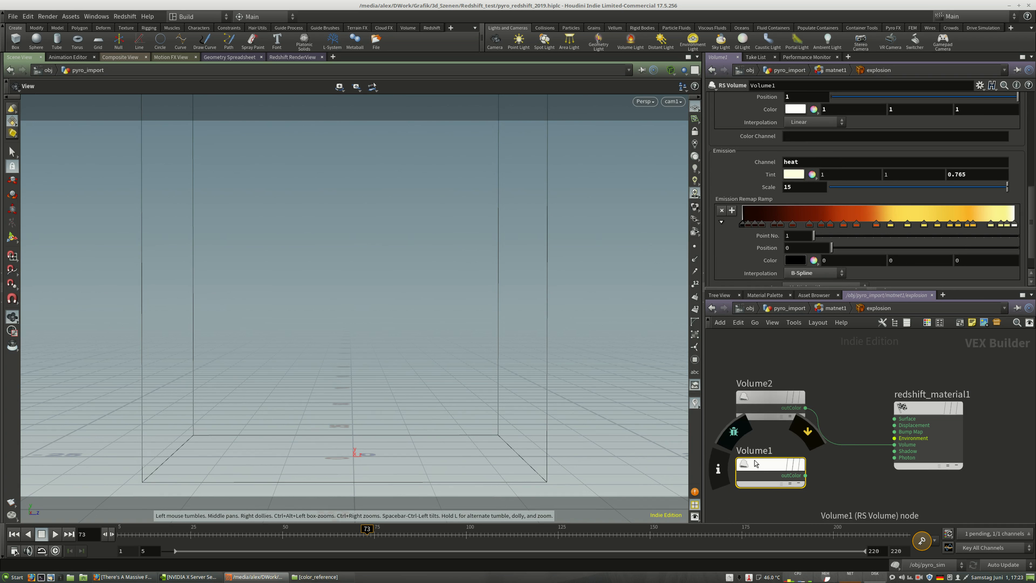
pyautogui.click(845, 161)
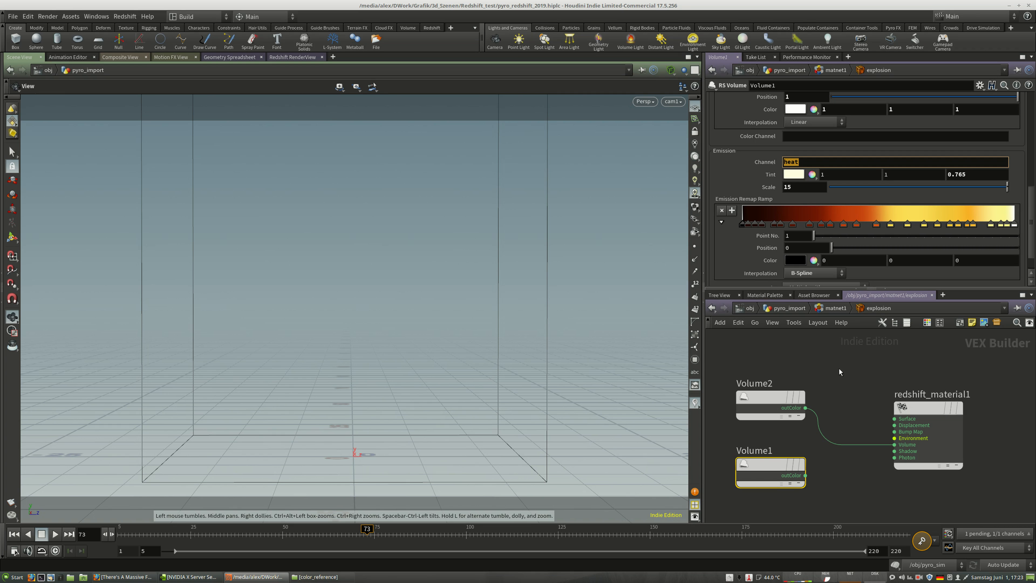
pyautogui.moveTo(767, 468); pyautogui.dragTo(767, 467)
pyautogui.click(791, 163)
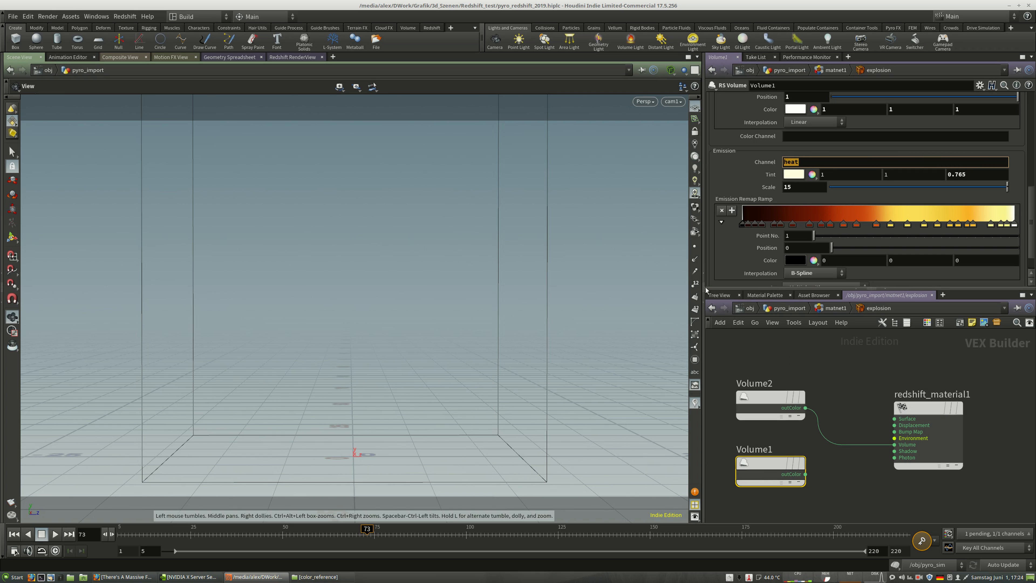
pyautogui.moveTo(761, 468); pyautogui.dragTo(761, 474)
pyautogui.moveTo(801, 163); pyautogui.dragTo(739, 167)
pyautogui.hotkey('ctrl', 'c')
# Set the emission channel of the Volume2 node to heat
pyautogui.click(755, 418)
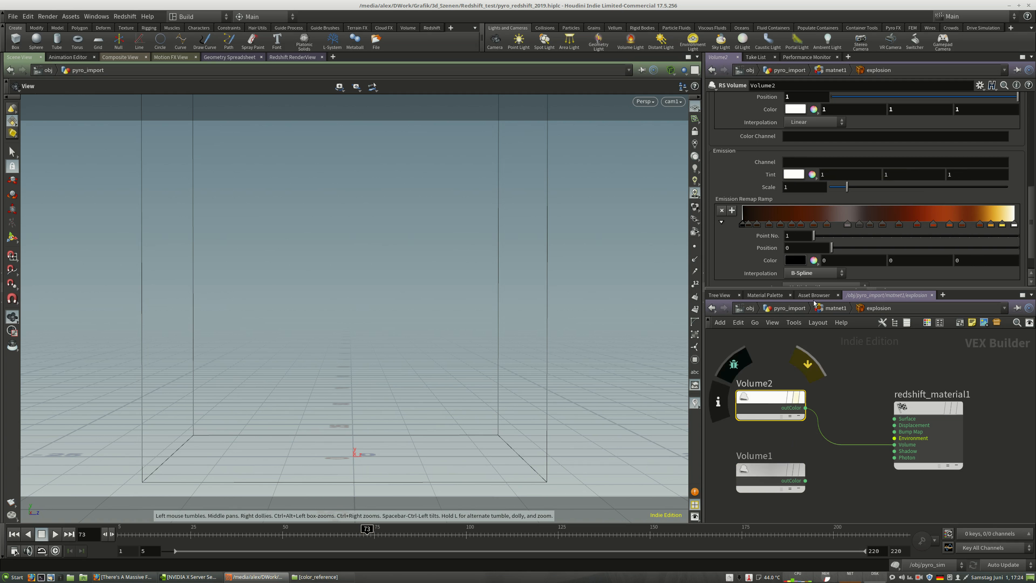
pyautogui.click(793, 175)
pyautogui.click(574, 97)
pyautogui.hotkey('ctrl', 'v')
pyautogui.press('Return')
pyautogui.click(831, 396)
# Render frame 73 in the Redshift RenderView and move the render region across the explosion cloud to its right part
pyautogui.click(270, 57)
pyautogui.moveTo(298, 172); pyautogui.dragTo(240, 182)
pyautogui.click(30, 84)
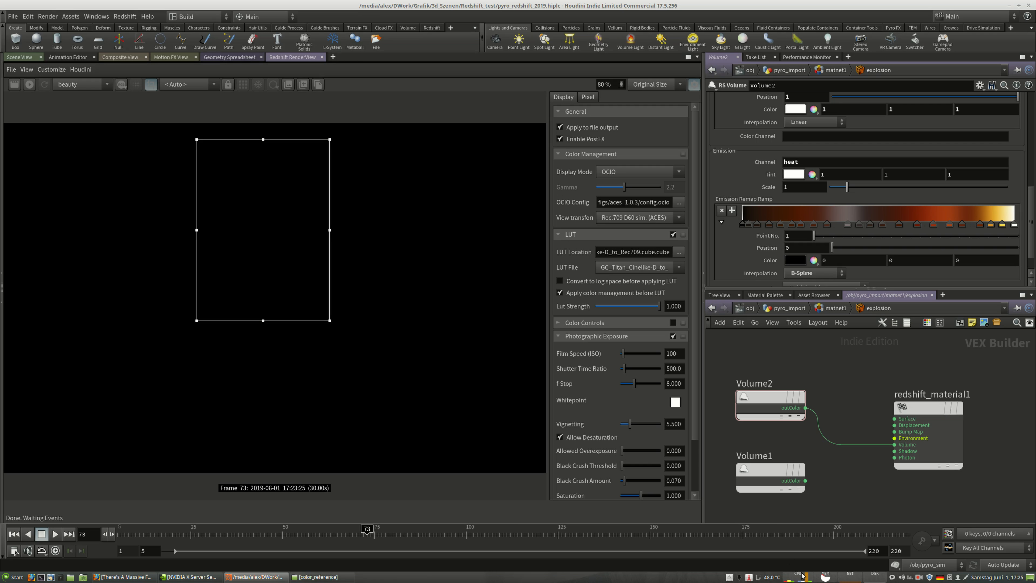
pyautogui.moveTo(802, 575)
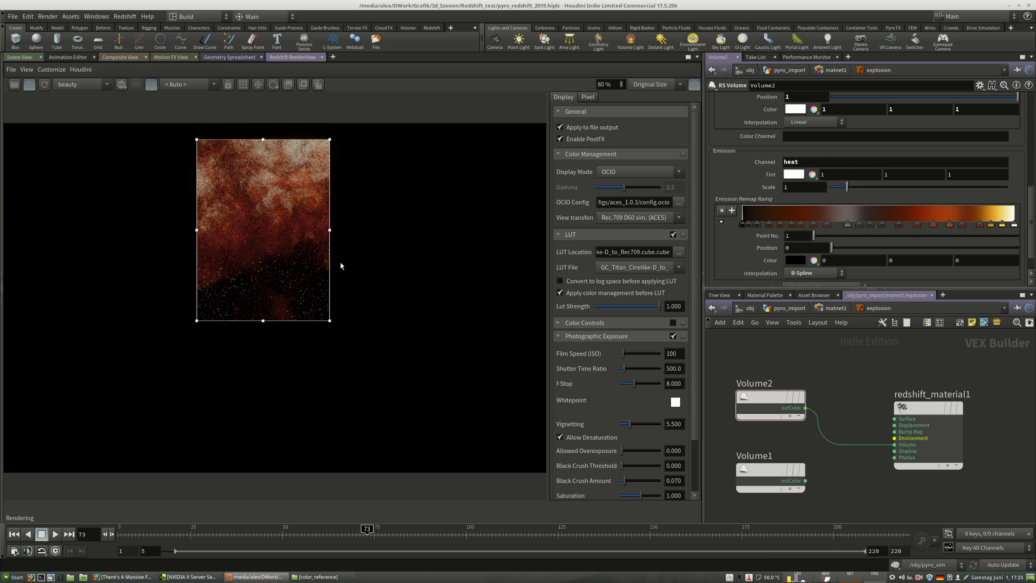
pyautogui.click(176, 215)
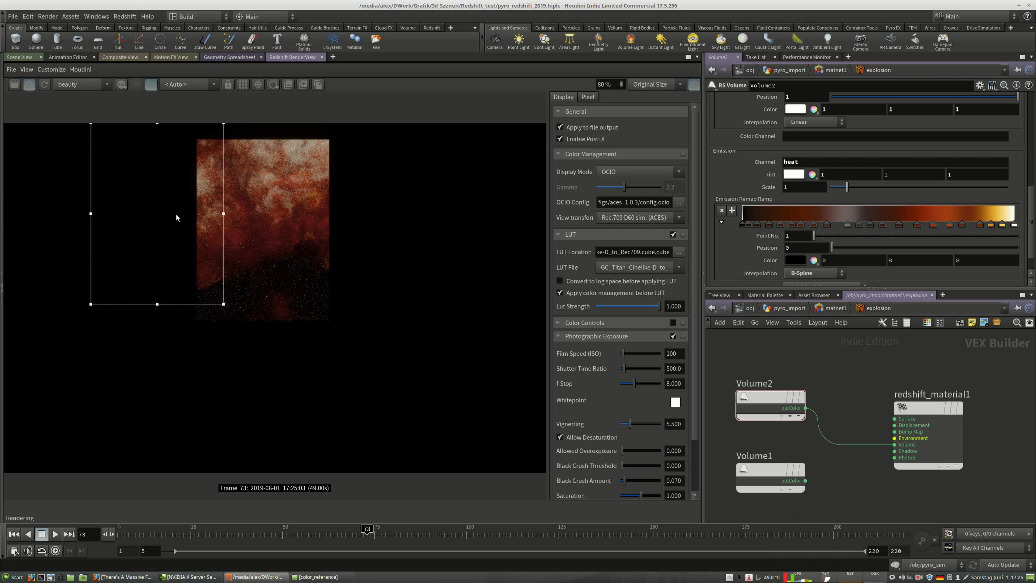
pyautogui.click(275, 215)
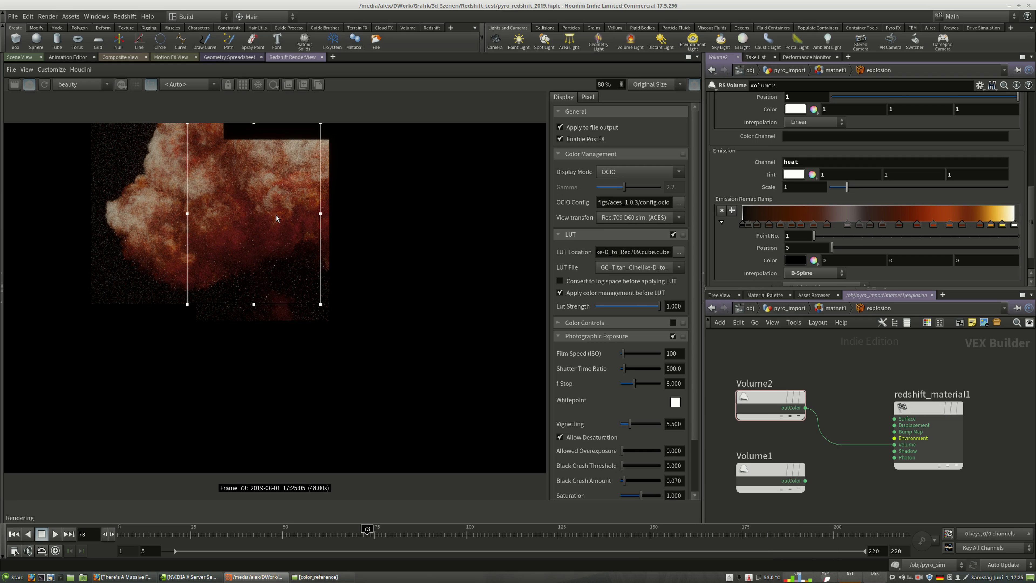
pyautogui.moveTo(276, 215); pyautogui.dragTo(342, 215)
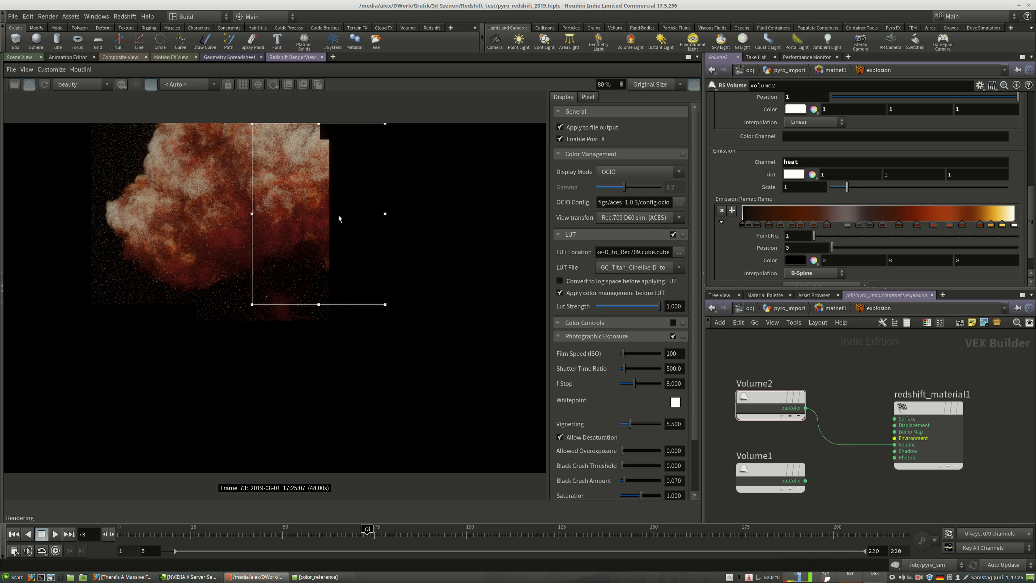
# Try scatter coefficients of 50 and 40 on Volume2 and settle on 20
pyautogui.moveTo(1032, 132); pyautogui.dragTo(1032, 93)
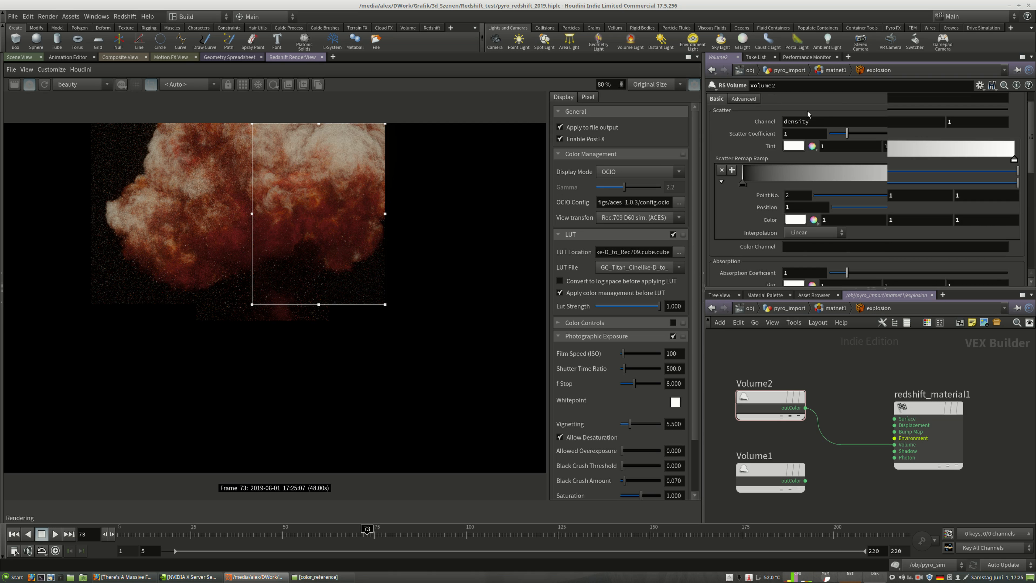
pyautogui.write('50')
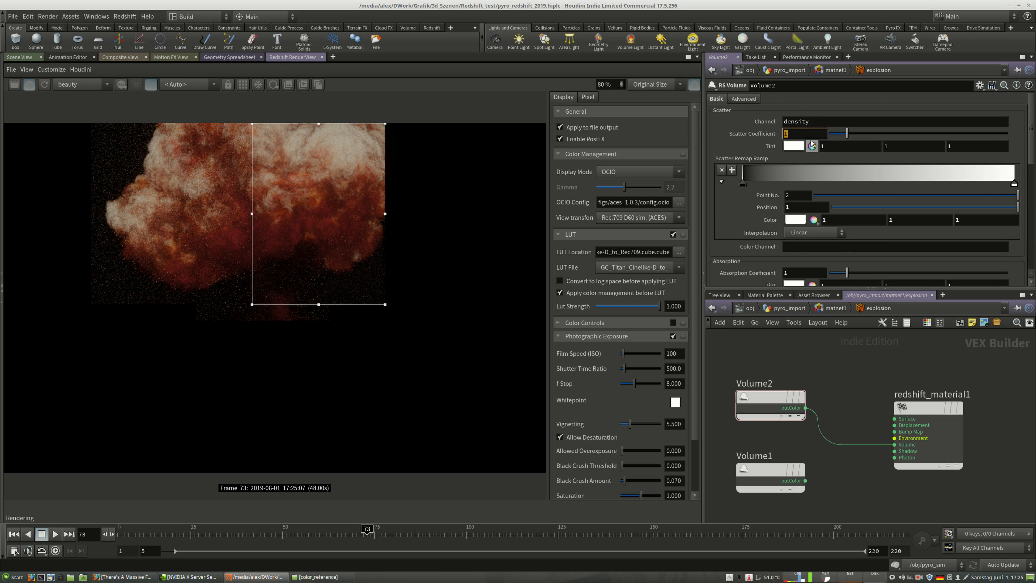
pyautogui.press('Return')
pyautogui.moveTo(792, 134); pyautogui.dragTo(766, 136)
pyautogui.write('40')
pyautogui.press('Return')
pyautogui.write('20')
pyautogui.press('Return')
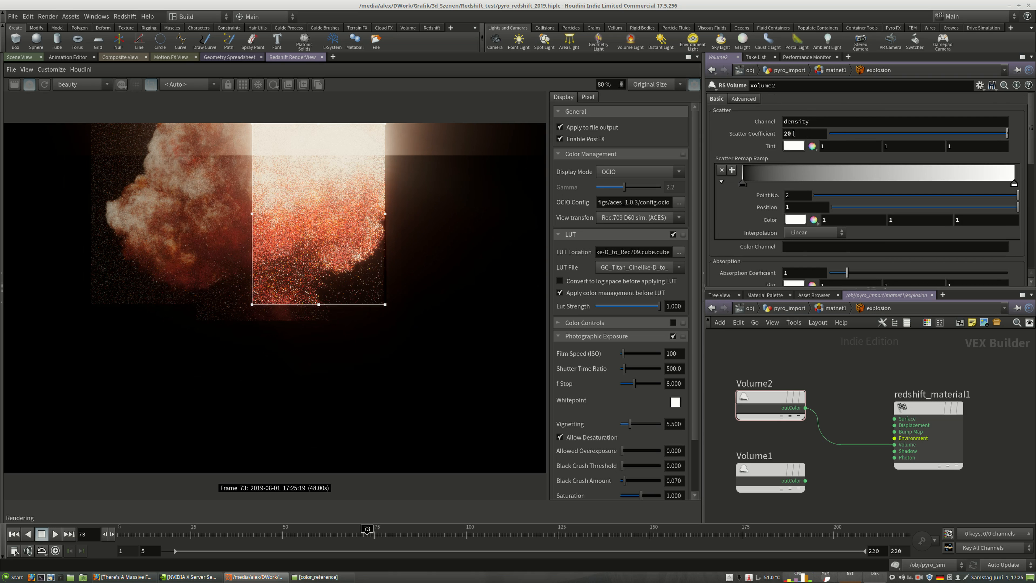
# Try absorption coefficients of 50 and 20 on Volume2
pyautogui.doubleClick(798, 269)
pyautogui.write('50')
pyautogui.press('Return')
pyautogui.doubleClick(798, 272)
pyautogui.write('20')
pyautogui.press('Return')
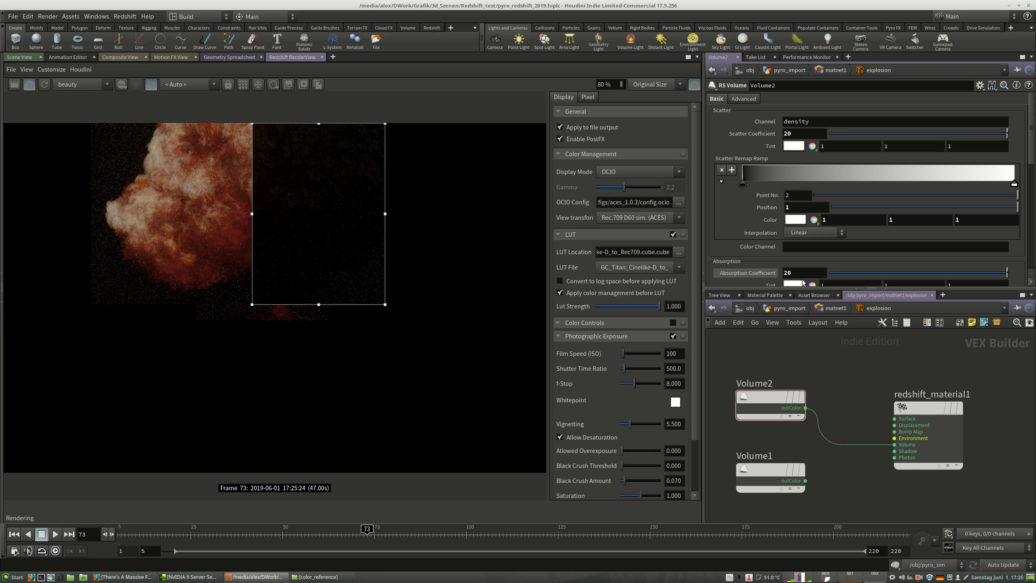
# Lower Volume2's absorption coefficient, trying 5 and 2 before settling on 3
pyautogui.doubleClick(802, 273)
pyautogui.write('5')
pyautogui.press('Return')
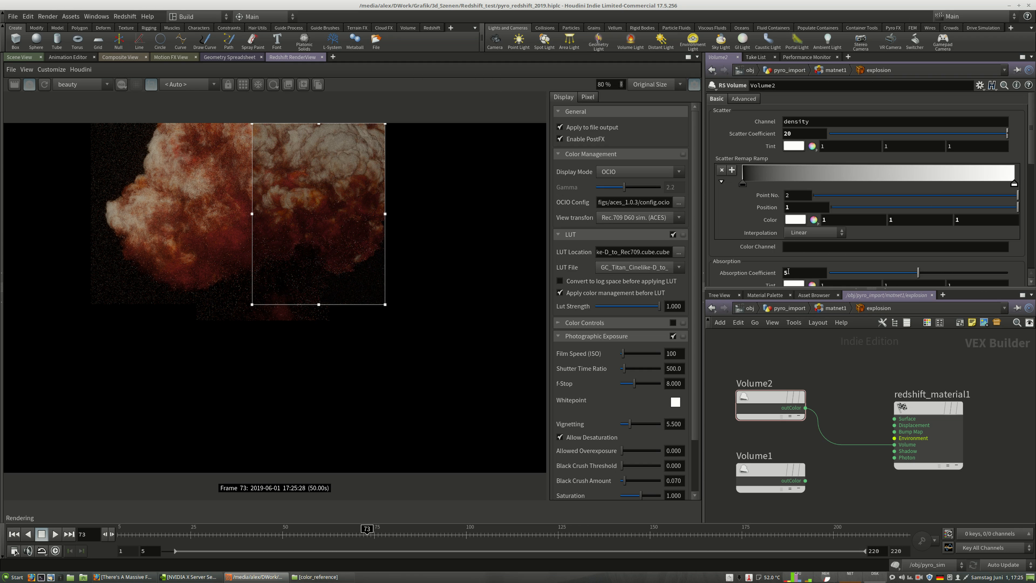
pyautogui.doubleClick(787, 271)
pyautogui.write('2')
pyautogui.press('Return')
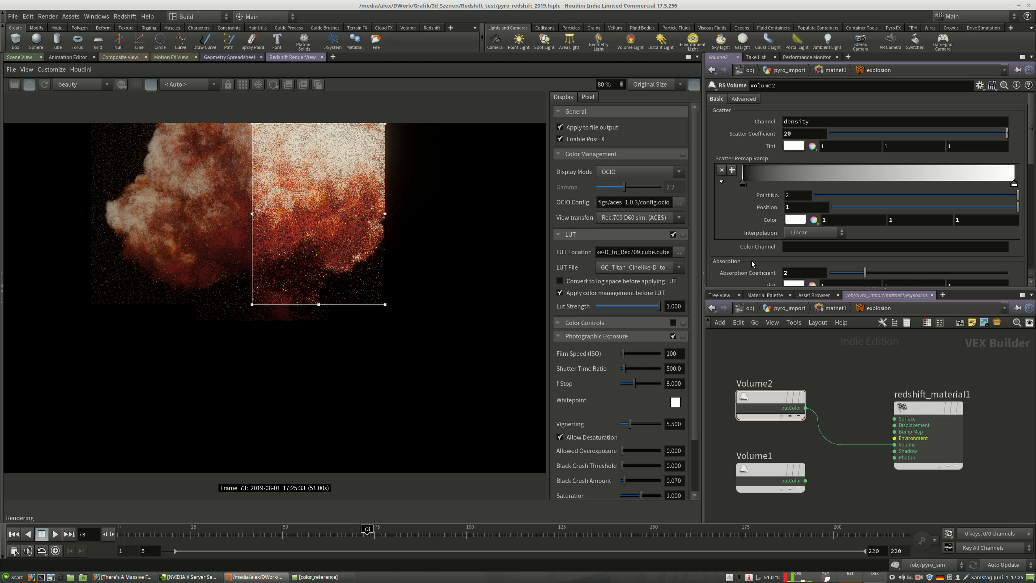
pyautogui.moveTo(803, 275); pyautogui.dragTo(780, 272)
pyautogui.write('3')
pyautogui.press('Return')
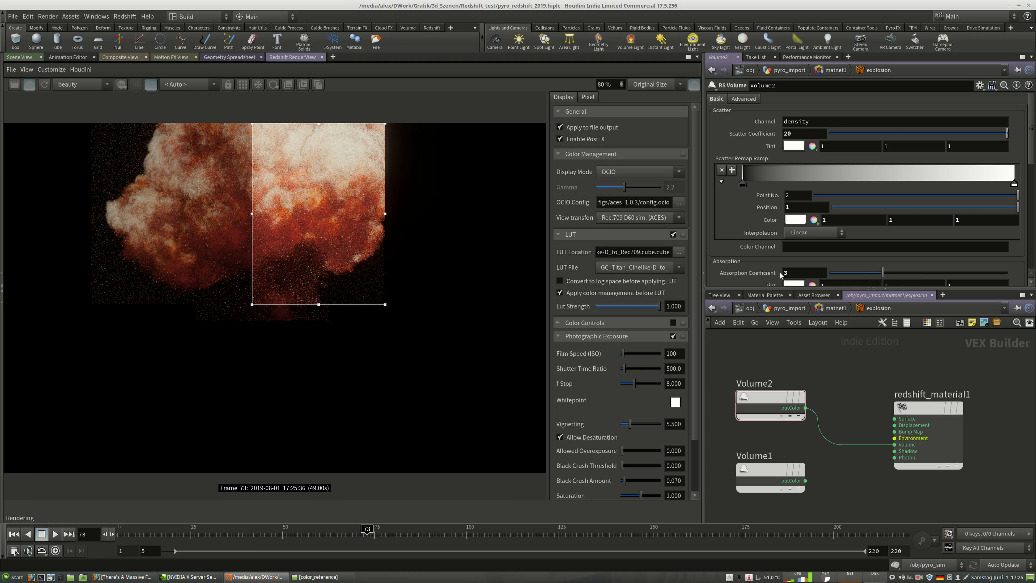
# Move the render region onto the left part of the cloud and raise the scatter coefficient through 30 and 40 to 50
pyautogui.moveTo(275, 202); pyautogui.dragTo(176, 214)
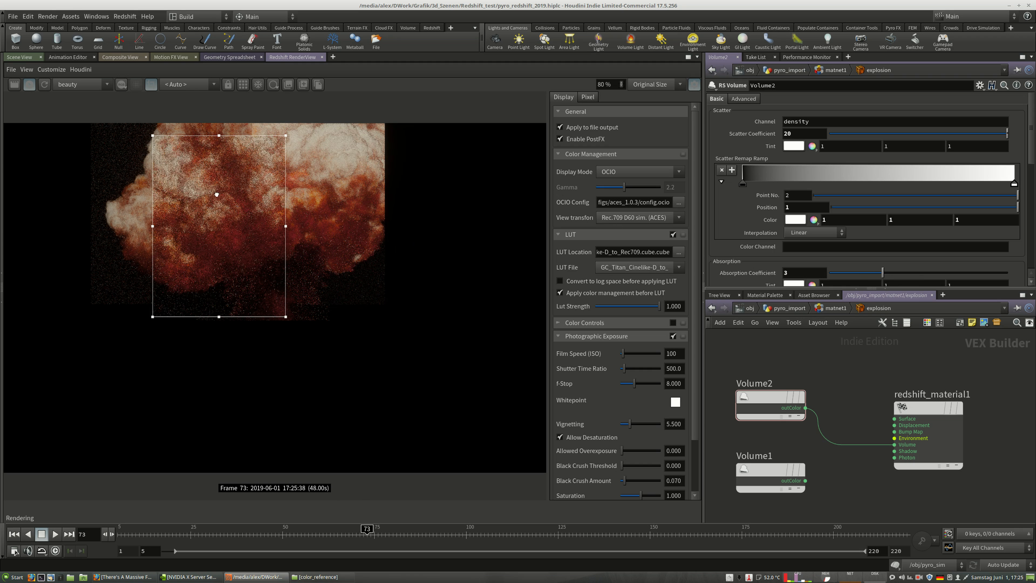
pyautogui.moveTo(206, 177); pyautogui.dragTo(175, 166)
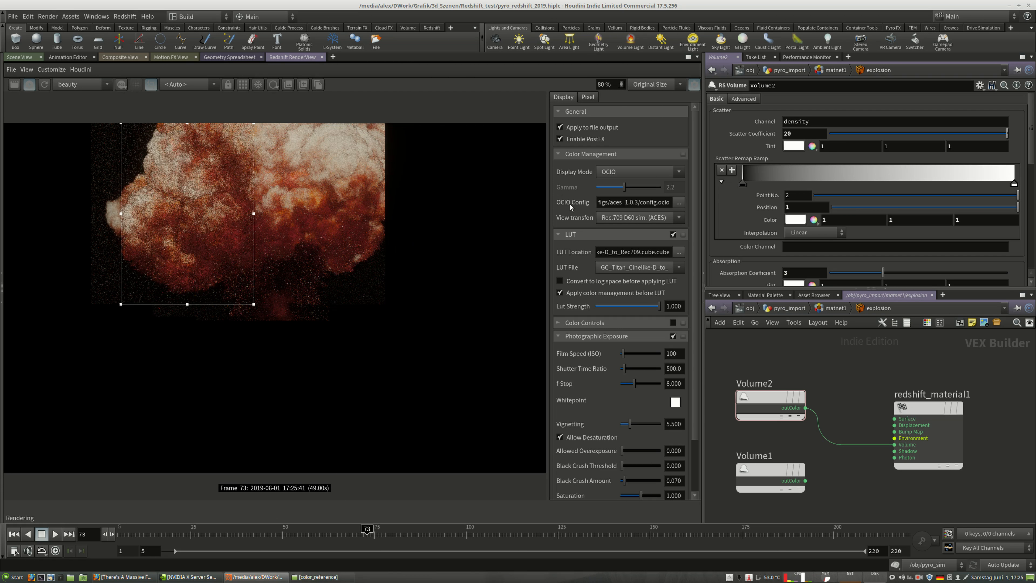
pyautogui.doubleClick(797, 133)
pyautogui.write('30')
pyautogui.press('Return')
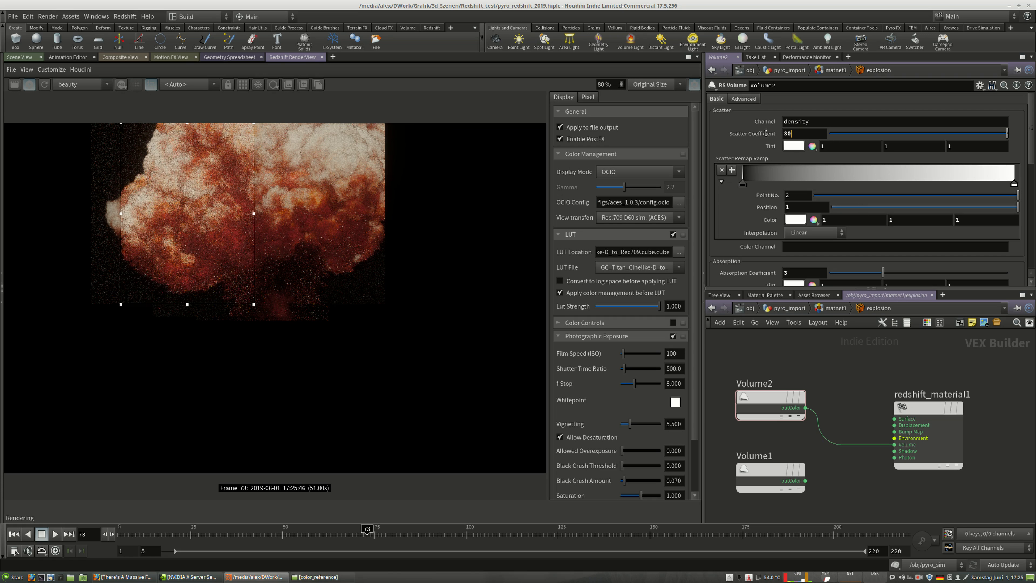
pyautogui.moveTo(766, 133); pyautogui.dragTo(767, 133)
pyautogui.write('40')
pyautogui.press('Return')
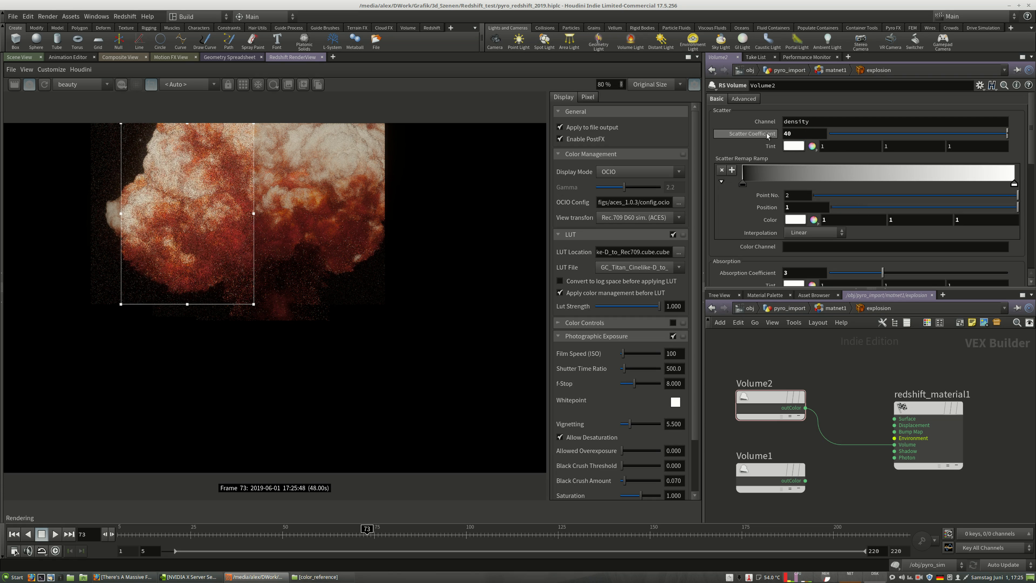
pyautogui.write('50')
pyautogui.press('Return')
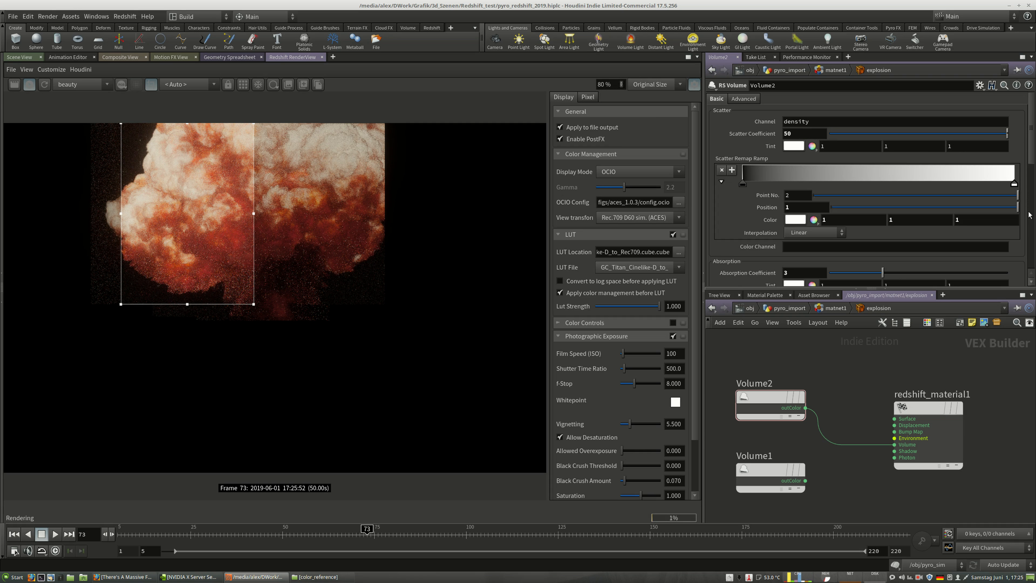
# Shift points along Volume2's emission remap ramp, placing the two dark red ones at 0.739195 and 0.794337
pyautogui.scroll(-3, 914, 264)
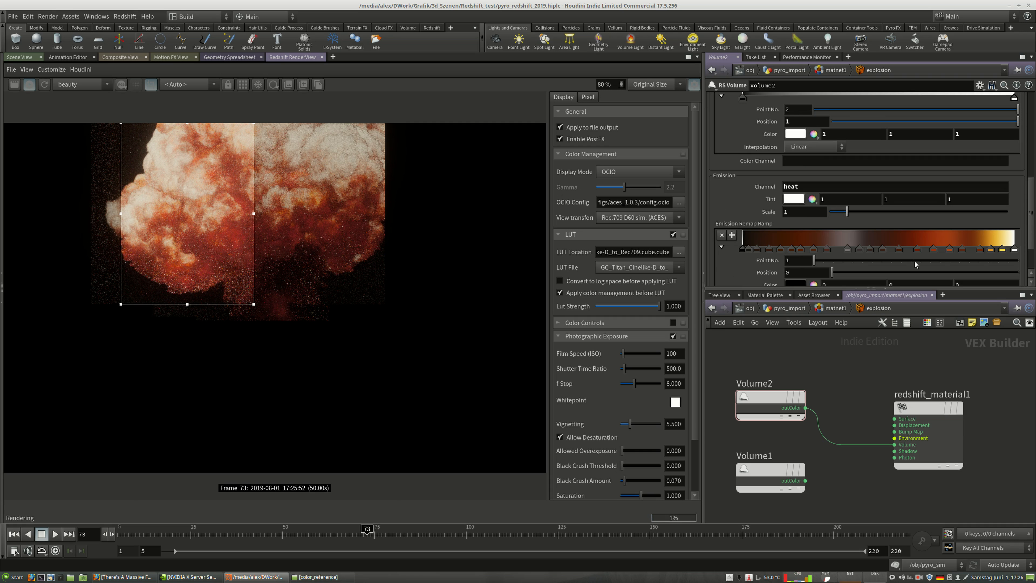
pyautogui.moveTo(847, 249); pyautogui.dragTo(943, 249)
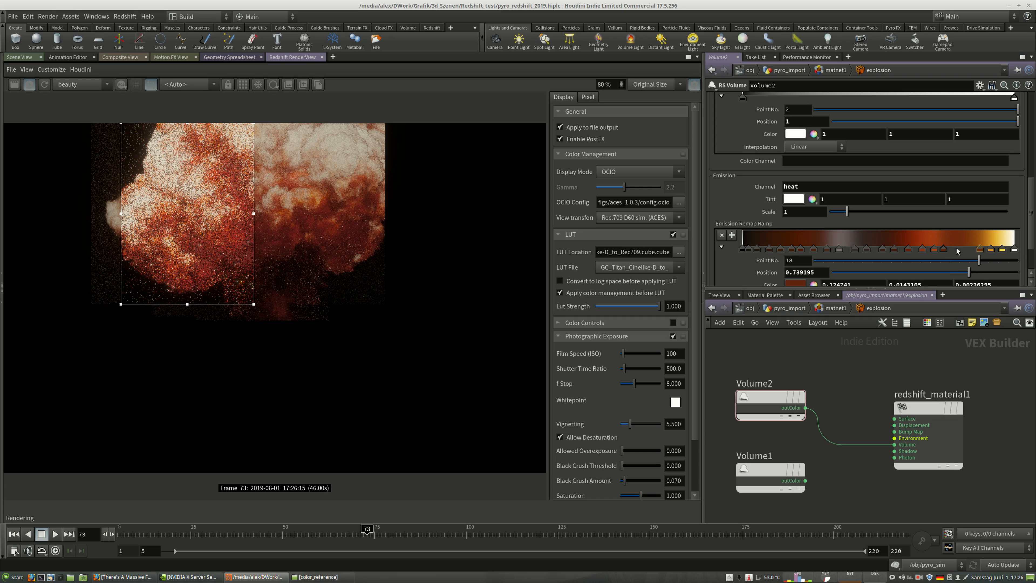
pyautogui.moveTo(977, 249); pyautogui.dragTo(959, 251)
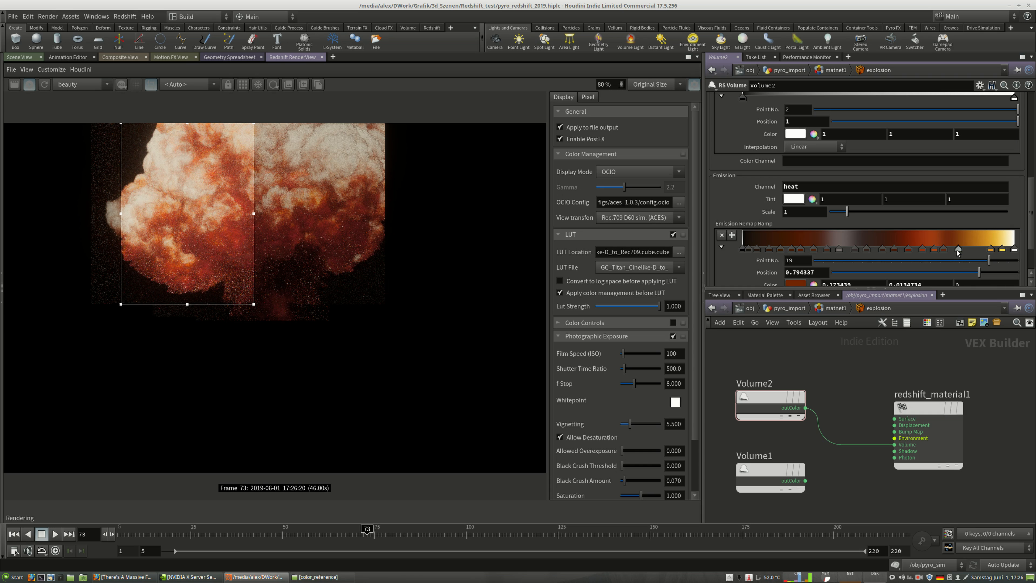
pyautogui.doubleClick(958, 249)
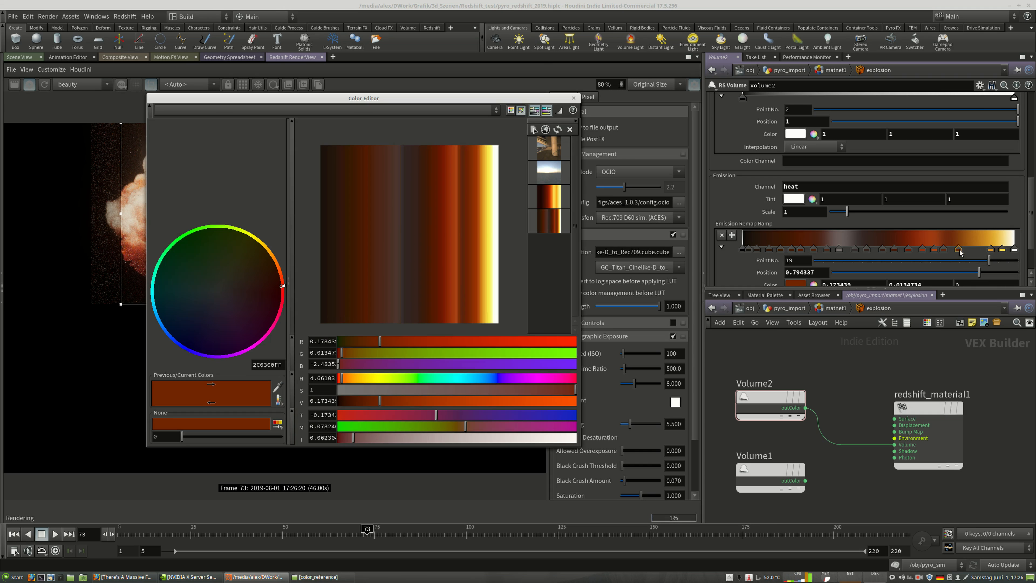
pyautogui.click(574, 98)
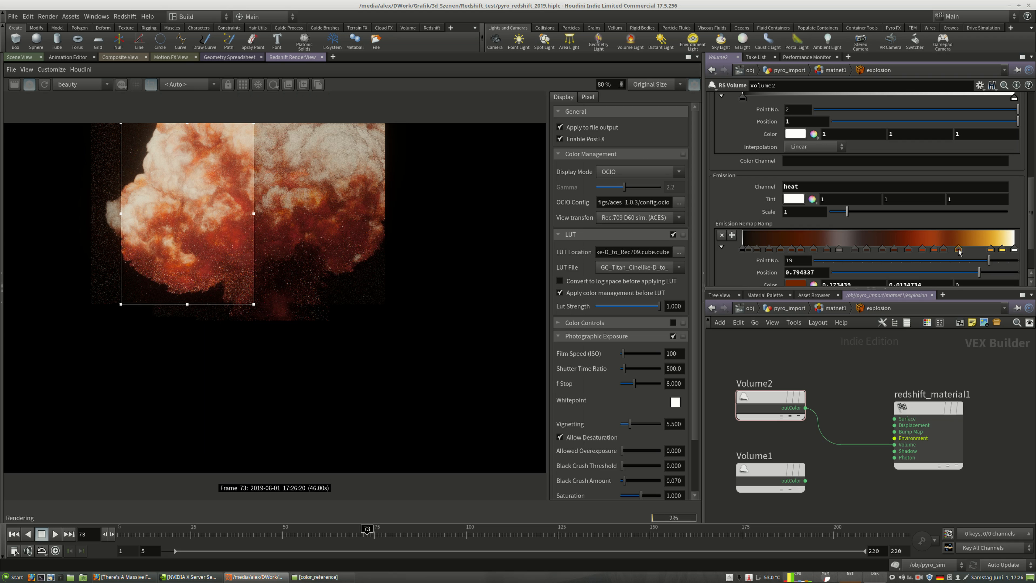
# Delete the two dark red points from the emission ramp and move the orange point to 0.798808 and the yellow one to 0.861401
pyautogui.click(943, 248)
pyautogui.press('Delete')
pyautogui.press('Delete')
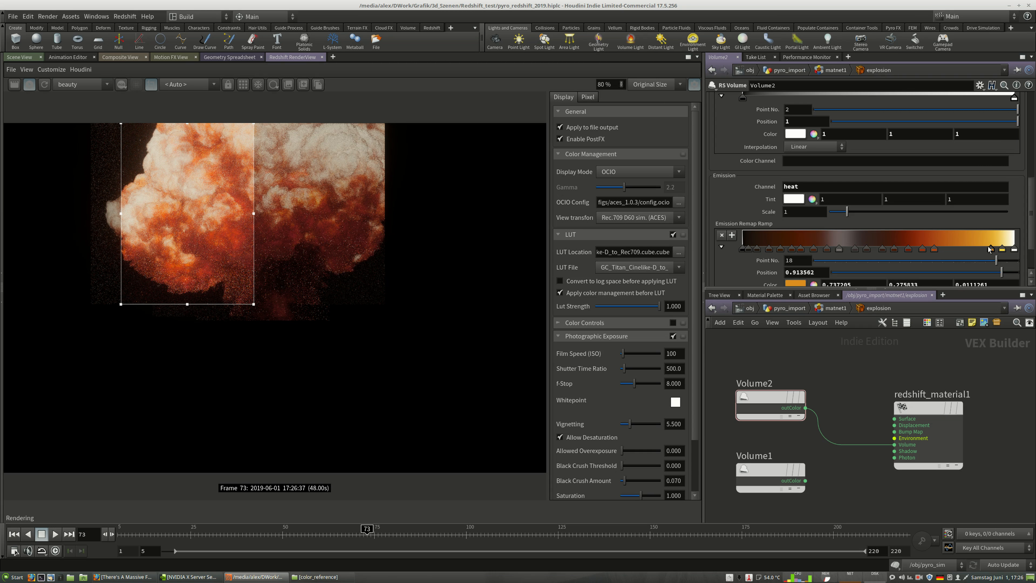
pyautogui.moveTo(990, 249); pyautogui.dragTo(960, 248)
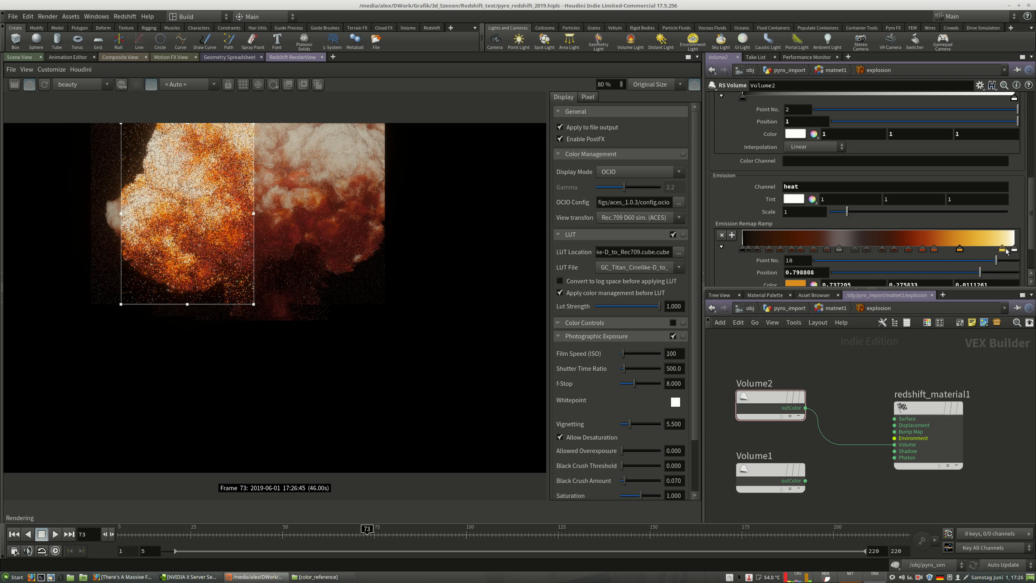
pyautogui.moveTo(1002, 248); pyautogui.dragTo(977, 247)
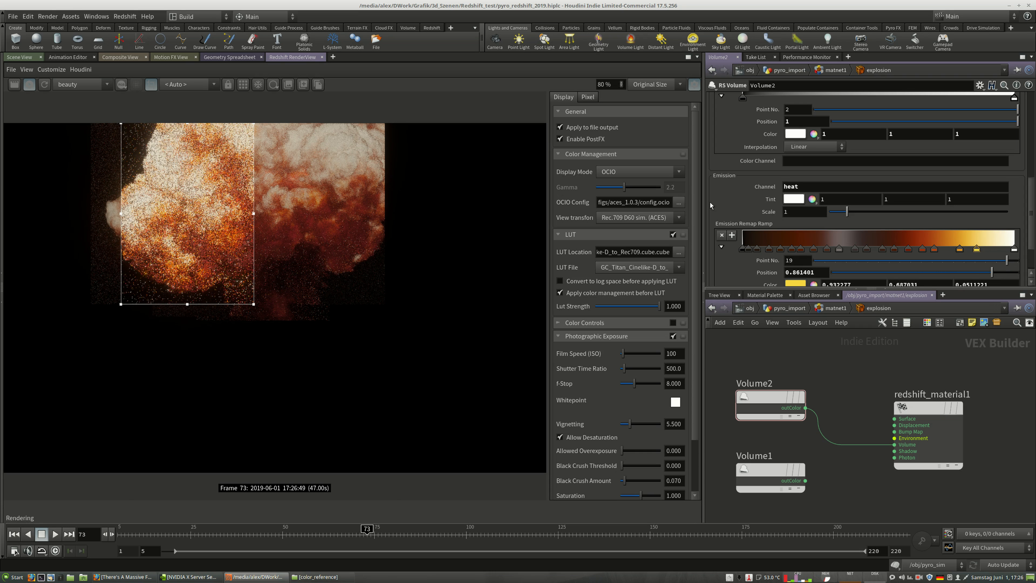
# Enlarge the render region to cover the cloud and stem, and move the red-orange emission ramp point to 0.737705
pyautogui.moveTo(253, 304); pyautogui.dragTo(387, 378)
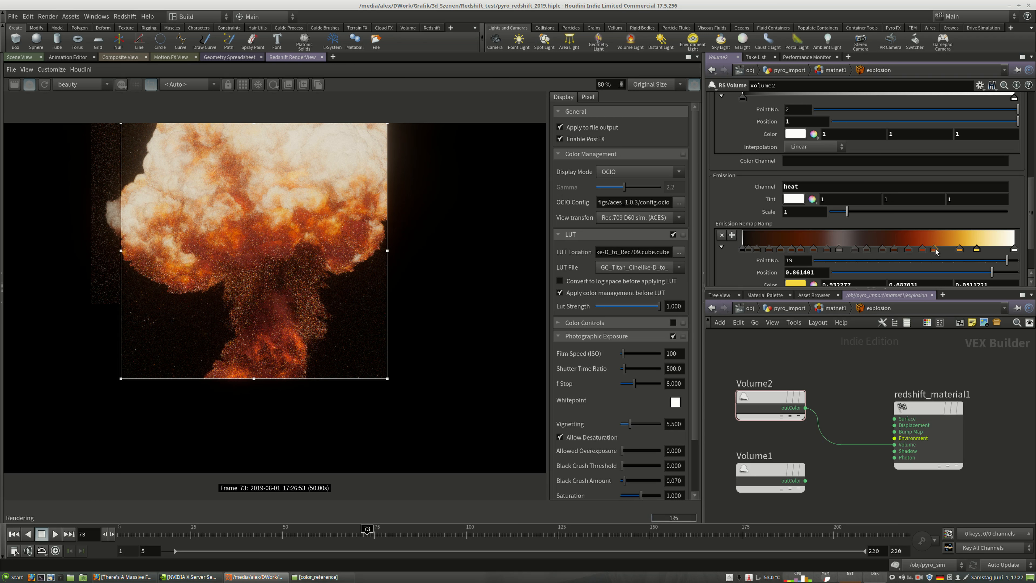
pyautogui.click(942, 249)
pyautogui.click(943, 249)
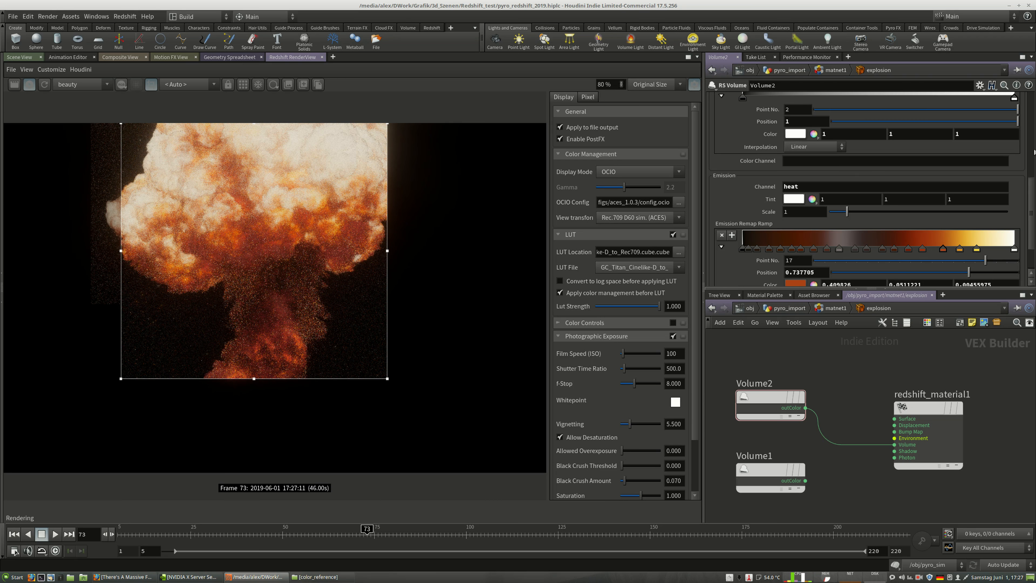
# Set Volume2's scatter coefficient to 80
pyautogui.scroll(3, 867, 188)
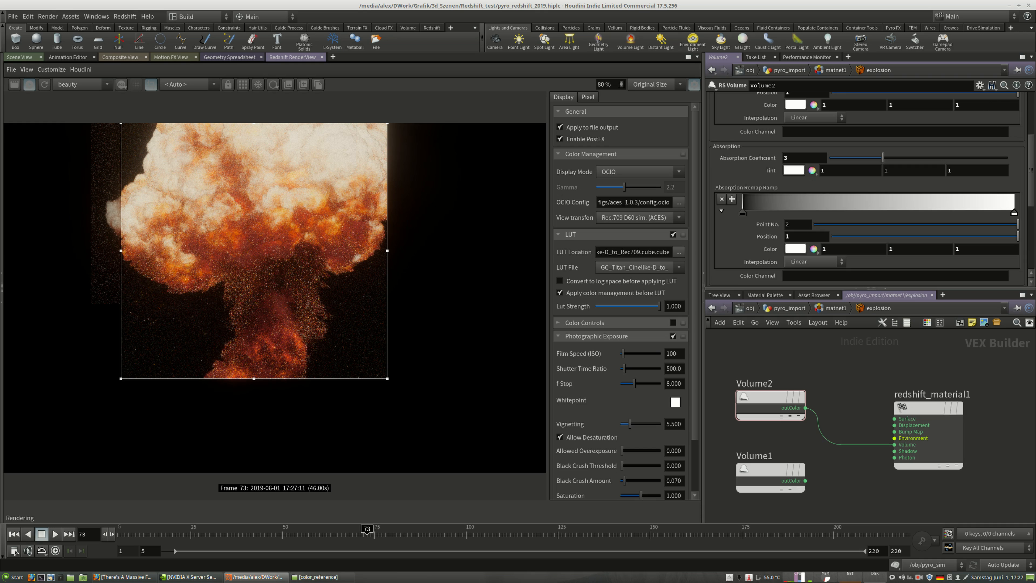
pyautogui.scroll(3, 867, 188)
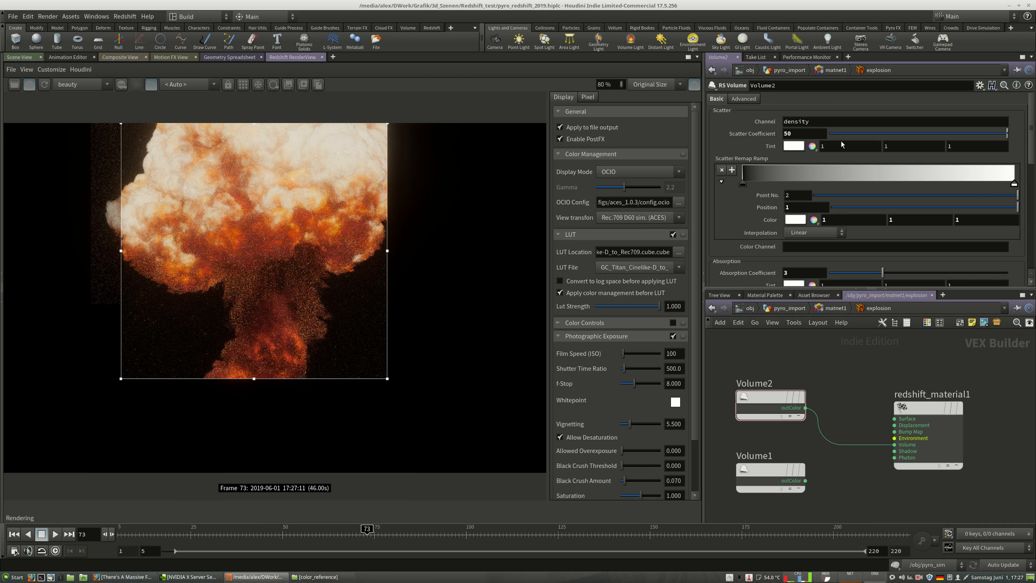
pyautogui.press('BackSpace')
pyautogui.press('BackSpace')
pyautogui.write('80')
pyautogui.press('Return')
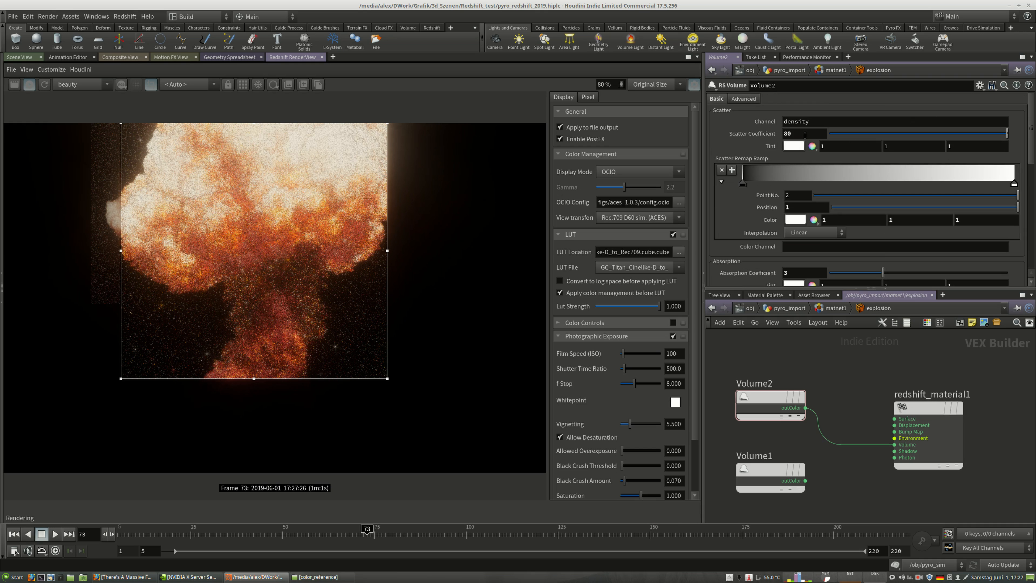
# Try a scatter coefficient of 30 on Volume2, and settle on 50
pyautogui.click(793, 134)
pyautogui.write('30')
pyautogui.press('Return')
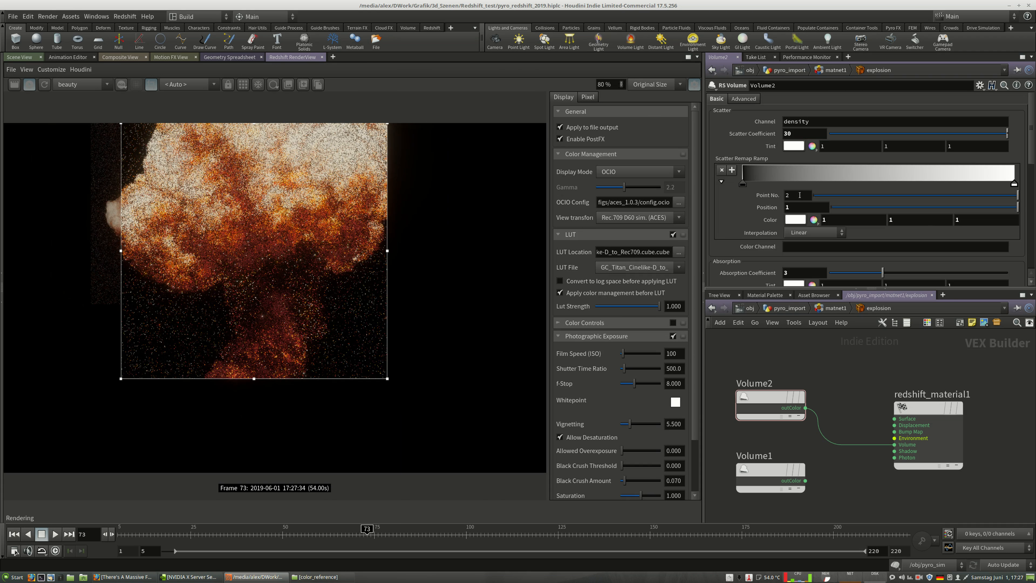
pyautogui.click(792, 133)
pyautogui.write('50')
pyautogui.press('Return')
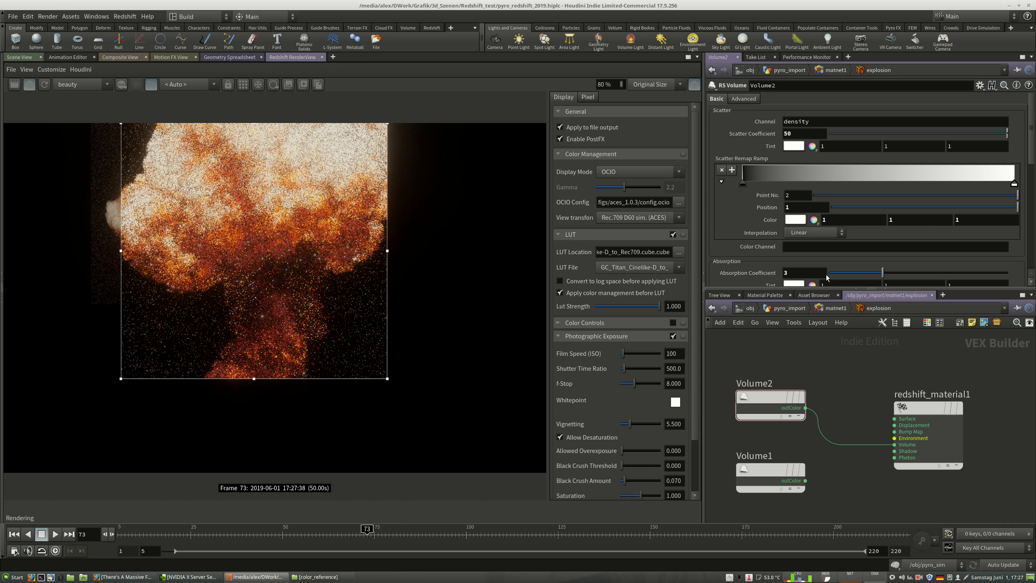
# Set Volume2's absorption coefficient to 5
pyautogui.click(803, 271)
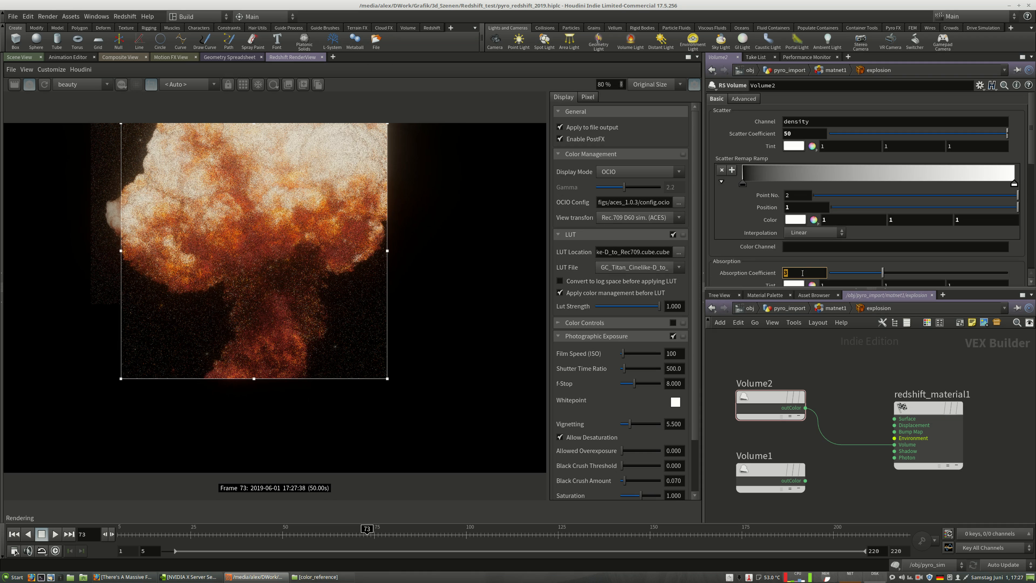
pyautogui.press('Return')
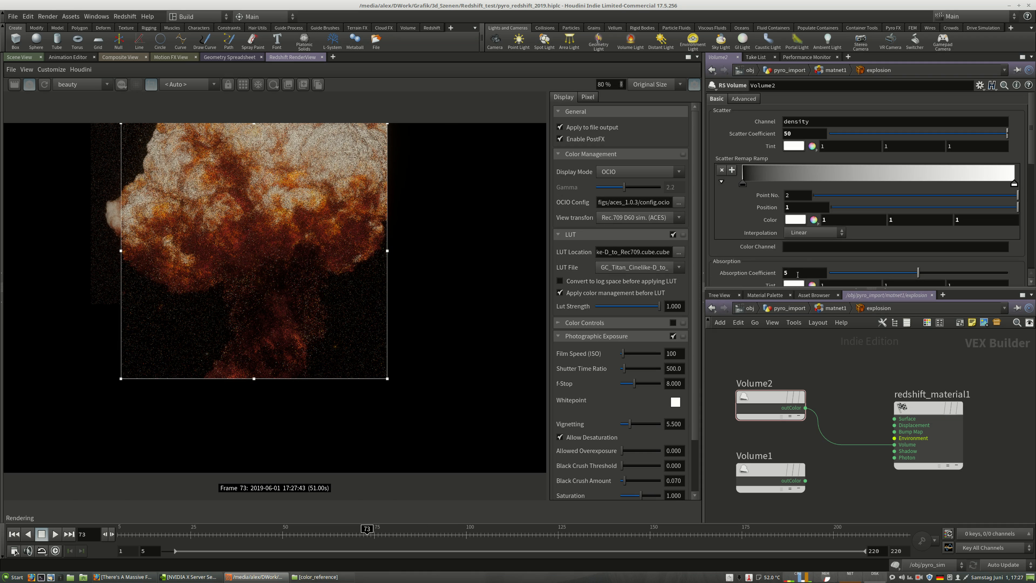
pyautogui.click(797, 273)
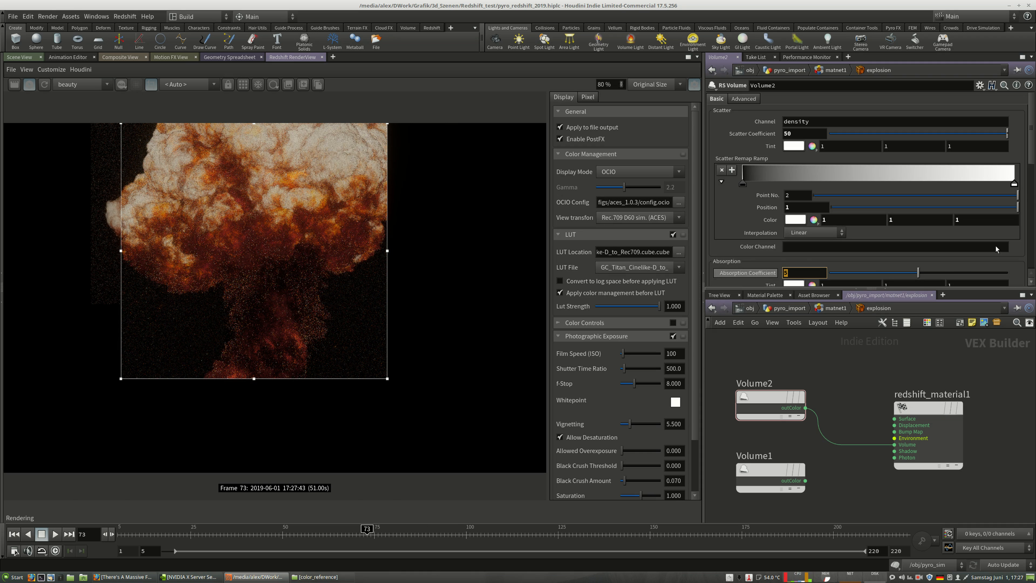
# Try moving the black point of Volume2's absorption remap ramp to 0.71386, and return it to 0
pyautogui.scroll(-5, 1028, 201)
pyautogui.moveTo(742, 213); pyautogui.dragTo(936, 217)
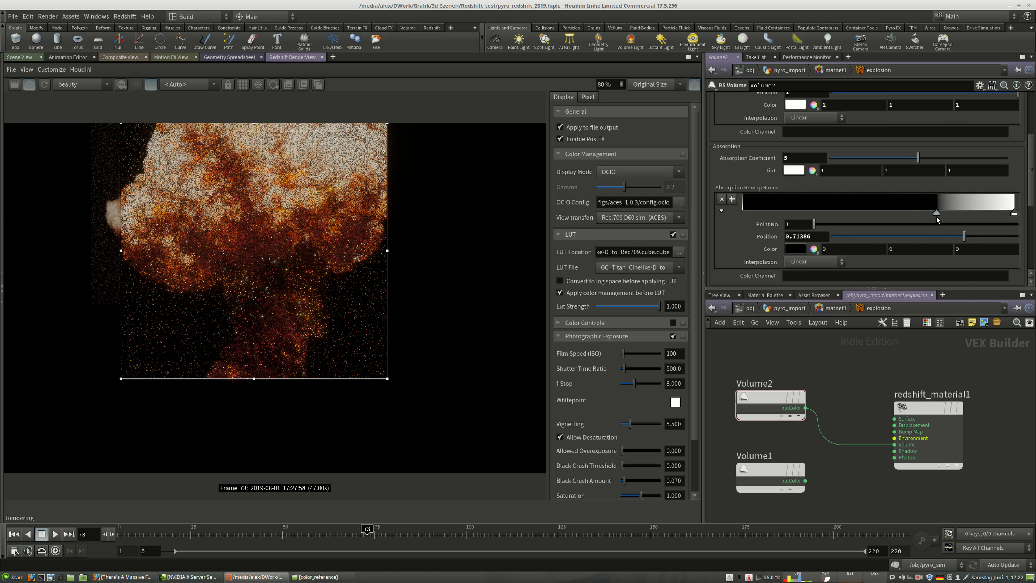
pyautogui.moveTo(936, 218); pyautogui.dragTo(742, 216)
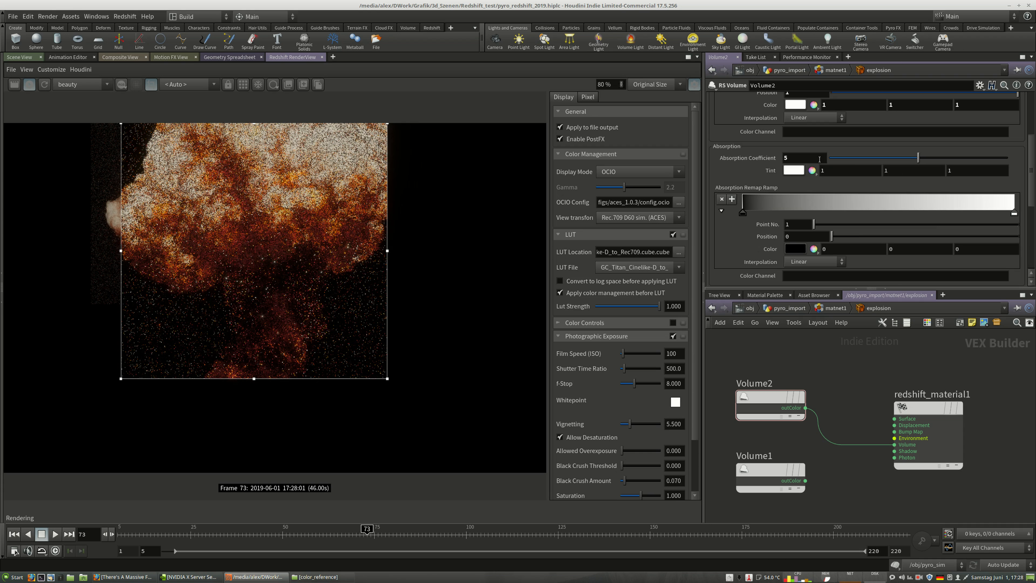
# Try an absorption coefficient of 2 on Volume2, and settle on 3
pyautogui.moveTo(793, 158); pyautogui.dragTo(770, 160)
pyautogui.write('2')
pyautogui.press('Return')
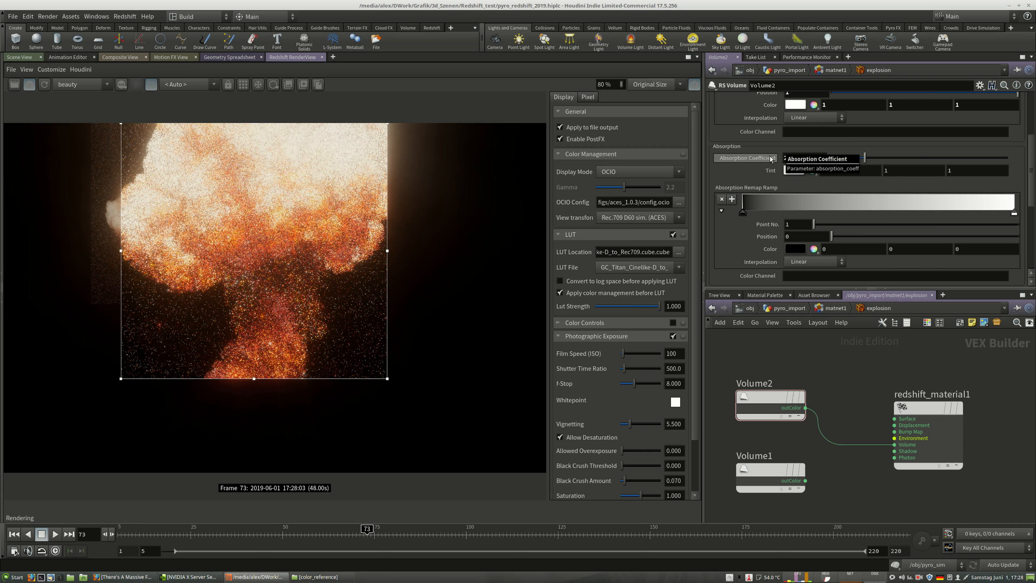
pyautogui.doubleClick(792, 157)
pyautogui.write('3')
pyautogui.press('Return')
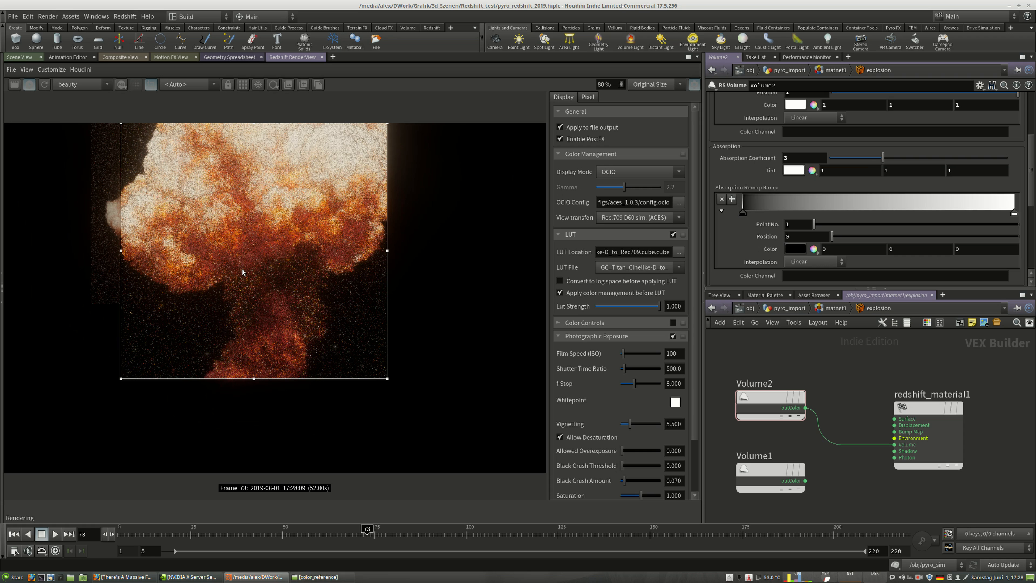
# Draw a small render region, move and resize it across the cloud and down the stem, and stop the interactive render
pyautogui.moveTo(198, 188); pyautogui.dragTo(256, 248)
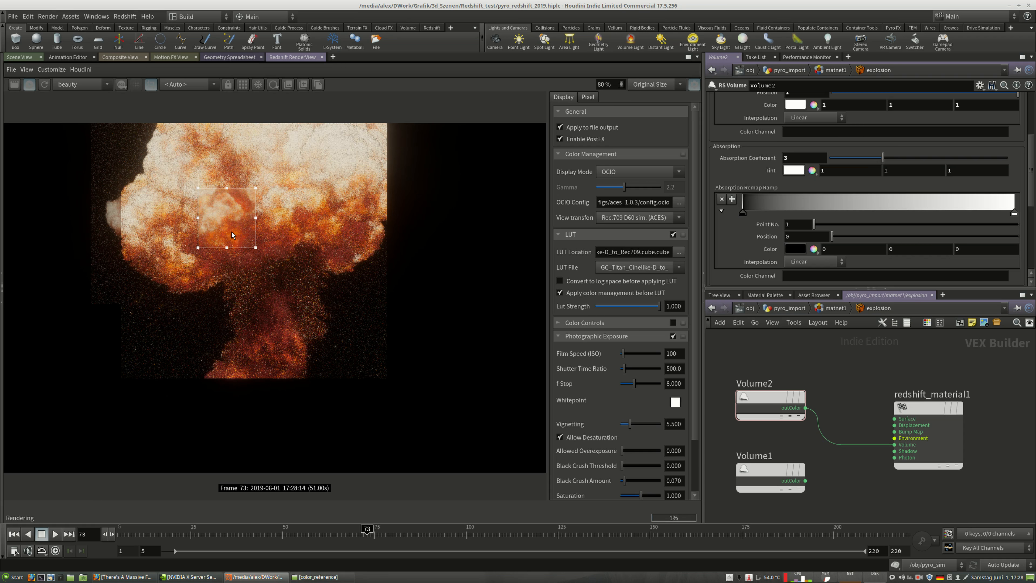
pyautogui.moveTo(231, 225); pyautogui.dragTo(339, 259)
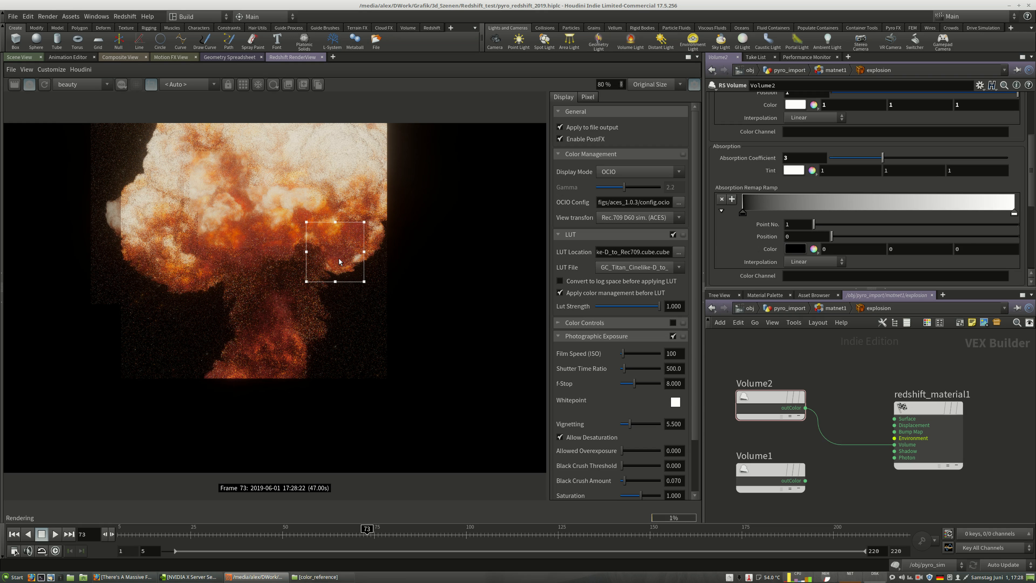
pyautogui.moveTo(339, 261); pyautogui.dragTo(290, 319)
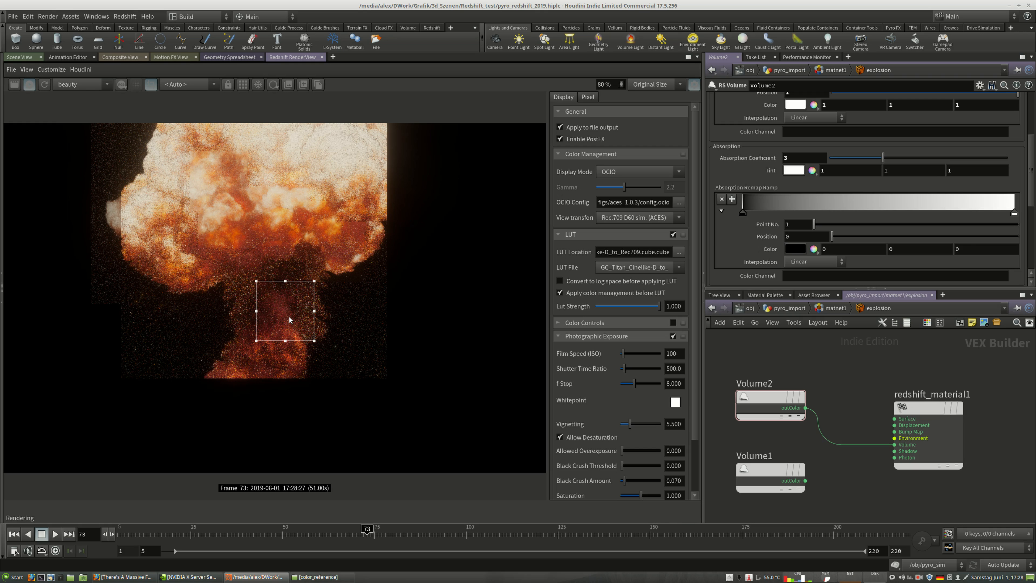
pyautogui.moveTo(288, 317)
pyautogui.mouseDown()
pyautogui.moveTo(261, 311)
pyautogui.moveTo(252, 284)
pyautogui.moveTo(257, 406)
pyautogui.moveTo(280, 412)
pyautogui.moveTo(271, 437)
pyautogui.moveTo(291, 330)
pyautogui.mouseUp()
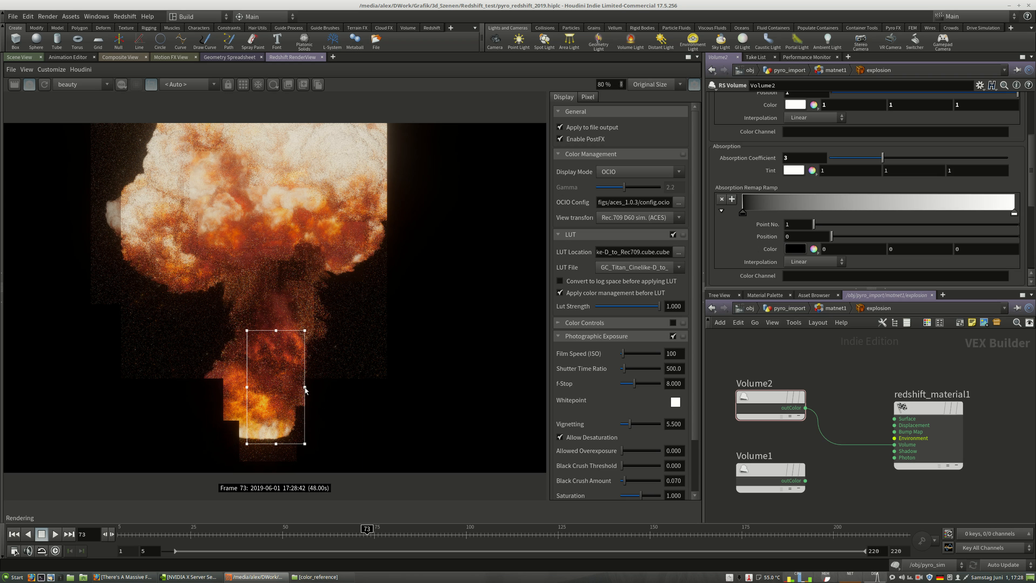
pyautogui.moveTo(307, 385); pyautogui.dragTo(331, 388)
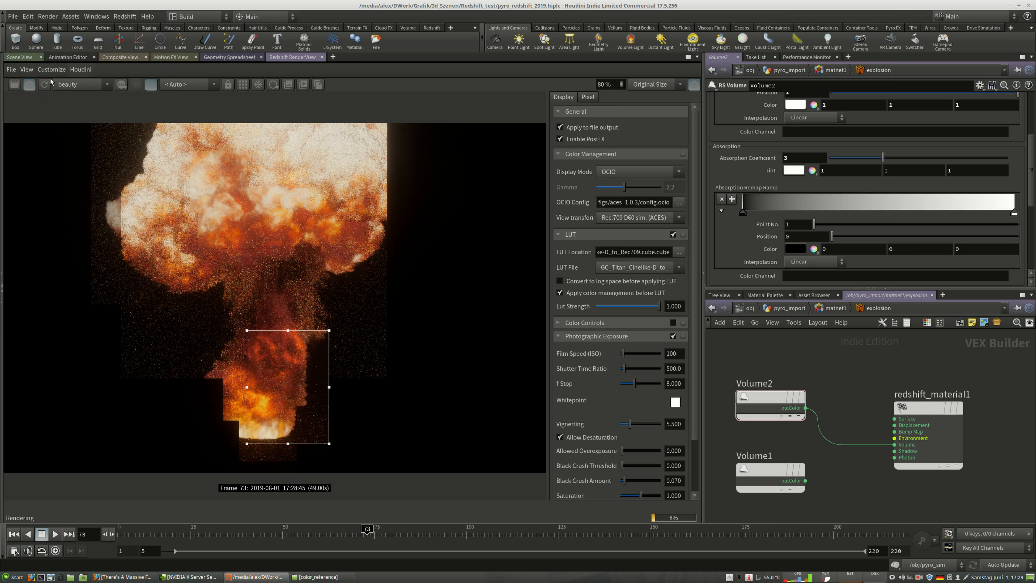
pyautogui.click(28, 84)
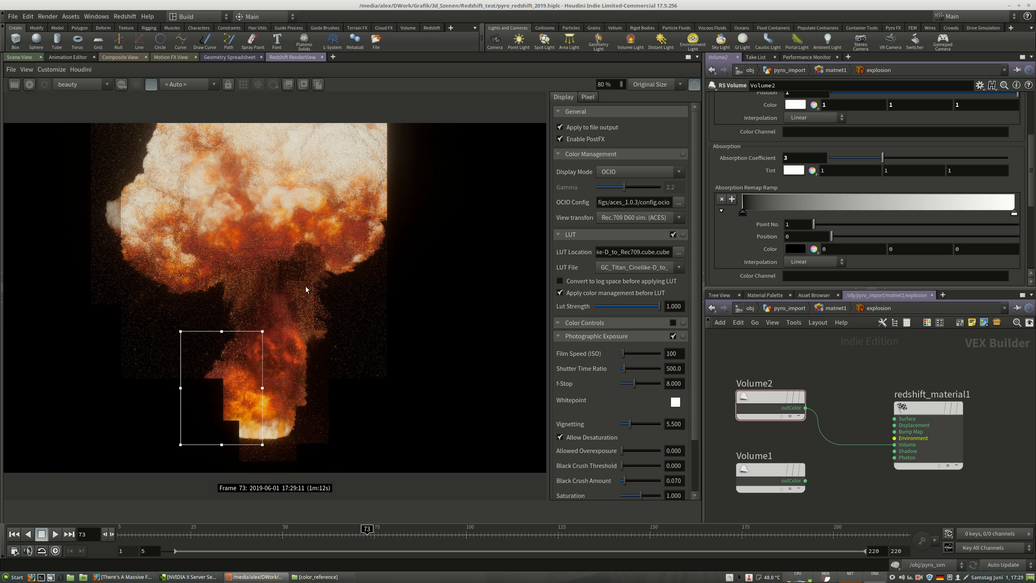
# Go to the out network and examine Redshift_ROP1's common output settings, including the file prefix and EXR options
pyautogui.click(750, 309)
pyautogui.click(776, 309)
pyautogui.click(817, 367)
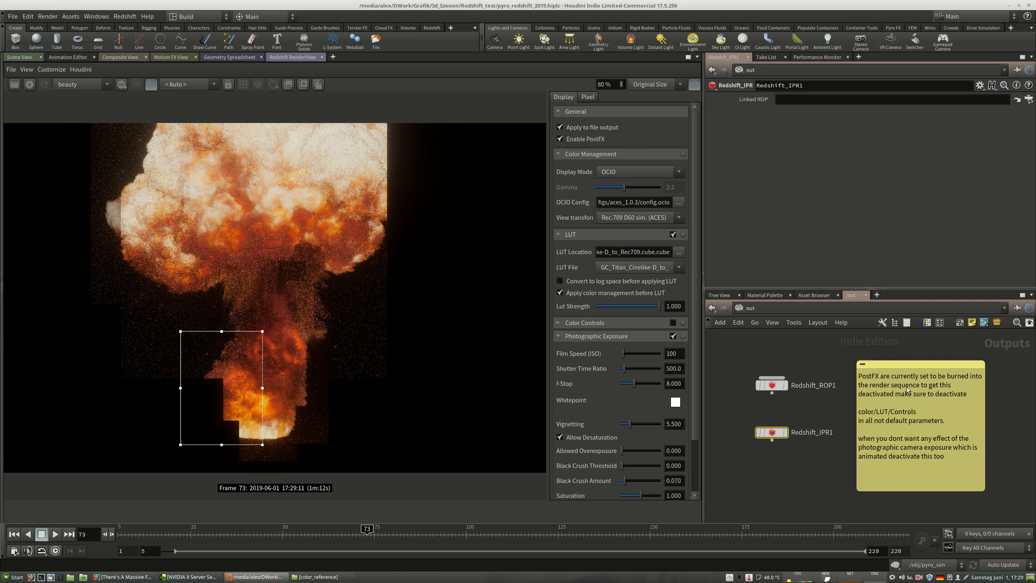
pyautogui.click(771, 385)
pyautogui.click(739, 169)
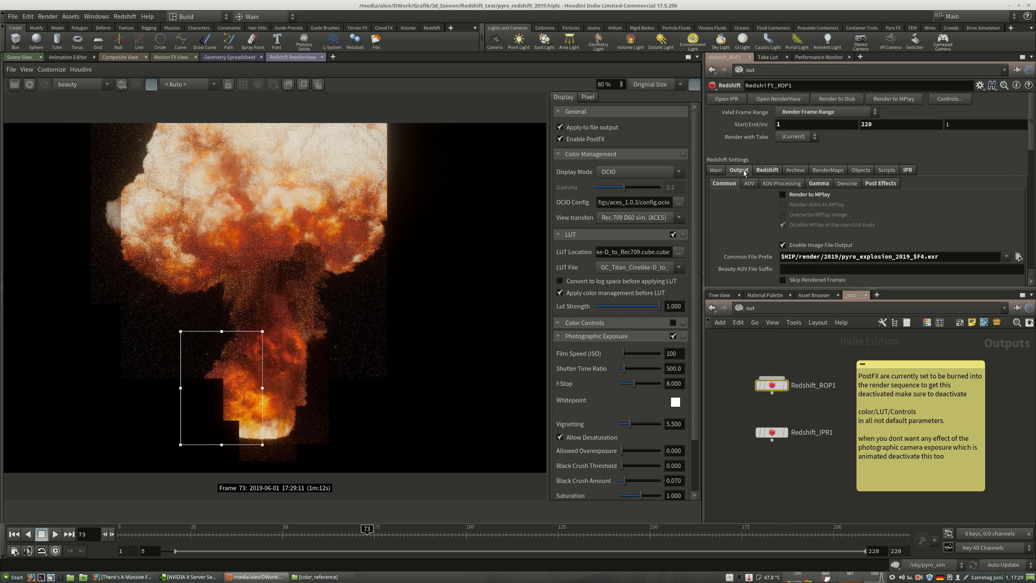
pyautogui.scroll(-3, 1000, 192)
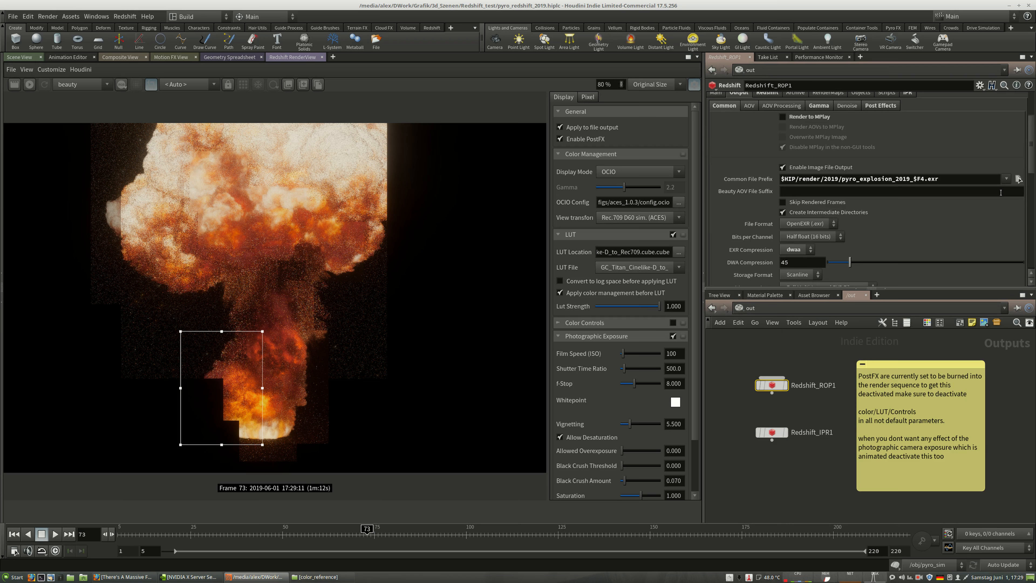
pyautogui.scroll(3, 942, 223)
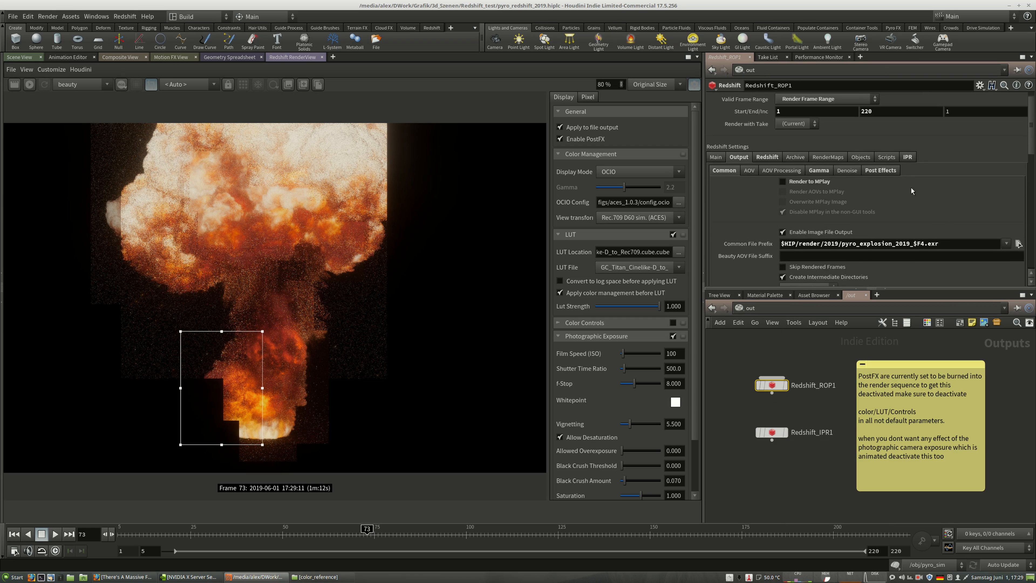
# Examine Redshift_ROP1's post effects settings for HDR files, its common output options and its gamma settings
pyautogui.click(880, 169)
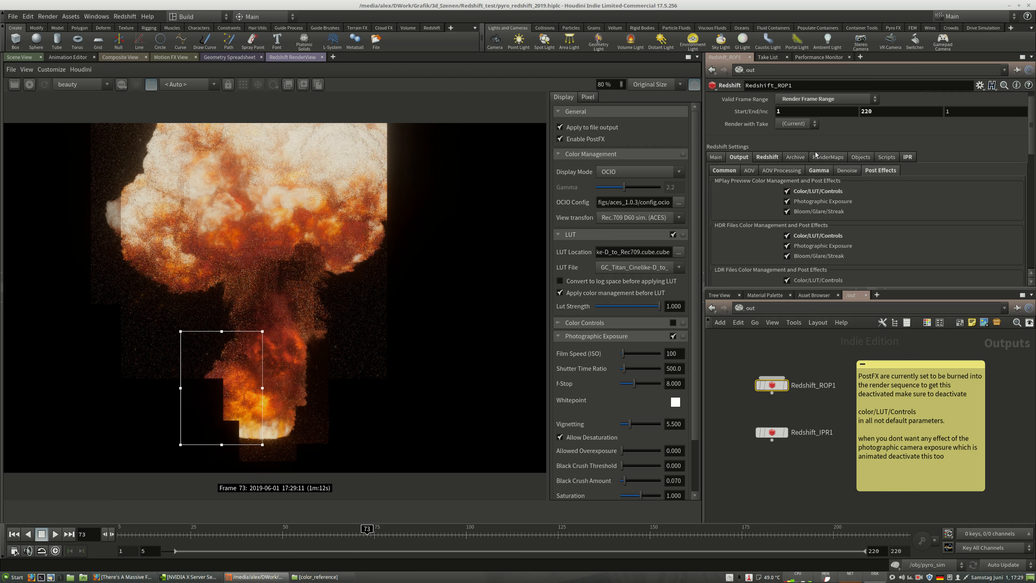
pyautogui.click(728, 171)
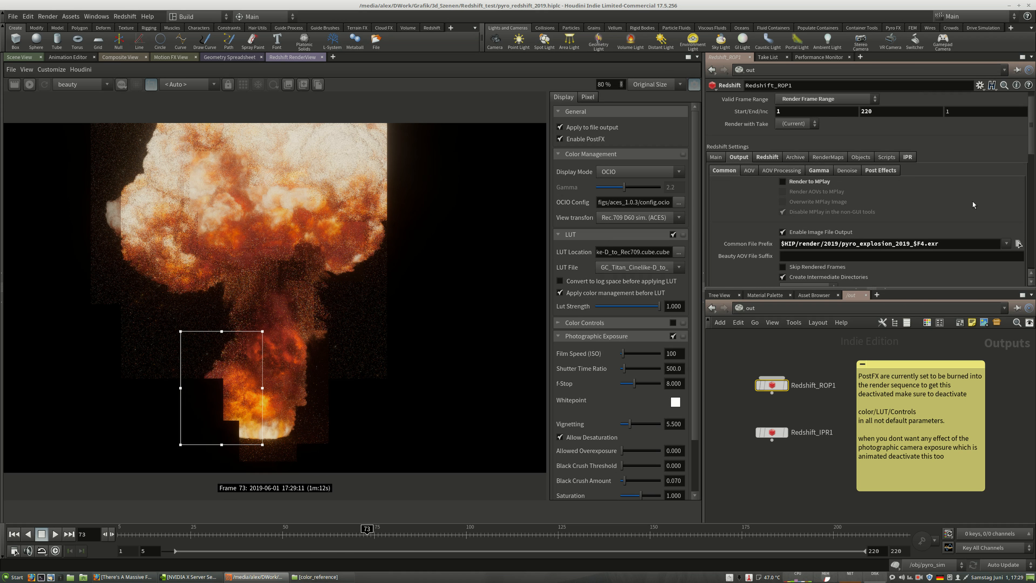
pyautogui.scroll(-3, 972, 201)
pyautogui.scroll(3, 904, 176)
pyautogui.click(881, 171)
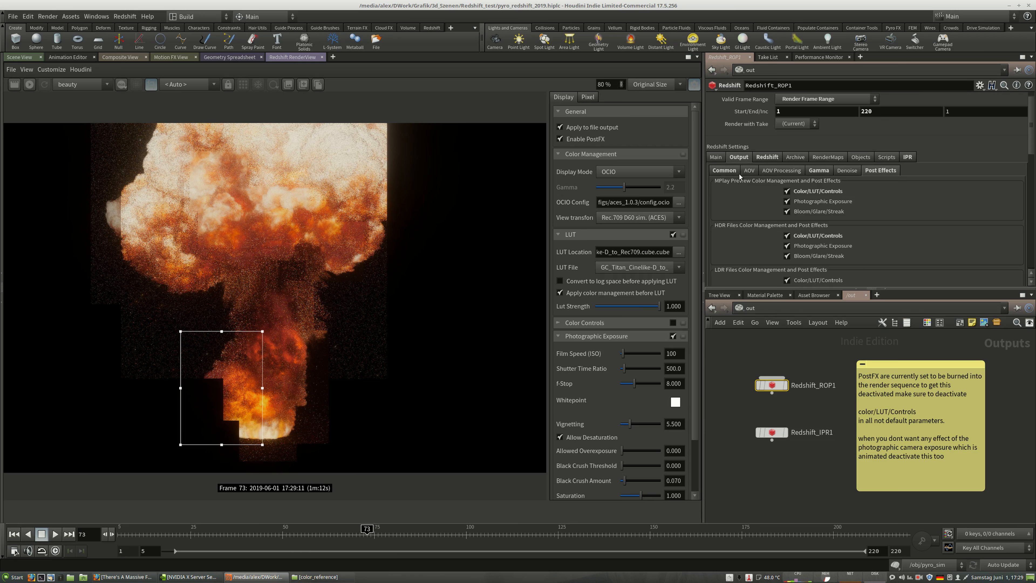
pyautogui.click(828, 170)
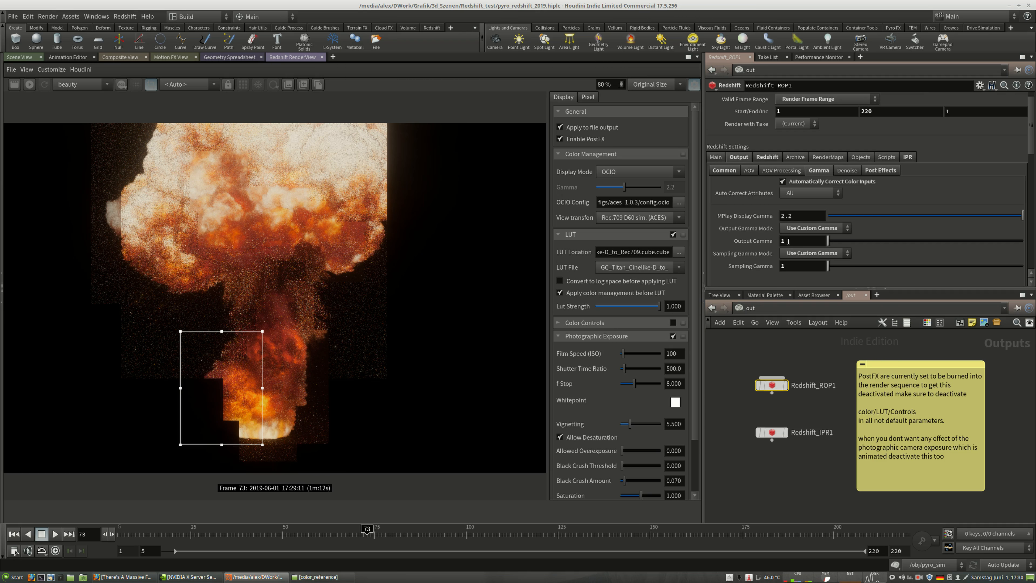
# Set Redshift_ROP1's unified sampling adaptive error threshold to 0.02 and open the max samples value for editing
pyautogui.click(722, 171)
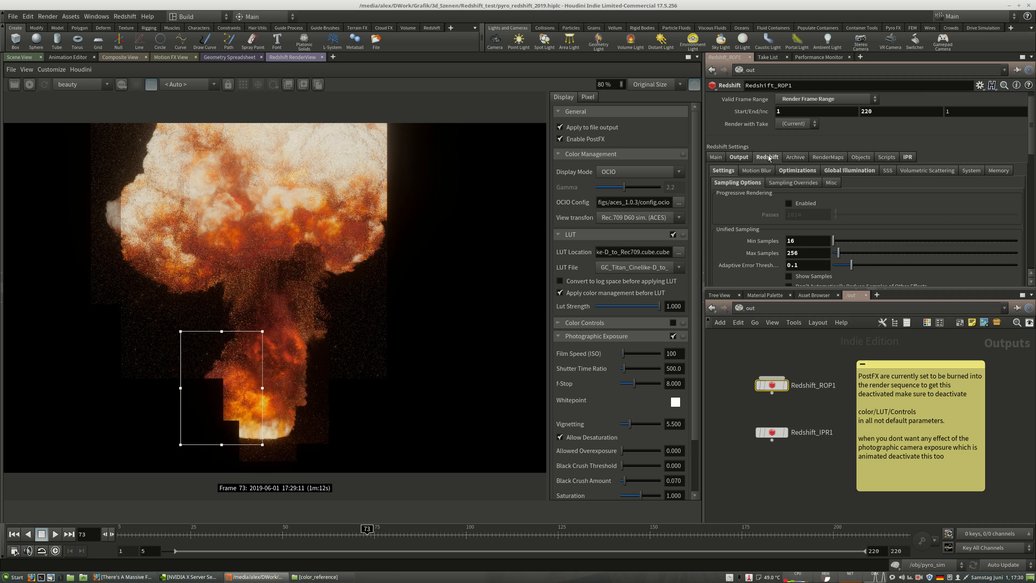
pyautogui.scroll(-3, 775, 183)
pyautogui.click(812, 187)
pyautogui.press('Return')
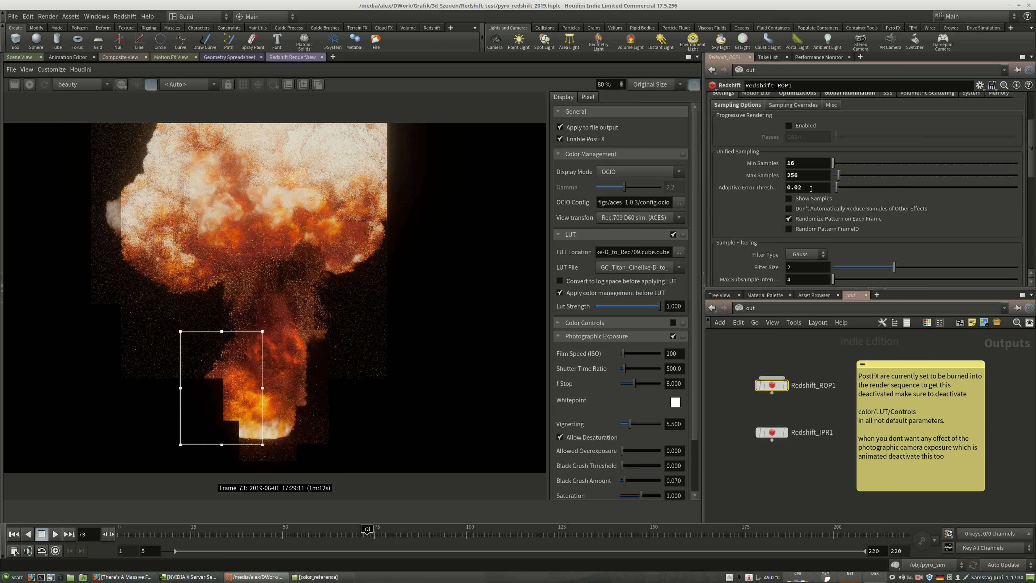
pyautogui.write('2')
pyautogui.click(801, 176)
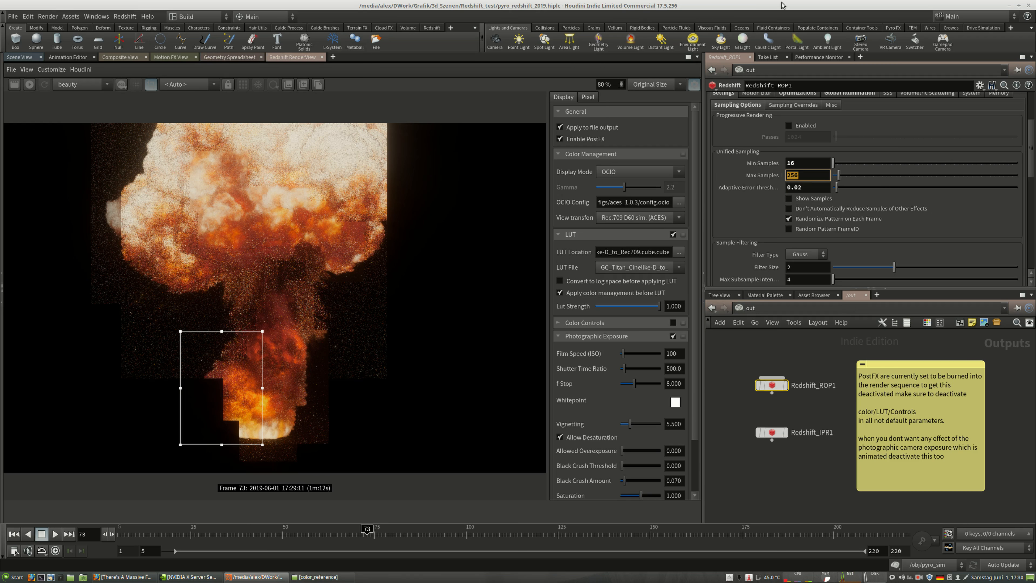
# Quit Houdini, discarding the scene changes, and launch Natron
pyautogui.click(1028, 6)
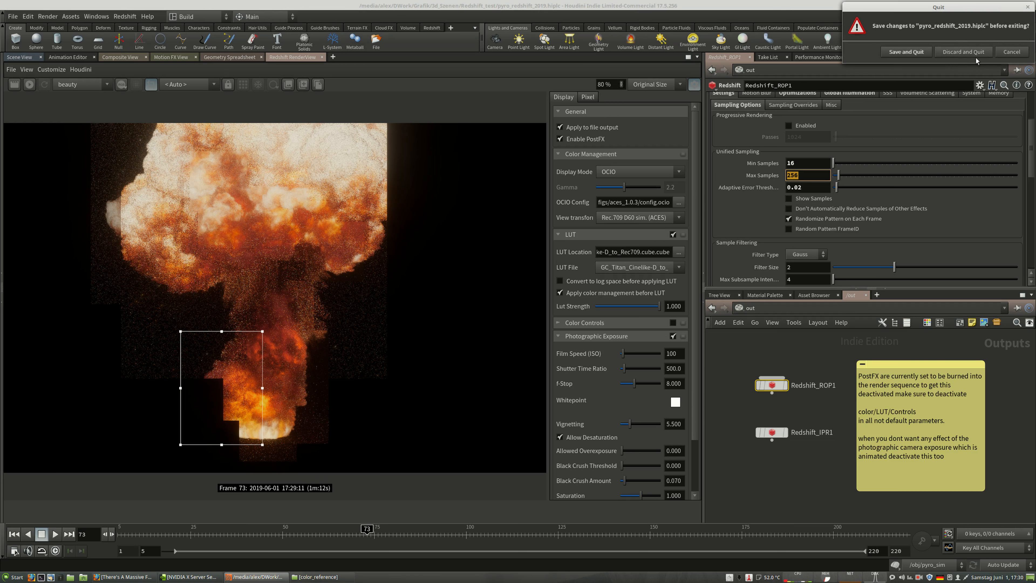
pyautogui.click(961, 56)
pyautogui.click(961, 56)
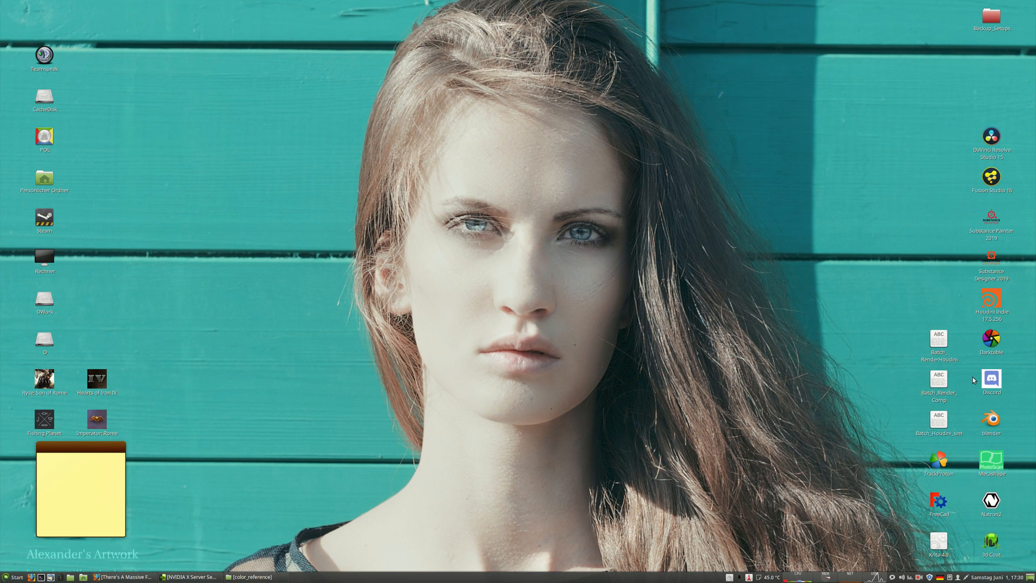
pyautogui.doubleClick(992, 502)
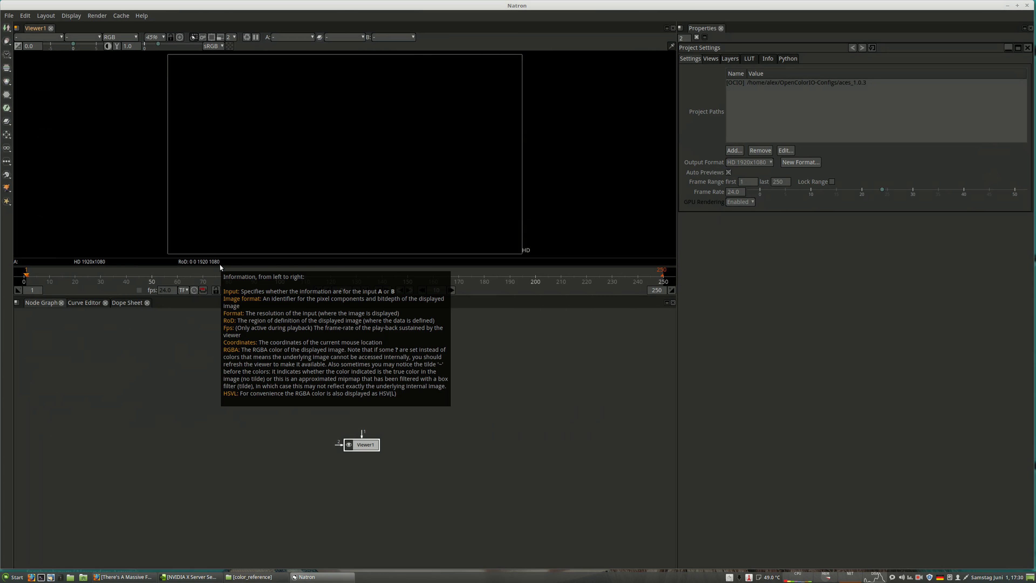
# Add a Neat Video Reduce Noise node to the node graph, placed above Viewer1 and connected to it
pyautogui.rightClick(317, 378)
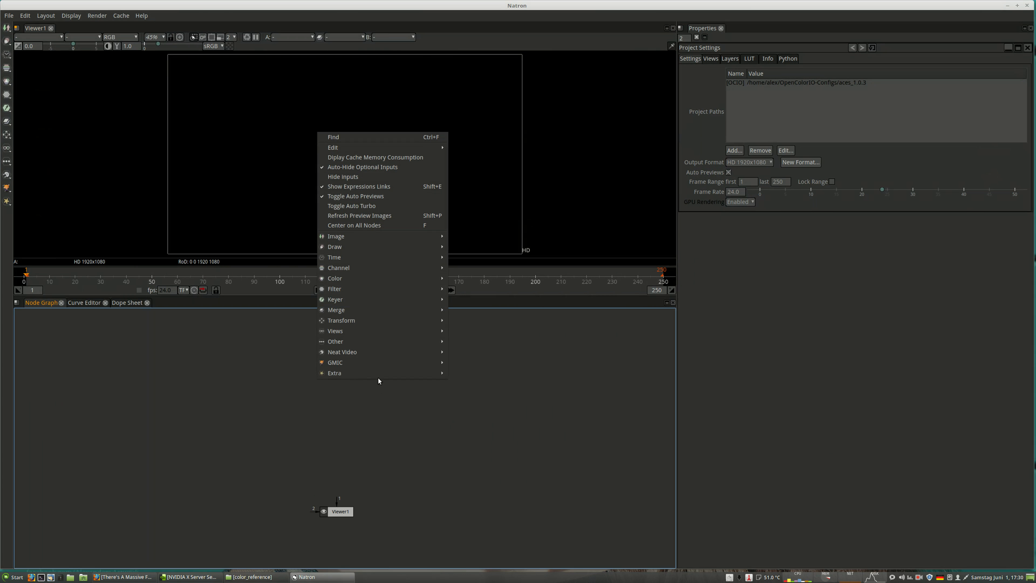
pyautogui.click(473, 351)
pyautogui.moveTo(383, 453); pyautogui.dragTo(348, 432)
pyautogui.click(412, 483)
pyautogui.moveTo(337, 501); pyautogui.dragTo(337, 456)
pyautogui.click(347, 379)
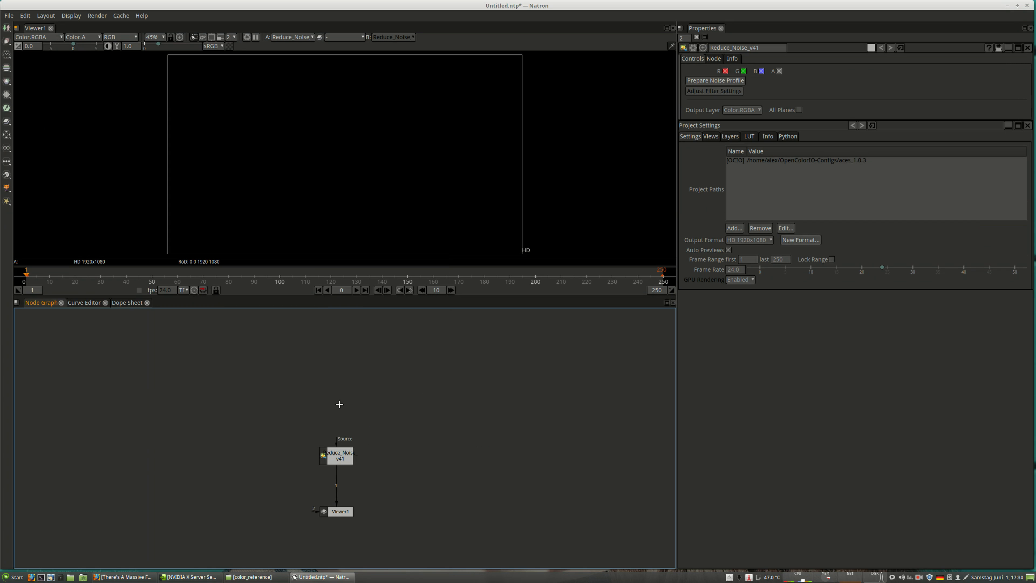
# Read in the pyro_explosion_2019_####.exr sequence from render/2019 and place its node above Reduce_Noise_v41, connected to the Source input
pyautogui.rightClick(329, 355)
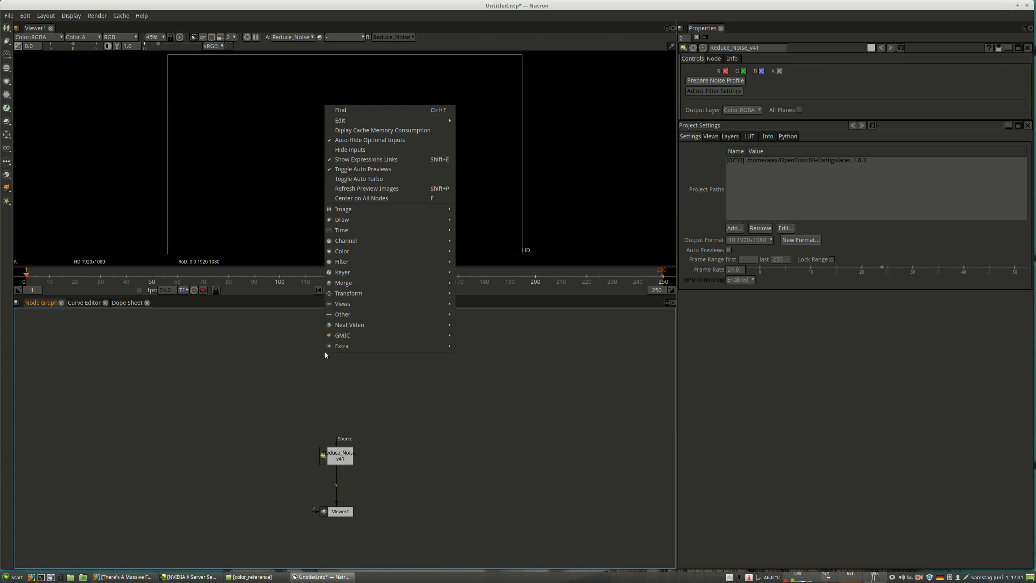
pyautogui.click(262, 361)
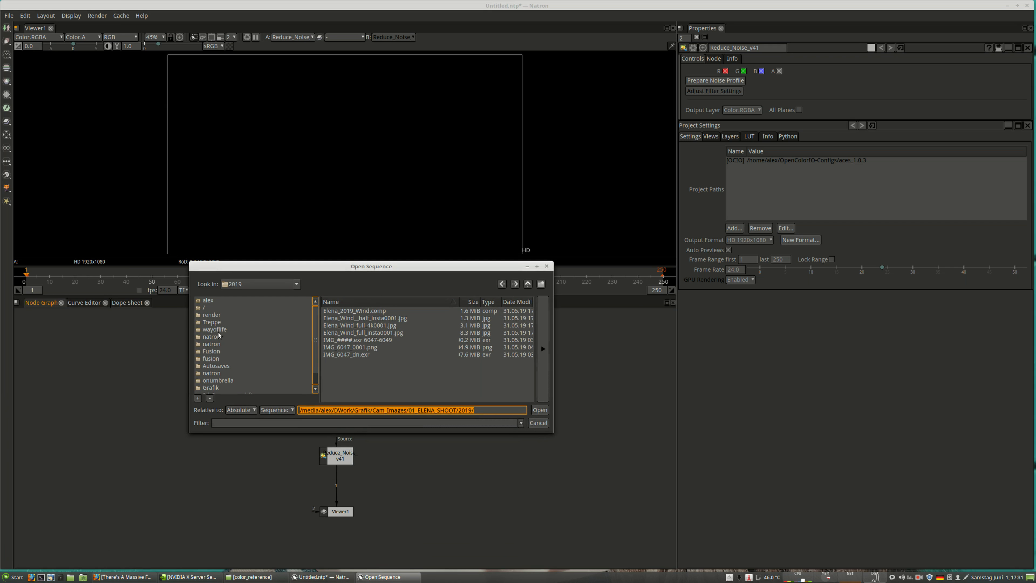
pyautogui.click(224, 315)
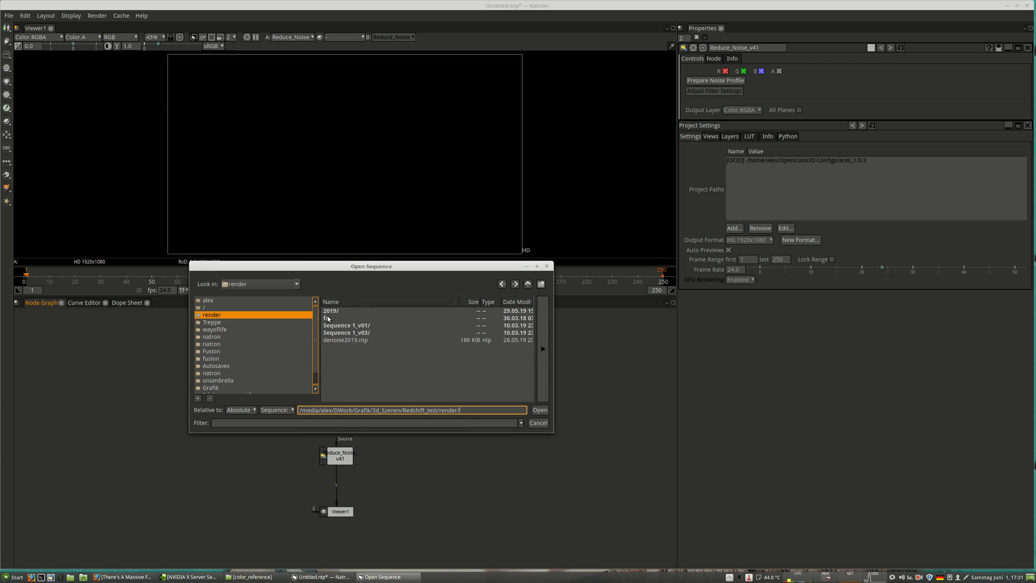
pyautogui.doubleClick(337, 311)
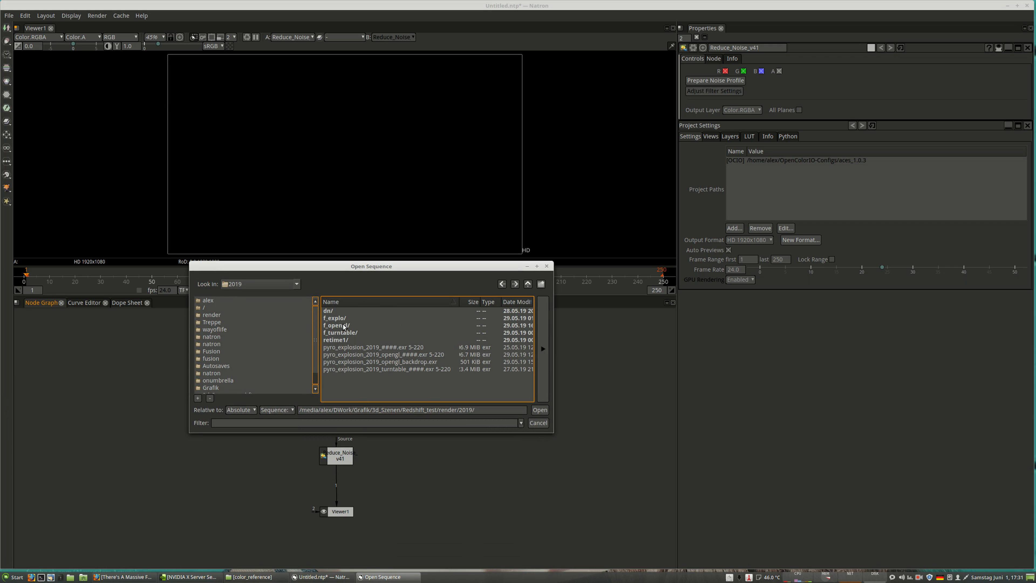
pyautogui.click(352, 348)
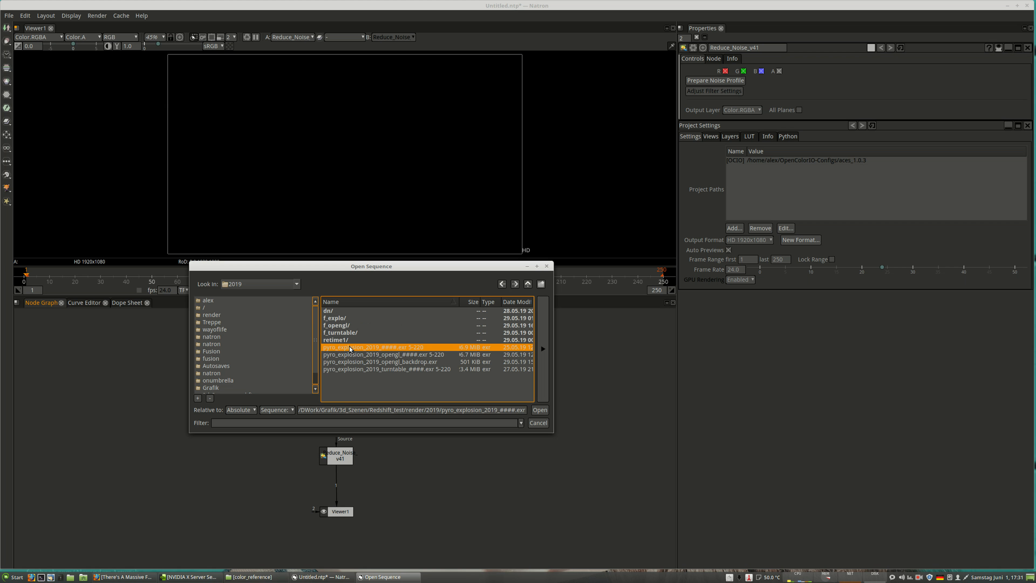
pyautogui.click(393, 371)
pyautogui.click(386, 348)
pyautogui.click(540, 410)
pyautogui.moveTo(321, 390); pyautogui.dragTo(350, 365)
# Go to frame 140 and examine the noise around the base of the explosion and on the ground
pyautogui.moveTo(190, 274); pyautogui.dragTo(425, 276)
pyautogui.scroll(12, 309, 208)
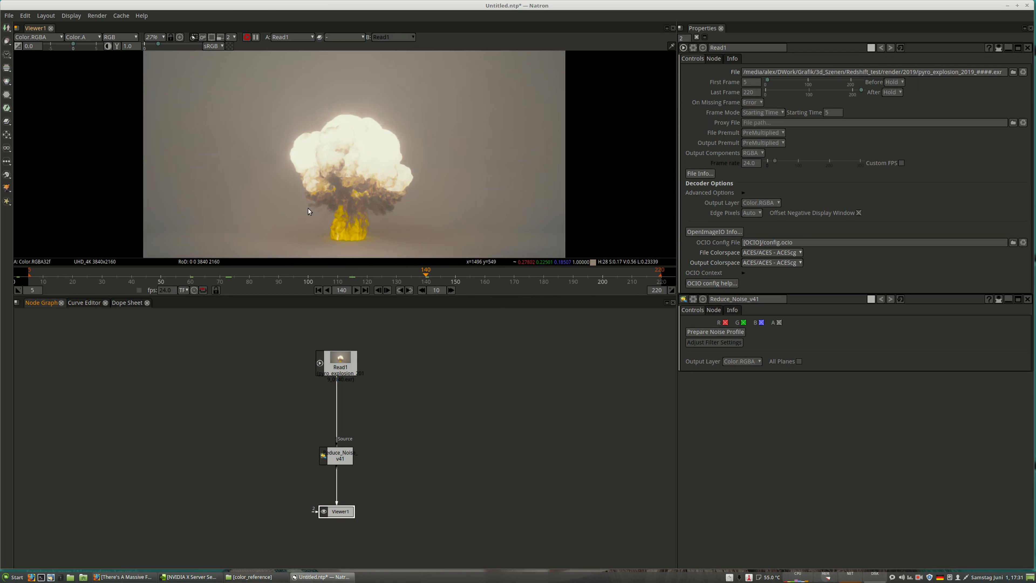
pyautogui.scroll(-6, 359, 219)
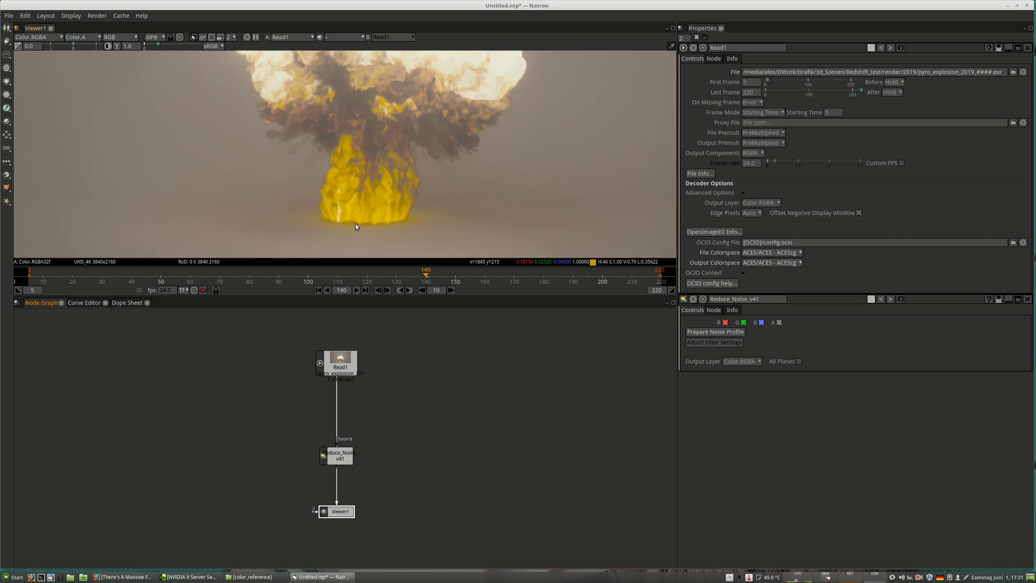
pyautogui.scroll(12, 355, 223)
pyautogui.scroll(-12, 366, 241)
pyautogui.scroll(8, 337, 227)
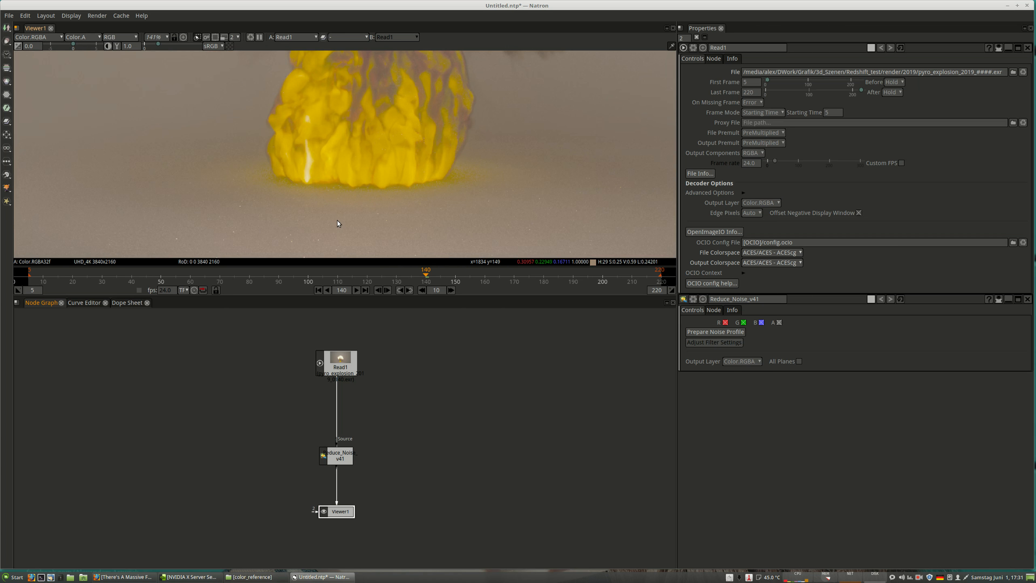
pyautogui.click(337, 371)
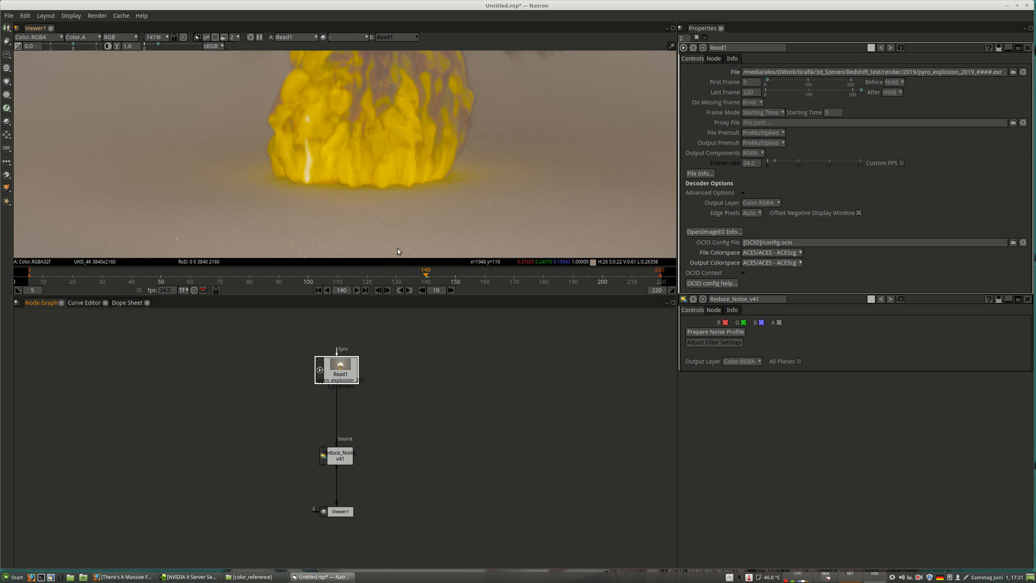
# Scrub through the explosion sequence between frames 5 and 220 to review the render at different stages
pyautogui.click(578, 277)
pyautogui.moveTo(579, 277); pyautogui.dragTo(178, 275)
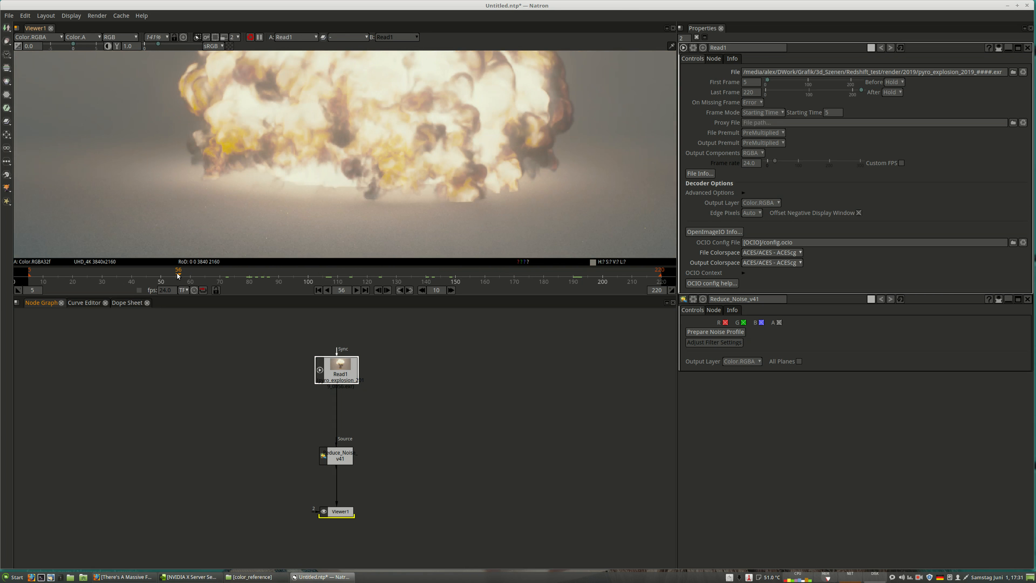
pyautogui.scroll(-5, 281, 221)
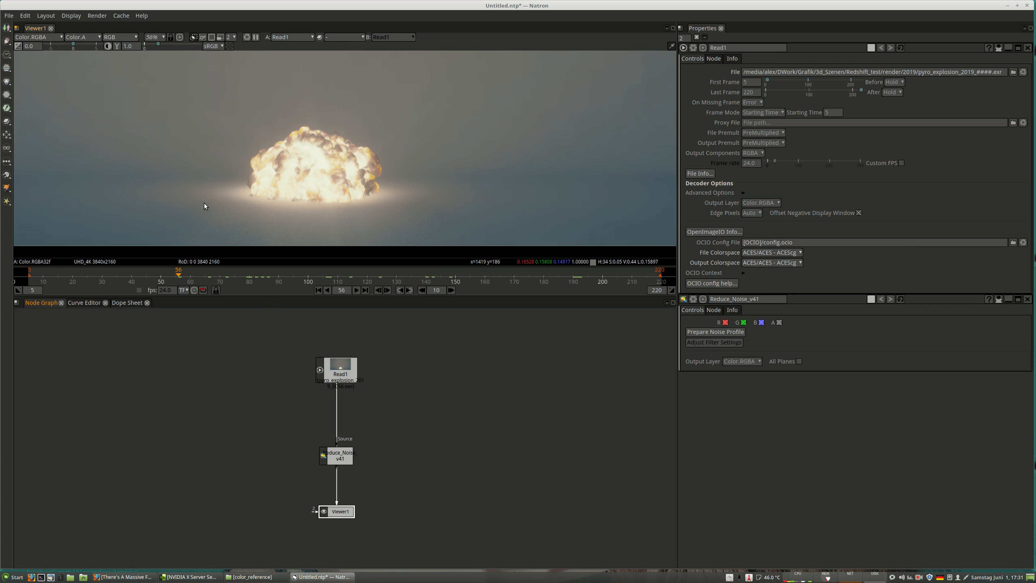
pyautogui.moveTo(179, 275); pyautogui.dragTo(228, 286)
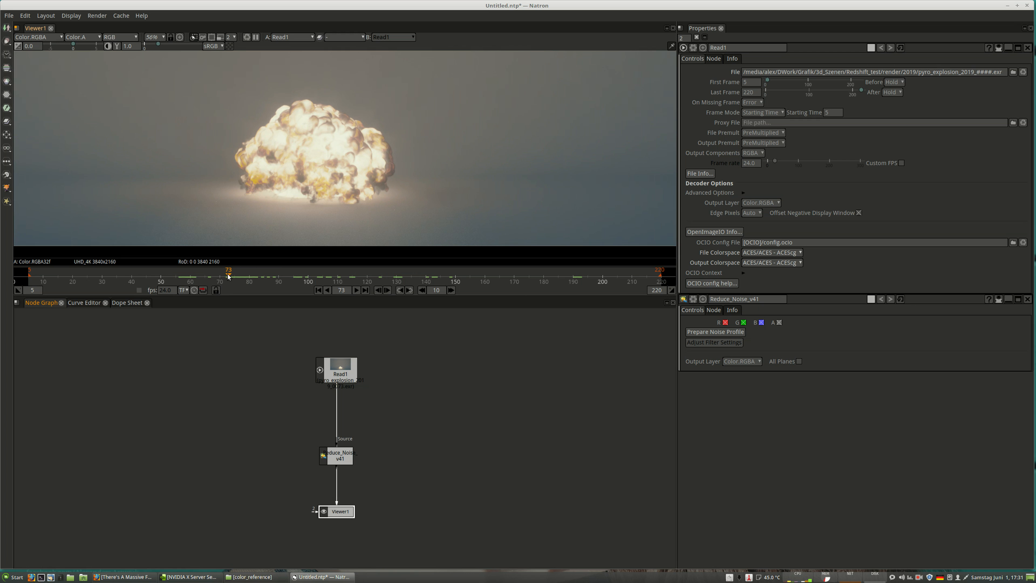
pyautogui.moveTo(230, 279); pyautogui.dragTo(661, 282)
pyautogui.scroll(-4, 404, 208)
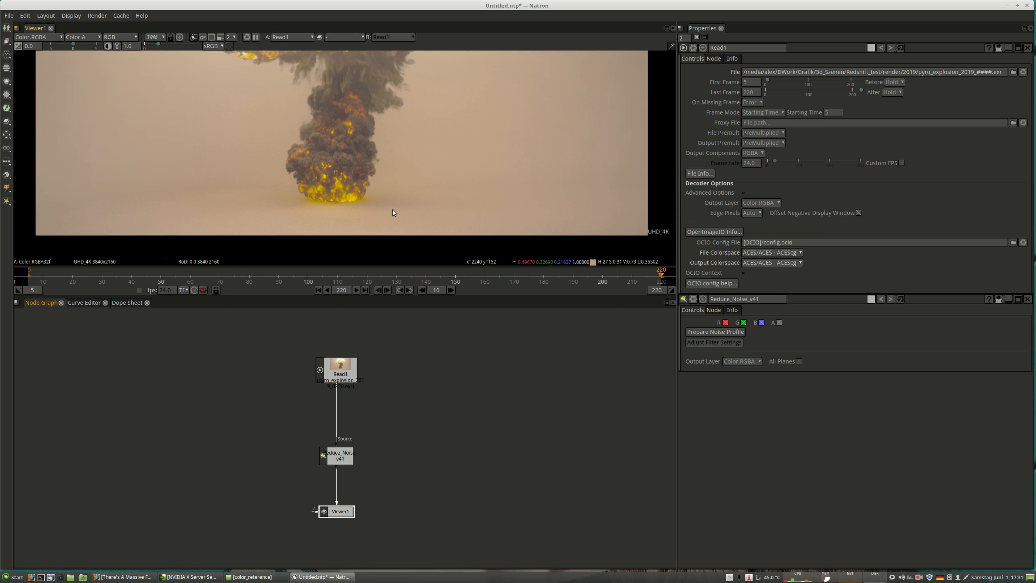
pyautogui.click(71, 301)
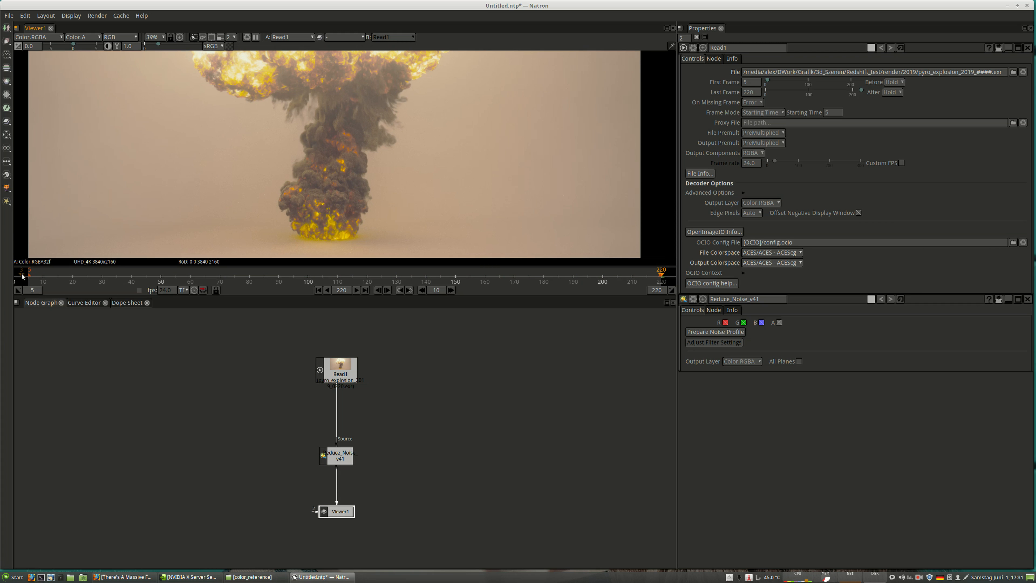
pyautogui.click(29, 280)
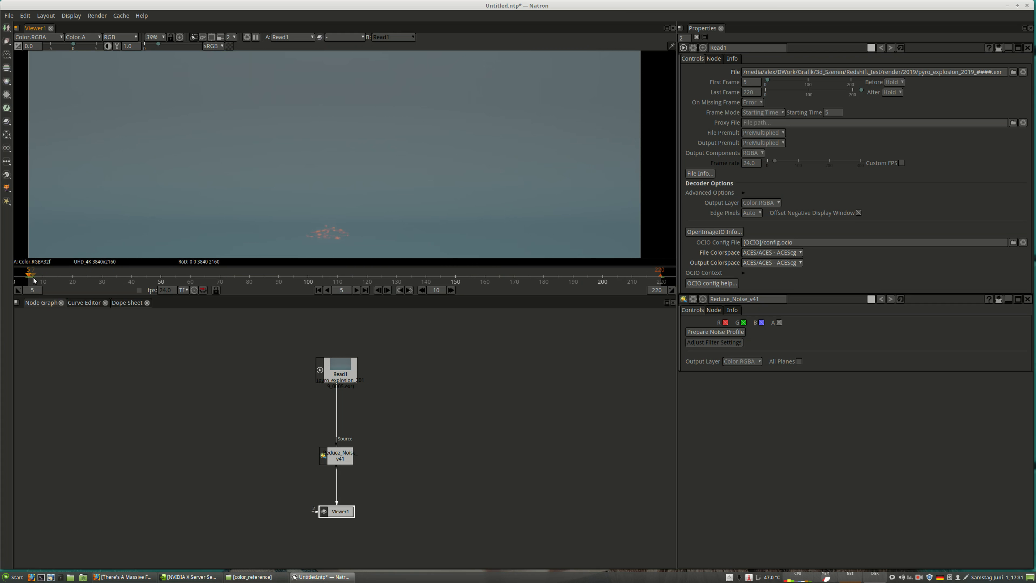
pyautogui.click(274, 280)
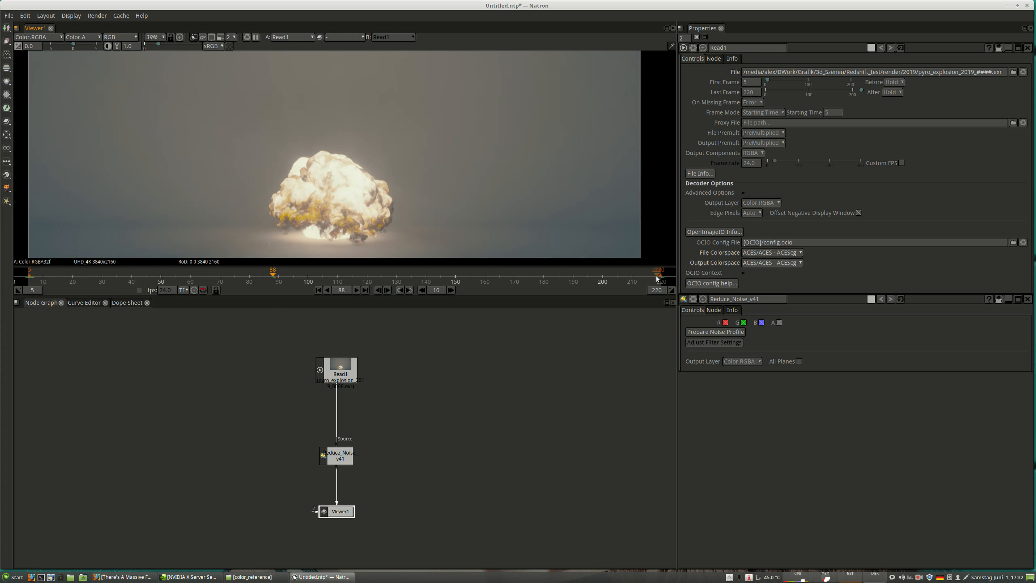
pyautogui.moveTo(280, 275); pyautogui.dragTo(416, 281)
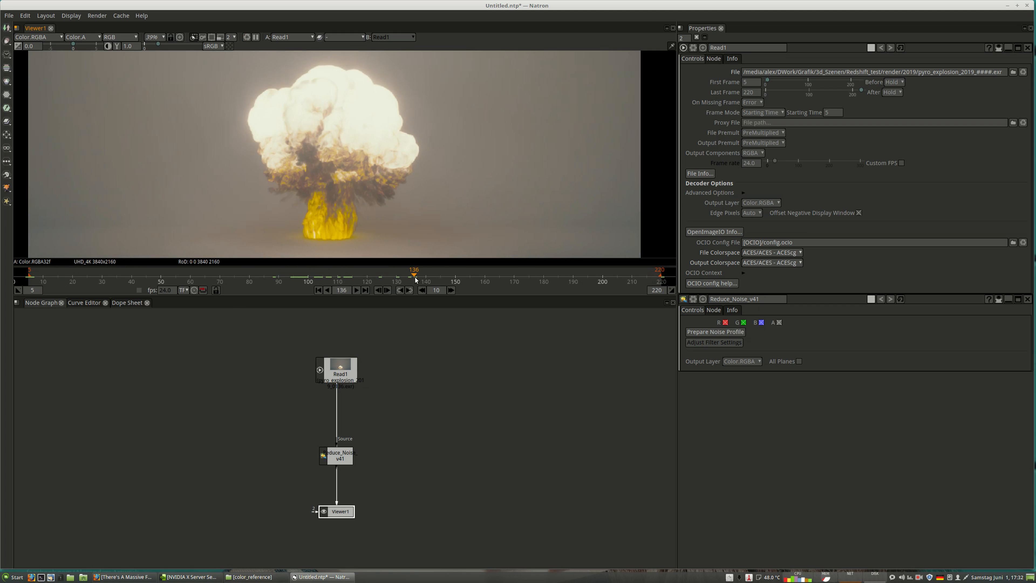
# Set the viewer color conversion to Linear(None) and go to frame 186
pyautogui.click(367, 279)
pyautogui.click(213, 45)
pyautogui.click(220, 55)
pyautogui.scroll(10, 398, 178)
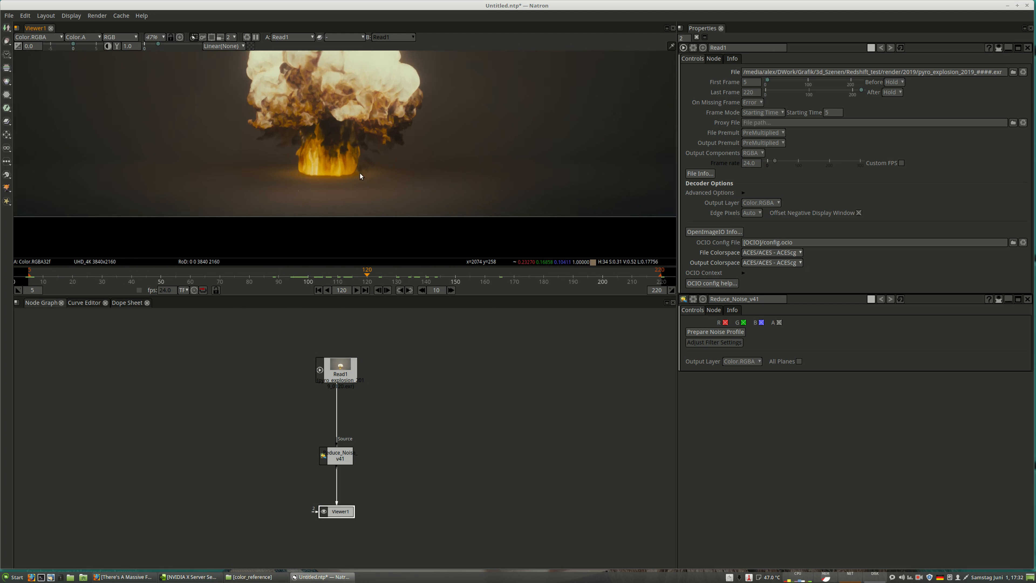
pyautogui.moveTo(436, 279); pyautogui.dragTo(561, 278)
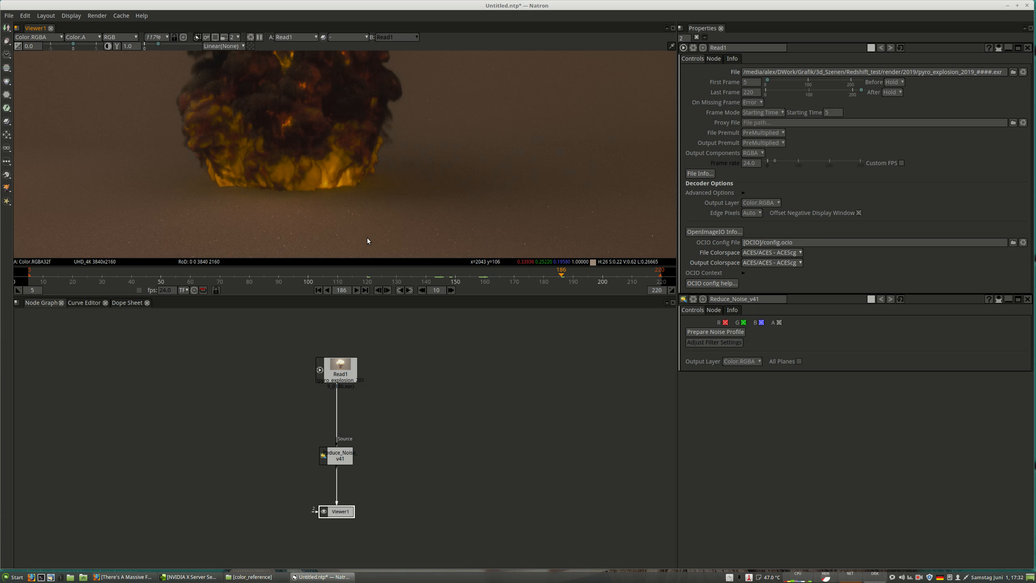
# Inspect the grain at frame 186 in the dark smoke column, the wispy smoke edges and the background
pyautogui.scroll(-3, 367, 228)
pyautogui.moveTo(308, 64); pyautogui.dragTo(293, 197, button='middle')
pyautogui.scroll(2, 293, 198)
pyautogui.scroll(6, 296, 207)
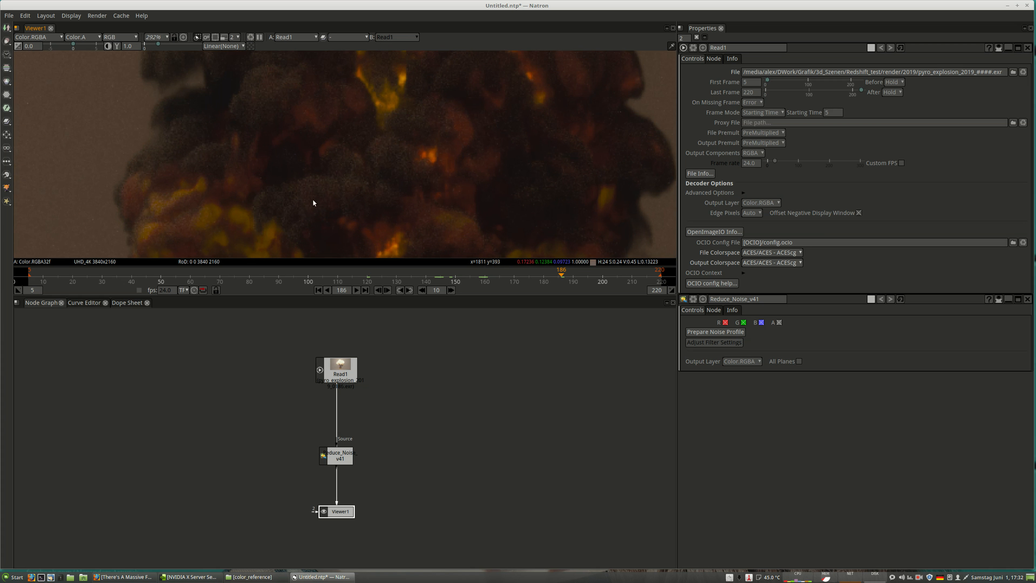
pyautogui.scroll(-6, 226, 274)
pyautogui.scroll(-8, 231, 244)
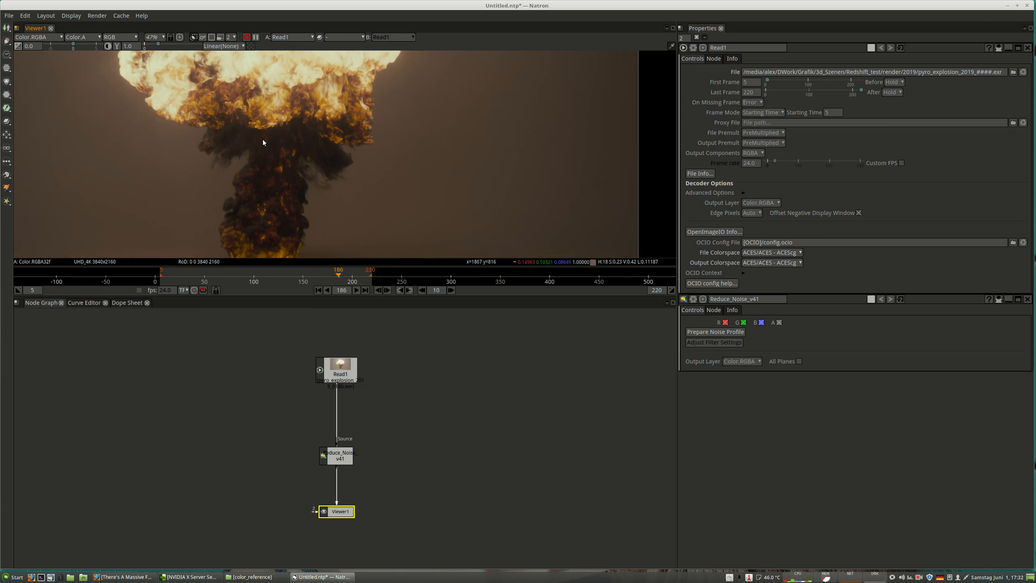
pyautogui.scroll(5, 255, 146)
pyautogui.scroll(-5, 249, 157)
pyautogui.scroll(8, 278, 128)
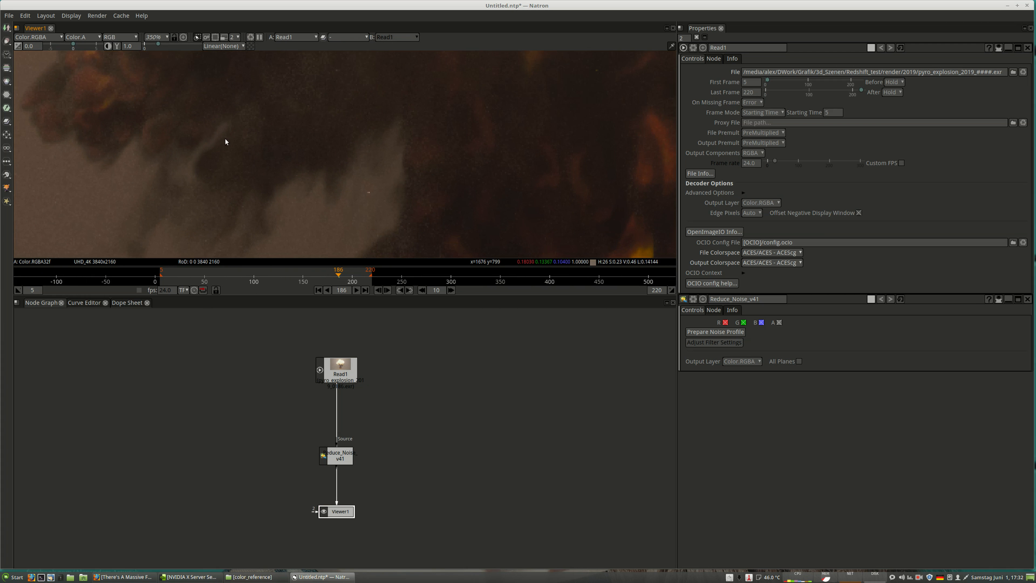
pyautogui.moveTo(179, 178); pyautogui.dragTo(285, 128, button='middle')
pyautogui.scroll(-4, 175, 145)
pyautogui.scroll(2, 118, 161)
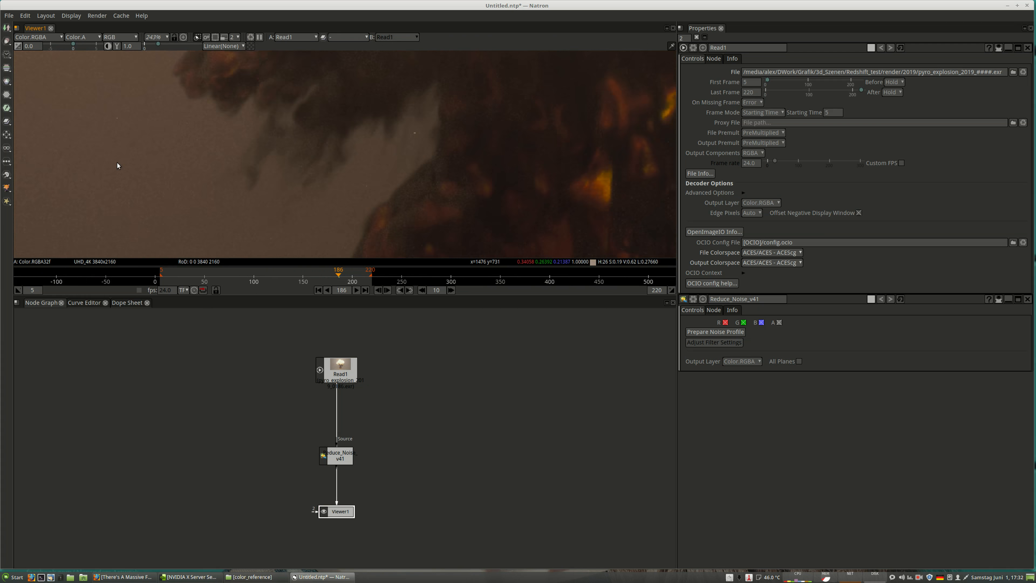
# Move the Reduce_Noise_v41 node up closer to Read1 in the node graph
pyautogui.moveTo(340, 451); pyautogui.dragTo(337, 422)
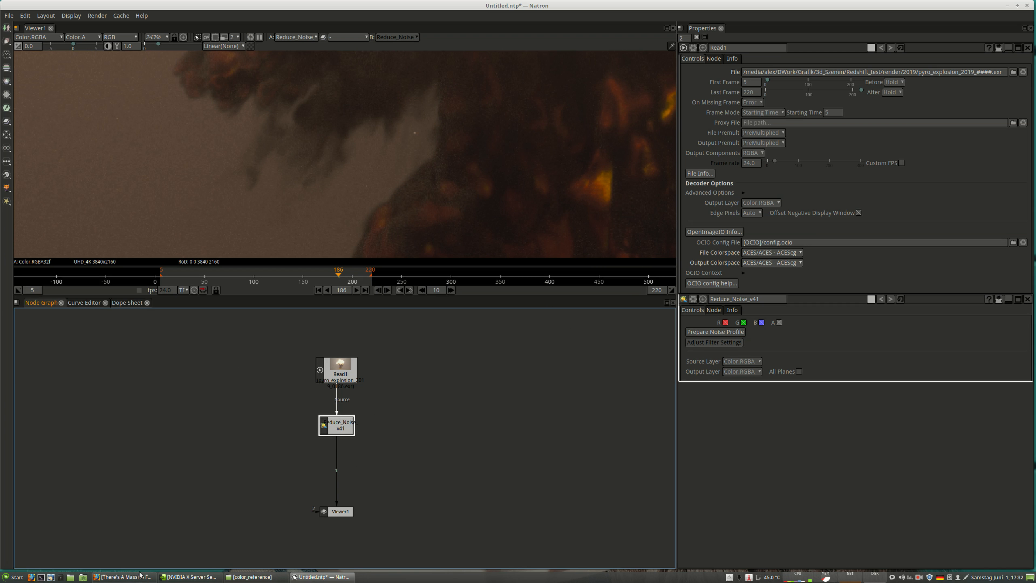
# Switch to Firefox, search the web for "neatvideo denoise" in a new tab and open the Neat Video website
pyautogui.click(124, 577)
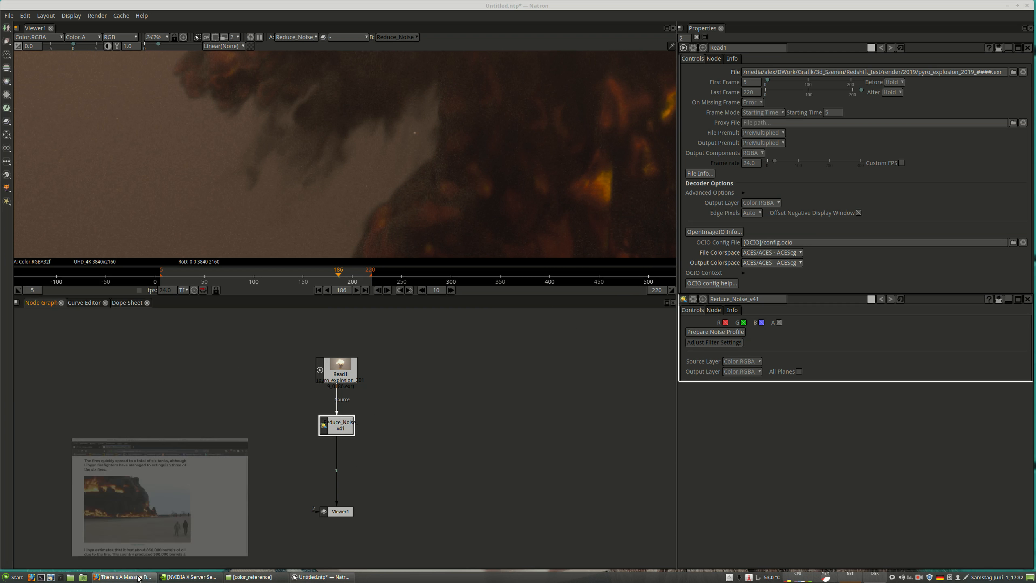
pyautogui.click(199, 62)
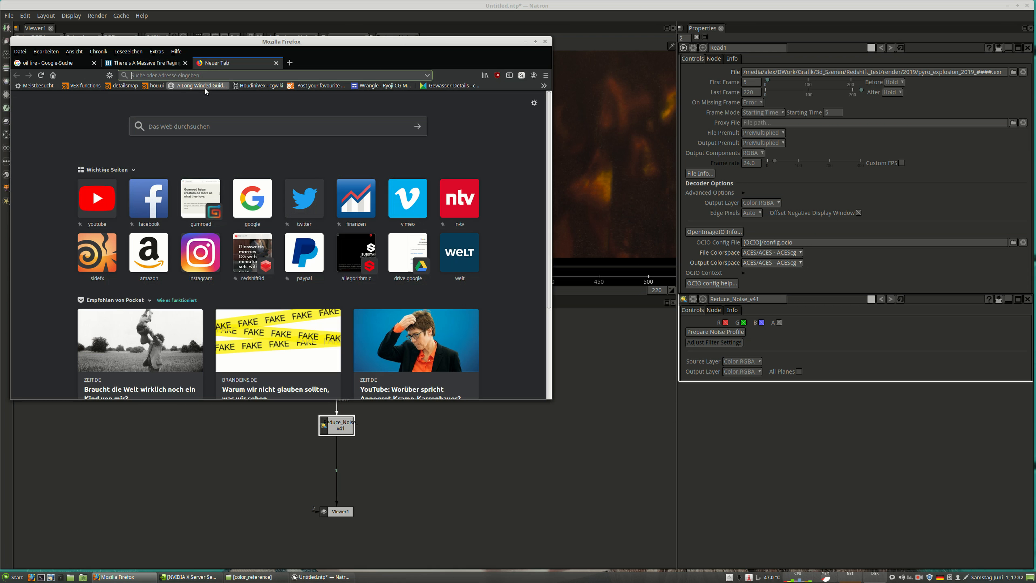
pyautogui.write('neatvideo denopis')
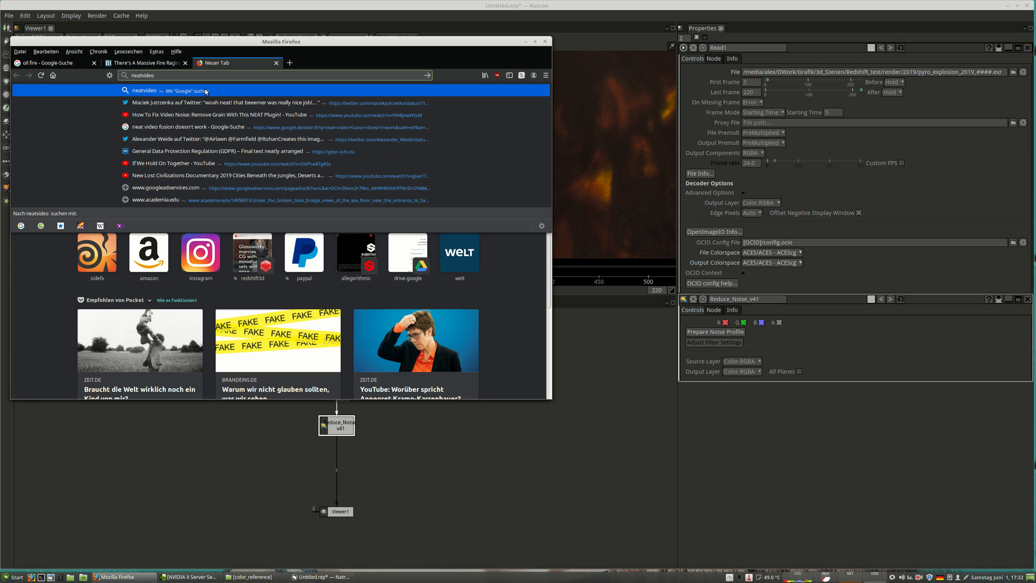
pyautogui.press('BackSpace')
pyautogui.press('BackSpace')
pyautogui.press('BackSpace')
pyautogui.write('ise')
pyautogui.press('Return')
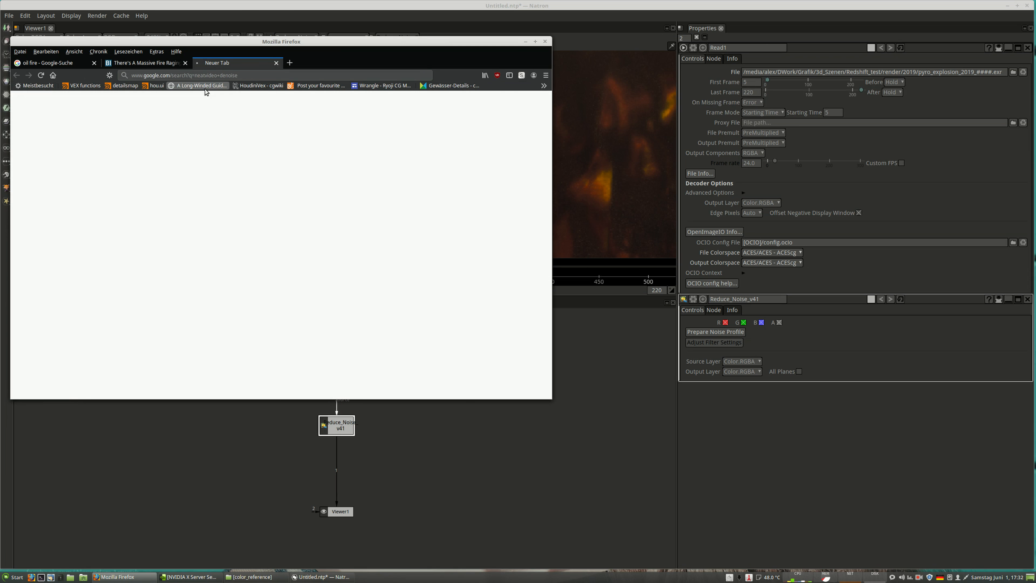
pyautogui.click(116, 182)
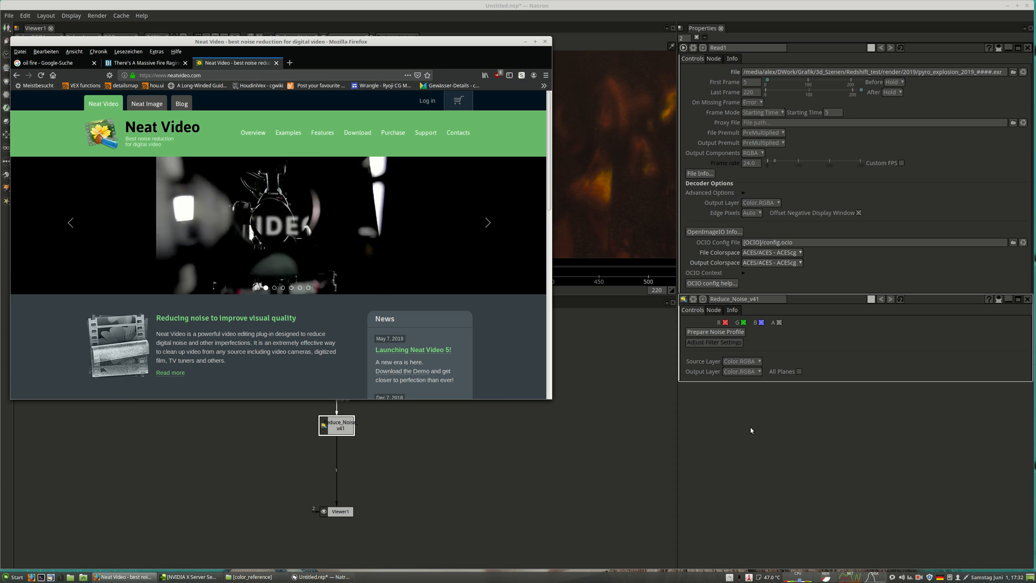
# Open Neat Video's download page and look through the demo plug-ins offered for the different host applications
pyautogui.click(357, 132)
pyautogui.scroll(-2, 481, 240)
pyautogui.scroll(1, 449, 241)
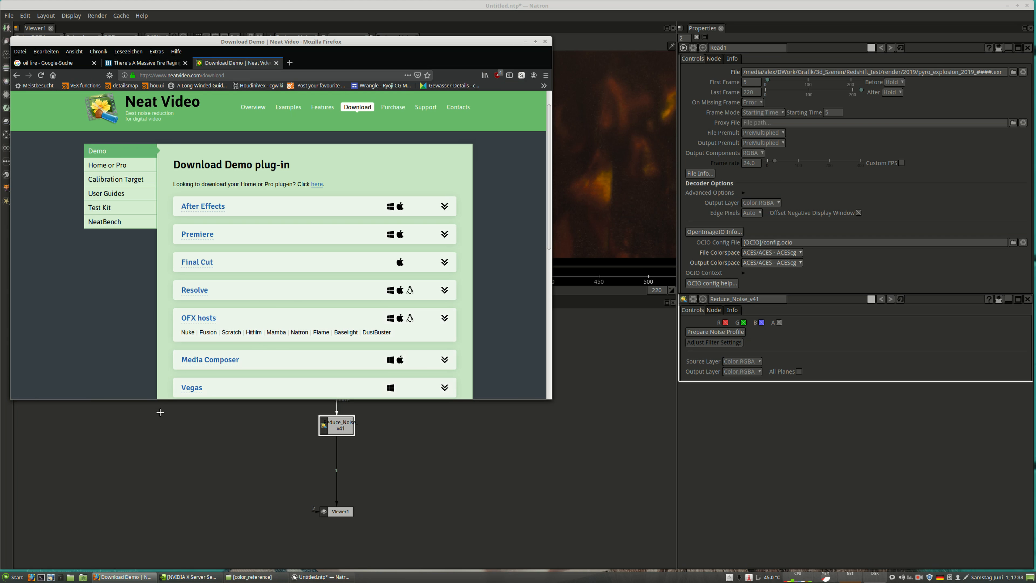
pyautogui.scroll(-3, 204, 269)
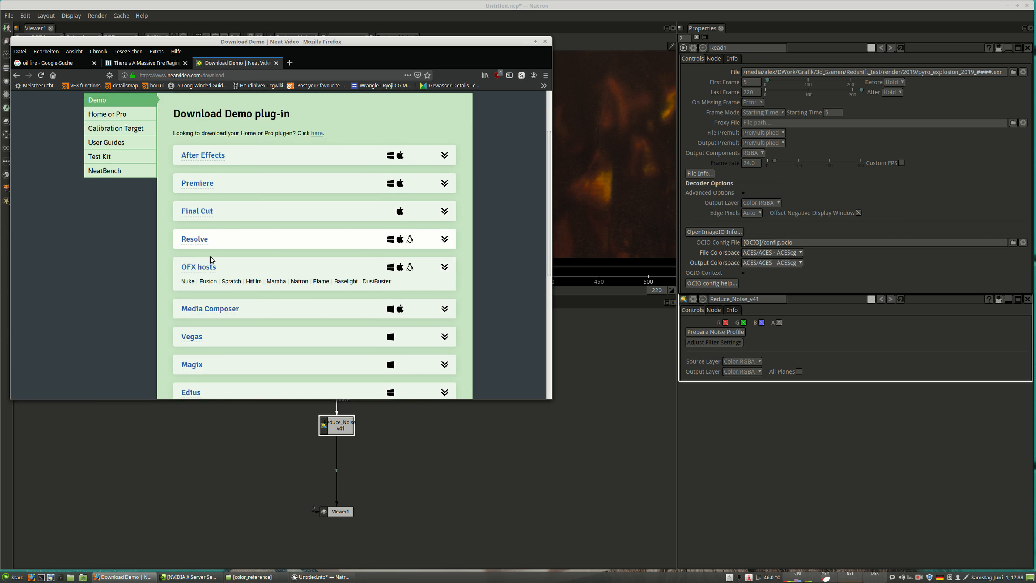
pyautogui.click(446, 342)
pyautogui.click(446, 341)
pyautogui.click(447, 315)
pyautogui.click(446, 315)
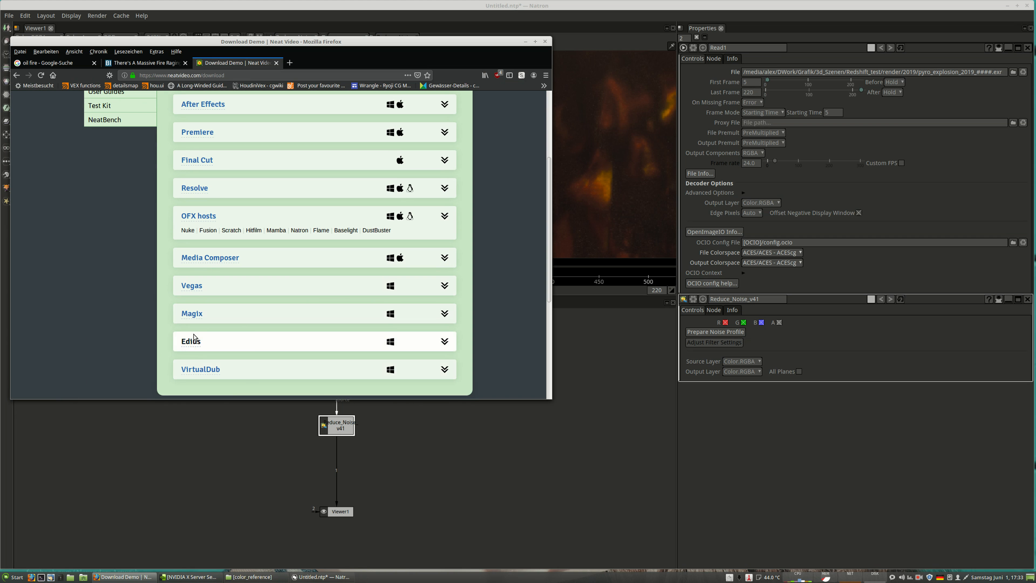
# Expand the OFX hosts entry to show its demo plug-in download and supported applications
pyautogui.scroll(5, 194, 337)
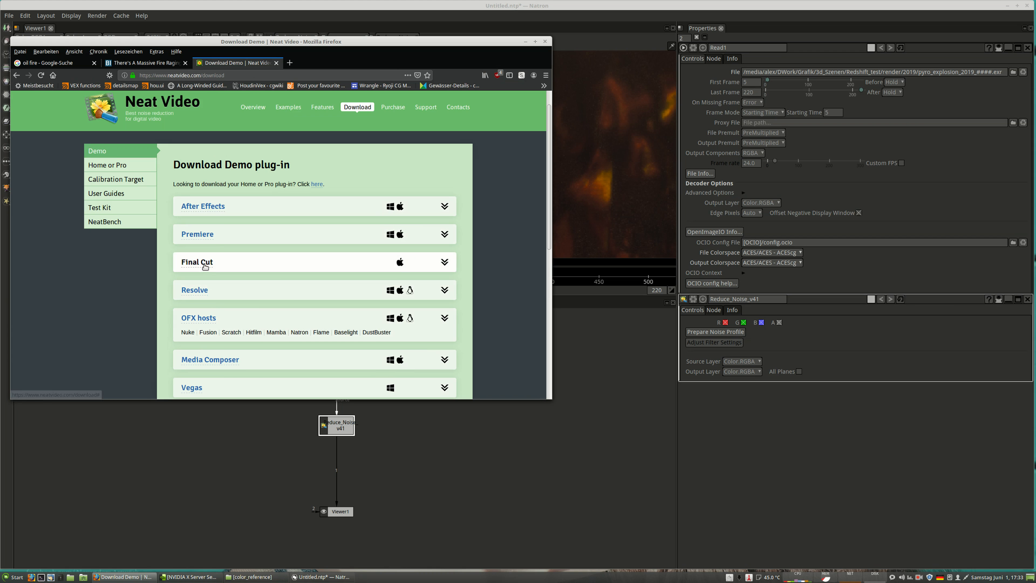
pyautogui.scroll(-2, 220, 272)
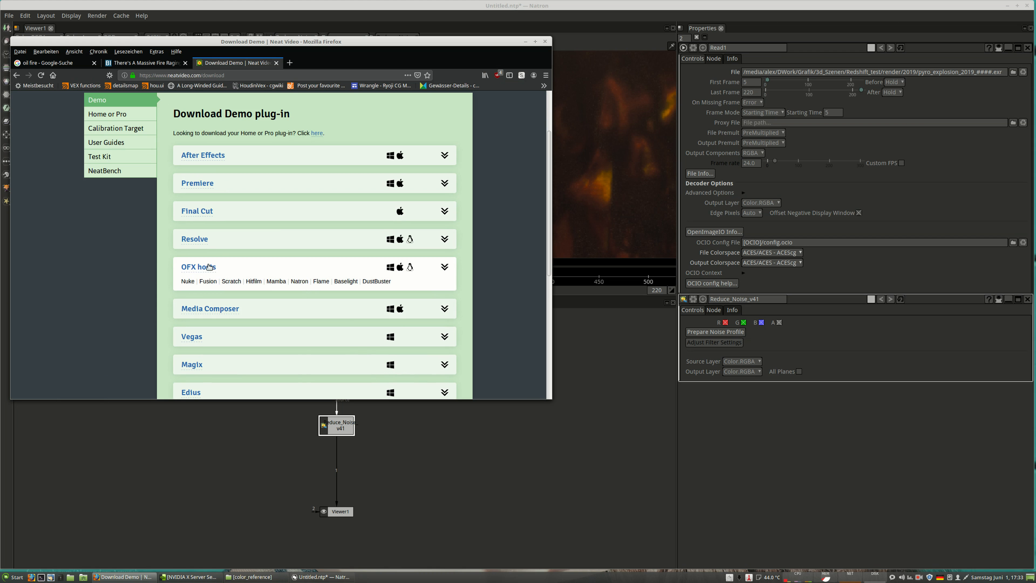
pyautogui.click(446, 269)
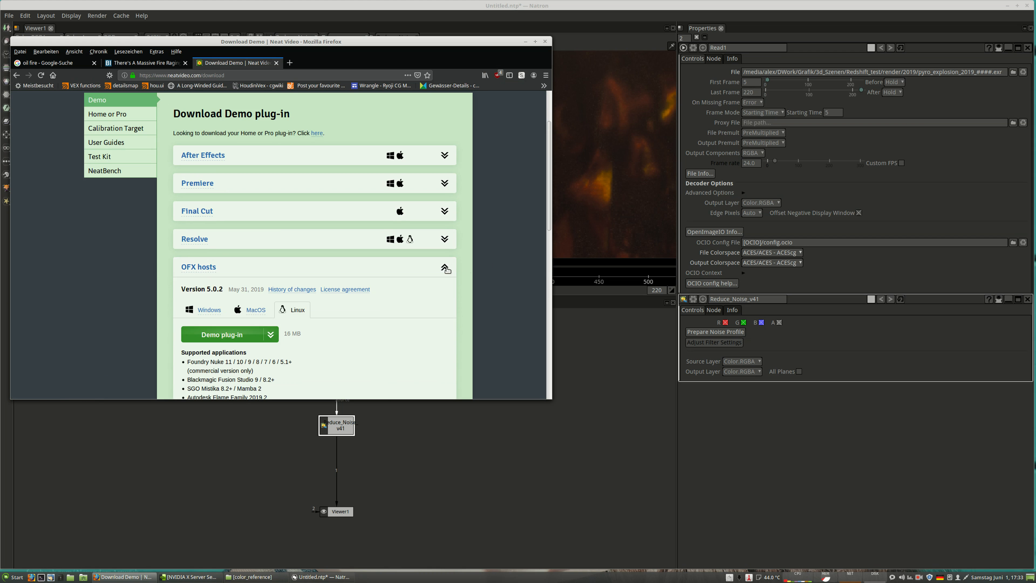
# Examine the OFX hosts entry's supported applications and its Windows, MacOS and Linux plug-in versions
pyautogui.scroll(-5, 240, 294)
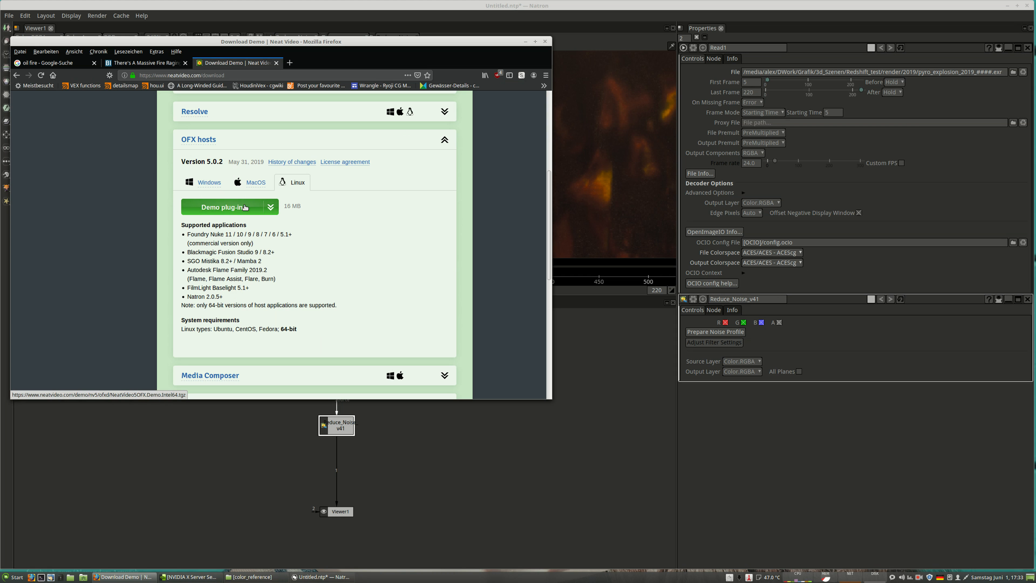
pyautogui.scroll(-4, 244, 261)
pyautogui.scroll(6, 251, 306)
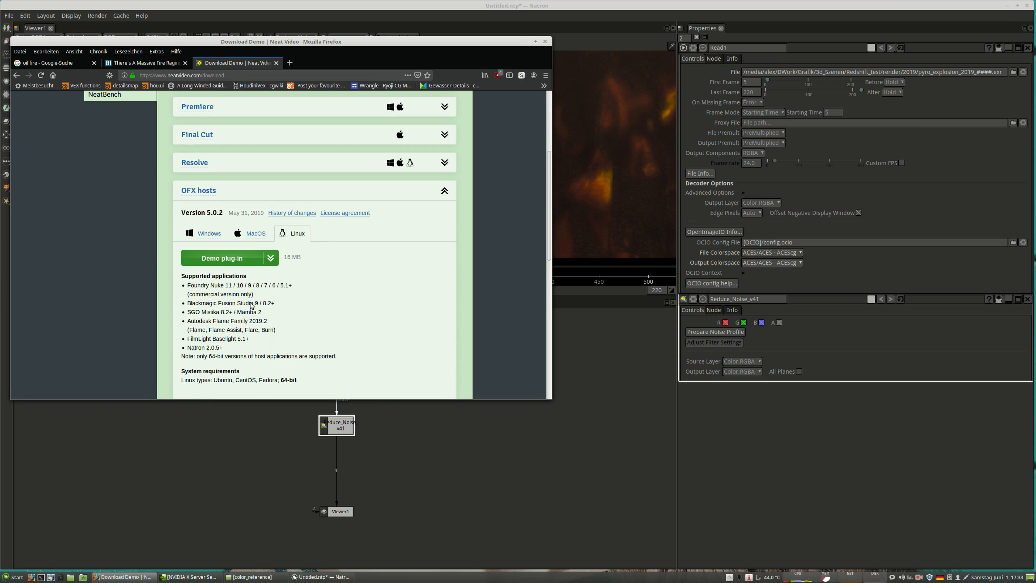
pyautogui.click(256, 234)
pyautogui.click(207, 232)
pyautogui.click(294, 234)
pyautogui.scroll(5, 346, 245)
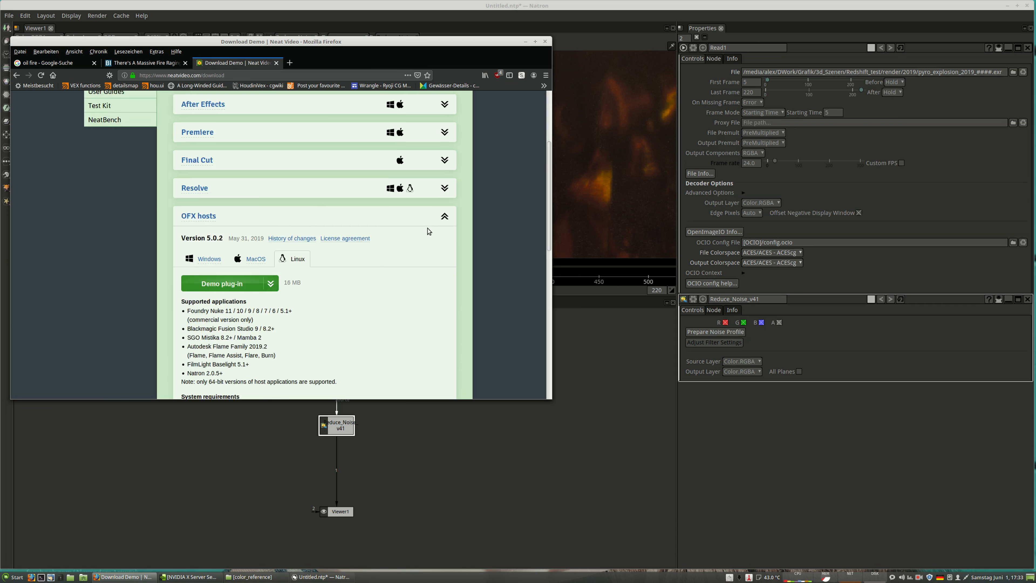
pyautogui.scroll(-5, 367, 245)
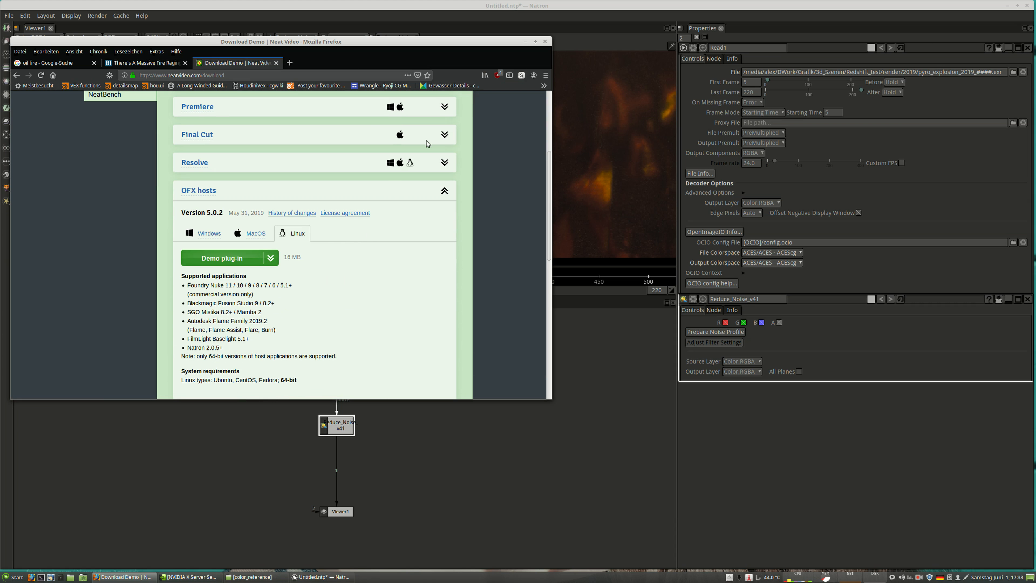
# Highlight the download page's web address, and close the Neat Video tab and the Firefox window
pyautogui.moveTo(184, 76); pyautogui.dragTo(226, 75)
pyautogui.tripleClick(147, 75)
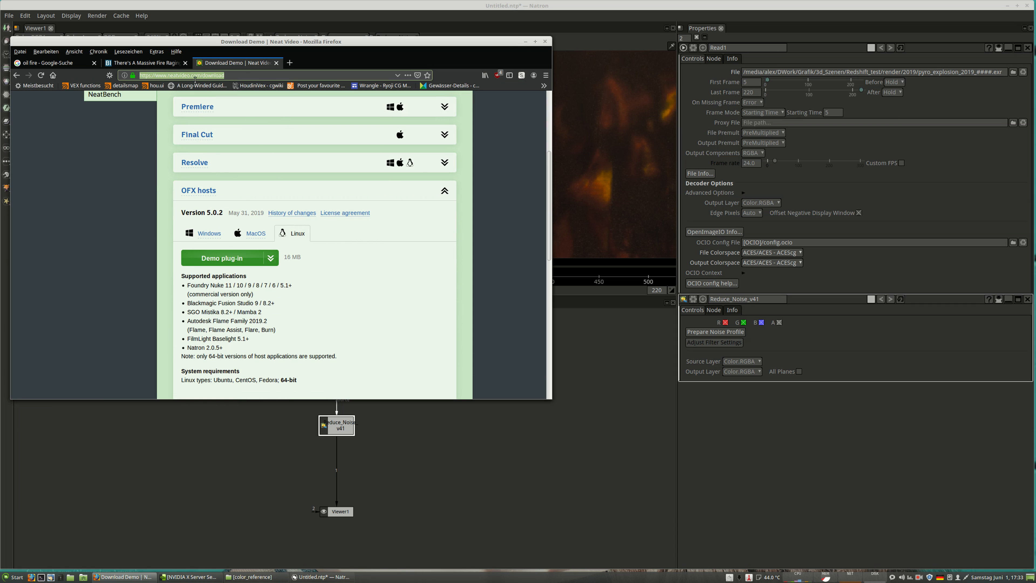
pyautogui.click(276, 63)
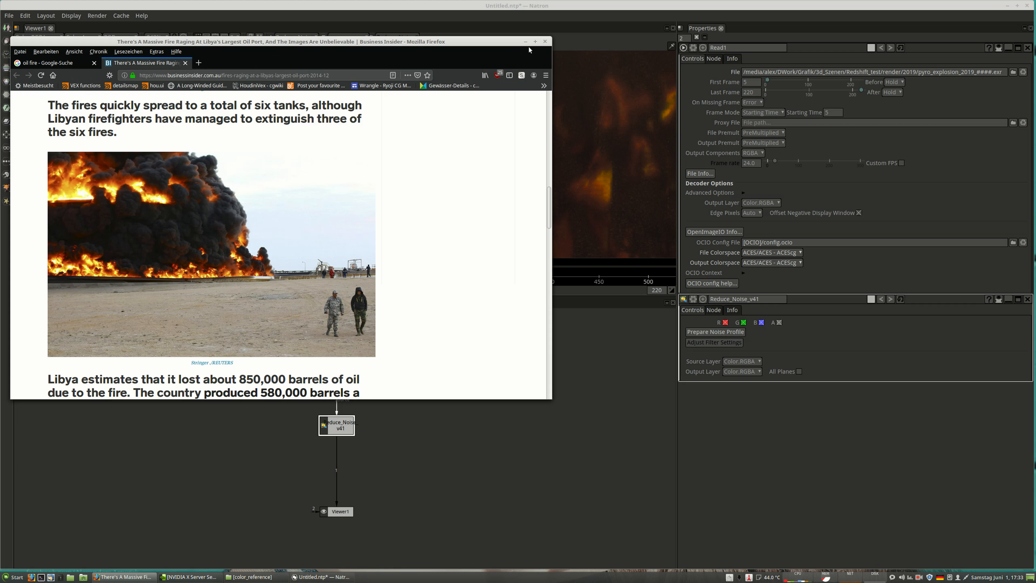
pyautogui.click(545, 41)
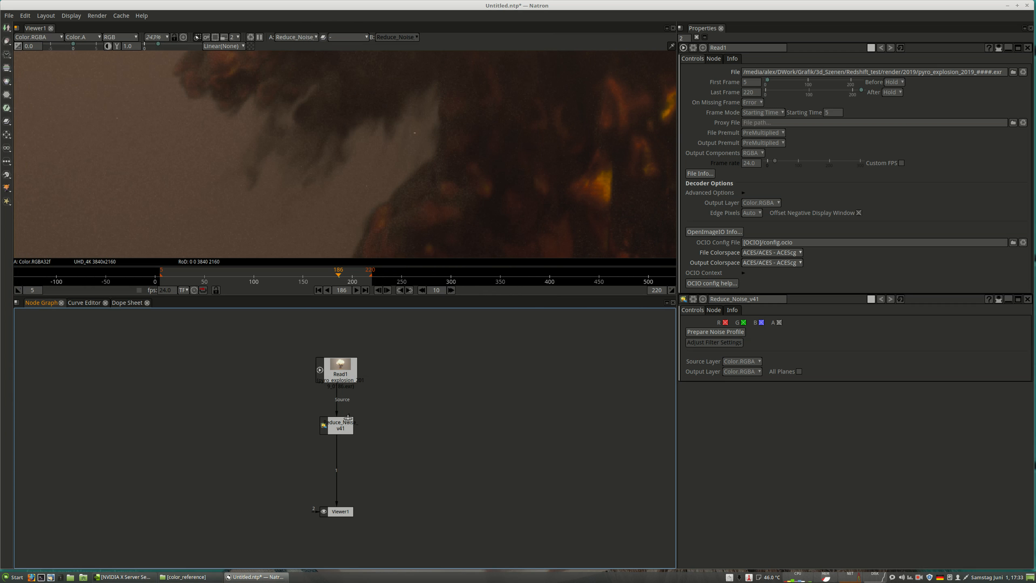
# Enlarge the viewer above the node graph and examine the noise in the smoke column and background
pyautogui.moveTo(340, 430); pyautogui.dragTo(337, 429)
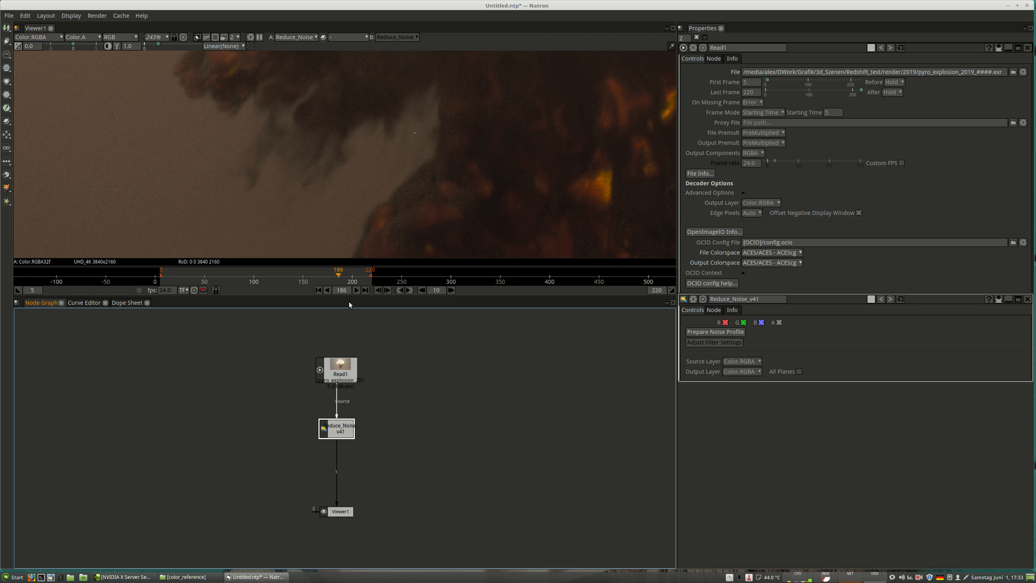
pyautogui.moveTo(350, 295); pyautogui.dragTo(349, 398)
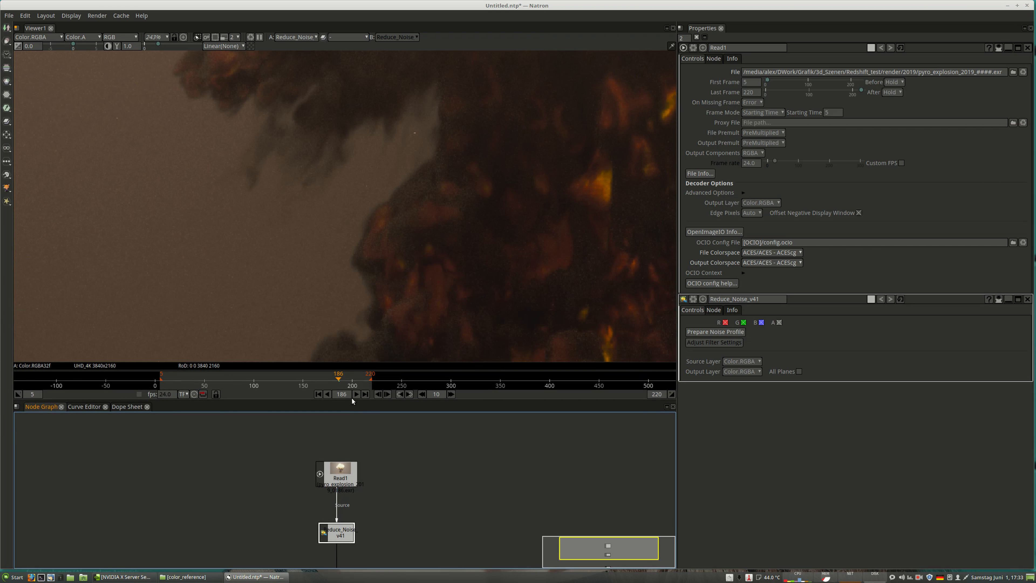
pyautogui.scroll(-5, 331, 236)
pyautogui.scroll(-3, 285, 294)
pyautogui.scroll(6, 249, 307)
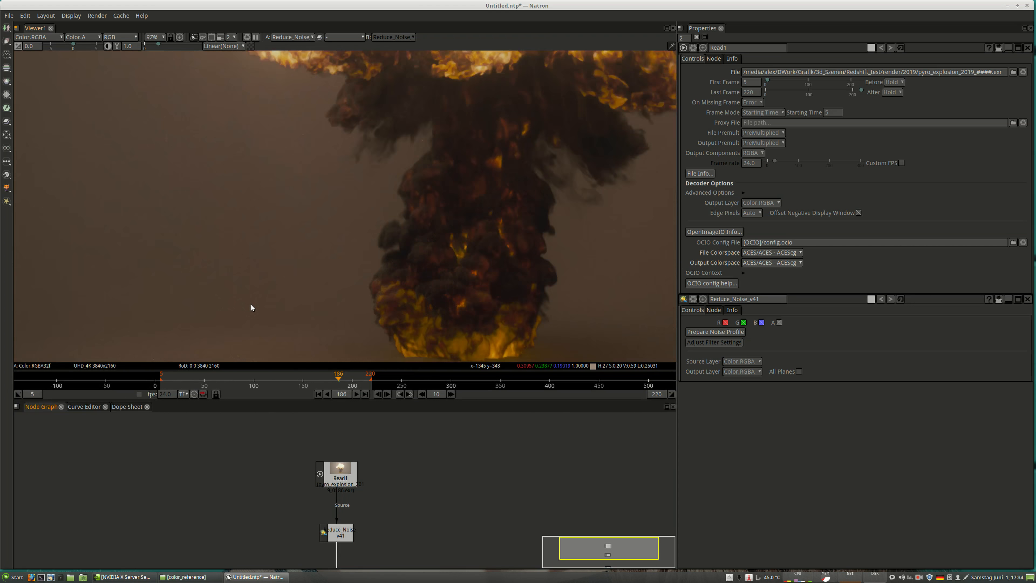
pyautogui.scroll(-6, 123, 253)
pyautogui.scroll(7, 102, 248)
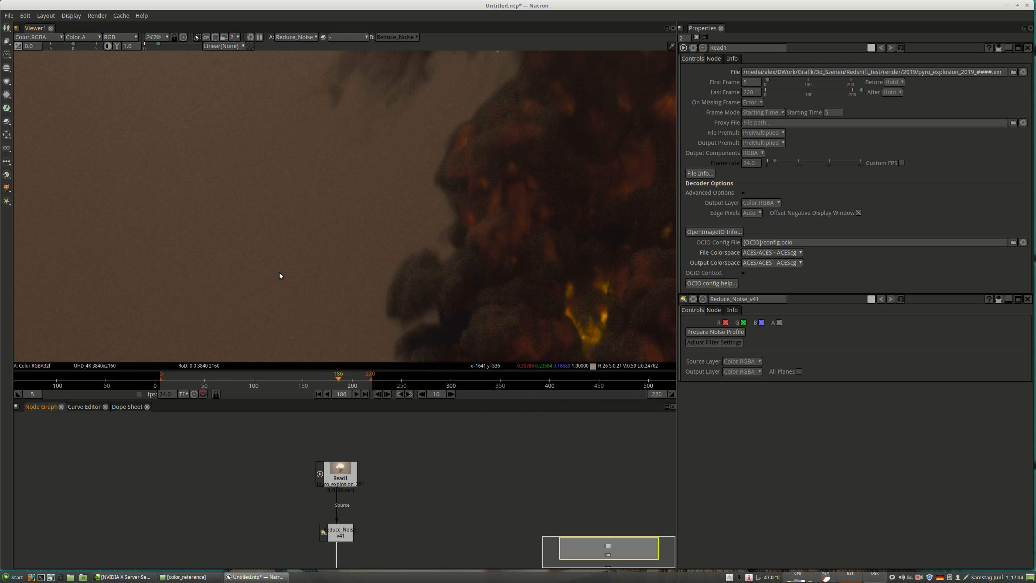
pyautogui.scroll(-5, 261, 273)
pyautogui.scroll(1, 270, 225)
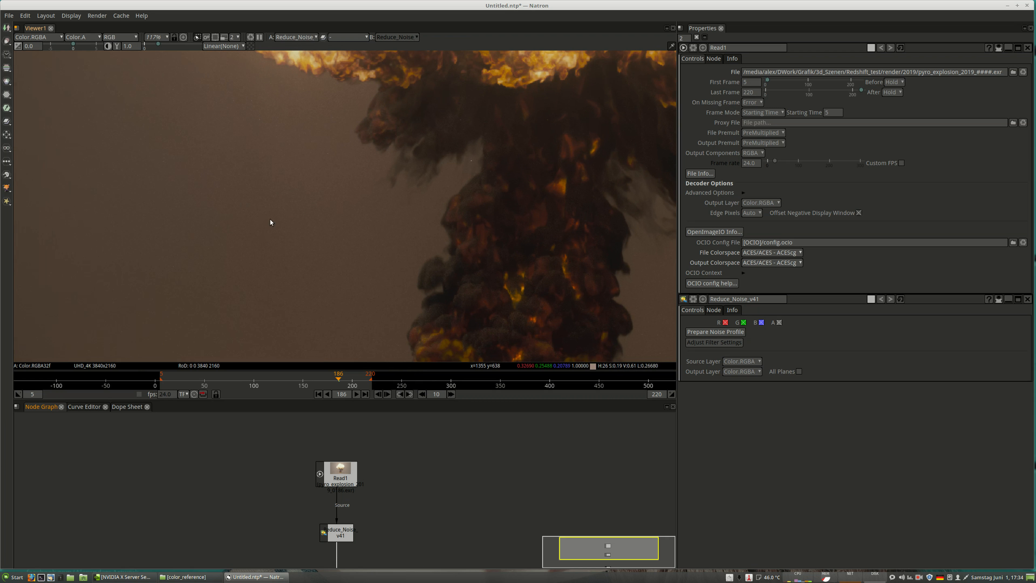
# Move the playhead to frame 54 and examine the noise on the ground in front of the fireball
pyautogui.moveTo(379, 537); pyautogui.dragTo(383, 461, button='middle')
pyautogui.moveTo(345, 456); pyautogui.dragTo(346, 467)
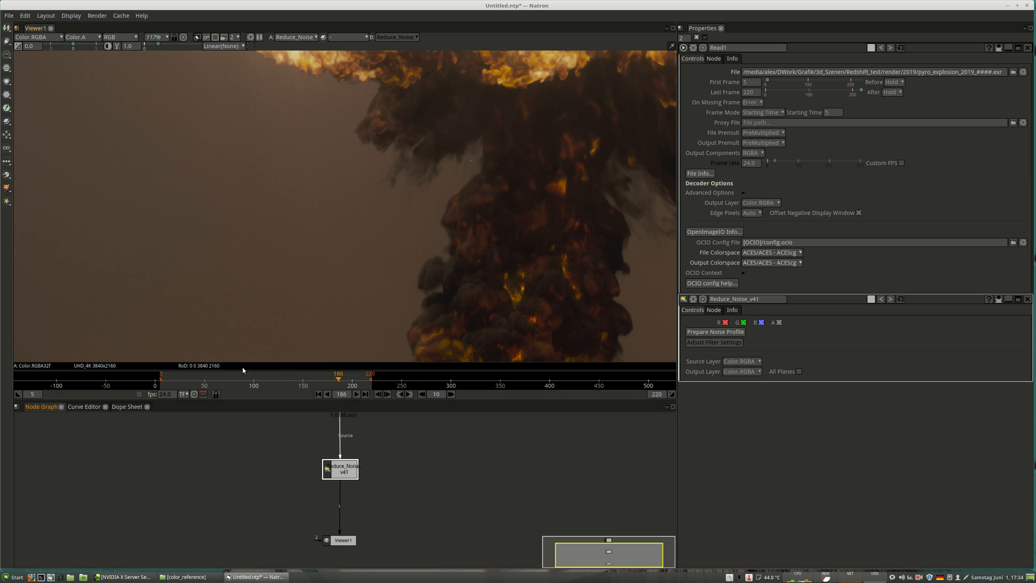
pyautogui.click(216, 383)
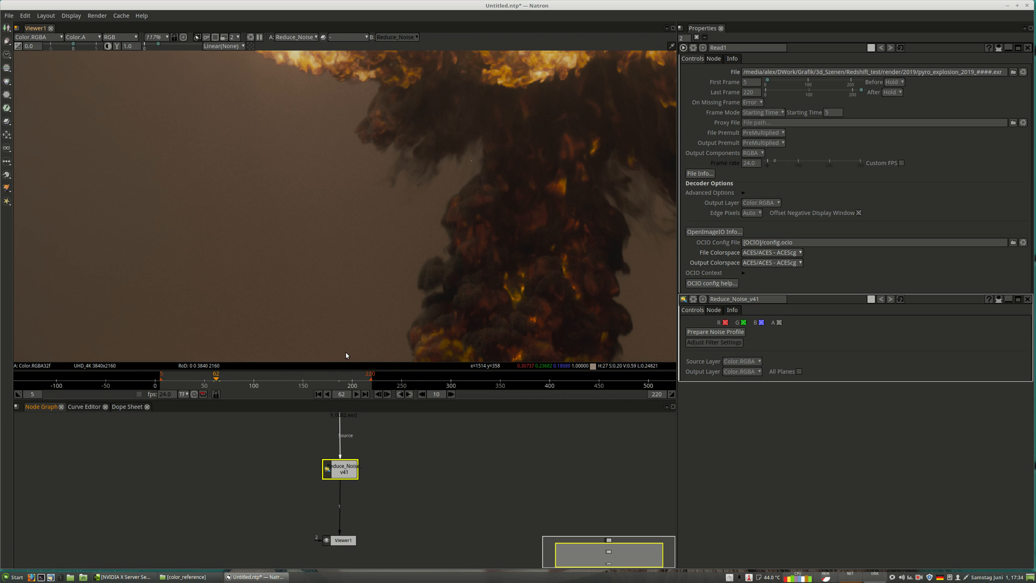
pyautogui.scroll(-4, 268, 179)
pyautogui.click(302, 381)
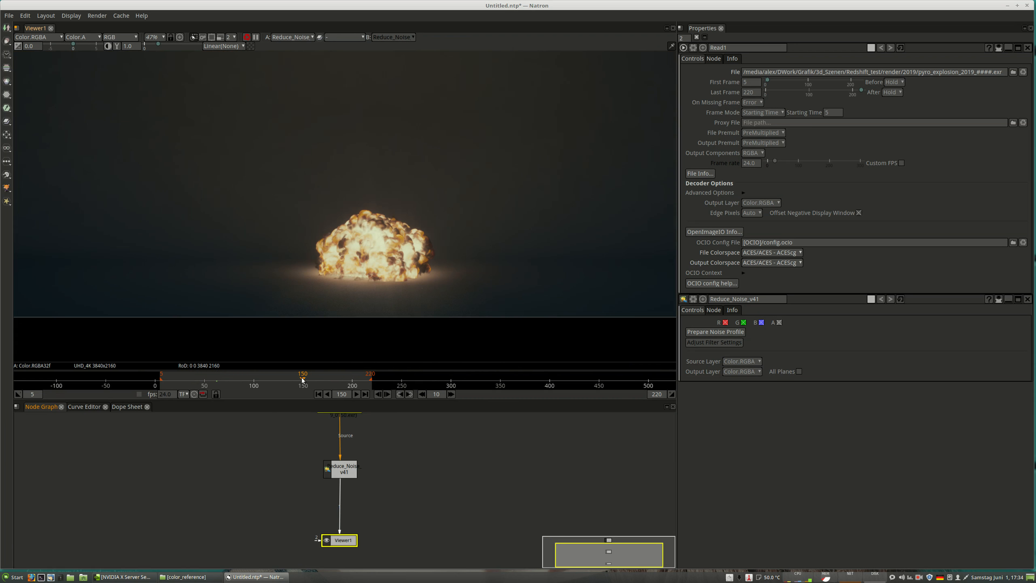
pyautogui.click(225, 379)
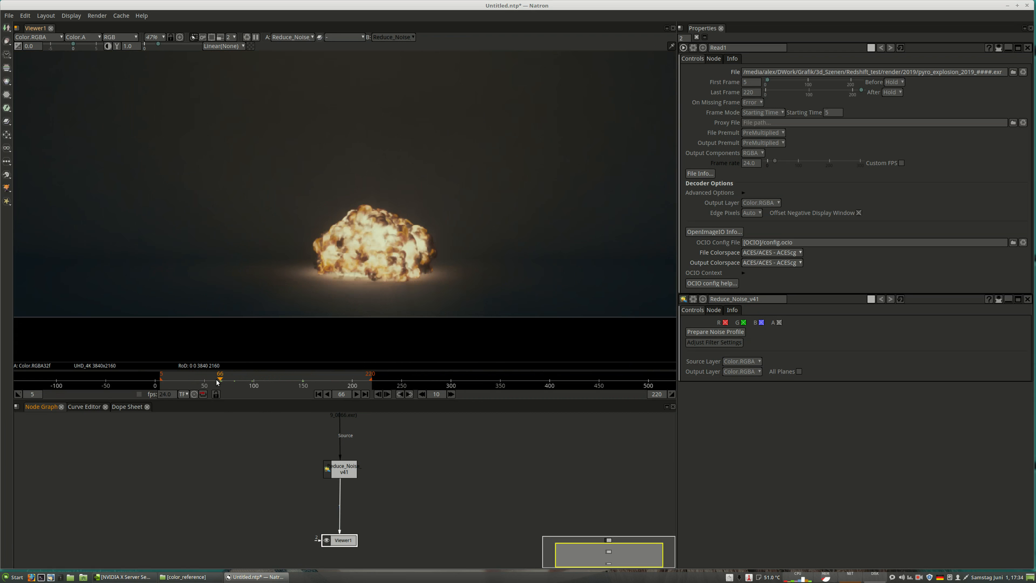
pyautogui.click(196, 380)
pyautogui.moveTo(196, 382); pyautogui.dragTo(207, 380)
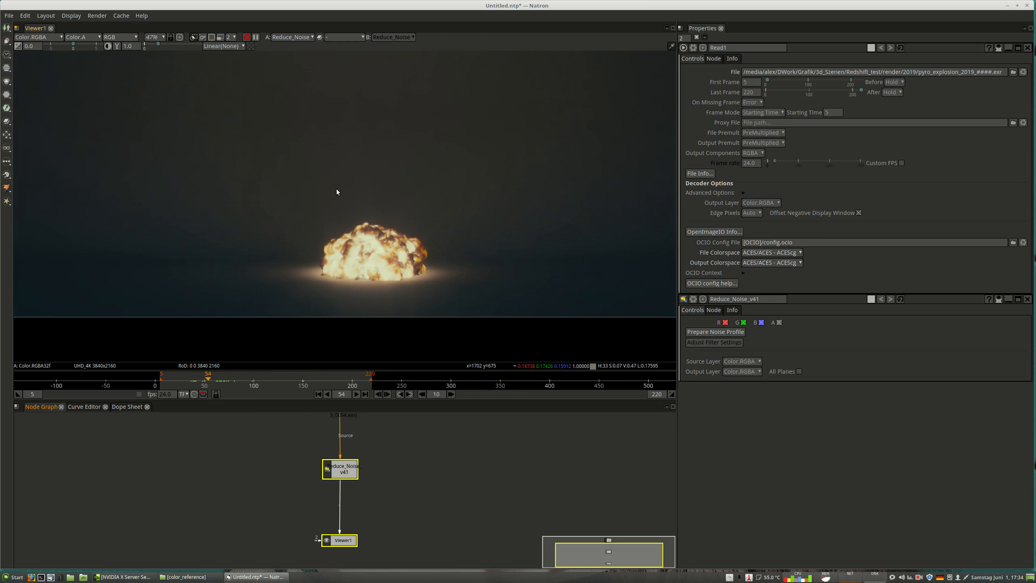
pyautogui.scroll(5, 367, 275)
pyautogui.scroll(5, 367, 275)
pyautogui.scroll(3, 227, 222)
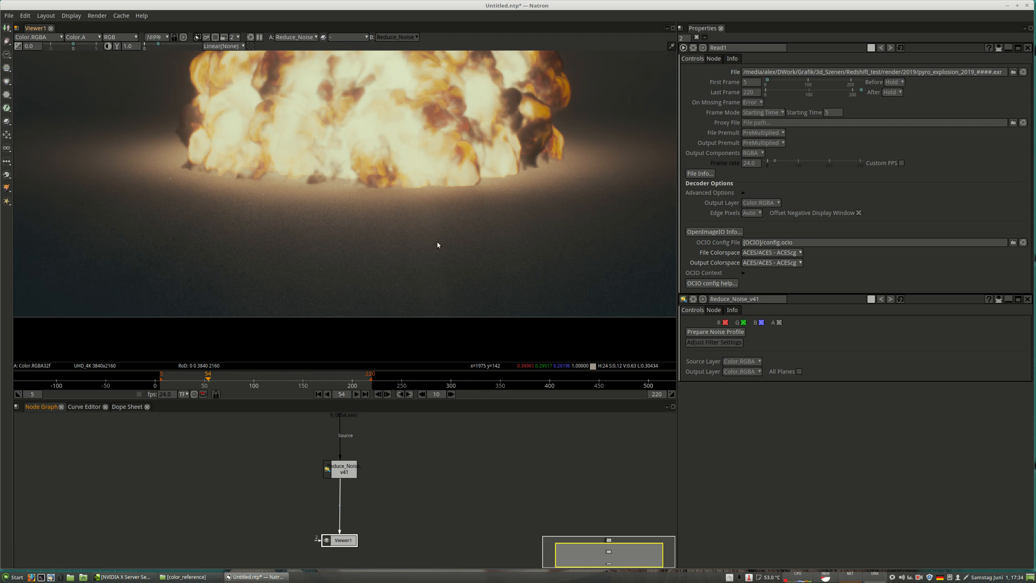
# Open the noise profile preparation of the Reduce_Noise_v41 node and look over the frame for a sampling area
pyautogui.click(343, 473)
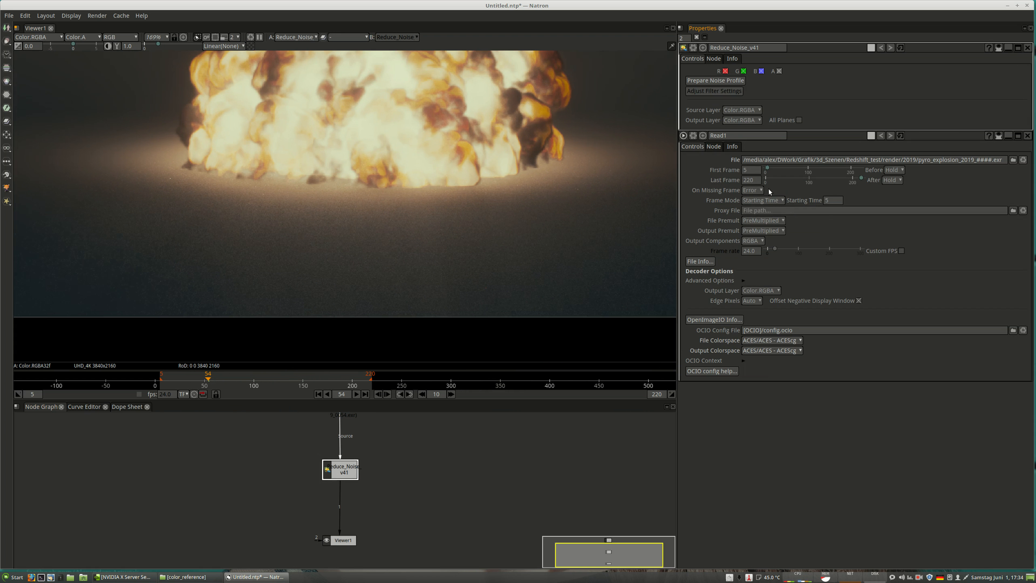
pyautogui.click(700, 84)
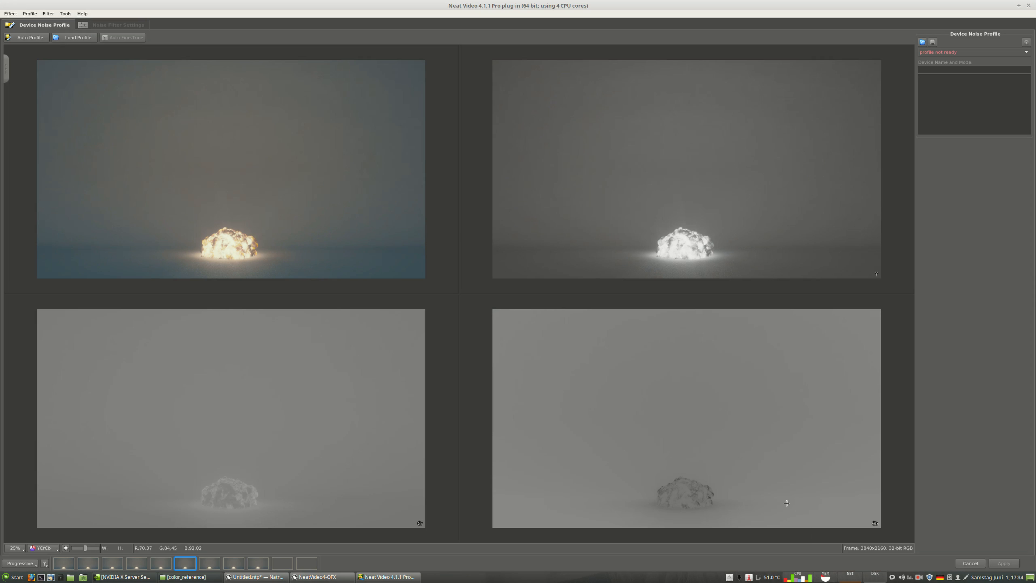
pyautogui.scroll(6, 257, 110)
pyautogui.scroll(-5, 282, 118)
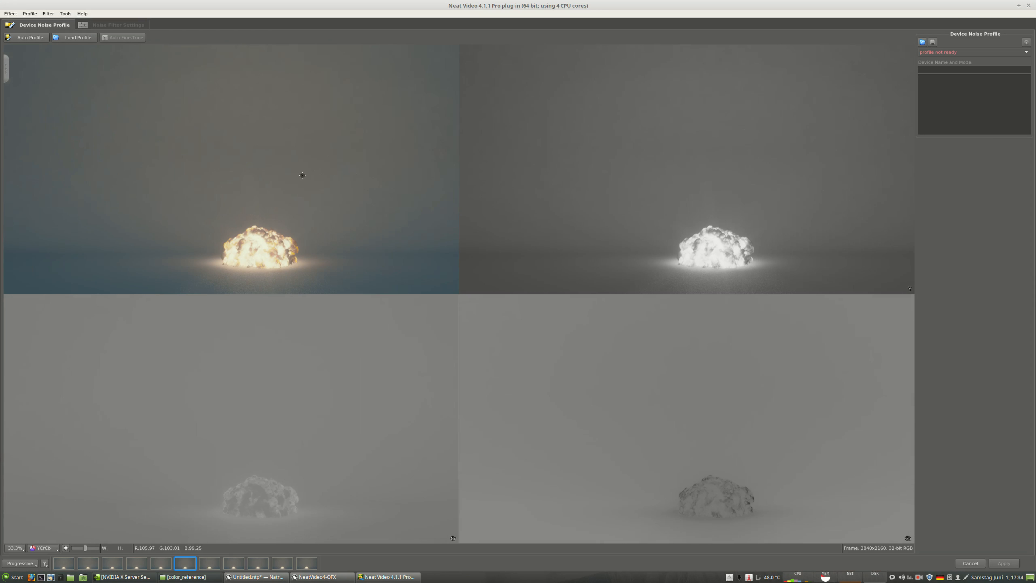
pyautogui.scroll(3, 278, 289)
pyautogui.scroll(2, 278, 289)
pyautogui.scroll(-3, 294, 156)
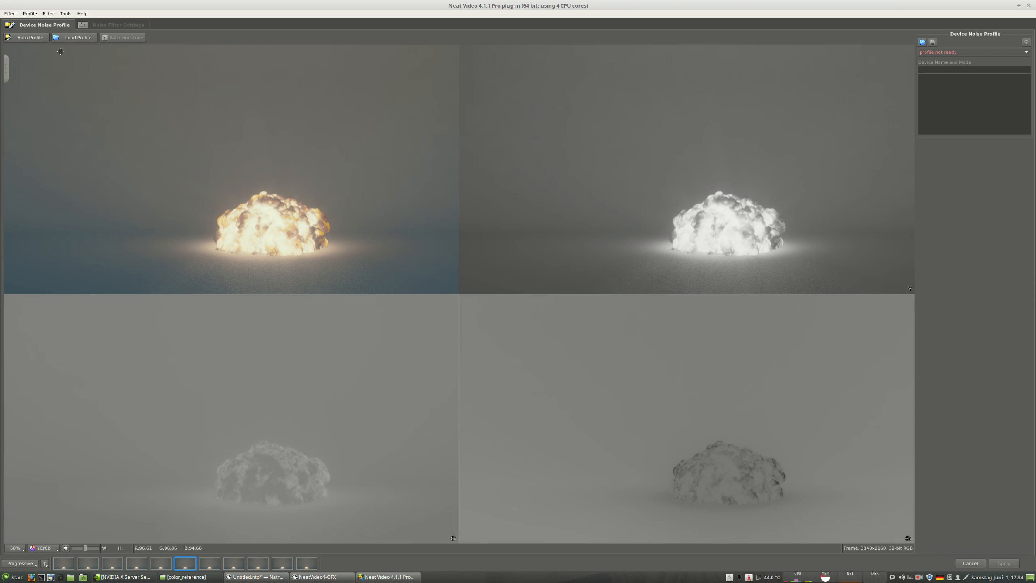
# Generate an automatic noise profile for the frame and fine-tune it automatically
pyautogui.click(28, 38)
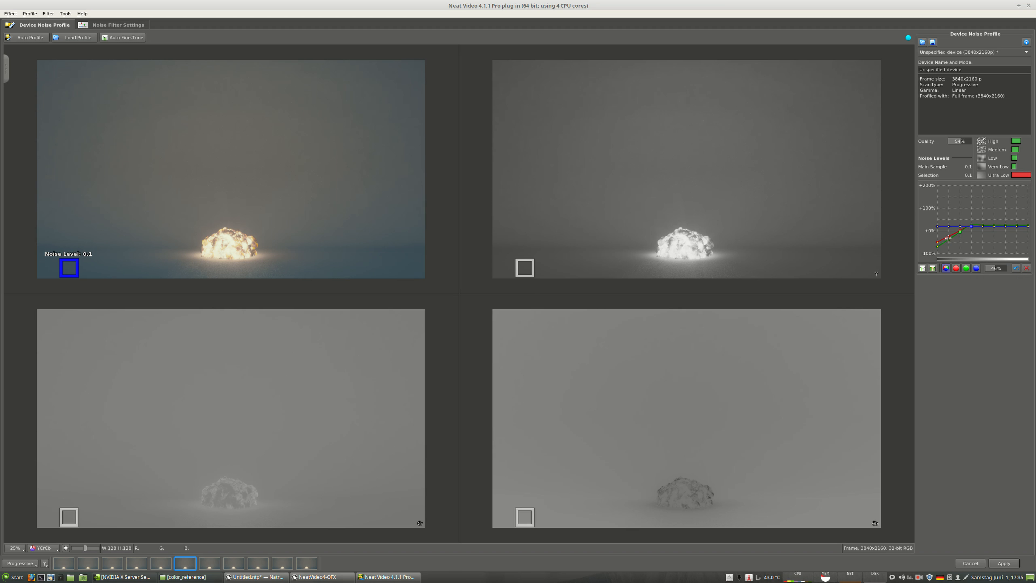
pyautogui.click(128, 38)
# In the noise filter settings, disable the Spatial Filter and enable Dust and Scratches and Adapt to Changing Noise
pyautogui.click(118, 26)
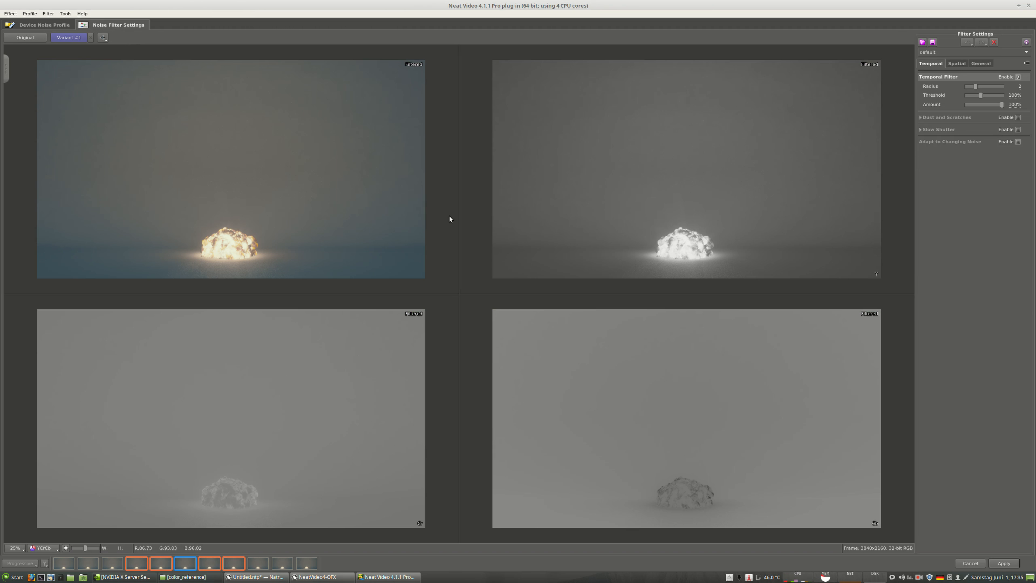
pyautogui.click(958, 64)
pyautogui.click(1017, 78)
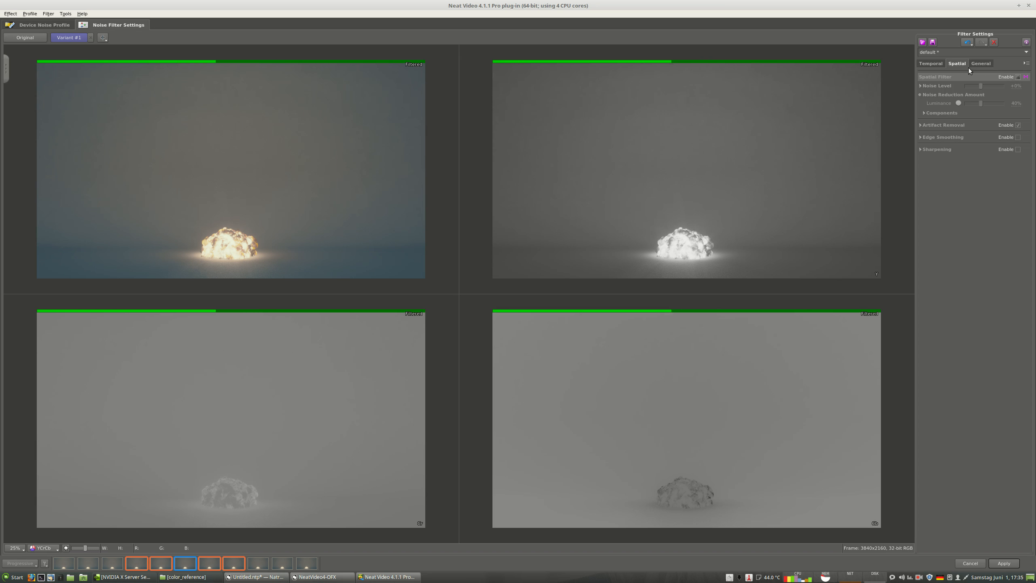
pyautogui.click(935, 64)
pyautogui.click(1017, 117)
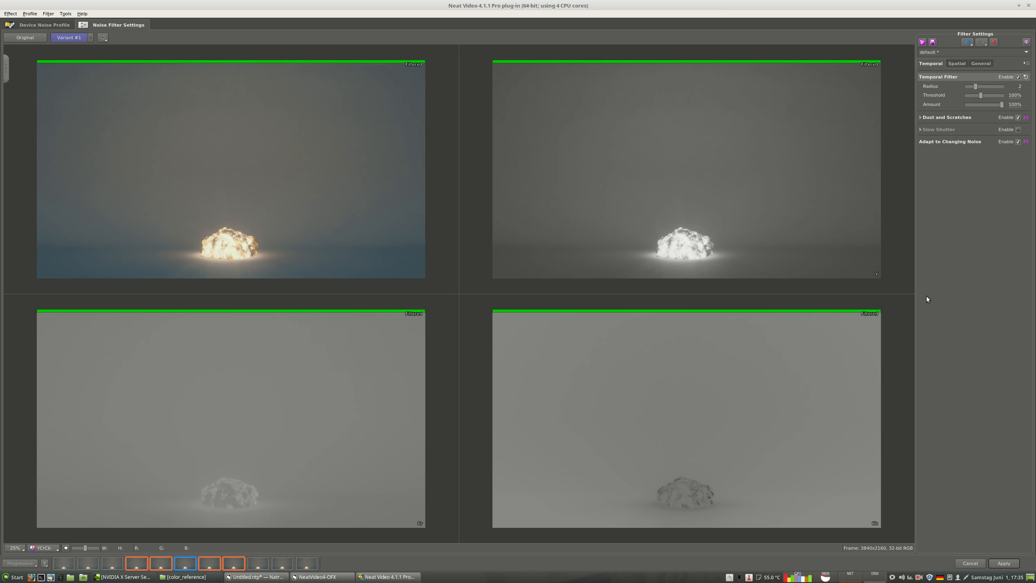
pyautogui.scroll(3, 227, 280)
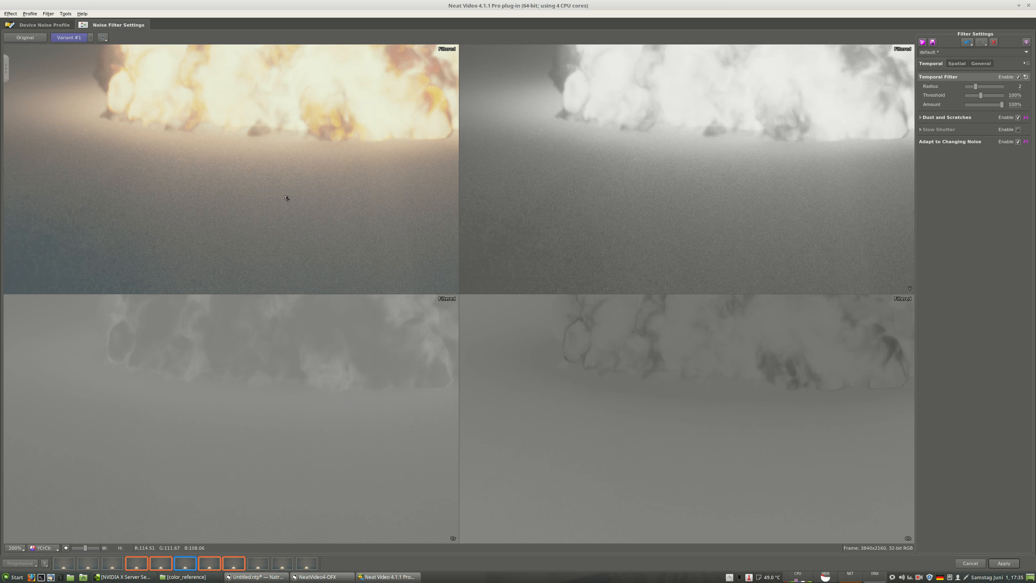
# Return to the device noise profile and mark a sample area about 155 × 130 pixels on the ground below the fireball
pyautogui.click(49, 26)
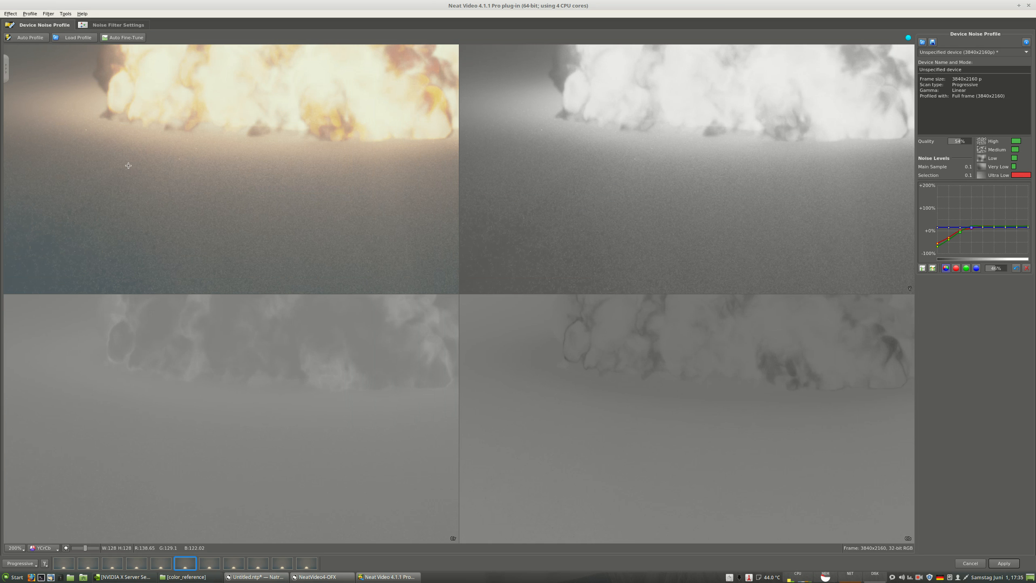
pyautogui.scroll(-3, 128, 165)
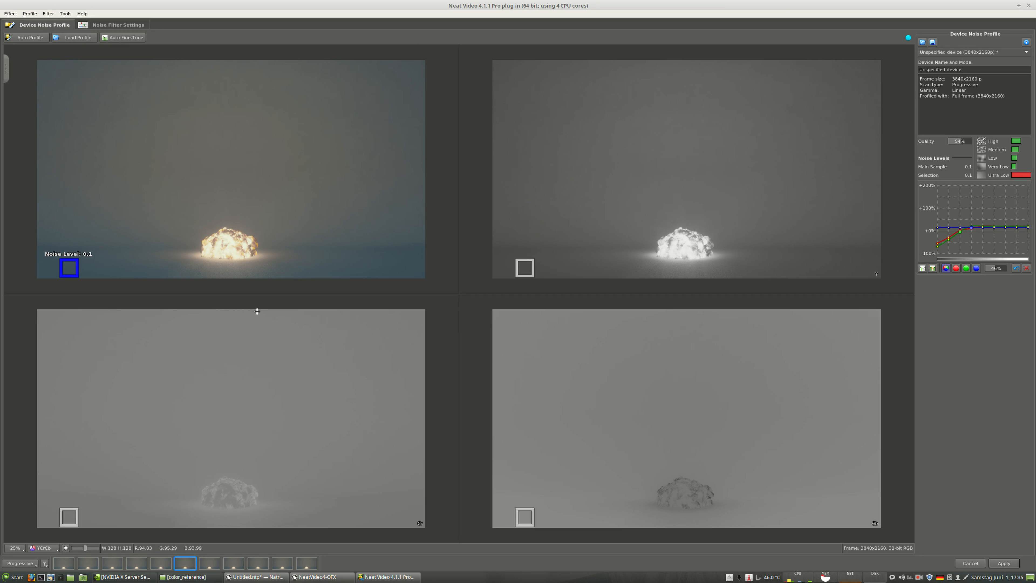
pyautogui.scroll(2, 240, 284)
pyautogui.moveTo(347, 273); pyautogui.dragTo(187, 196, button='middle')
pyautogui.scroll(3, 226, 257)
pyautogui.scroll(-4, 226, 256)
pyautogui.moveTo(215, 245)
pyautogui.mouseDown()
pyautogui.moveTo(228, 255)
pyautogui.moveTo(213, 214)
pyautogui.moveTo(222, 228)
pyautogui.mouseUp()
pyautogui.scroll(4, 222, 250)
pyautogui.moveTo(225, 479); pyautogui.dragTo(220, 479)
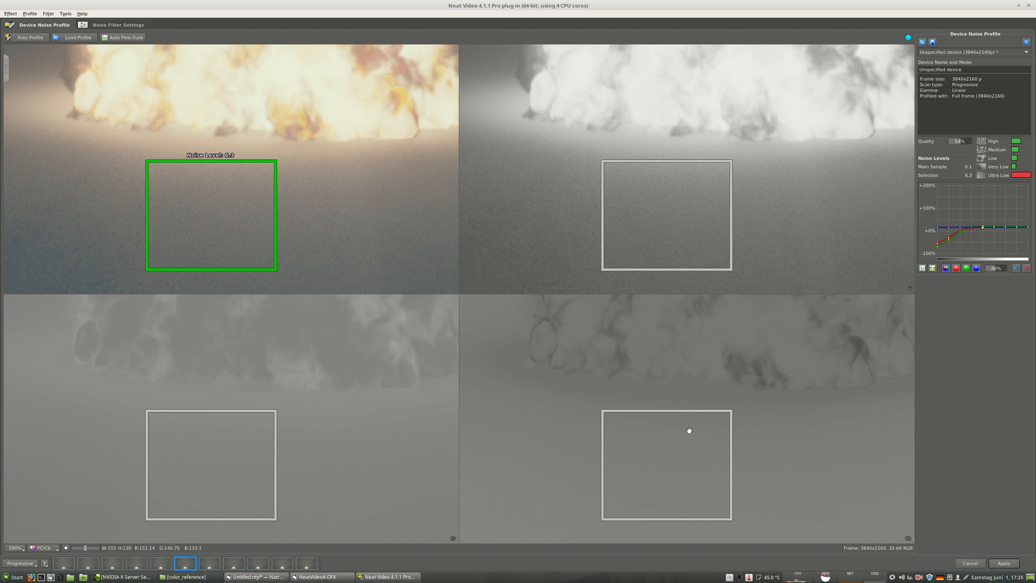
pyautogui.moveTo(649, 452); pyautogui.dragTo(658, 464)
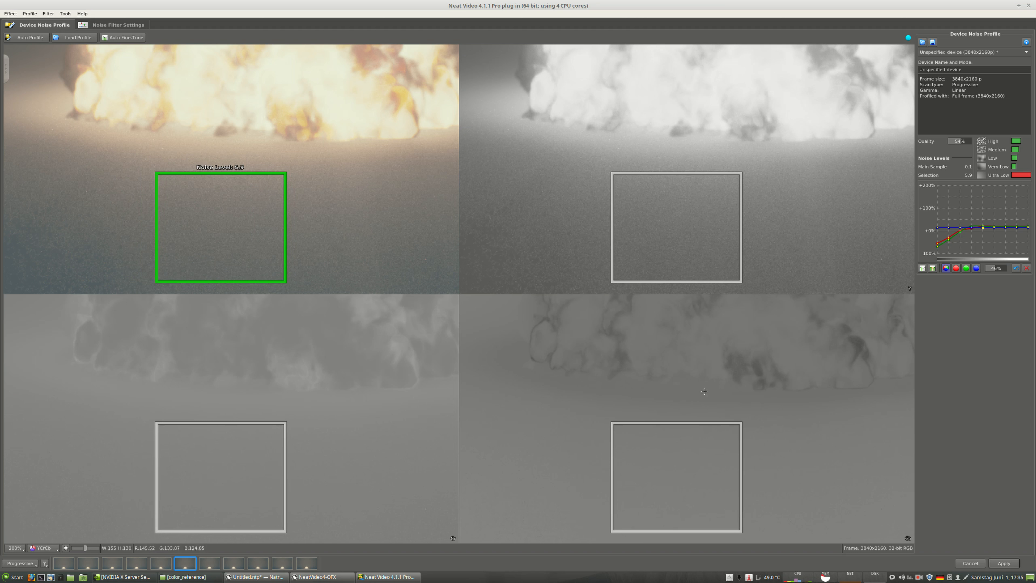
# Try the noise sample area over the fireball, and place it back on the evenly lit ground below
pyautogui.moveTo(672, 456); pyautogui.dragTo(639, 492, button='middle')
pyautogui.moveTo(638, 492); pyautogui.dragTo(583, 343)
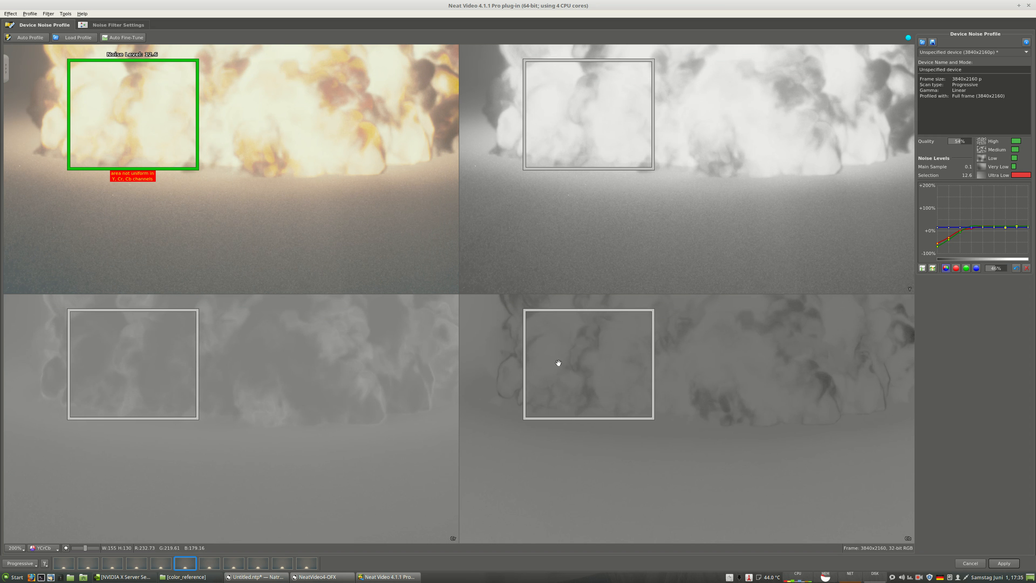
pyautogui.moveTo(640, 366); pyautogui.dragTo(711, 499)
pyautogui.moveTo(289, 222); pyautogui.dragTo(277, 196, button='middle')
pyautogui.moveTo(207, 219); pyautogui.dragTo(215, 224)
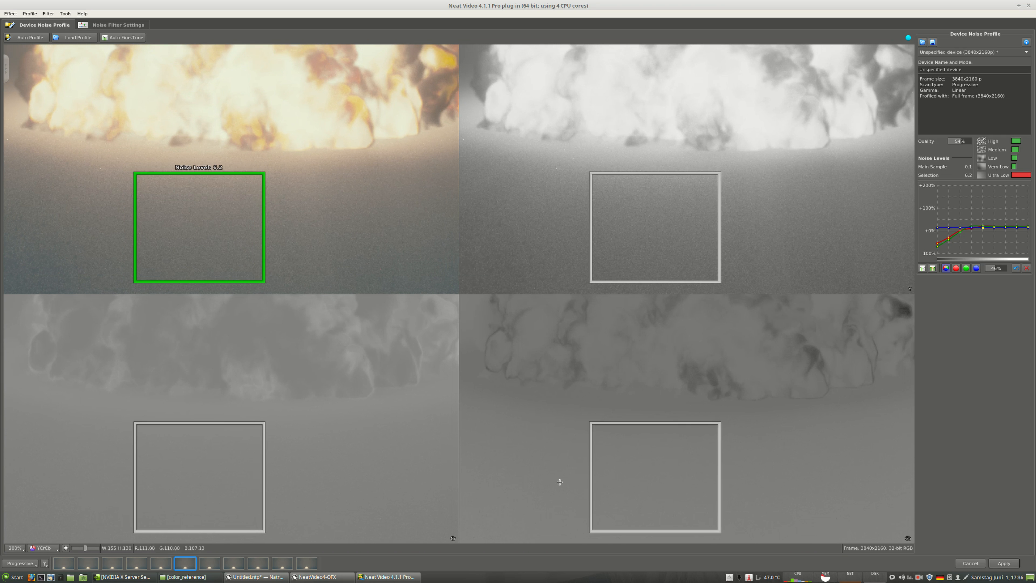
# Rebuild the automatic noise profile from the selected ground area and preview the filtered result
pyautogui.click(27, 37)
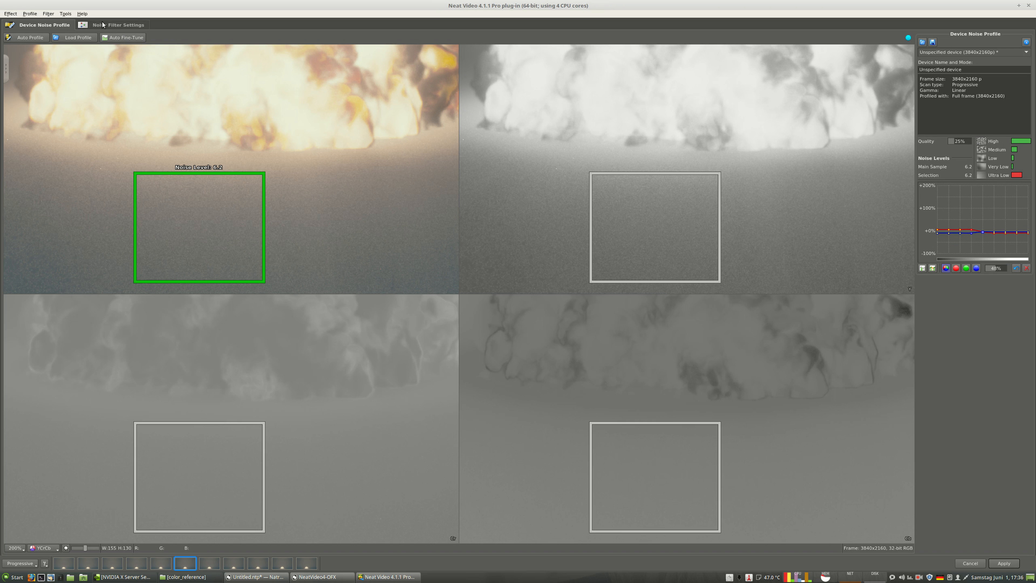
pyautogui.click(111, 26)
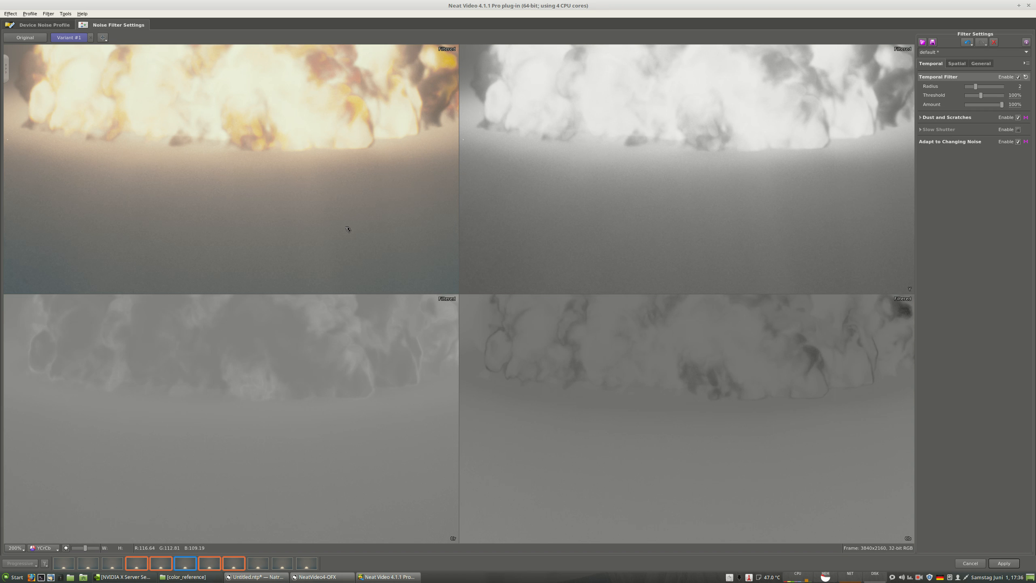
# Show the unfiltered original and mark a preview area about 216 × 203 pixels over the fireball's upper-right edge
pyautogui.scroll(-1, 347, 229)
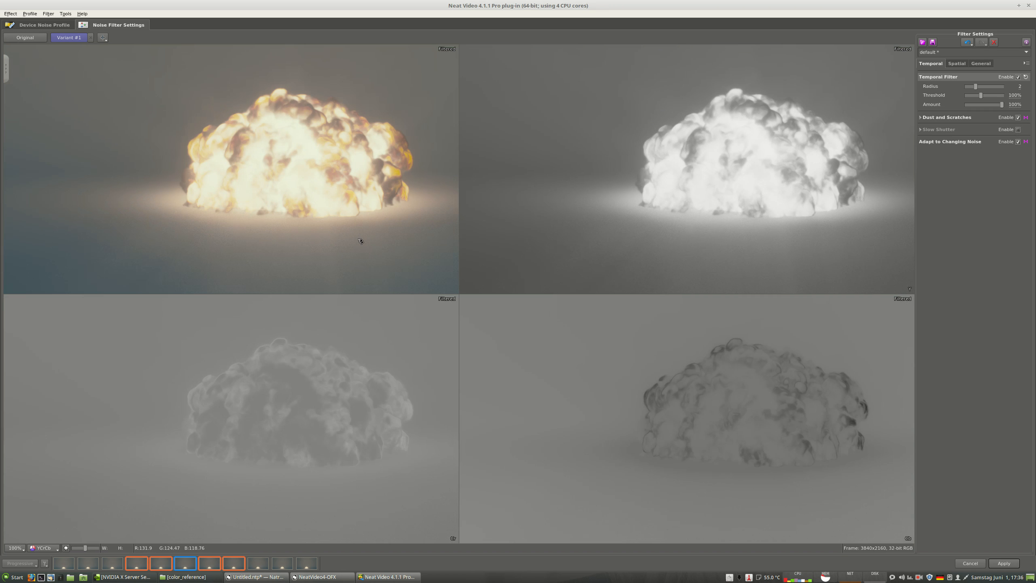
pyautogui.moveTo(395, 229); pyautogui.dragTo(326, 233)
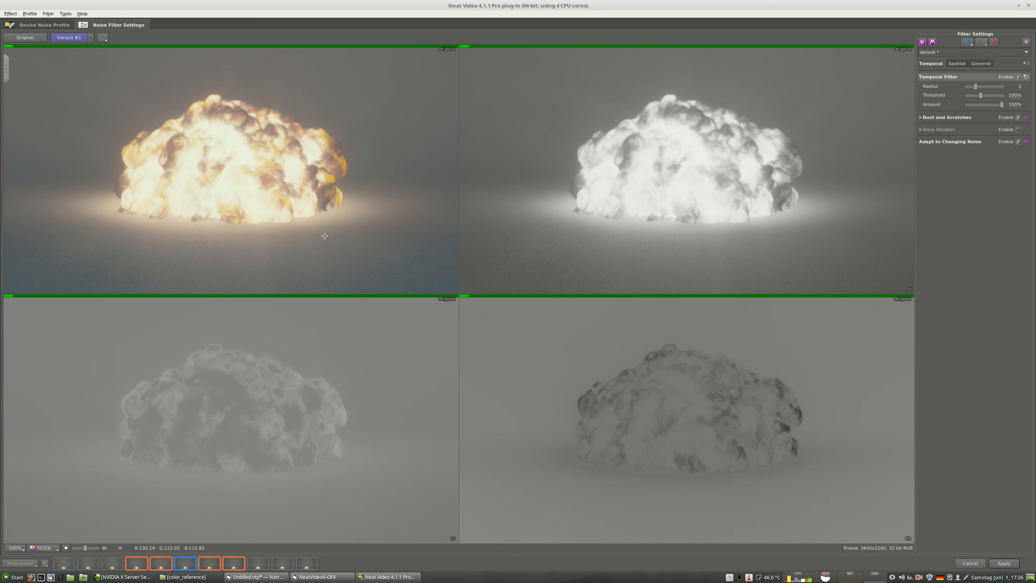
pyautogui.click(23, 40)
pyautogui.moveTo(176, 86); pyautogui.dragTo(265, 169)
pyautogui.moveTo(217, 128); pyautogui.dragTo(273, 128)
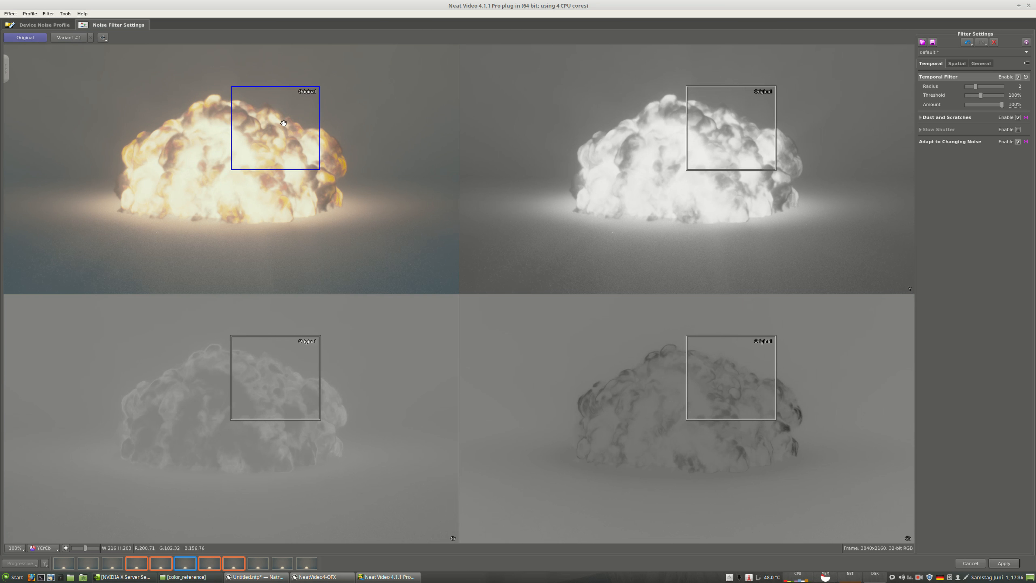
# Compare the original with the filtered Variant #1 up close inside the preview area on the fireball's edge
pyautogui.scroll(3, 283, 124)
pyautogui.scroll(-1, 284, 124)
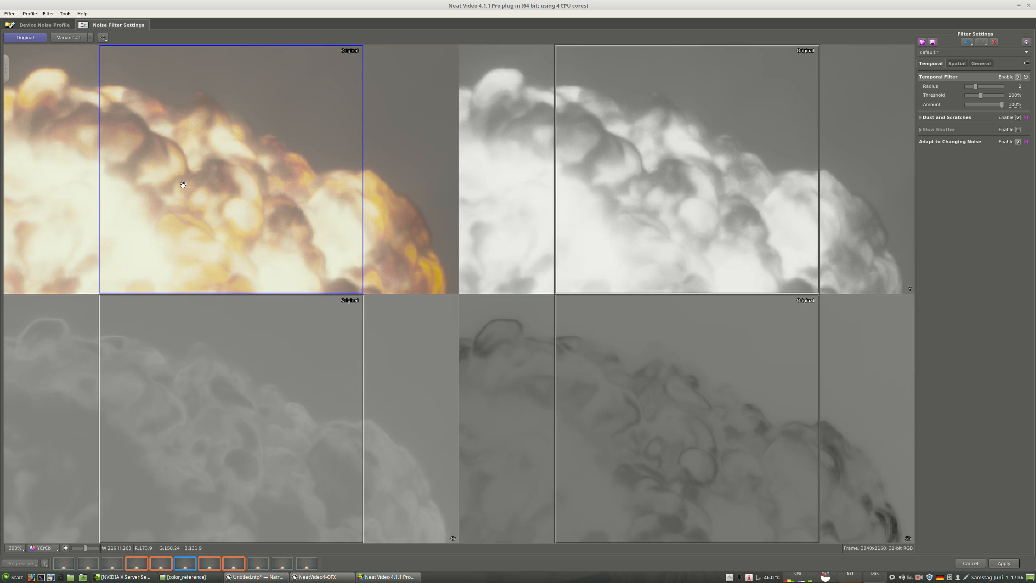
pyautogui.click(66, 38)
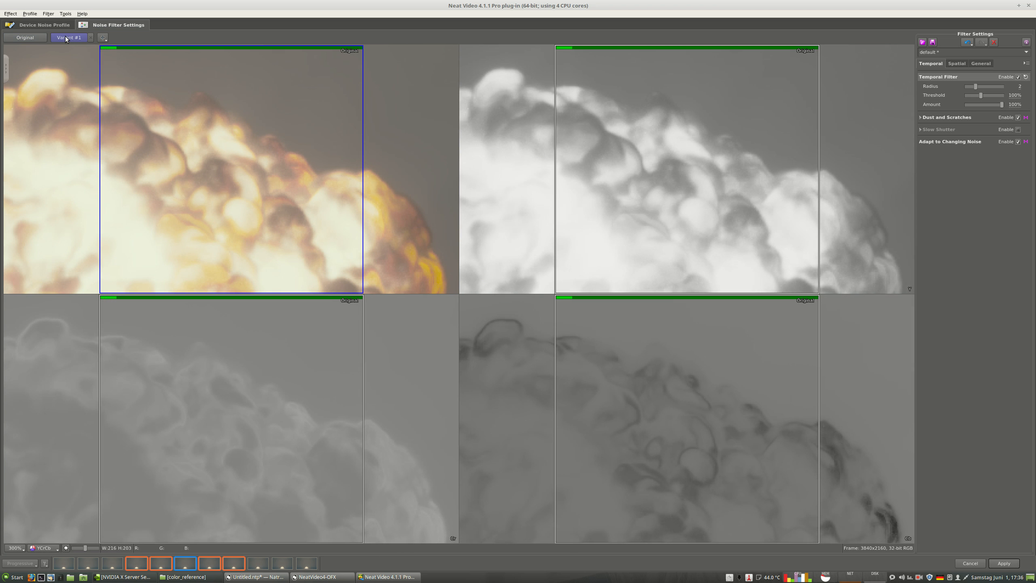
pyautogui.click(19, 40)
pyautogui.click(58, 37)
pyautogui.click(25, 38)
# Mark a smaller preview area about 79 × 66 pixels at the fireball's lower-right edge and compare filtered with original there
pyautogui.moveTo(261, 228); pyautogui.dragTo(273, 106, button='middle')
pyautogui.moveTo(354, 228); pyautogui.dragTo(243, 112, button='middle')
pyautogui.scroll(1, 362, 200)
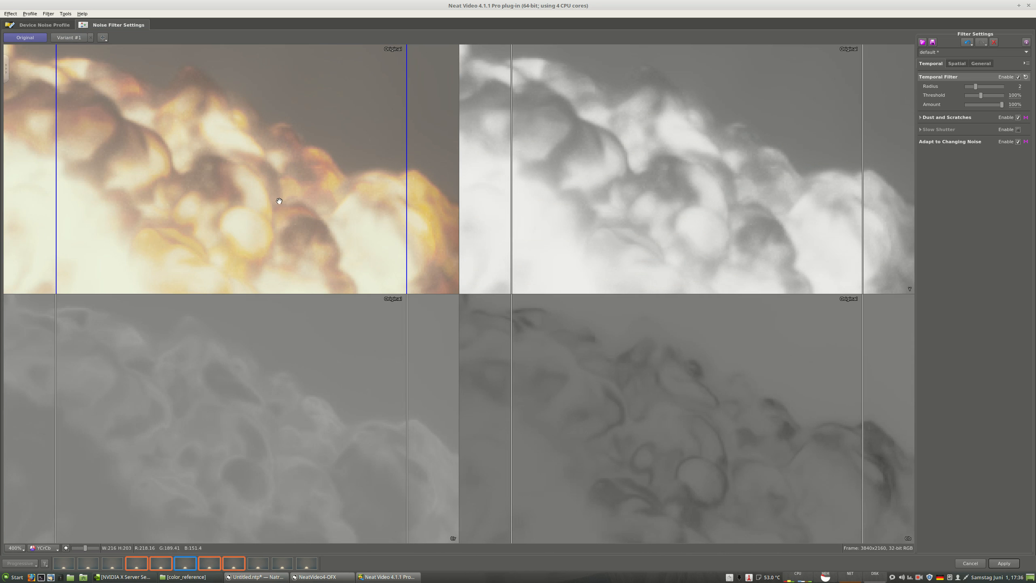
pyautogui.moveTo(272, 212); pyautogui.dragTo(115, 62, button='middle')
pyautogui.moveTo(332, 209); pyautogui.dragTo(287, 101, button='middle')
pyautogui.moveTo(319, 151); pyautogui.dragTo(191, 259)
pyautogui.click(64, 38)
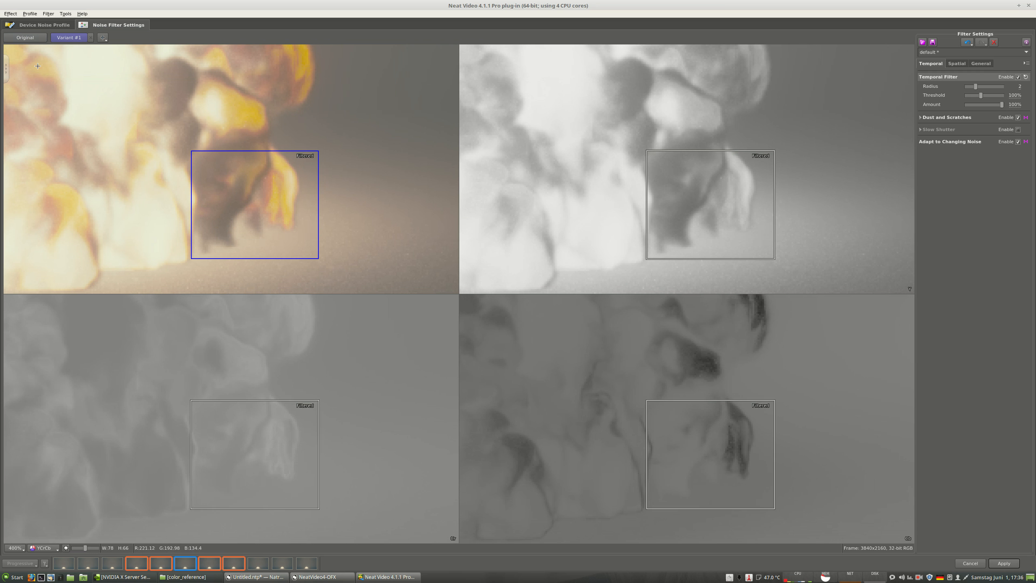
pyautogui.click(29, 40)
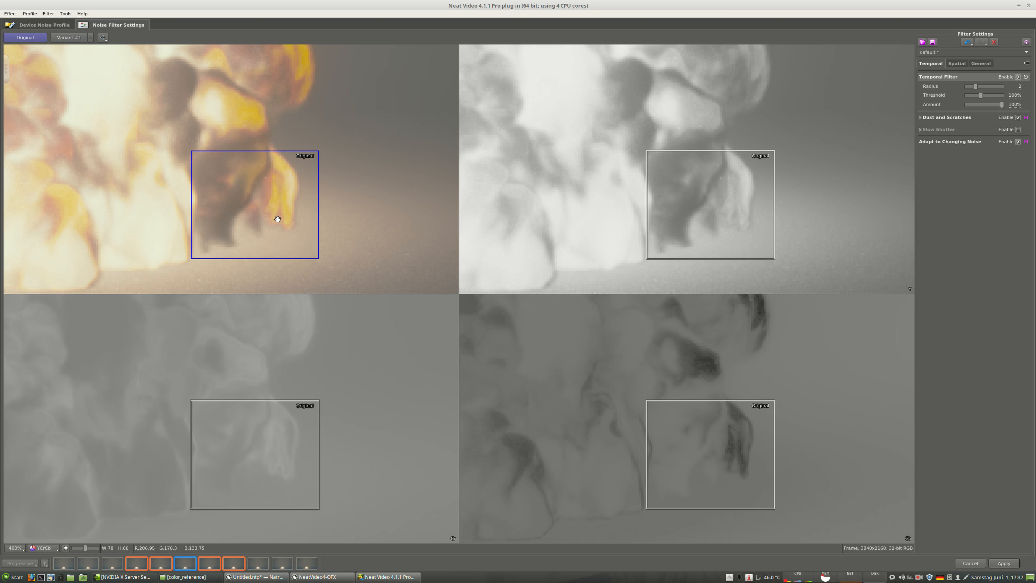
# Examine the fine flame detail at higher magnification by alternating repeatedly between the original and Variant #1
pyautogui.scroll(1, 278, 219)
pyautogui.click(69, 37)
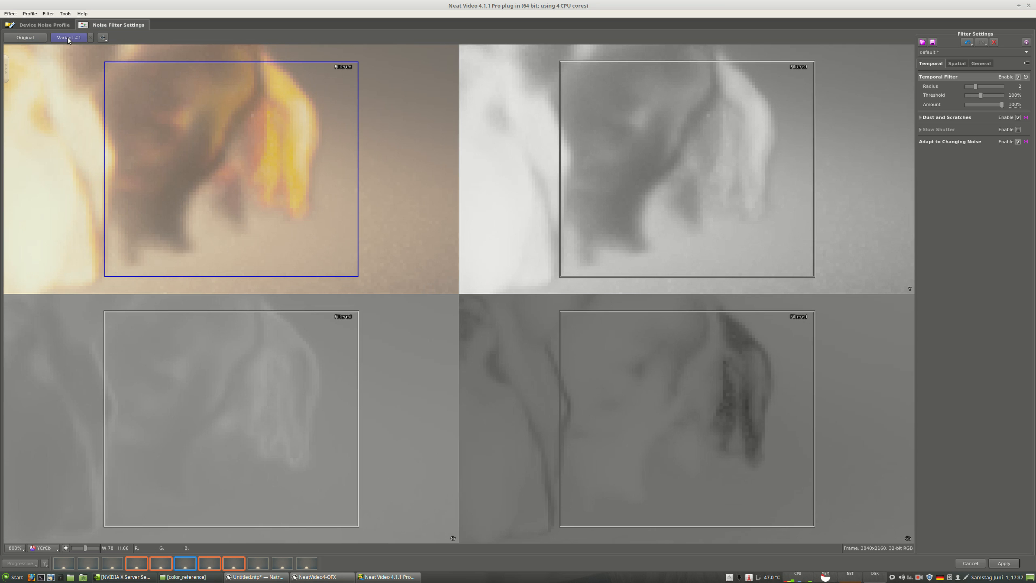
pyautogui.click(26, 37)
pyautogui.click(68, 38)
pyautogui.click(39, 40)
pyautogui.click(69, 38)
pyautogui.click(27, 38)
pyautogui.click(33, 37)
pyautogui.click(66, 39)
# Shift the preview area to the fireball's base, apply the noise filter settings, and view the whole explosion in Natron
pyautogui.scroll(-5, 373, 182)
pyautogui.moveTo(223, 188); pyautogui.dragTo(189, 256)
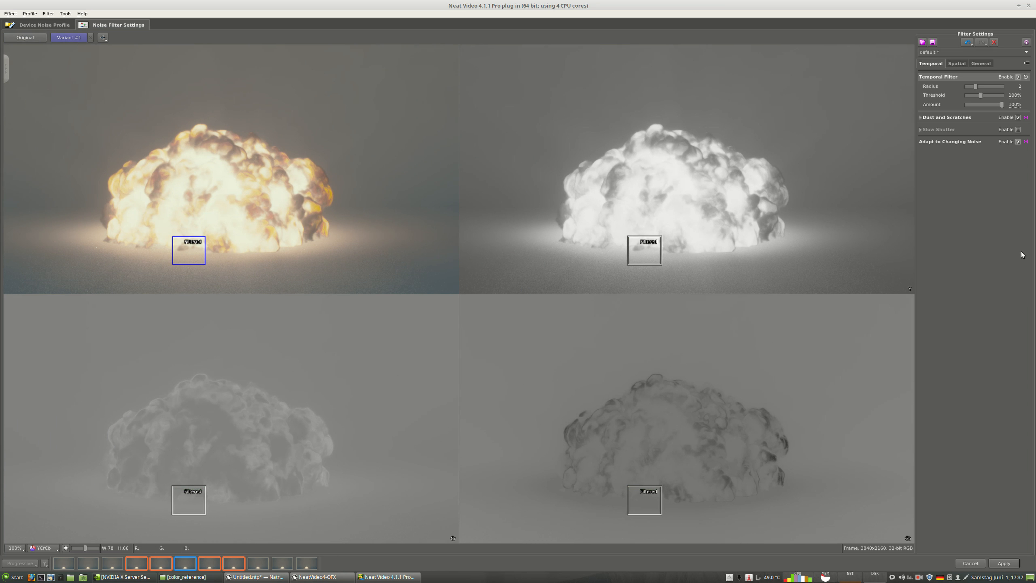
pyautogui.click(1011, 566)
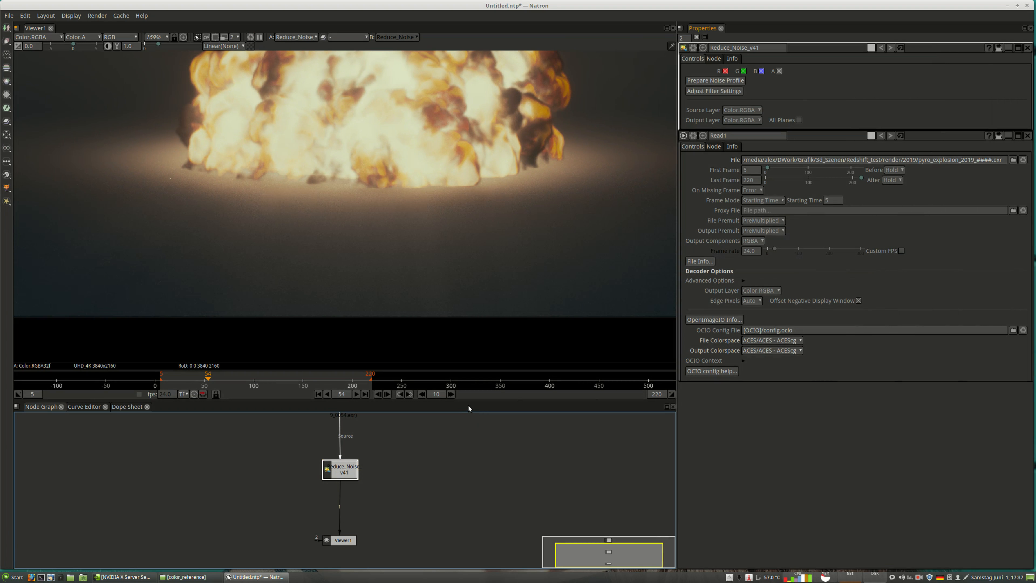
pyautogui.scroll(-2, 209, 220)
pyautogui.moveTo(396, 161); pyautogui.dragTo(375, 221, button='middle')
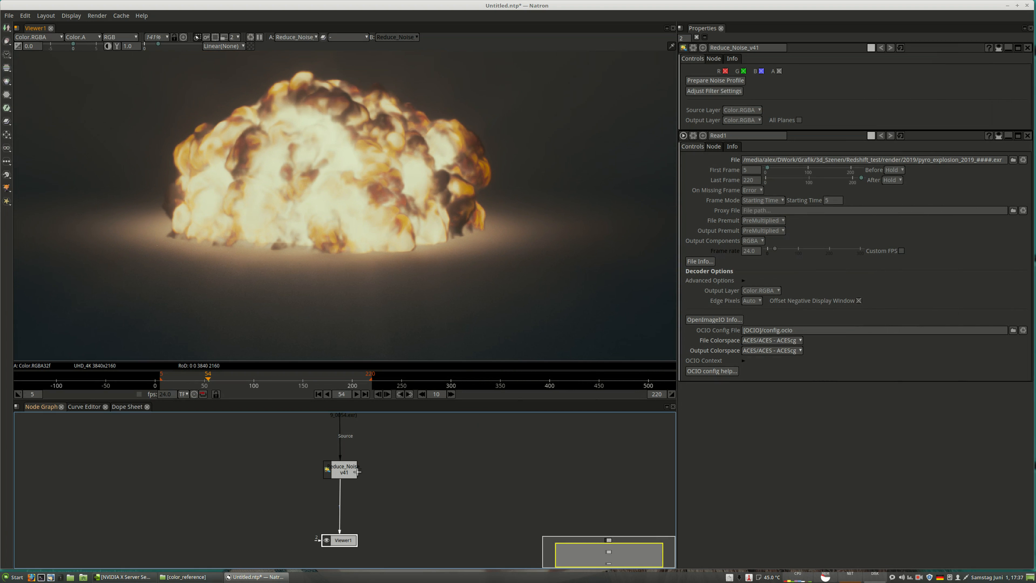
# Add a Write node without an output file beside the noise reduction node and look through its input colorspace options
pyautogui.press('Tab')
pyautogui.write('wr')
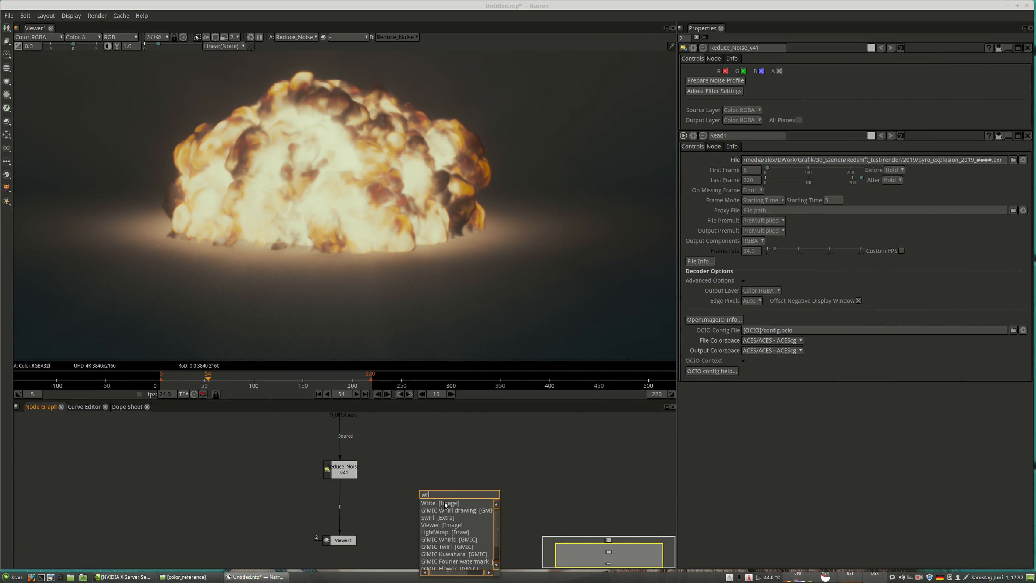
pyautogui.click(444, 504)
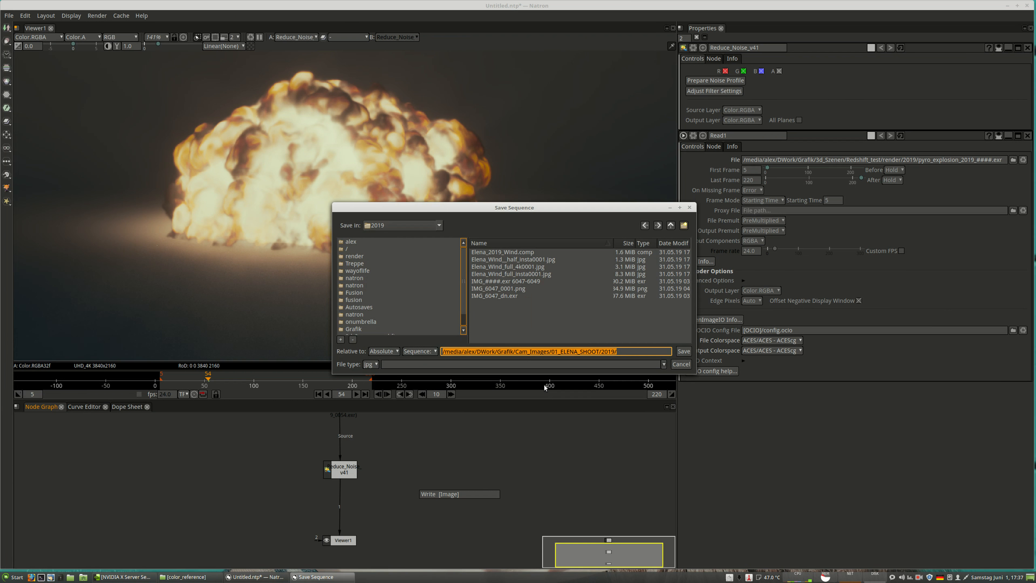
pyautogui.click(689, 364)
pyautogui.moveTo(464, 508); pyautogui.dragTo(427, 509)
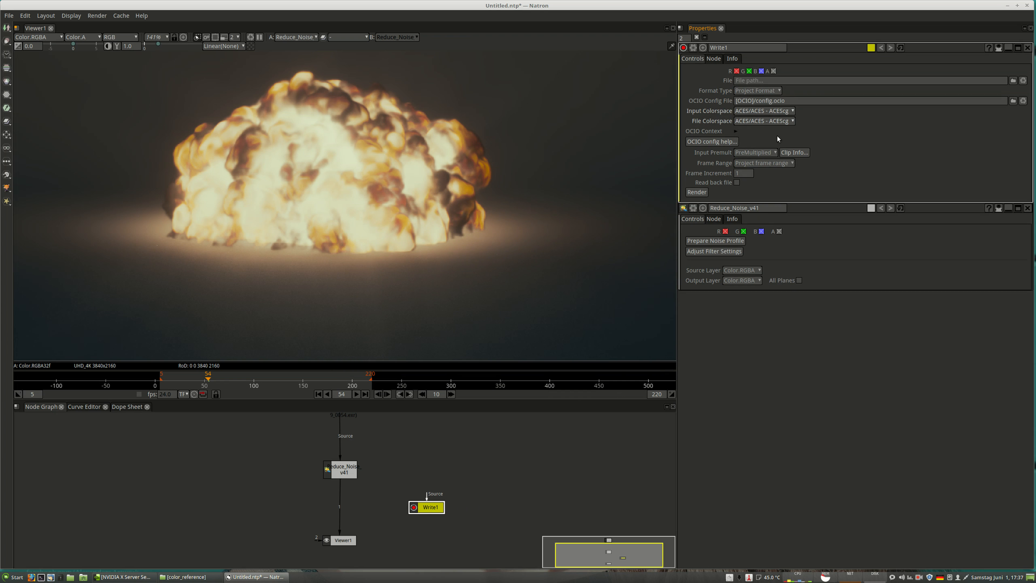
pyautogui.click(787, 112)
pyautogui.moveTo(751, 142)
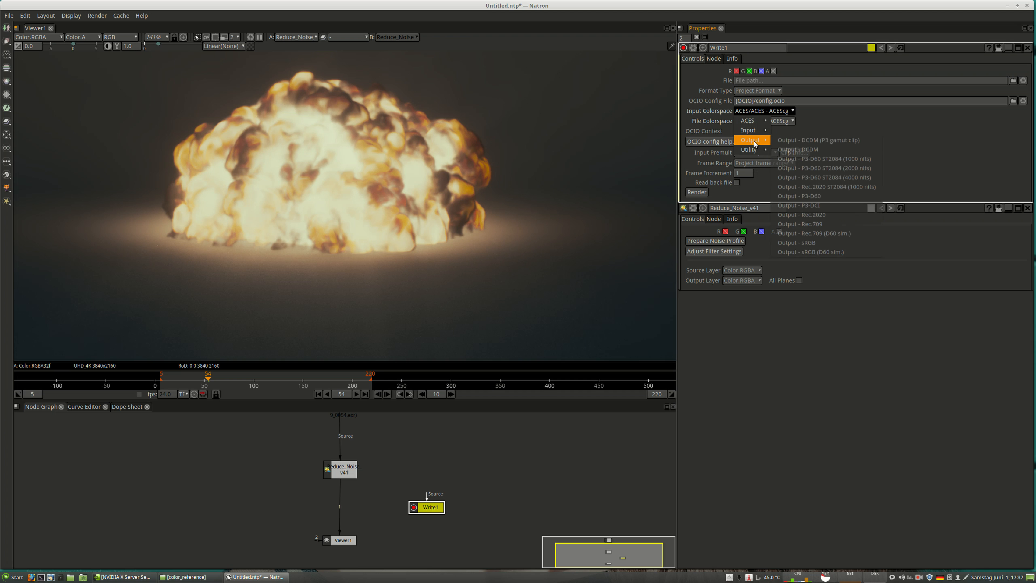
pyautogui.click(958, 156)
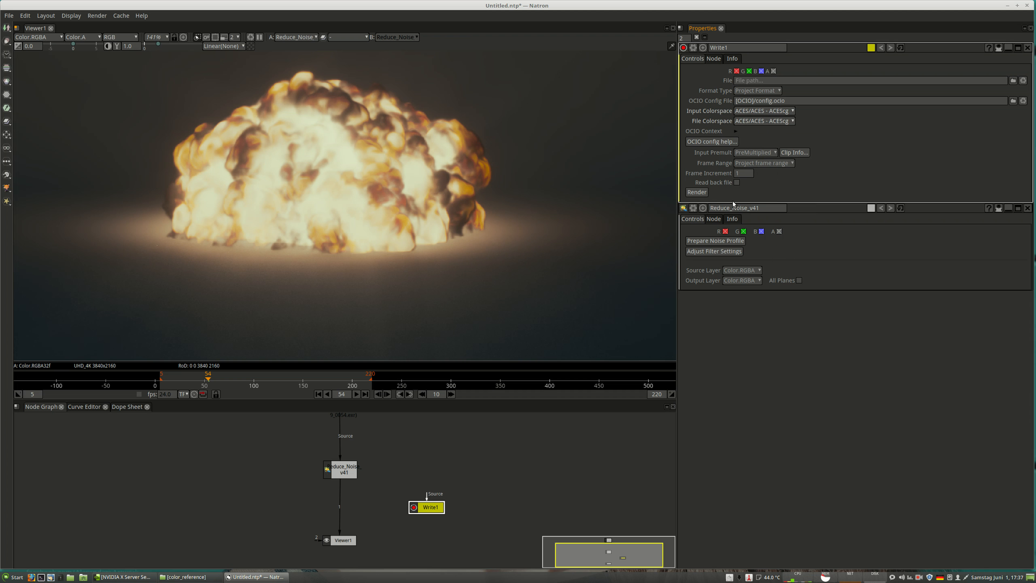
# Close the Natron project without saving and switch to Fusion Studio
pyautogui.click(1028, 5)
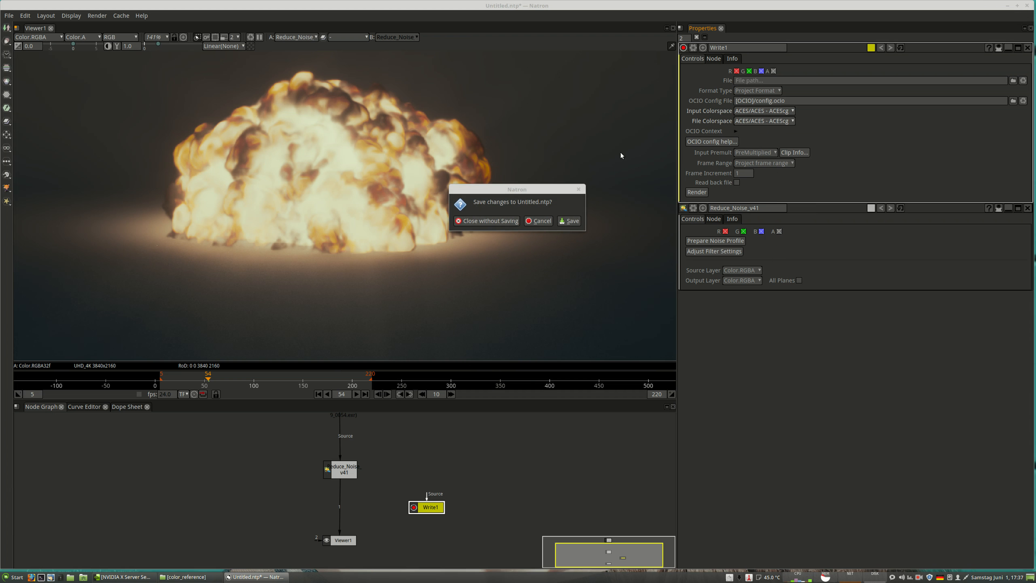
pyautogui.click(486, 221)
pyautogui.doubleClick(991, 177)
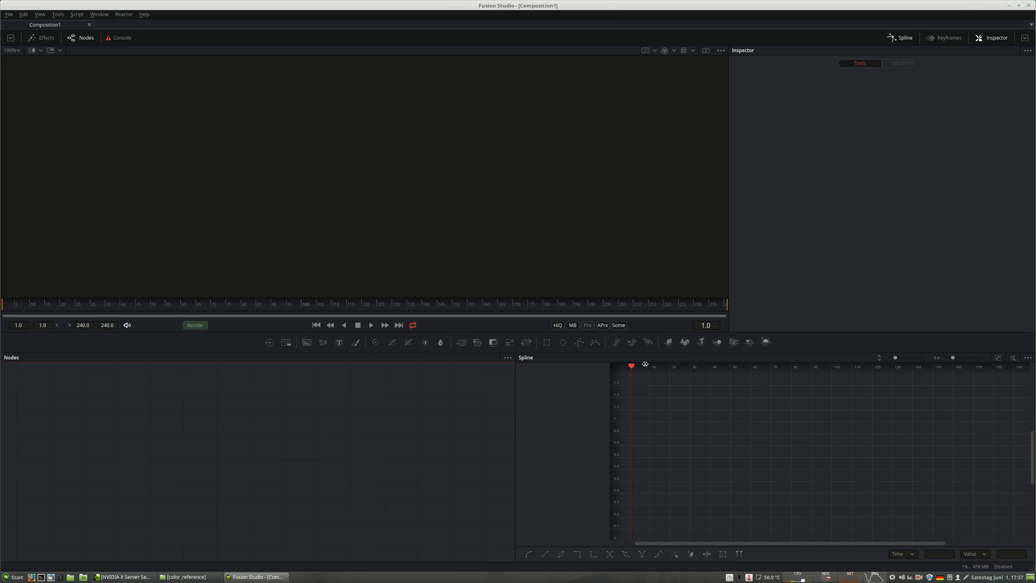
pyautogui.click(759, 379)
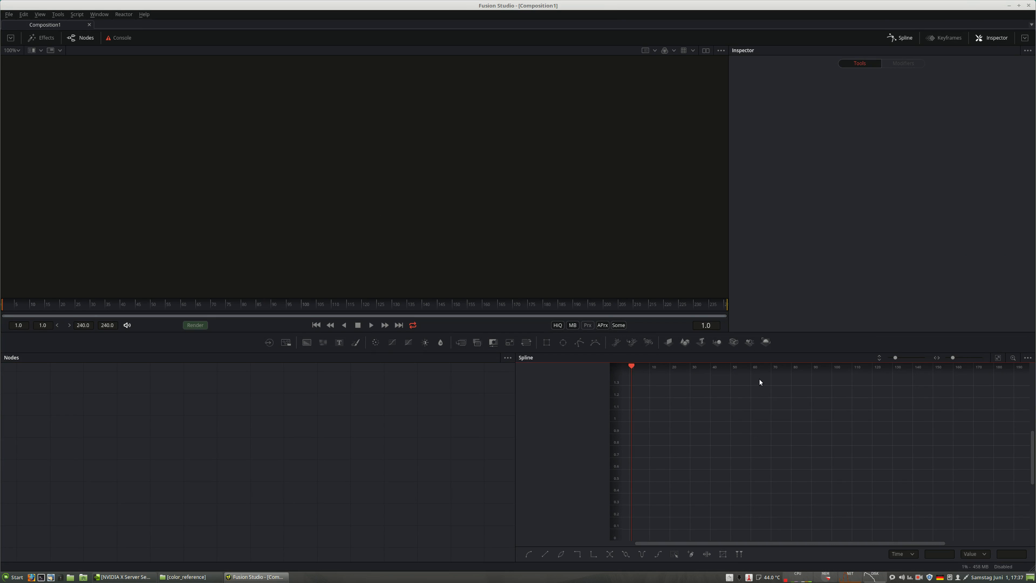
# Widen the node area of the blank composition slightly and open the recent composition Composition1_pyro.comp
pyautogui.moveTo(516, 388); pyautogui.dragTo(550, 398)
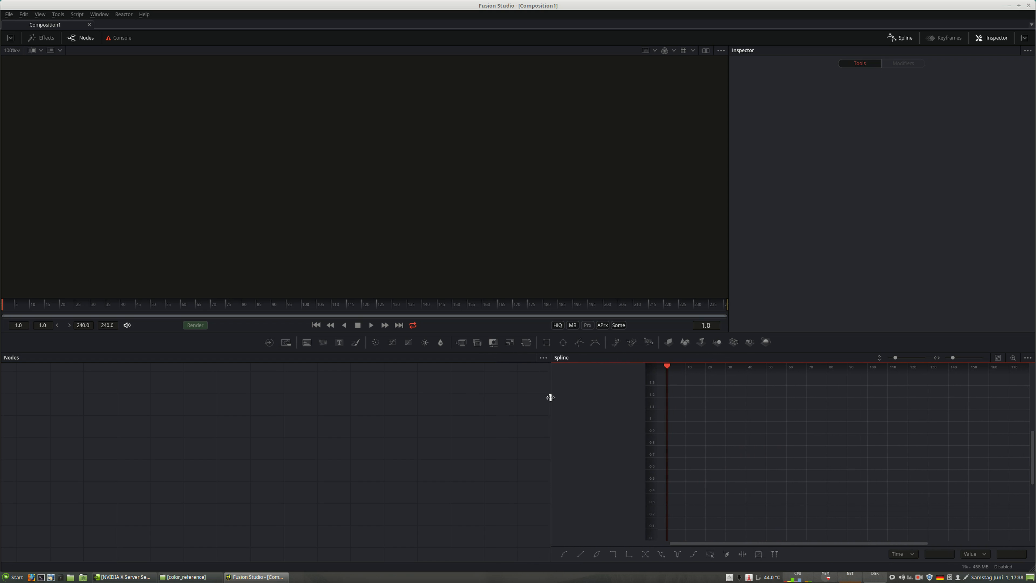
pyautogui.click(8, 14)
pyautogui.moveTo(58, 178)
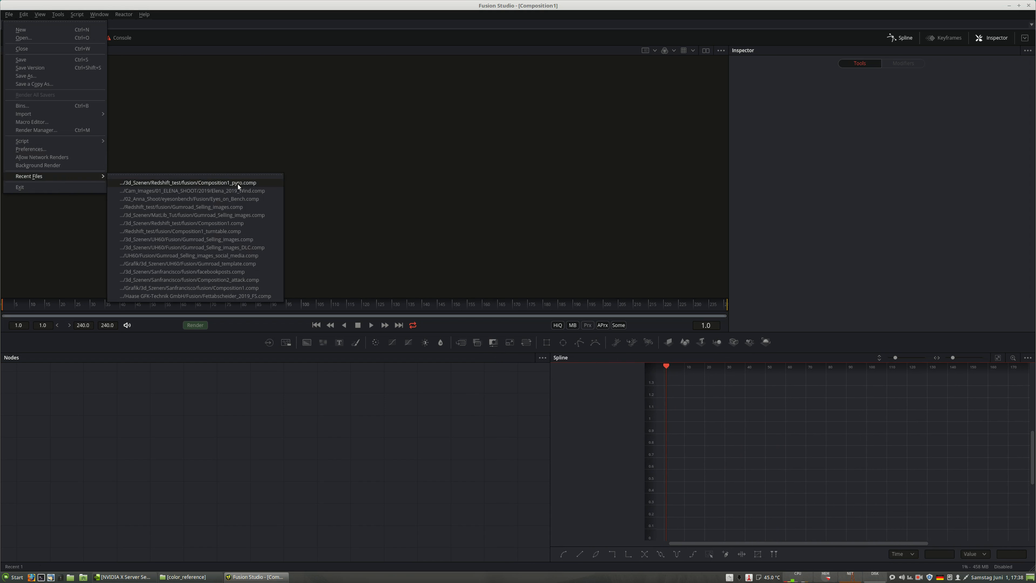
pyautogui.click(238, 183)
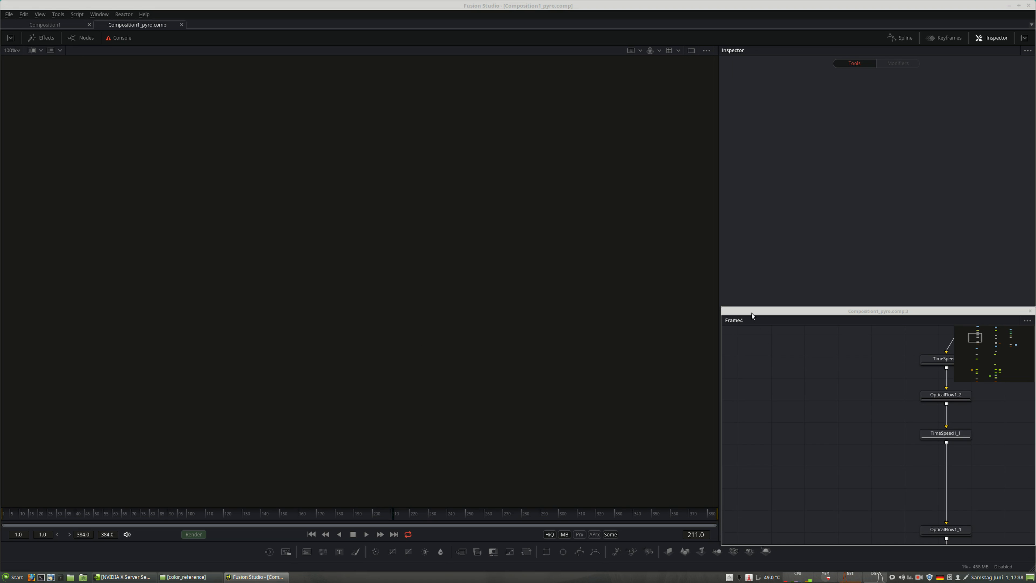
# Enlarge the floating node graph window slightly and show the pyroexplo_dn_####.exr loader in the viewer
pyautogui.moveTo(721, 308)
pyautogui.mouseDown()
pyautogui.moveTo(715, 268)
pyautogui.moveTo(724, 294)
pyautogui.mouseUp()
pyautogui.keyDown('ctrl'); pyautogui.scroll(-5, 772, 437); pyautogui.keyUp('ctrl')
pyautogui.moveTo(861, 451); pyautogui.dragTo(858, 415, button='middle')
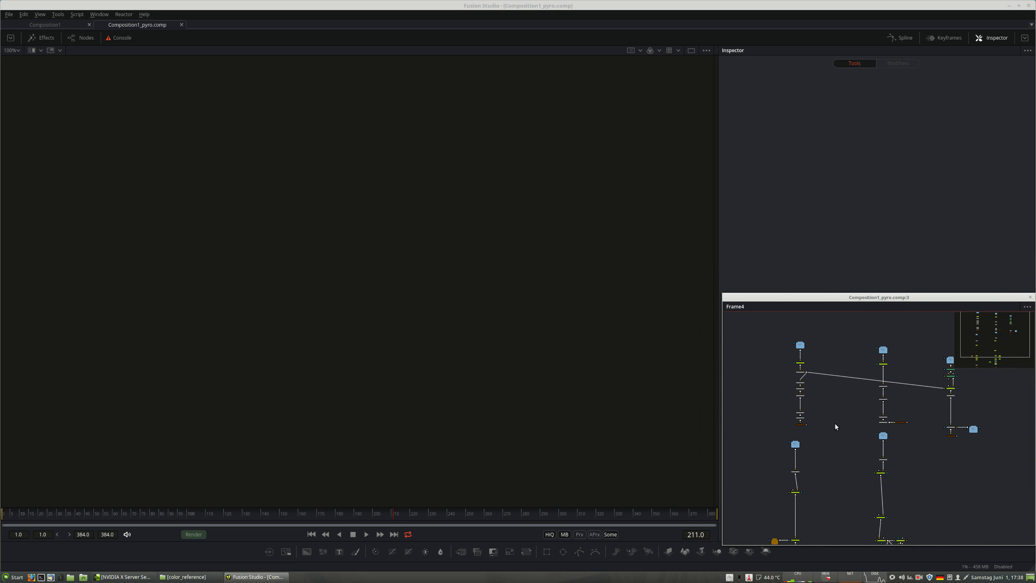
pyautogui.keyDown('ctrl'); pyautogui.scroll(4, 791, 348); pyautogui.keyUp('ctrl')
pyautogui.click(780, 362)
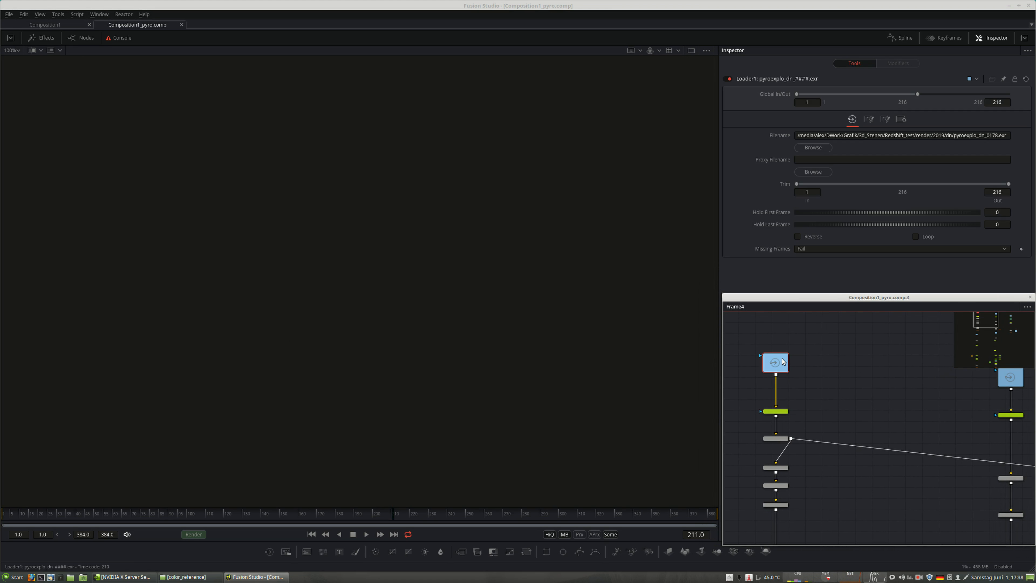
pyautogui.press('1')
pyautogui.keyDown('ctrl'); pyautogui.scroll(-1, 278, 109); pyautogui.keyUp('ctrl')
pyautogui.keyDown('ctrl'); pyautogui.scroll(1, 279, 385); pyautogui.keyUp('ctrl')
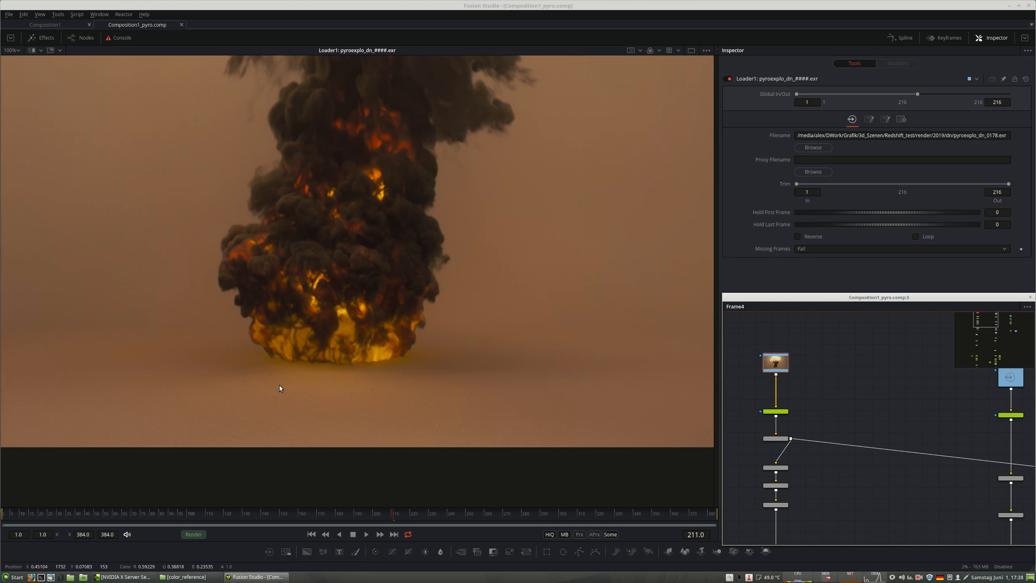
# Examine frame 211 of the denoised sequence for remaining noise on the ground and in the smoke column
pyautogui.keyDown('ctrl'); pyautogui.scroll(1, 294, 417); pyautogui.keyUp('ctrl')
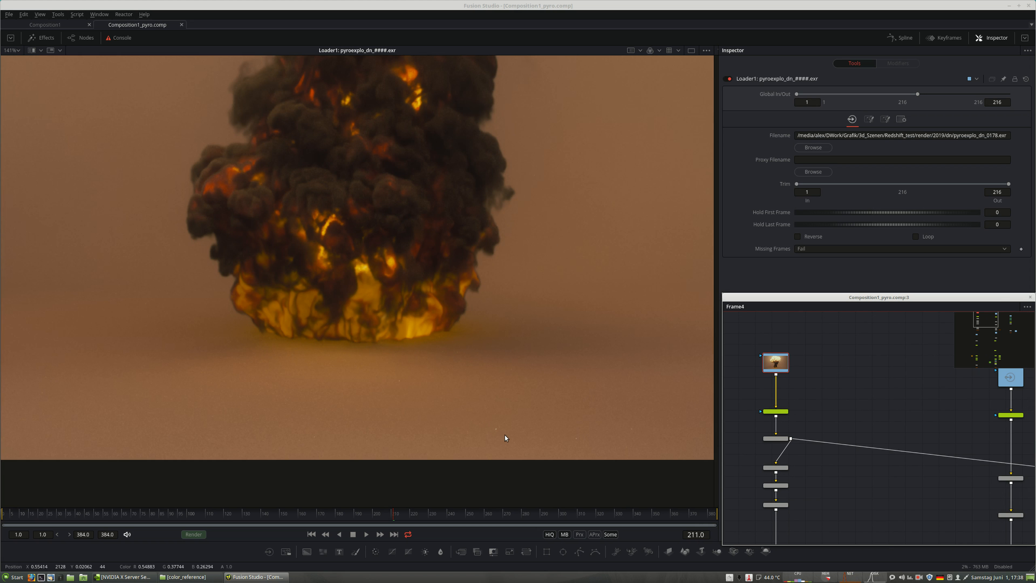
pyautogui.keyDown('ctrl'); pyautogui.scroll(1, 504, 435); pyautogui.keyUp('ctrl')
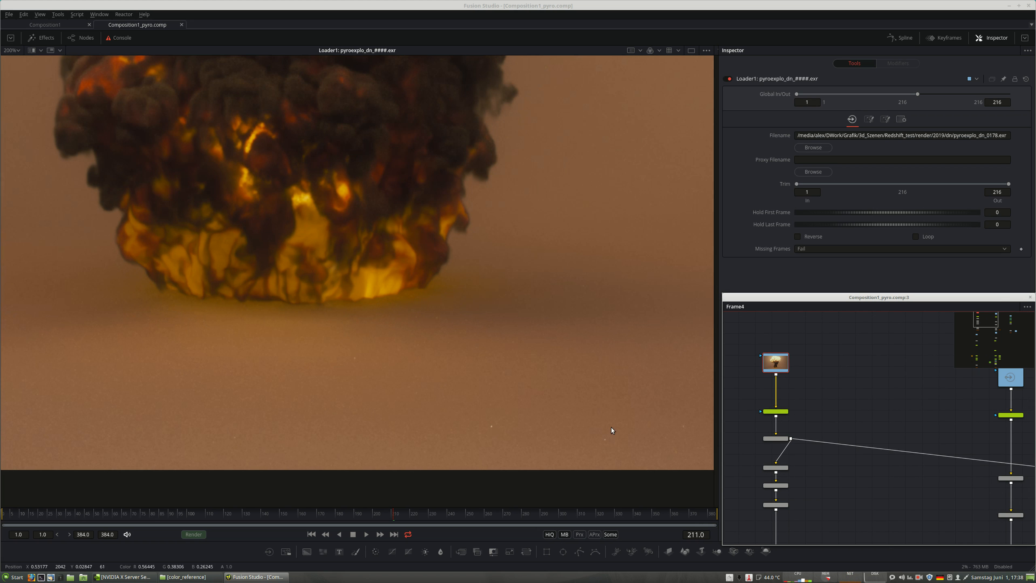
pyautogui.keyDown('ctrl'); pyautogui.scroll(-2, 579, 475); pyautogui.keyUp('ctrl')
pyautogui.keyDown('ctrl'); pyautogui.scroll(-1, 201, 432); pyautogui.keyUp('ctrl')
pyautogui.moveTo(523, 311); pyautogui.dragTo(456, 385, button='middle')
pyautogui.keyDown('ctrl'); pyautogui.scroll(2, 343, 317); pyautogui.keyUp('ctrl')
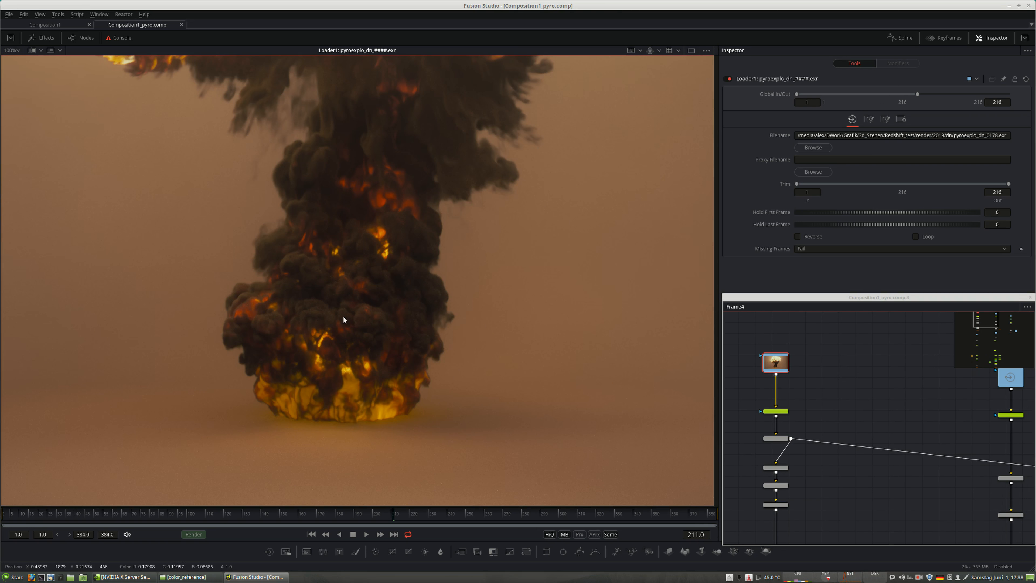
pyautogui.moveTo(428, 259); pyautogui.dragTo(408, 347, button='middle')
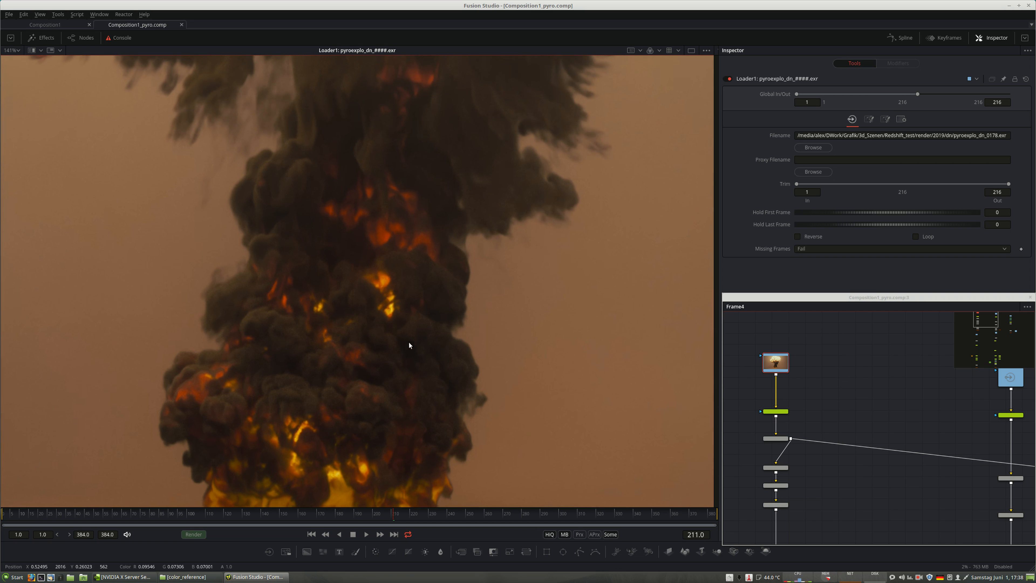
pyautogui.moveTo(338, 173); pyautogui.dragTo(308, 266, button='middle')
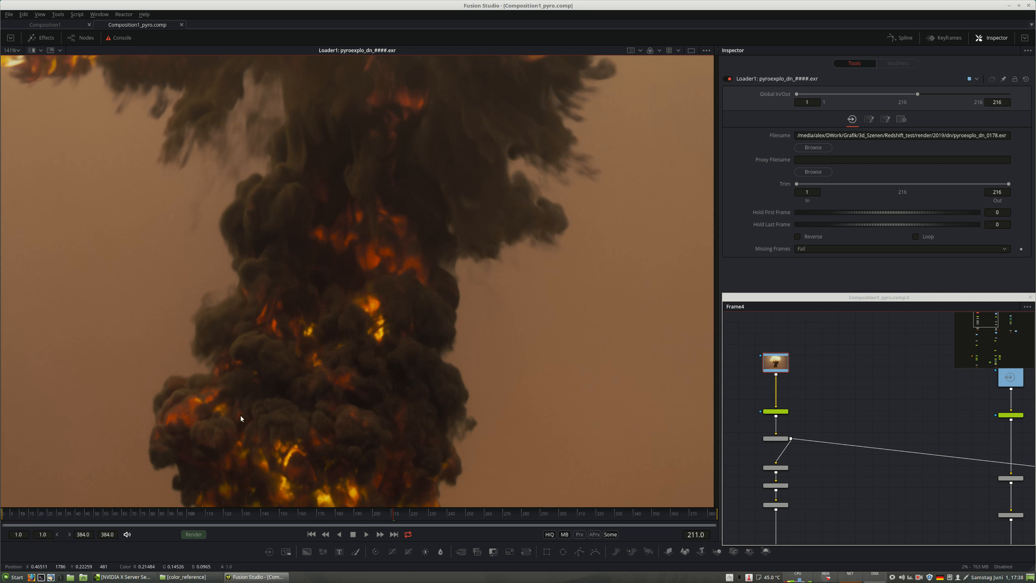
pyautogui.moveTo(258, 421); pyautogui.dragTo(260, 369, button='middle')
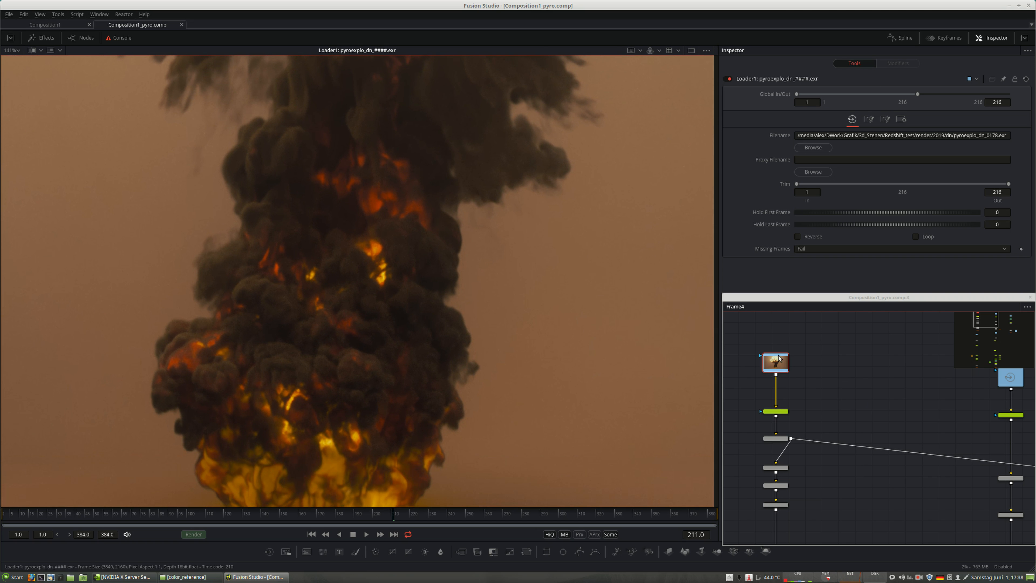
# Frame the loader's node chain and inspect the denoised explosion at frames 81 and 151
pyautogui.moveTo(860, 417); pyautogui.dragTo(889, 399, button='middle')
pyautogui.keyDown('ctrl'); pyautogui.scroll(-3, 856, 394); pyautogui.keyUp('ctrl')
pyautogui.keyDown('ctrl'); pyautogui.scroll(4, 855, 392); pyautogui.keyUp('ctrl')
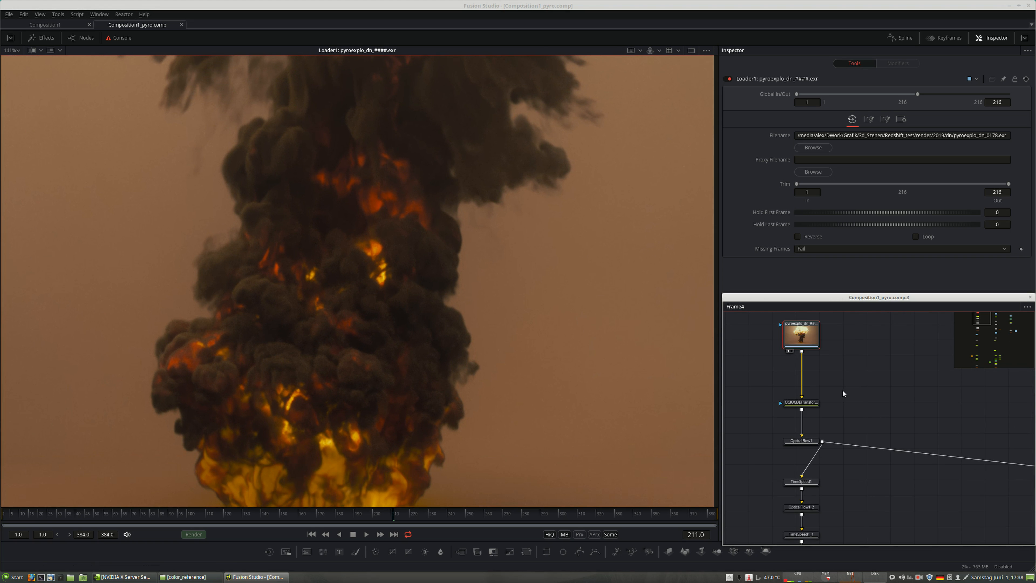
pyautogui.click(195, 513)
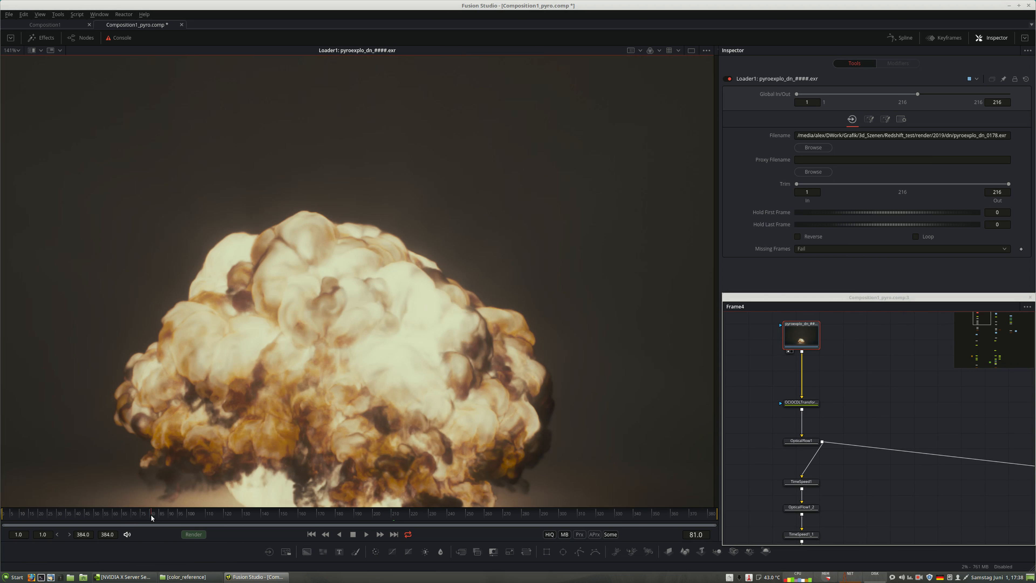
pyautogui.moveTo(261, 514)
pyautogui.mouseDown()
pyautogui.moveTo(324, 514)
pyautogui.moveTo(282, 517)
pyautogui.mouseUp()
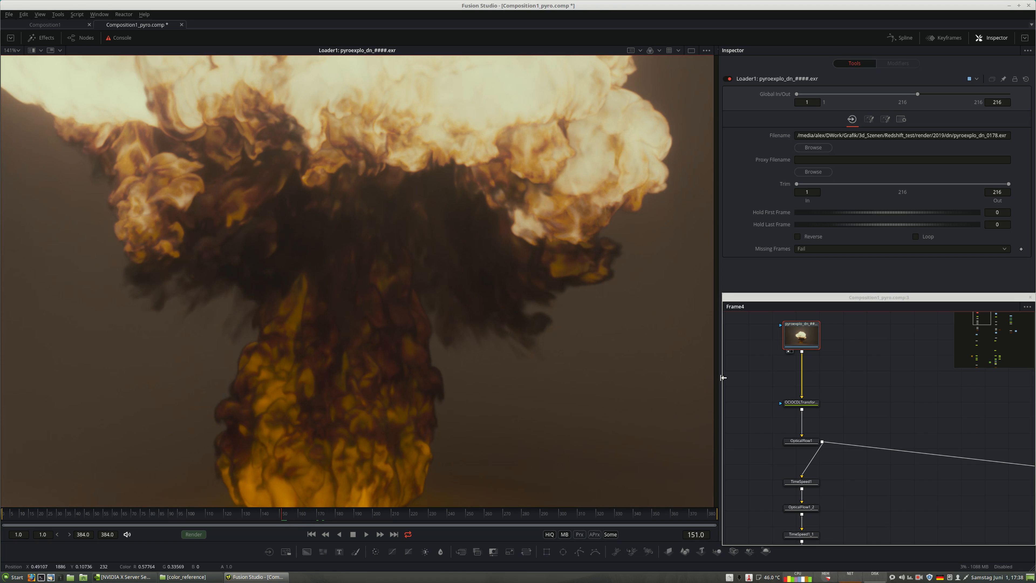
# Show OCIOCDLTransform1 in the viewer at frame 151 and uncover its slope and offset settings by repositioning the floating node graph window
pyautogui.click(808, 406)
pyautogui.click(808, 405)
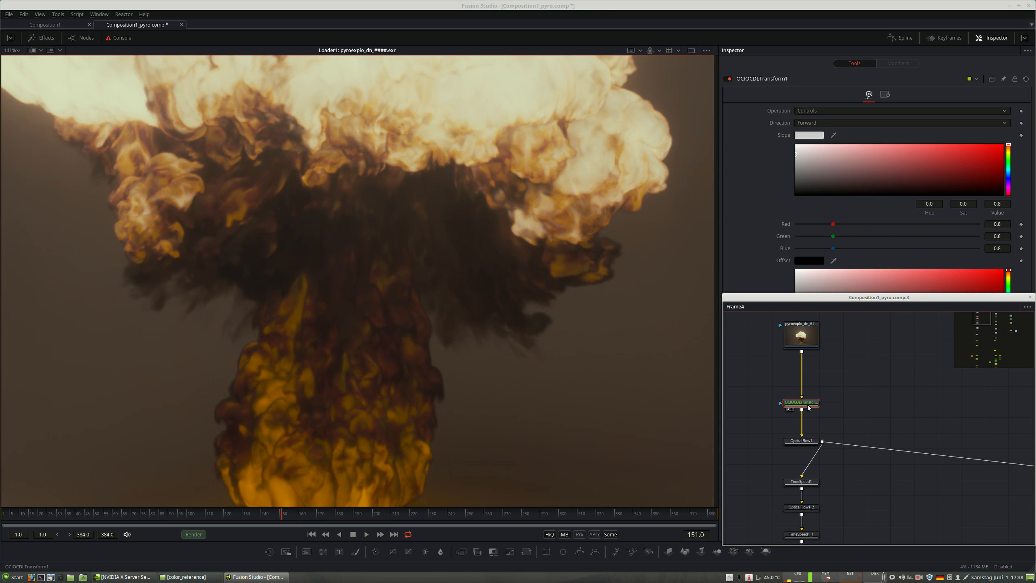
pyautogui.press('1')
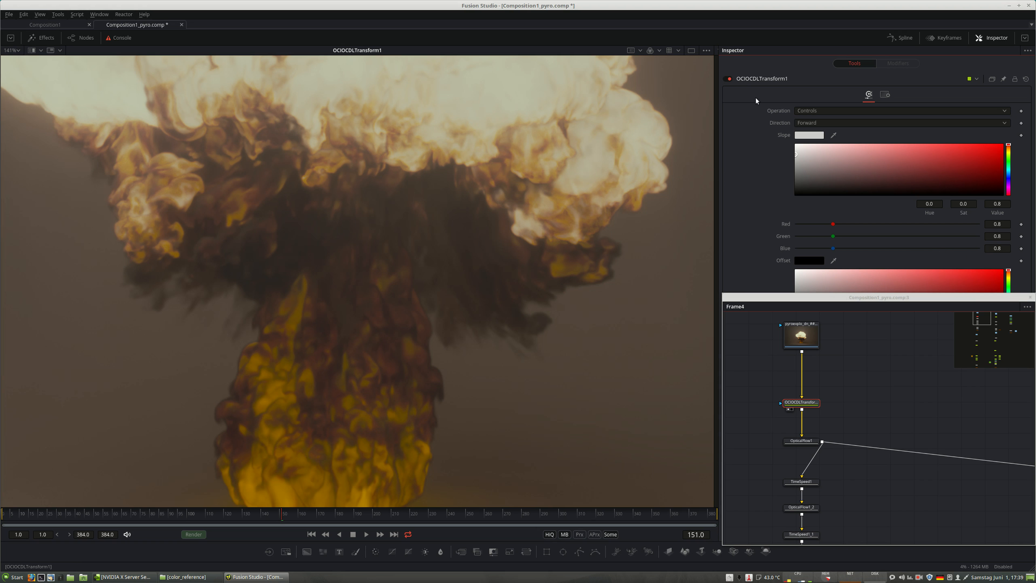
pyautogui.moveTo(811, 407); pyautogui.dragTo(812, 401)
pyautogui.moveTo(946, 297); pyautogui.dragTo(927, 419)
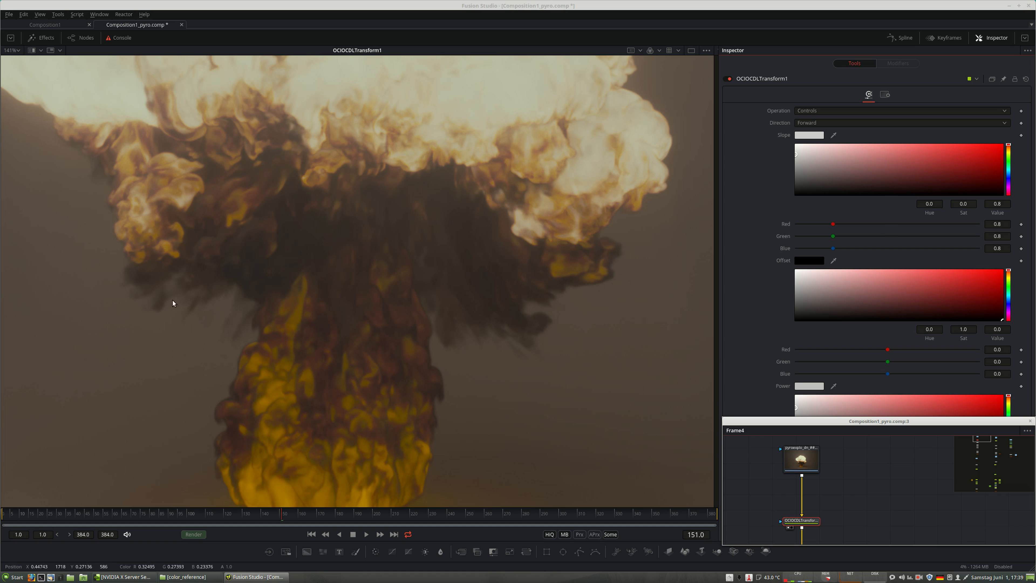
pyautogui.moveTo(776, 419); pyautogui.dragTo(787, 319)
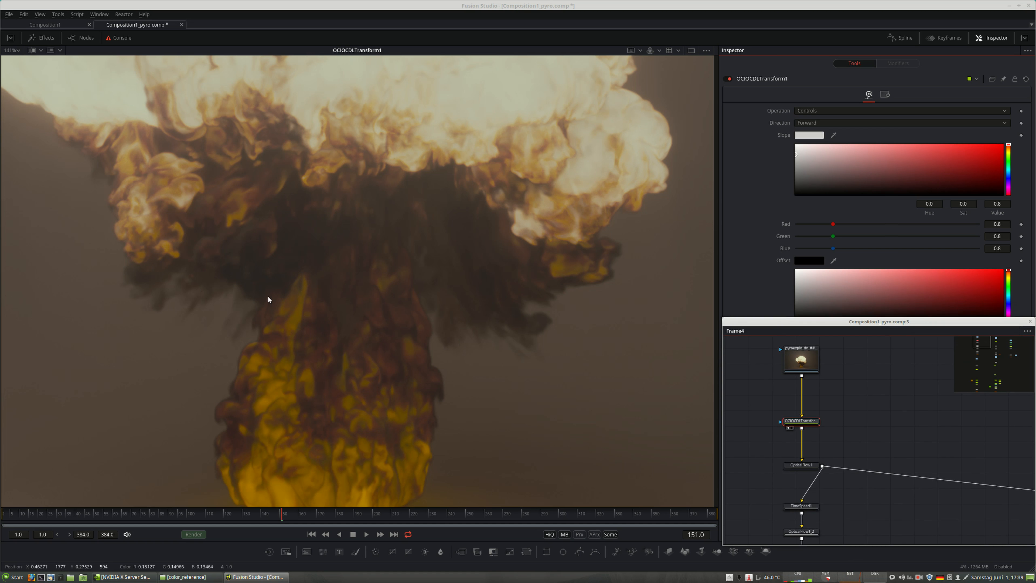
# Show the OpticalFlow1 output in the viewer and inspect the explosion at frame 151
pyautogui.moveTo(873, 444); pyautogui.dragTo(892, 370, button='middle')
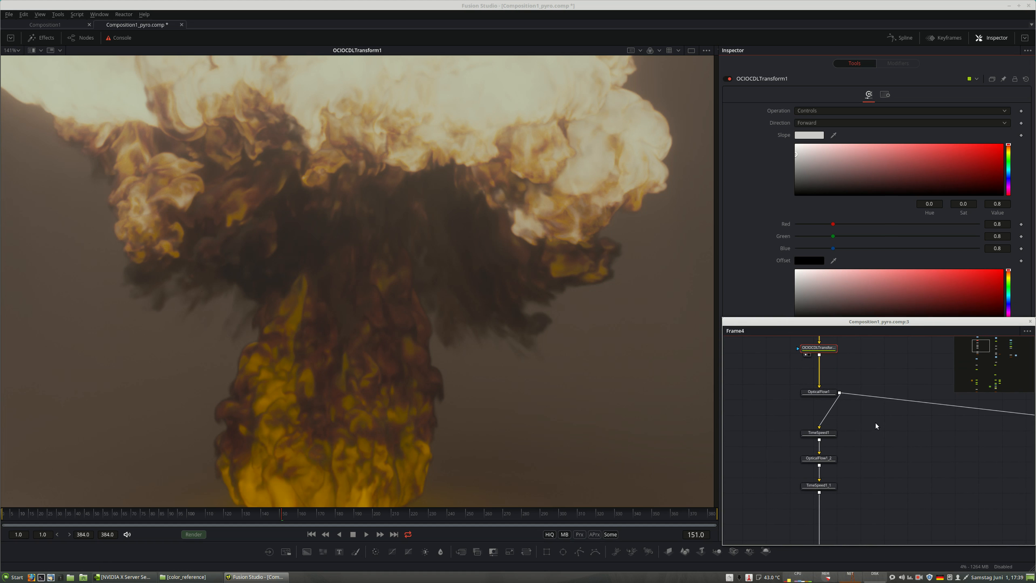
pyautogui.moveTo(852, 420); pyautogui.dragTo(790, 450, button='middle')
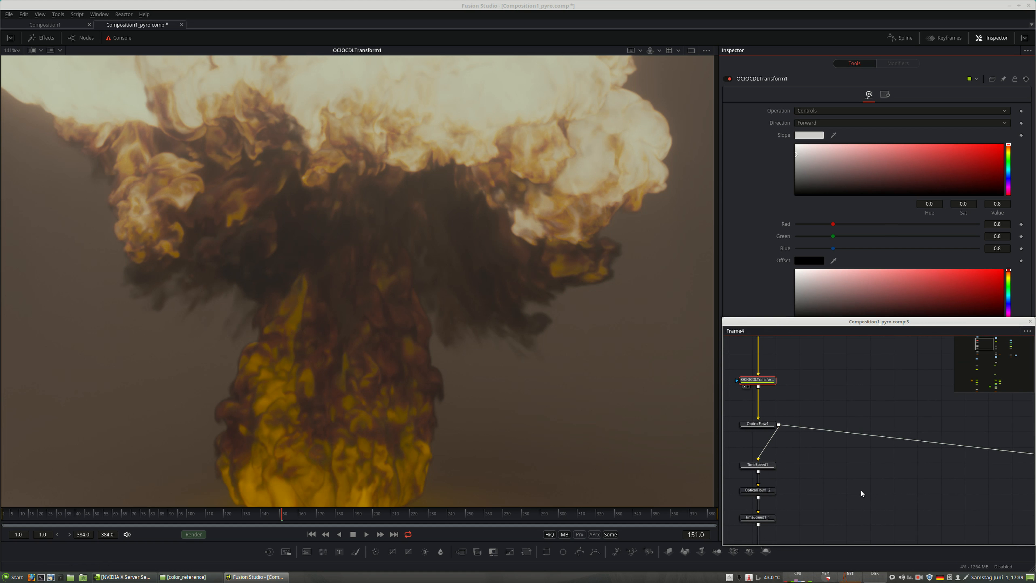
pyautogui.moveTo(861, 493); pyautogui.dragTo(890, 481, button='middle')
pyautogui.click(776, 418)
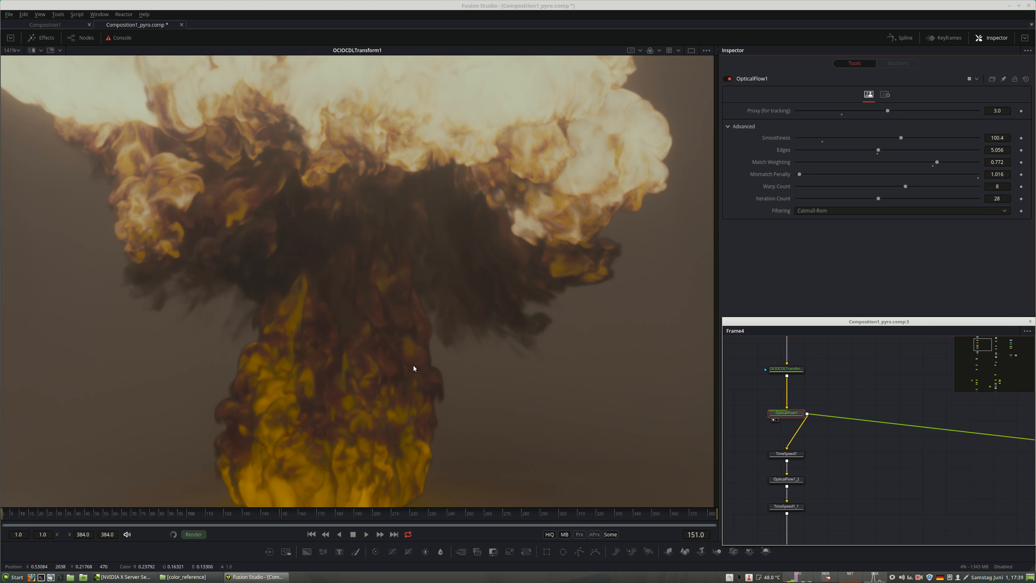
pyautogui.press('1')
pyautogui.scroll(-2, 378, 400)
pyautogui.scroll(1, 429, 336)
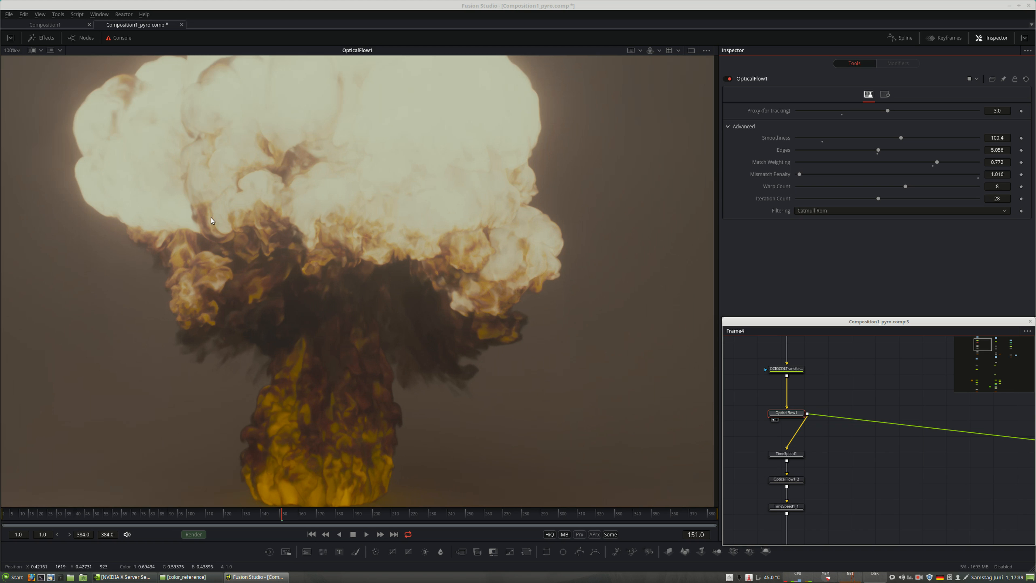
# Space out the TimeSpeed1 and TimeSpeed1_1 nodes in the chain and review their retiming settings
pyautogui.moveTo(837, 465); pyautogui.dragTo(855, 417, button='middle')
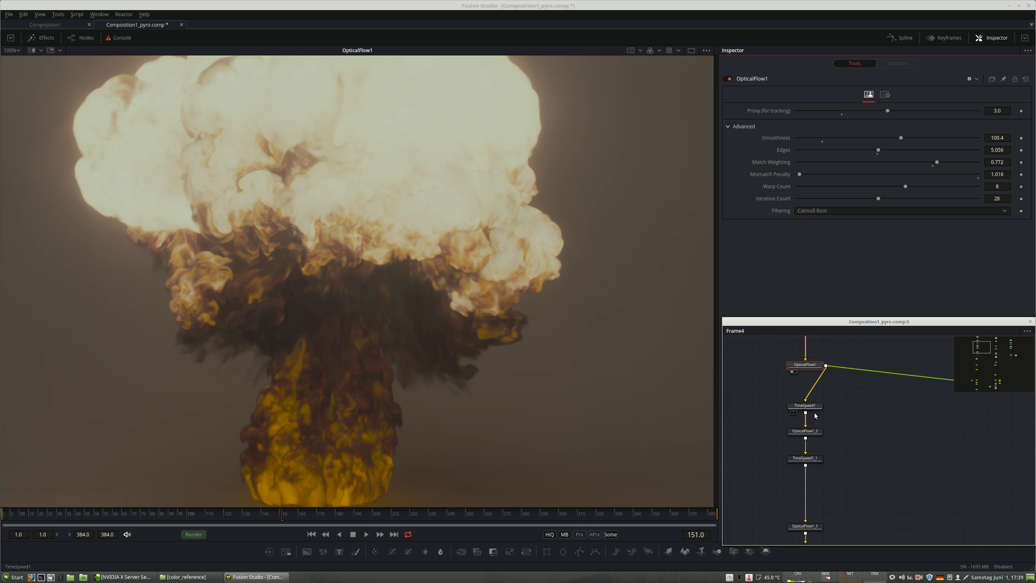
pyautogui.moveTo(805, 432); pyautogui.dragTo(807, 393)
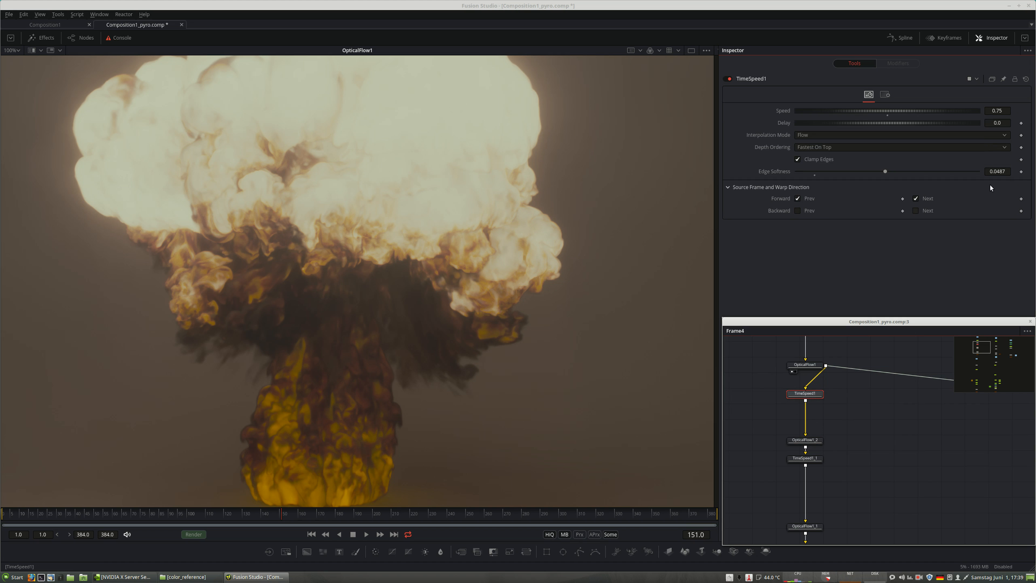
pyautogui.moveTo(805, 459); pyautogui.dragTo(807, 469)
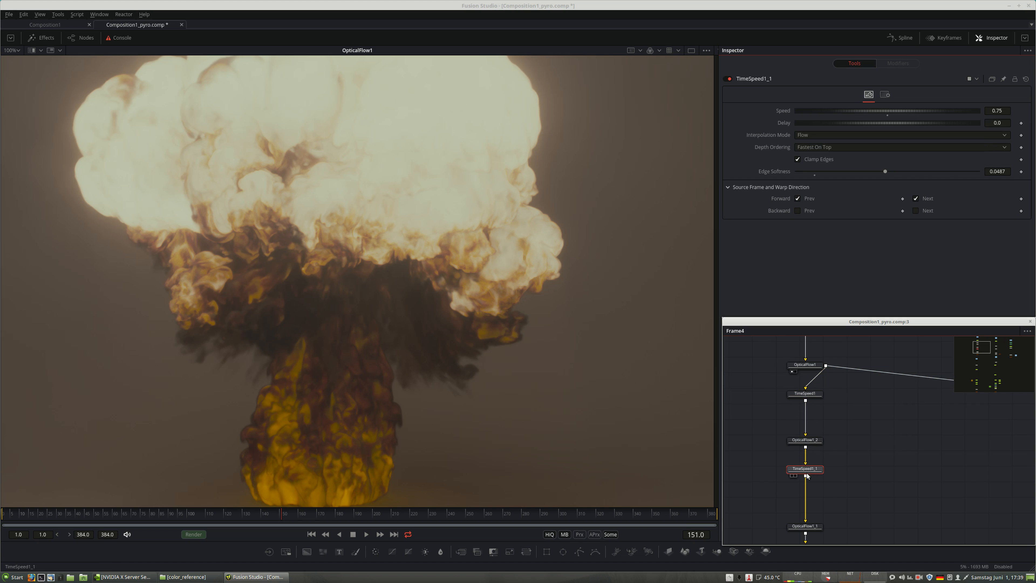
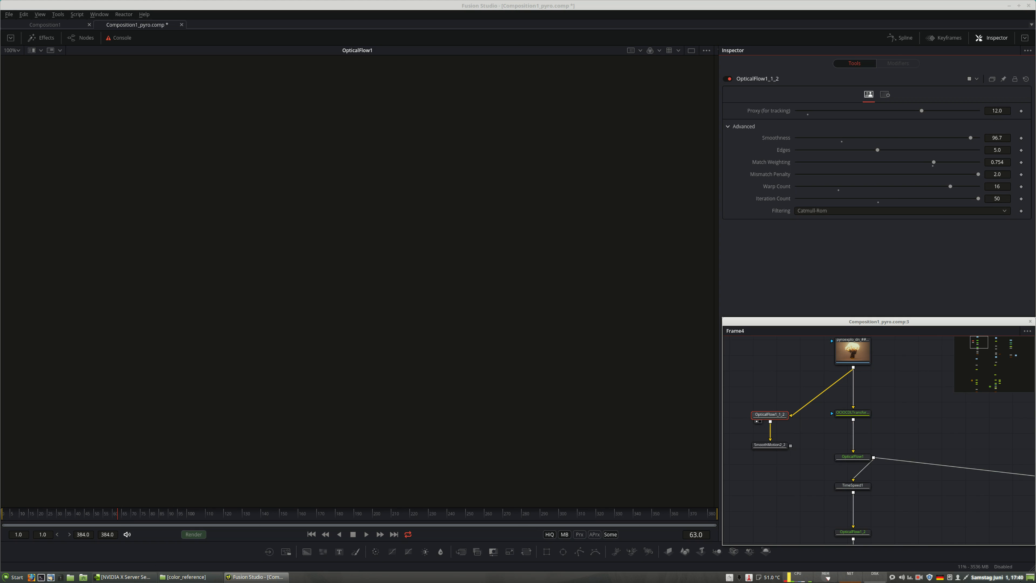
# Purge the cached memory and nudge the OpticalFlow1_1_2 node slightly upward
pyautogui.rightClick(977, 567)
pyautogui.click(979, 546)
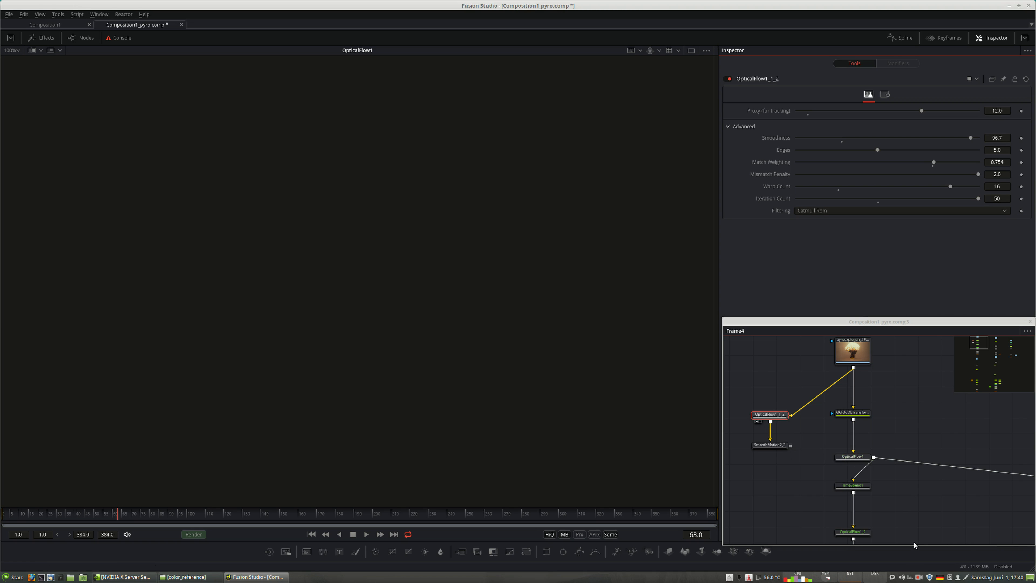
pyautogui.moveTo(770, 417); pyautogui.dragTo(772, 414)
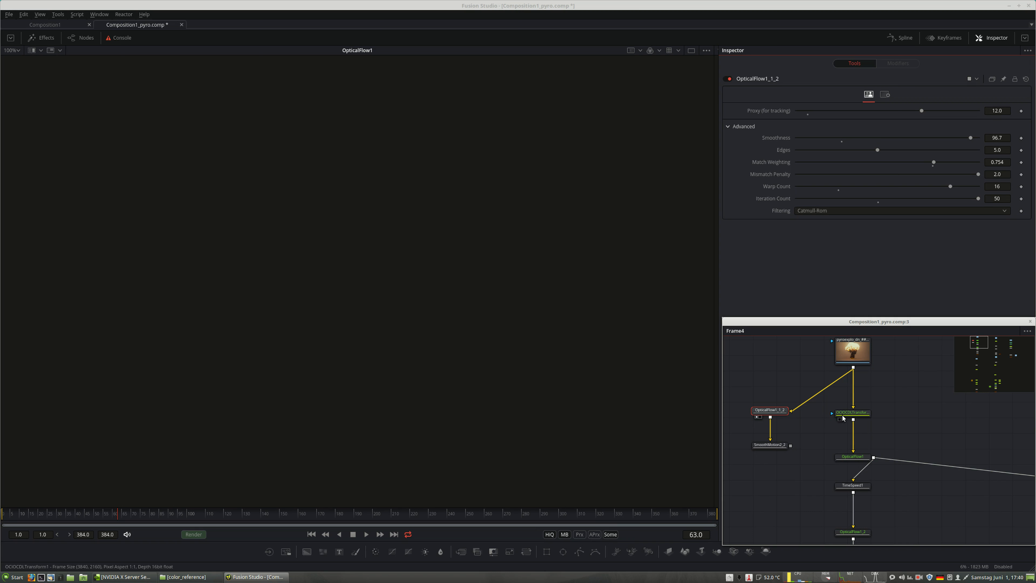
pyautogui.moveTo(897, 408); pyautogui.dragTo(897, 382, button='middle')
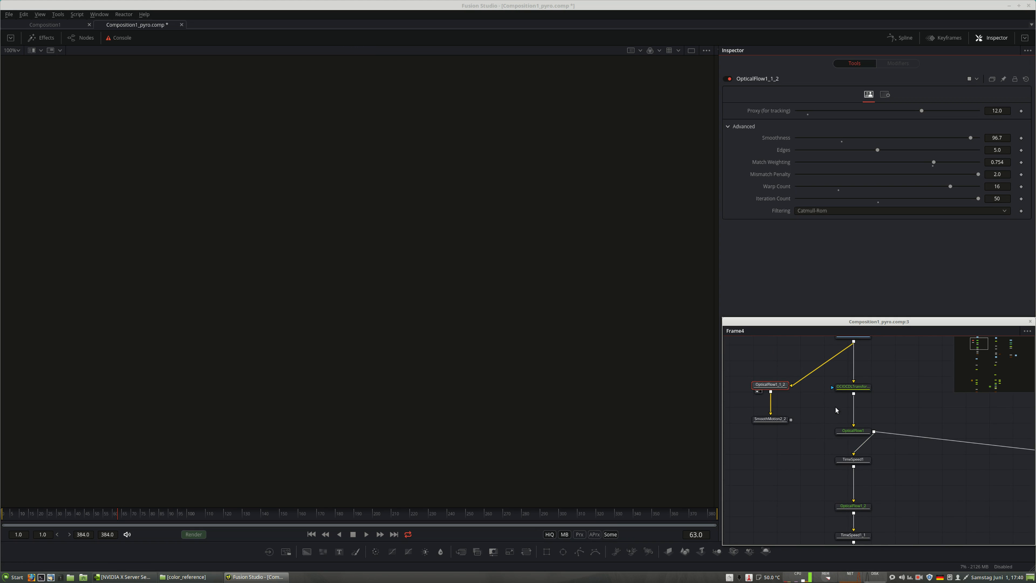
# Quit without saving the changes and reopen the recent composition Composition1_pyro.comp
pyautogui.click(1028, 6)
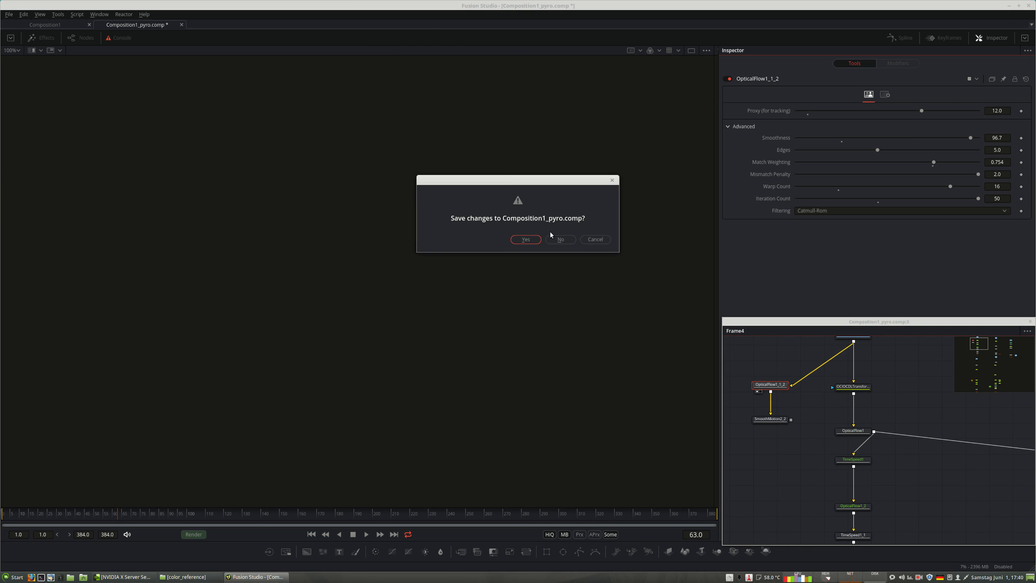
pyautogui.click(559, 237)
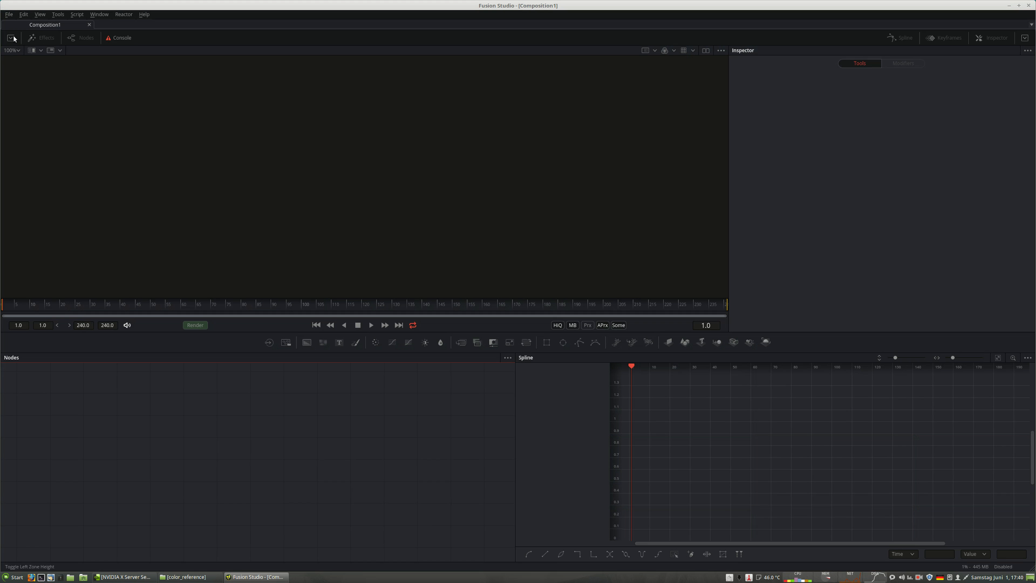
pyautogui.click(8, 13)
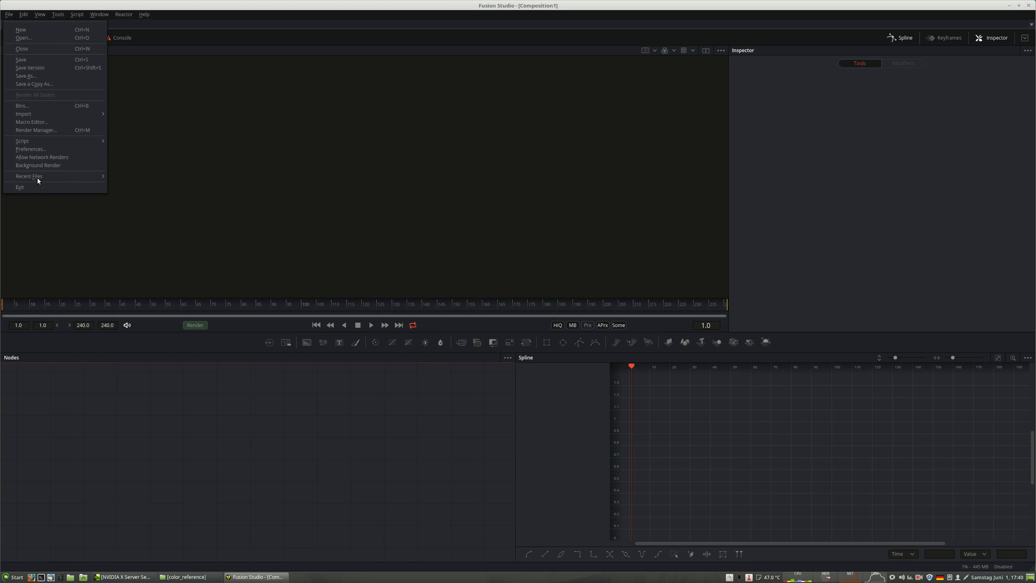
pyautogui.moveTo(37, 176)
pyautogui.click(235, 182)
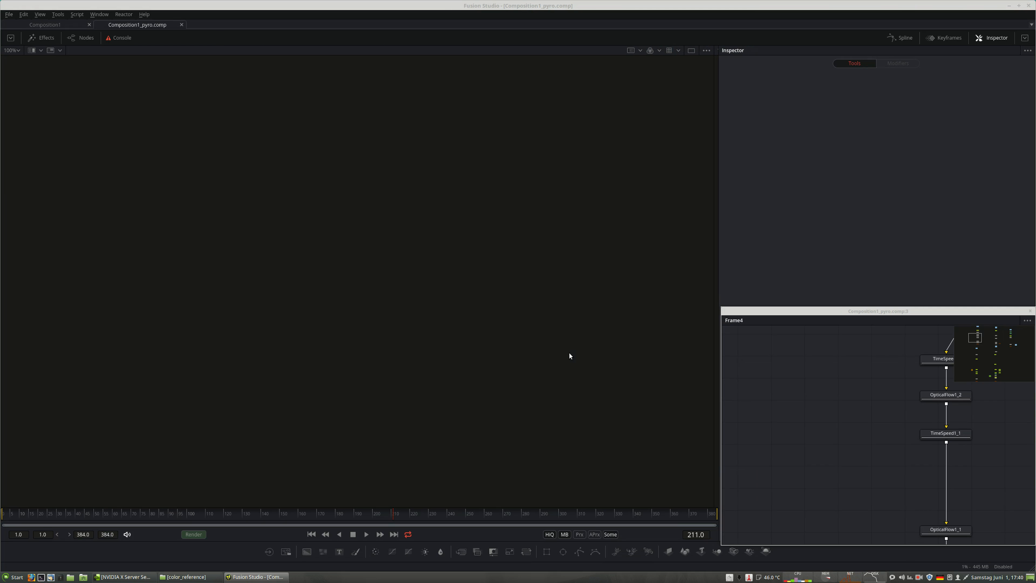
# Duplicate the OpticalFlow1_1 and SmoothMotion2 nodes as a separate branch and feed it from the pyroexplo_dn_####.exr loader
pyautogui.keyDown('ctrl'); pyautogui.scroll(-9, 797, 458); pyautogui.keyUp('ctrl')
pyautogui.keyDown('ctrl'); pyautogui.scroll(7, 797, 442); pyautogui.keyUp('ctrl')
pyautogui.moveTo(779, 459); pyautogui.dragTo(787, 305, button='middle')
pyautogui.moveTo(819, 406); pyautogui.dragTo(895, 432)
pyautogui.hotkey('ctrl', 'c')
pyautogui.scroll(5, 745, 444)
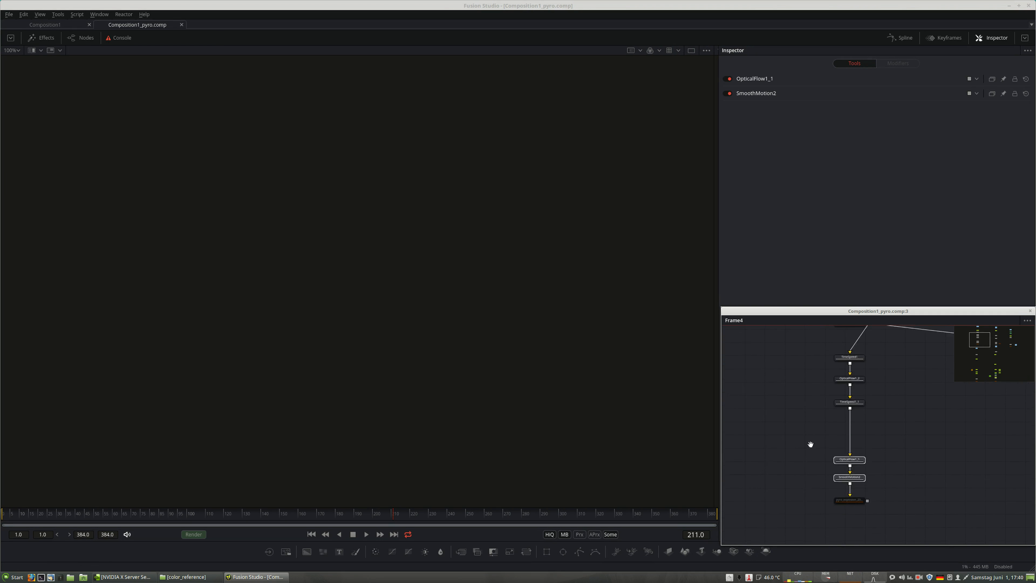
pyautogui.hotkey('ctrl', 'v')
pyautogui.moveTo(781, 405); pyautogui.dragTo(849, 367)
# Show the pyroexplo_dn_####.exr loader in the viewer and inspect the ground at frame 211 for bright specks
pyautogui.click(852, 363)
pyautogui.press('1')
pyautogui.keyDown('ctrl'); pyautogui.scroll(-2, 350, 196); pyautogui.keyUp('ctrl')
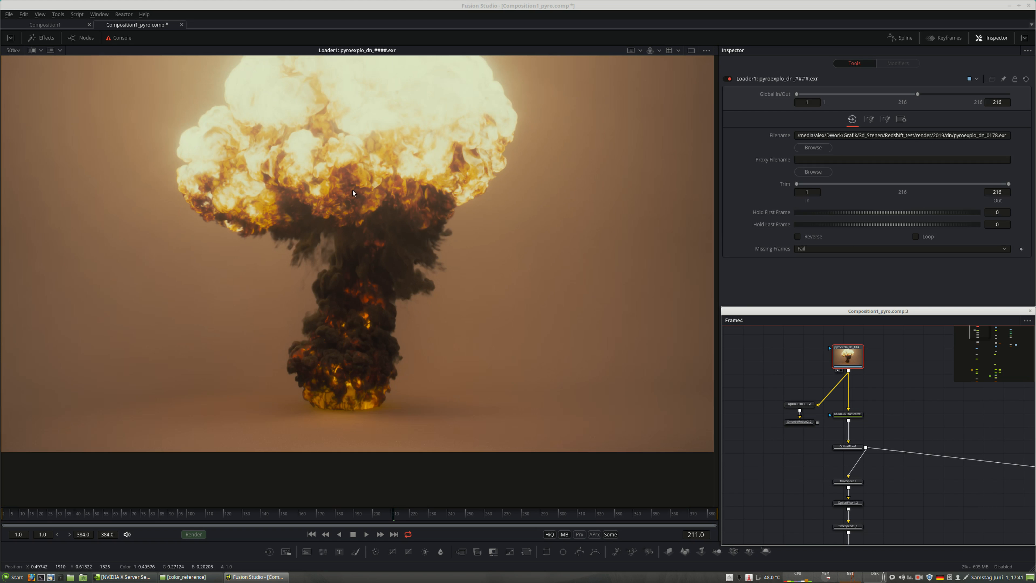
pyautogui.keyDown('ctrl'); pyautogui.scroll(3, 369, 448); pyautogui.keyUp('ctrl')
pyautogui.keyDown('ctrl'); pyautogui.scroll(2, 375, 388); pyautogui.keyUp('ctrl')
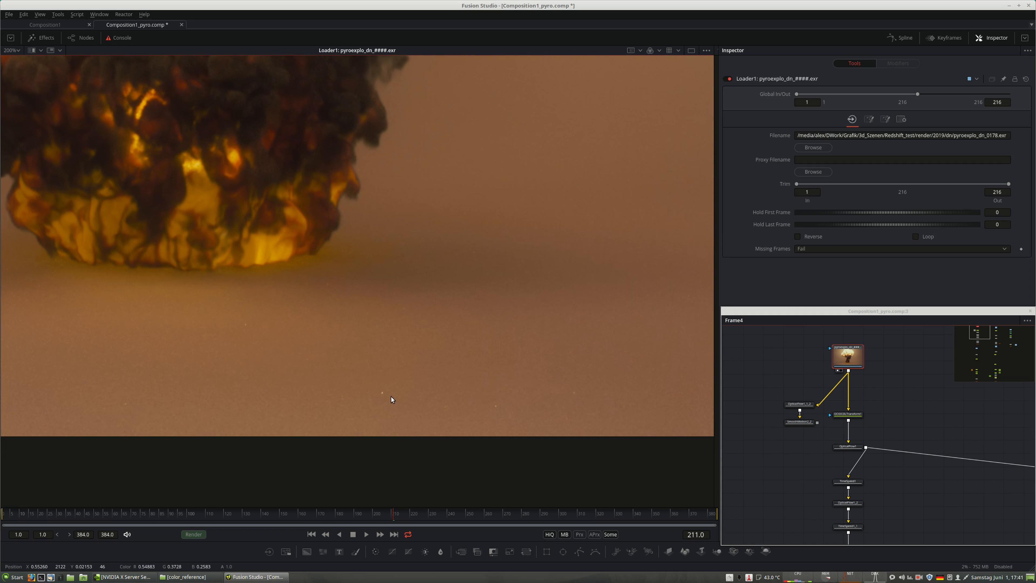
# Show the SmoothMotion2_2 output in the viewer and inspect the ground, smoke column and fireball for remaining noise
pyautogui.click(800, 404)
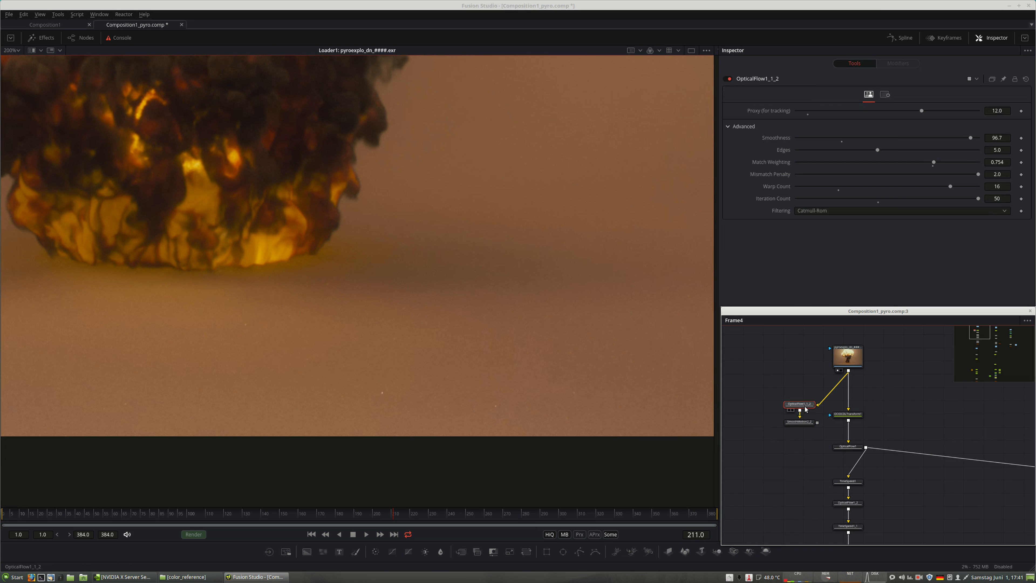
pyautogui.click(800, 423)
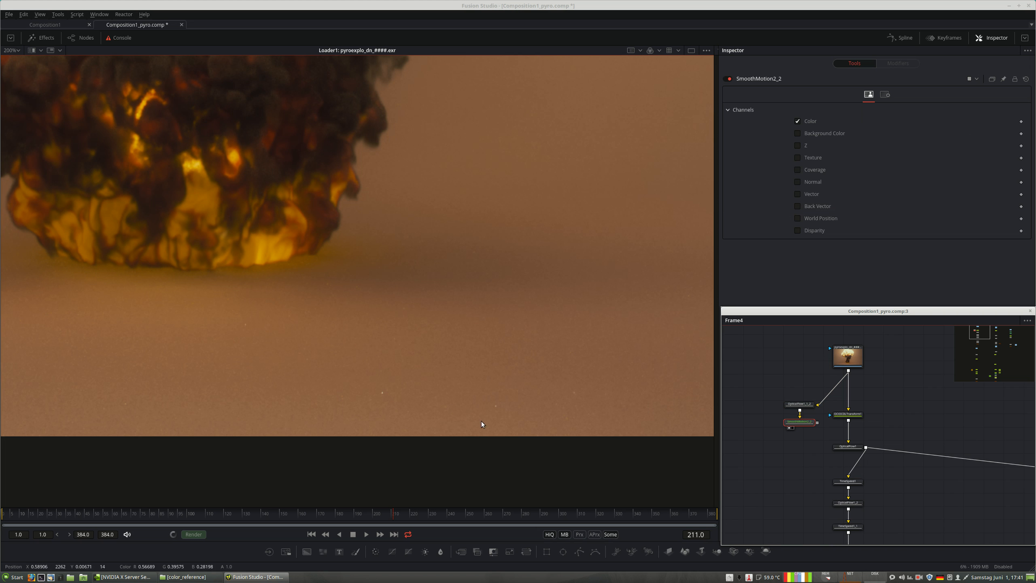
pyautogui.keyDown('ctrl'); pyautogui.scroll(-2, 555, 449); pyautogui.keyUp('ctrl')
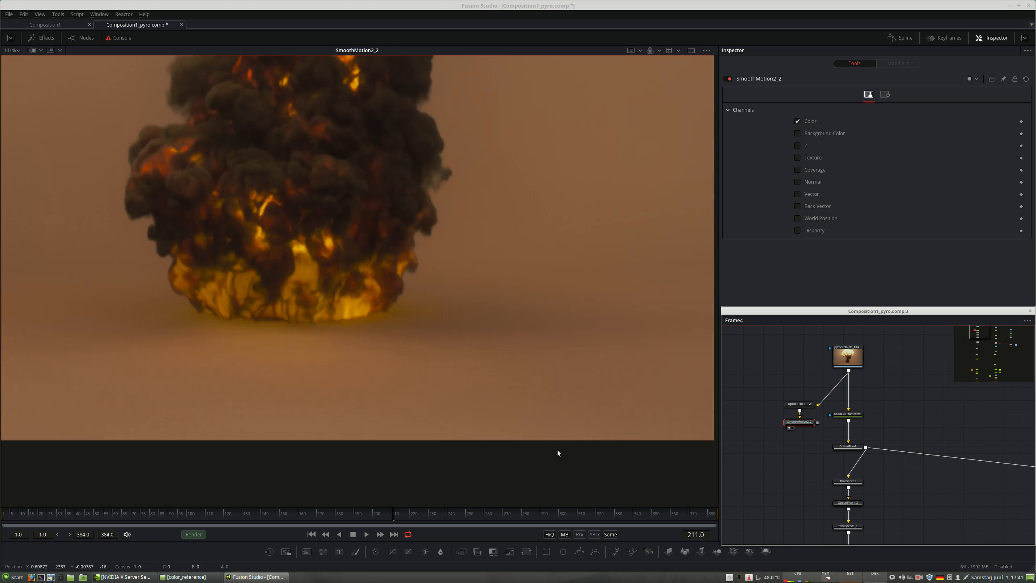
pyautogui.keyDown('ctrl'); pyautogui.scroll(-1, 302, 460); pyautogui.keyUp('ctrl')
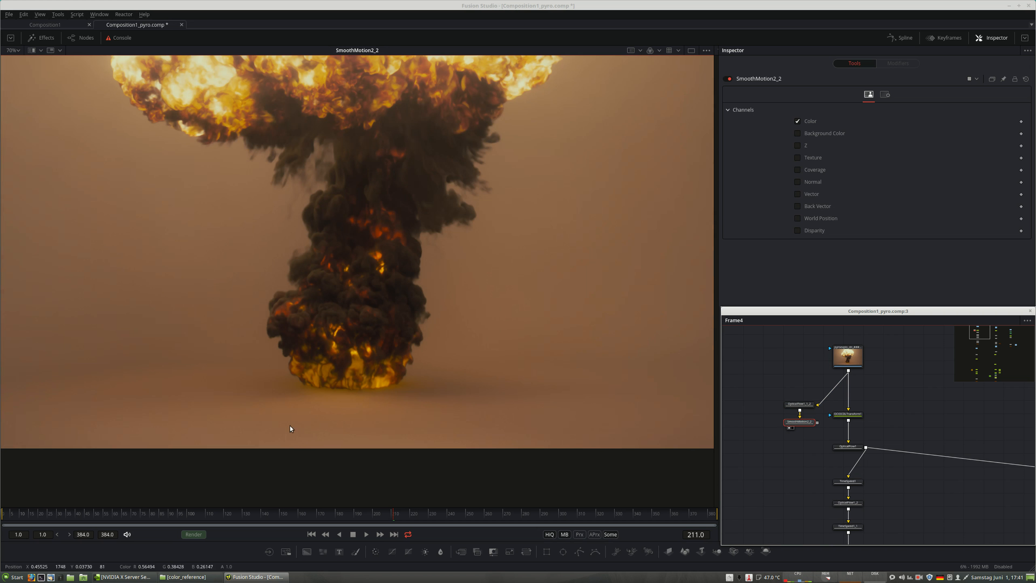
pyautogui.keyDown('ctrl'); pyautogui.scroll(1, 261, 434); pyautogui.keyUp('ctrl')
pyautogui.moveTo(460, 350); pyautogui.dragTo(416, 468, button='middle')
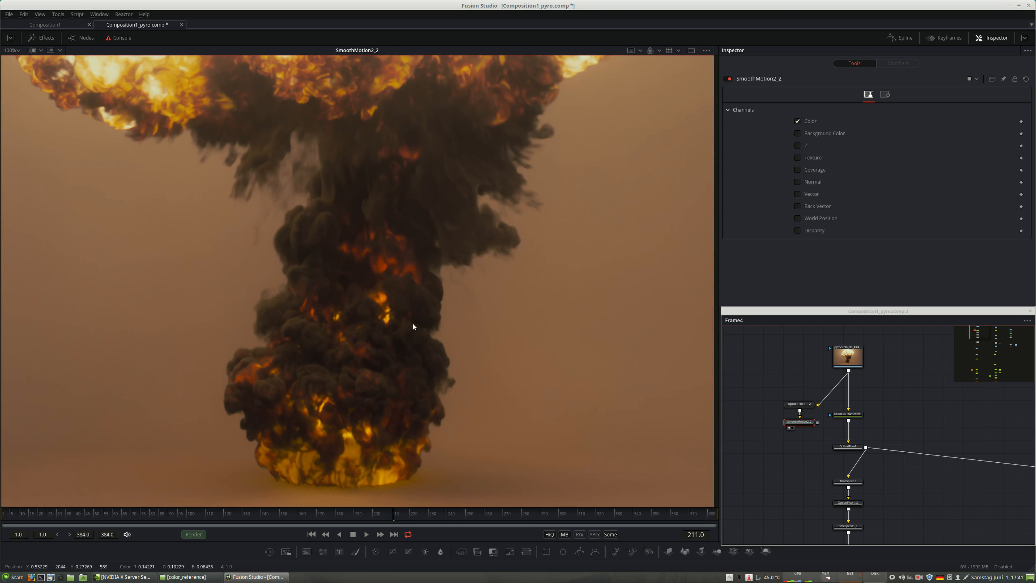
pyautogui.moveTo(414, 326); pyautogui.dragTo(411, 449, button='middle')
# Examine the node chain from the SmoothMotion2_2 branch down through the TimeSpeed nodes to the chain's end
pyautogui.keyDown('ctrl'); pyautogui.scroll(2, 800, 428); pyautogui.keyUp('ctrl')
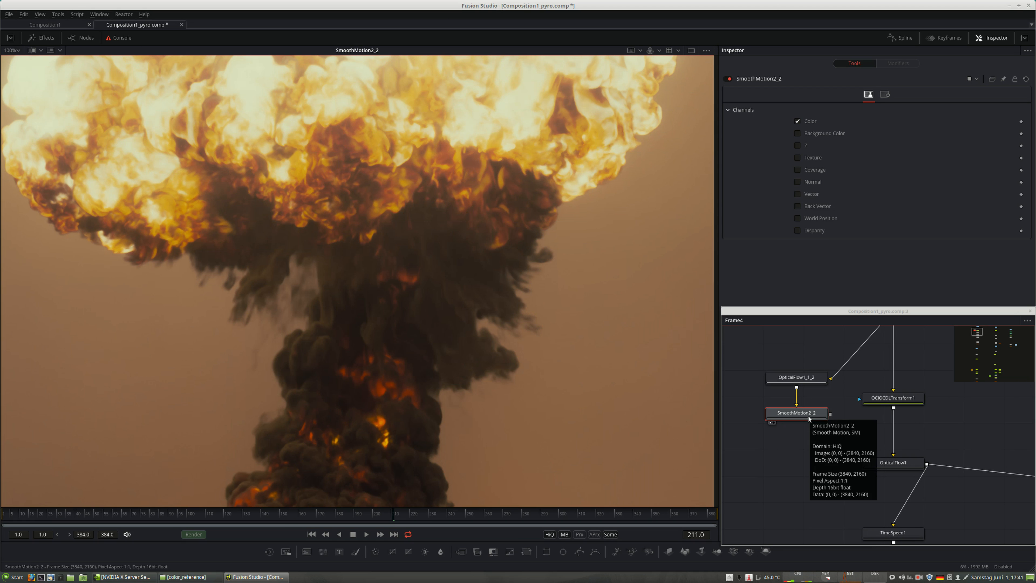
pyautogui.keyDown('ctrl'); pyautogui.scroll(-2, 805, 465); pyautogui.keyUp('ctrl')
pyautogui.moveTo(809, 474); pyautogui.dragTo(836, 431, button='middle')
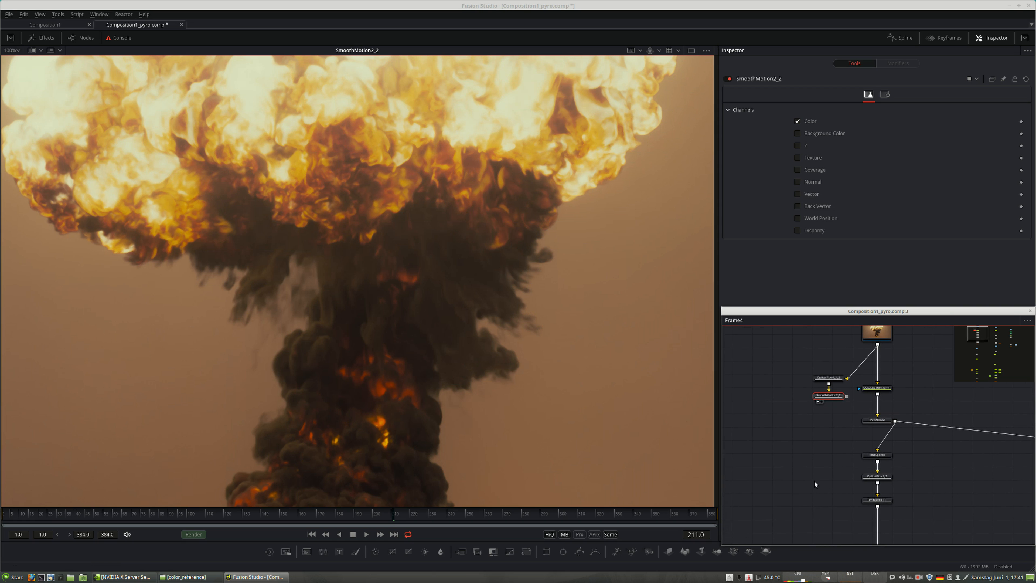
pyautogui.keyDown('ctrl'); pyautogui.scroll(-1, 801, 360); pyautogui.keyUp('ctrl')
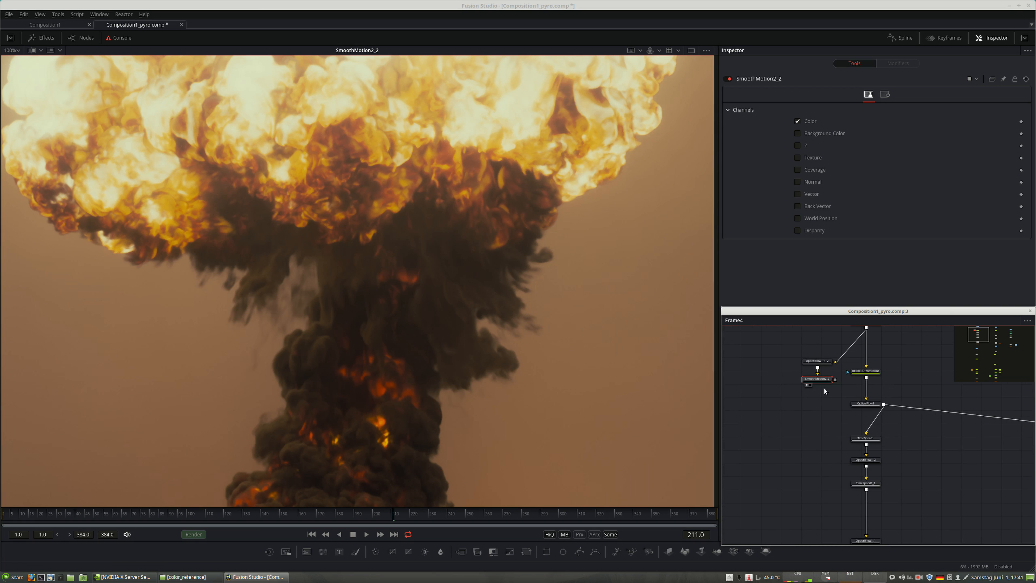
pyautogui.keyDown('ctrl'); pyautogui.scroll(2, 824, 388); pyautogui.keyUp('ctrl')
pyautogui.keyDown('ctrl'); pyautogui.scroll(-1, 777, 454); pyautogui.keyUp('ctrl')
pyautogui.scroll(-3, 787, 450)
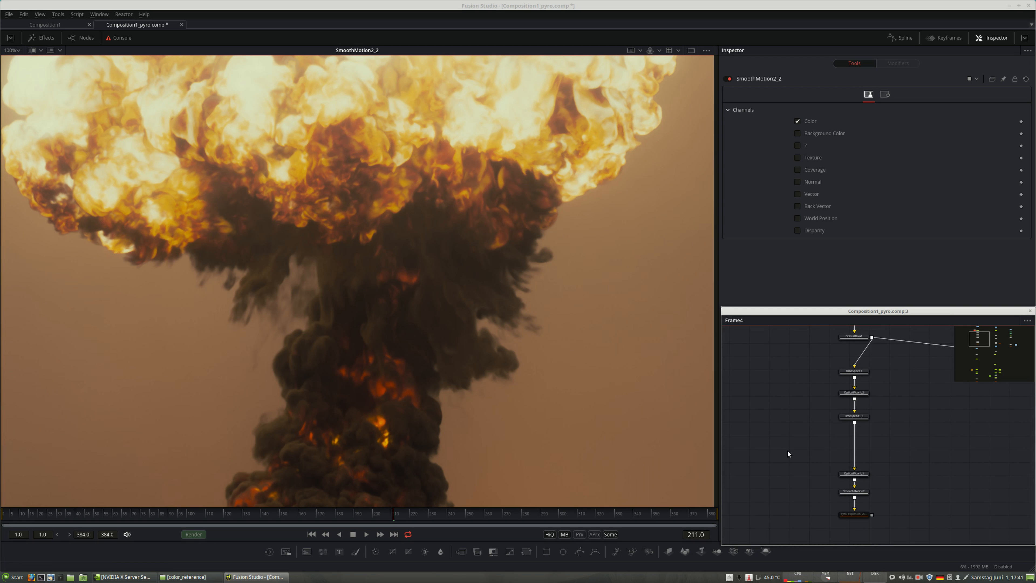
pyautogui.scroll(3, 814, 412)
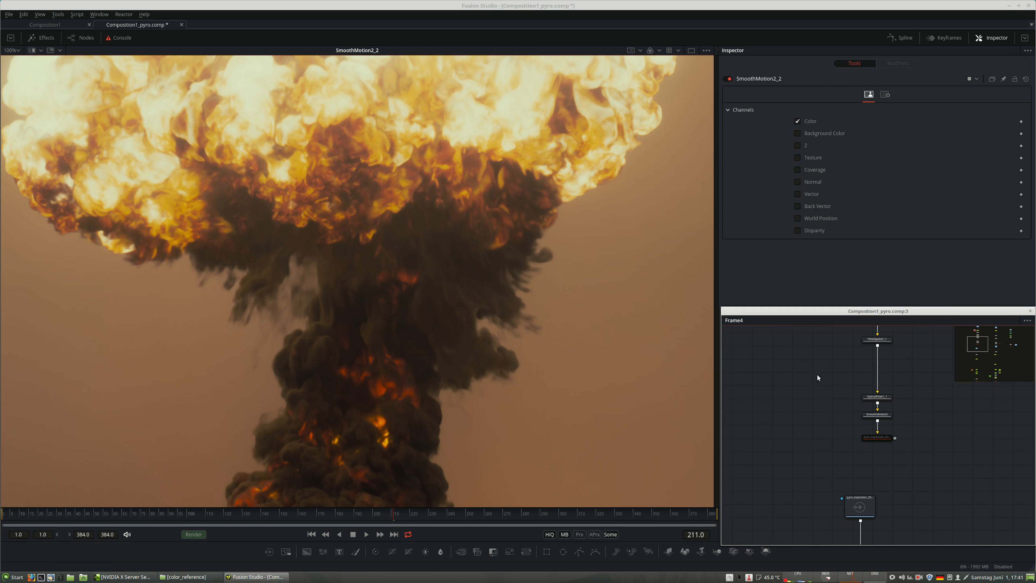
pyautogui.scroll(-3, 805, 467)
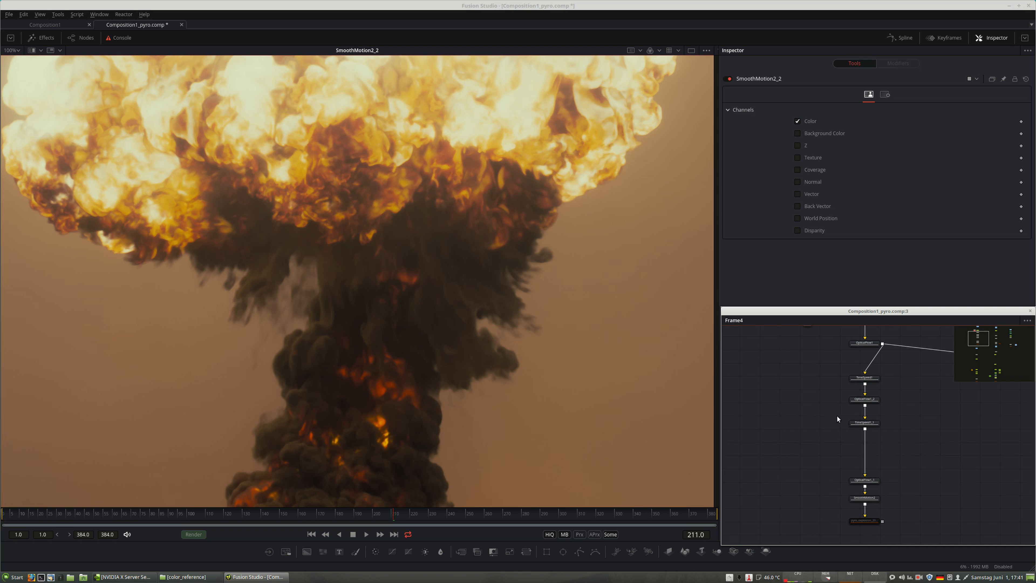
pyautogui.scroll(-6, 809, 420)
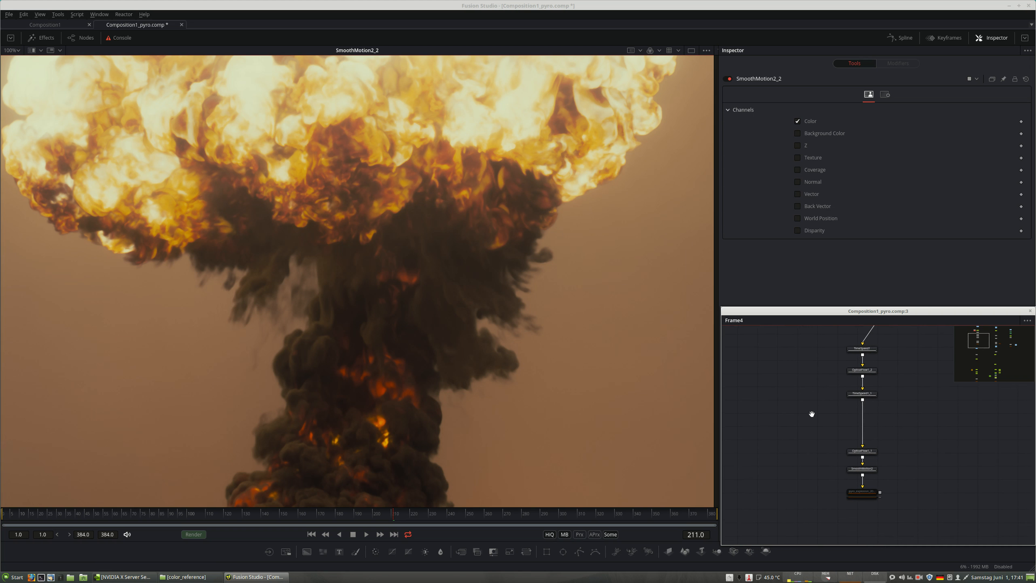
# Locate the AA_Sharpen node further down the graph and show its output in the viewer
pyautogui.moveTo(894, 540); pyautogui.dragTo(842, 453, button='middle')
pyautogui.keyDown('ctrl'); pyautogui.scroll(4, 854, 398); pyautogui.keyUp('ctrl')
pyautogui.click(841, 469)
pyautogui.press('1')
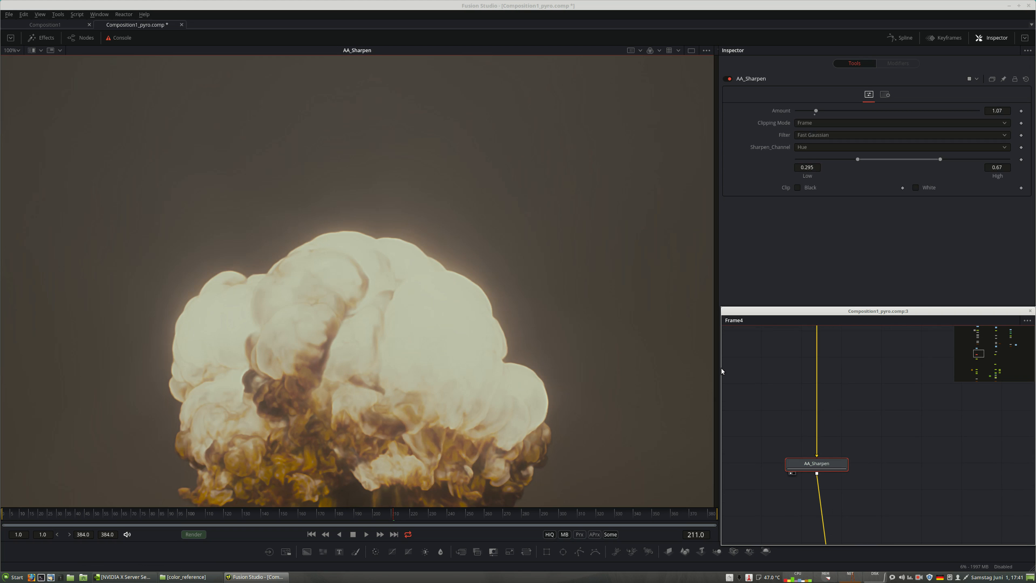
# Check AA_Sharpen's channel options, keep Hue, and lower the upper range limit to 0.594
pyautogui.keyDown('ctrl'); pyautogui.scroll(-3, 422, 175); pyautogui.keyUp('ctrl')
pyautogui.keyDown('ctrl'); pyautogui.scroll(2, 392, 289); pyautogui.keyUp('ctrl')
pyautogui.keyDown('ctrl'); pyautogui.scroll(3, 393, 290); pyautogui.keyUp('ctrl')
pyautogui.keyDown('ctrl'); pyautogui.scroll(-2, 259, 266); pyautogui.keyUp('ctrl')
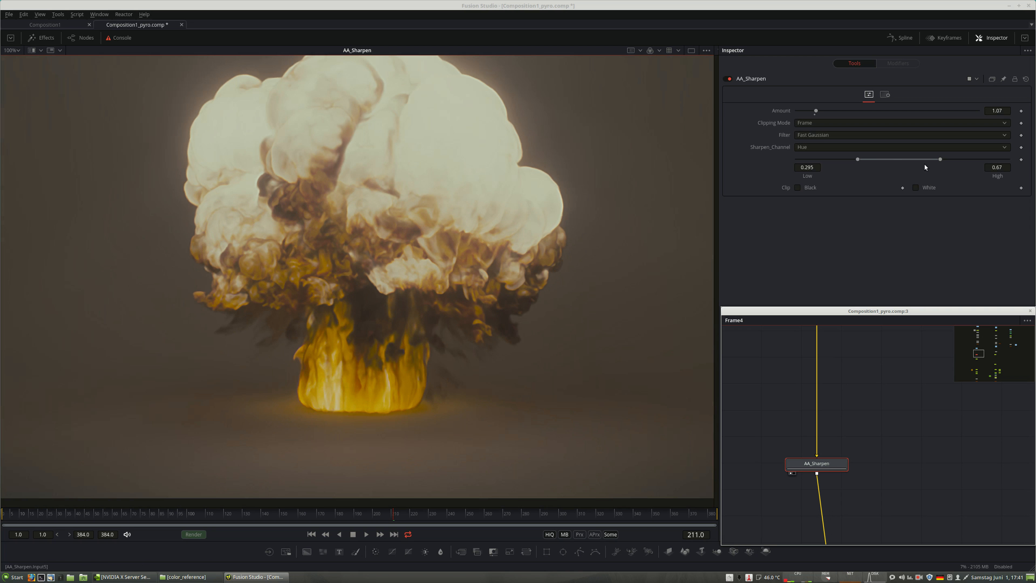
pyautogui.click(799, 148)
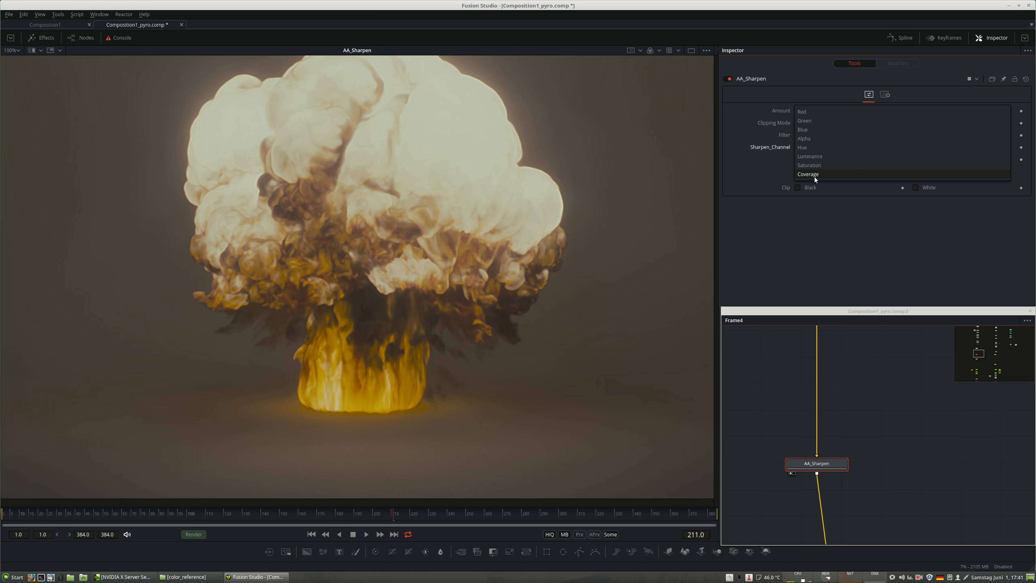
pyautogui.click(924, 496)
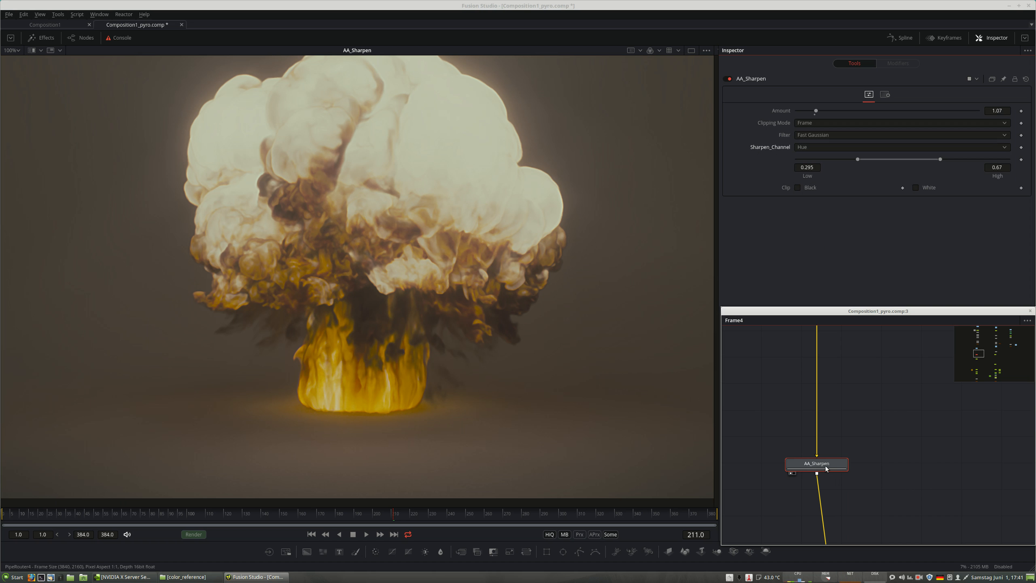
pyautogui.moveTo(939, 159); pyautogui.dragTo(912, 161)
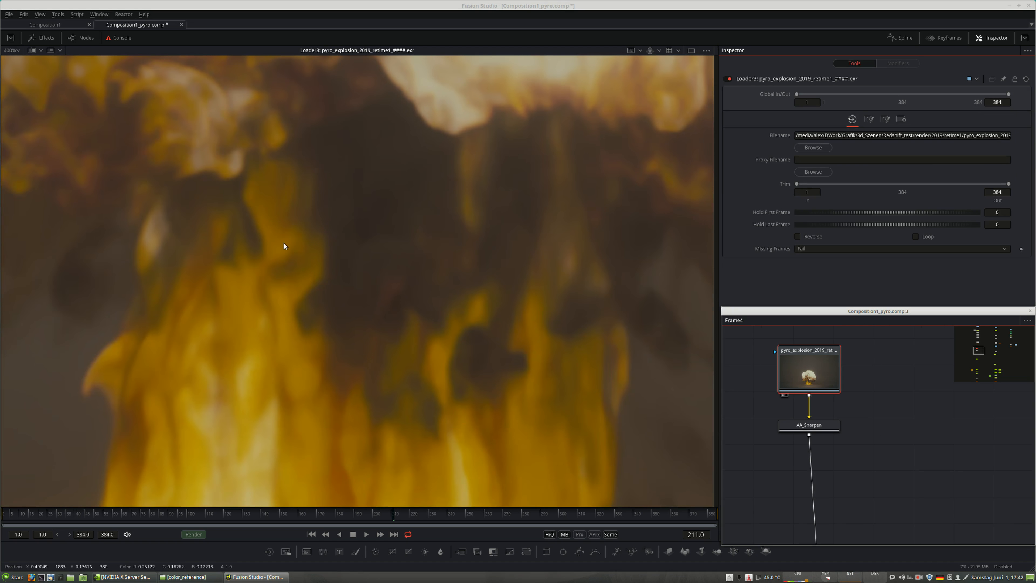
# Compare the fire column between the pyro_explosion_2019_retime1 loader and the AA_Sharpen output by alternating them in the viewer
pyautogui.scroll(-3, 285, 247)
pyautogui.scroll(3, 294, 277)
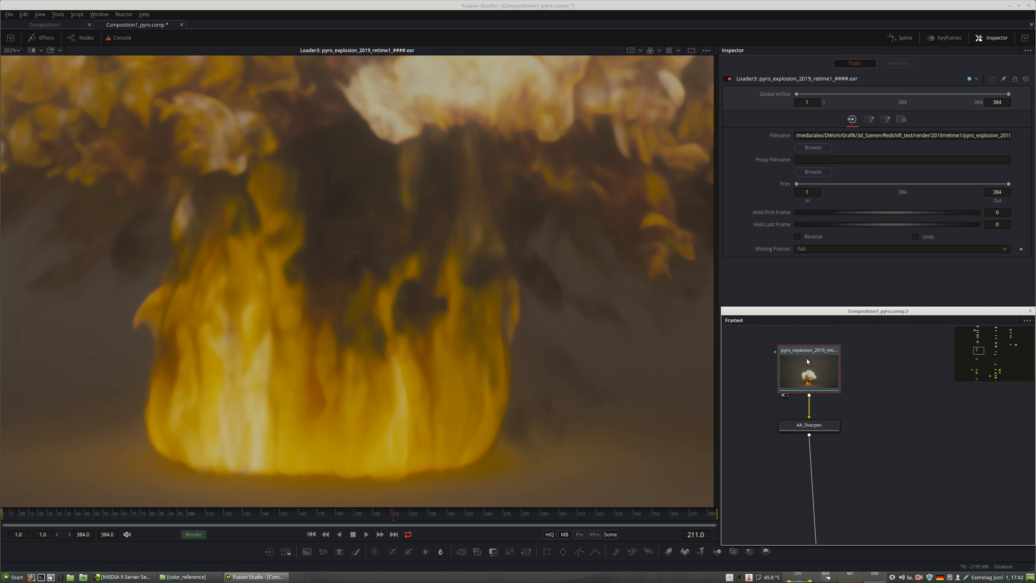
pyautogui.click(821, 431)
pyautogui.click(819, 383)
pyautogui.press('1')
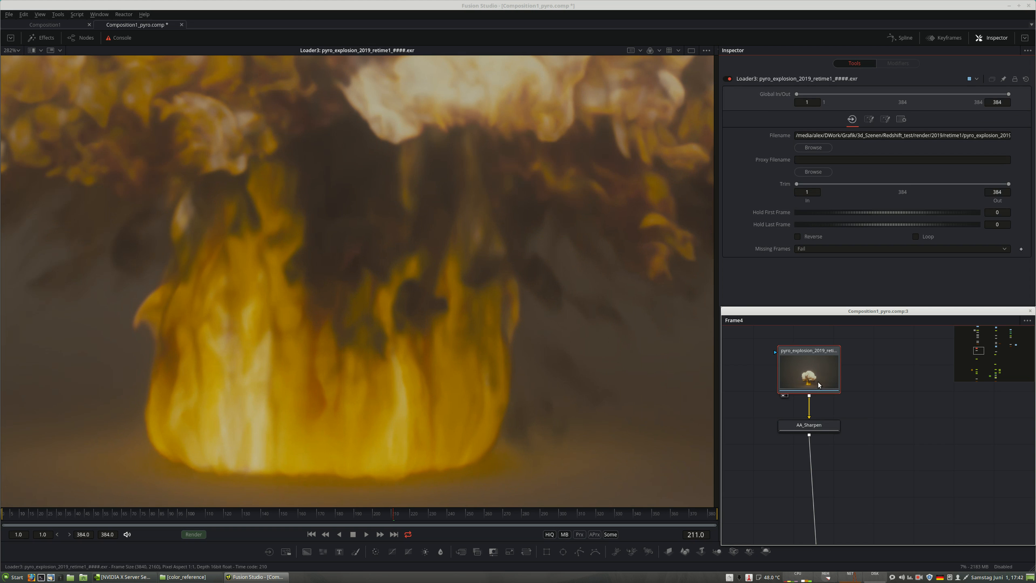
pyautogui.click(825, 431)
pyautogui.press('1')
pyautogui.click(819, 383)
pyautogui.press('1')
pyautogui.click(818, 423)
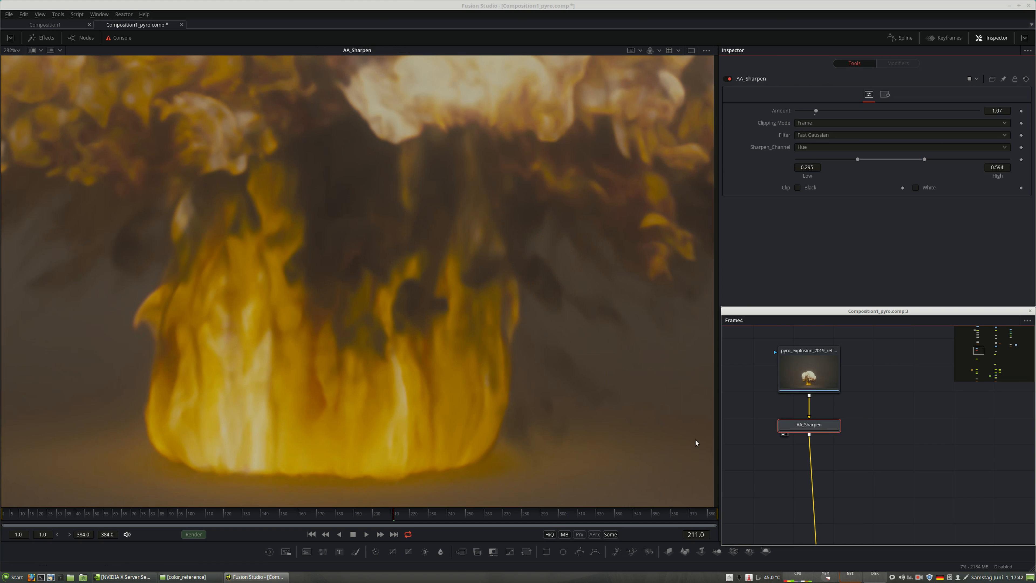
pyautogui.press('1')
pyautogui.keyDown('ctrl'); pyautogui.scroll(2, 518, 364); pyautogui.keyUp('ctrl')
# Space the AA_Sharpen node farther below the pyro_explosion_2019_retime1 loader in the node graph
pyautogui.moveTo(815, 431); pyautogui.dragTo(815, 500)
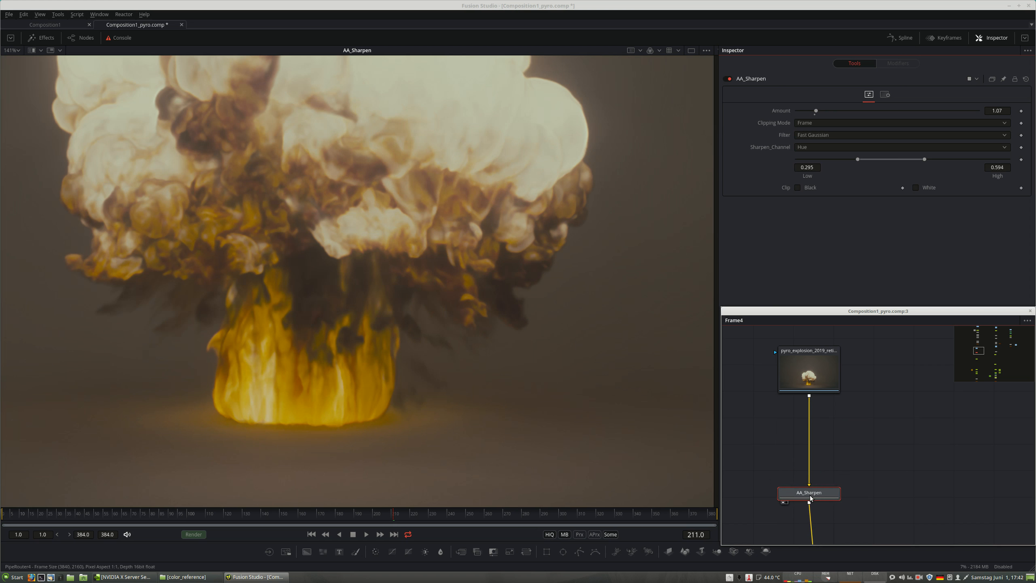
pyautogui.click(913, 445)
pyautogui.keyDown('ctrl'); pyautogui.scroll(-2, 804, 412); pyautogui.keyUp('ctrl')
pyautogui.click(800, 462)
pyautogui.moveTo(880, 459); pyautogui.dragTo(858, 471, button='middle')
pyautogui.moveTo(784, 476); pyautogui.dragTo(784, 469)
pyautogui.click(855, 453)
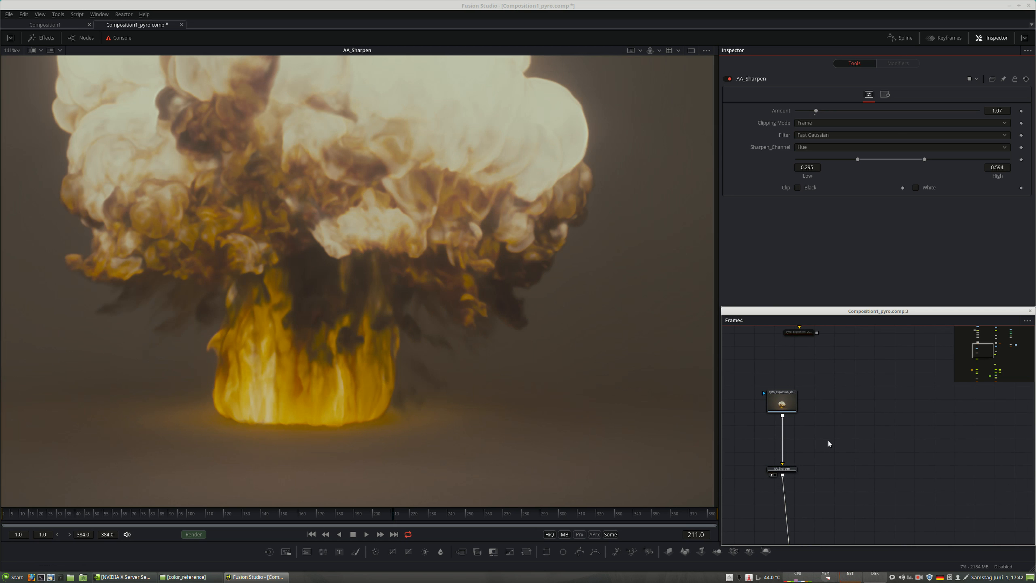
pyautogui.scroll(-5, 807, 434)
pyautogui.moveTo(792, 367)
pyautogui.mouseDown()
pyautogui.moveTo(795, 399)
pyautogui.moveTo(794, 387)
pyautogui.mouseUp()
pyautogui.moveTo(871, 394); pyautogui.dragTo(875, 433, button='middle')
pyautogui.keyDown('ctrl'); pyautogui.scroll(4, 799, 427); pyautogui.keyUp('ctrl')
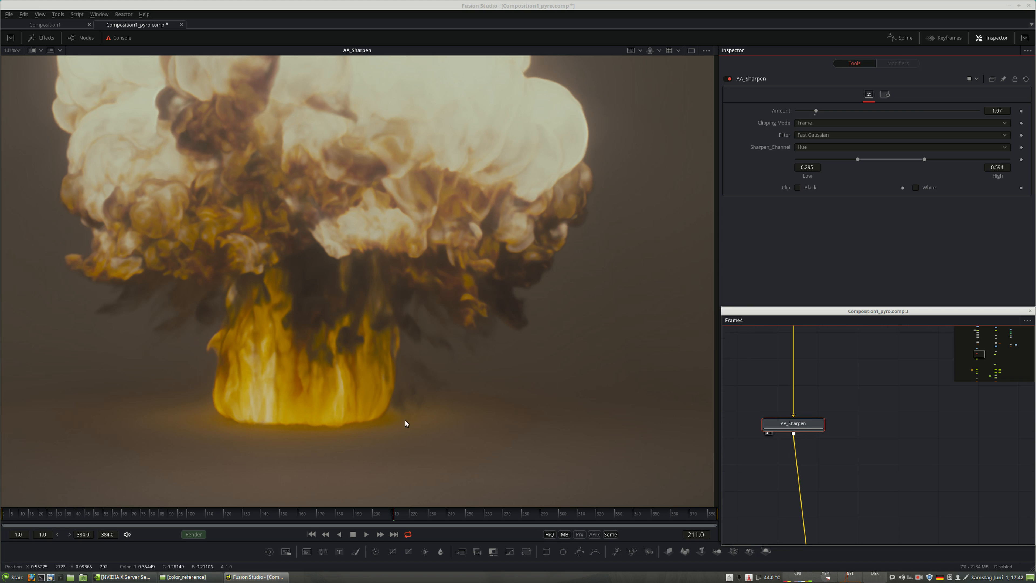
# Add a Sharpen node beside AA_Sharpen, feed it from the retime1 loader, and show its output in the viewer
pyautogui.keyDown('ctrl'); pyautogui.scroll(5, 400, 413); pyautogui.keyUp('ctrl')
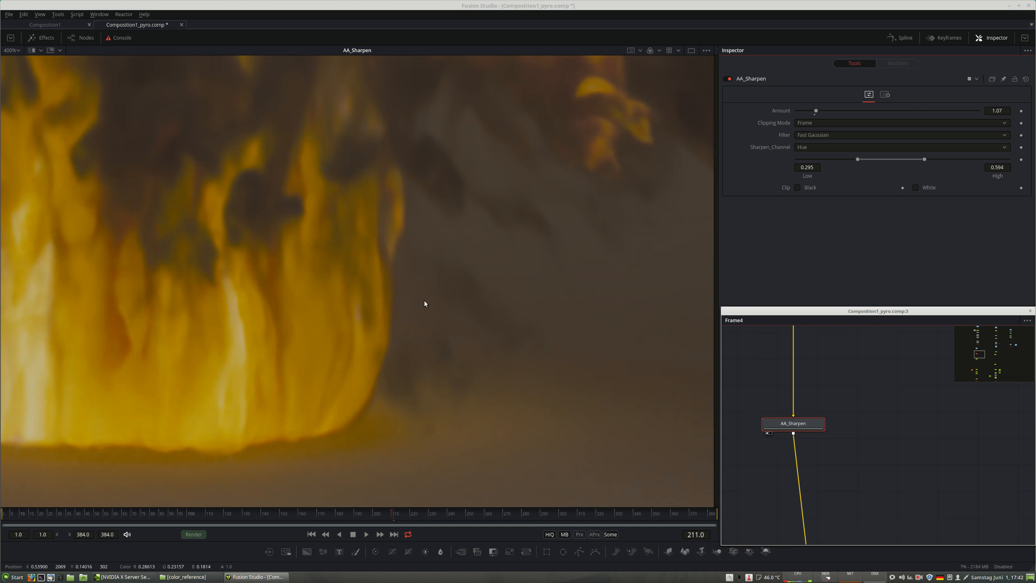
pyautogui.click(882, 438)
pyautogui.hotkey('shift', 'space')
pyautogui.write('sharp')
pyautogui.click(698, 561)
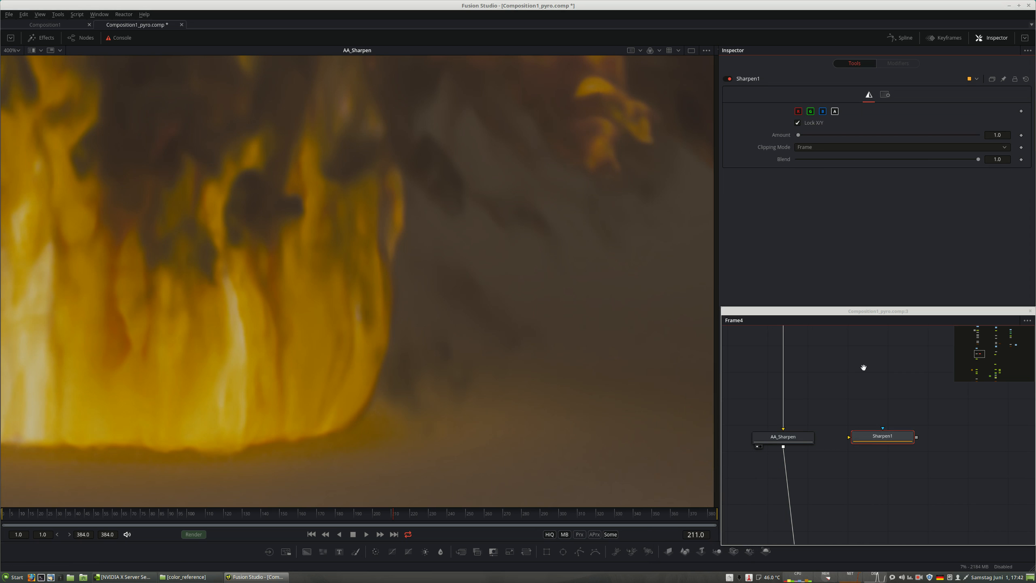
pyautogui.keyDown('ctrl'); pyautogui.scroll(-3, 861, 470); pyautogui.keyUp('ctrl')
pyautogui.moveTo(851, 470)
pyautogui.mouseDown()
pyautogui.moveTo(820, 401)
pyautogui.moveTo(864, 470)
pyautogui.mouseUp()
pyautogui.press('1')
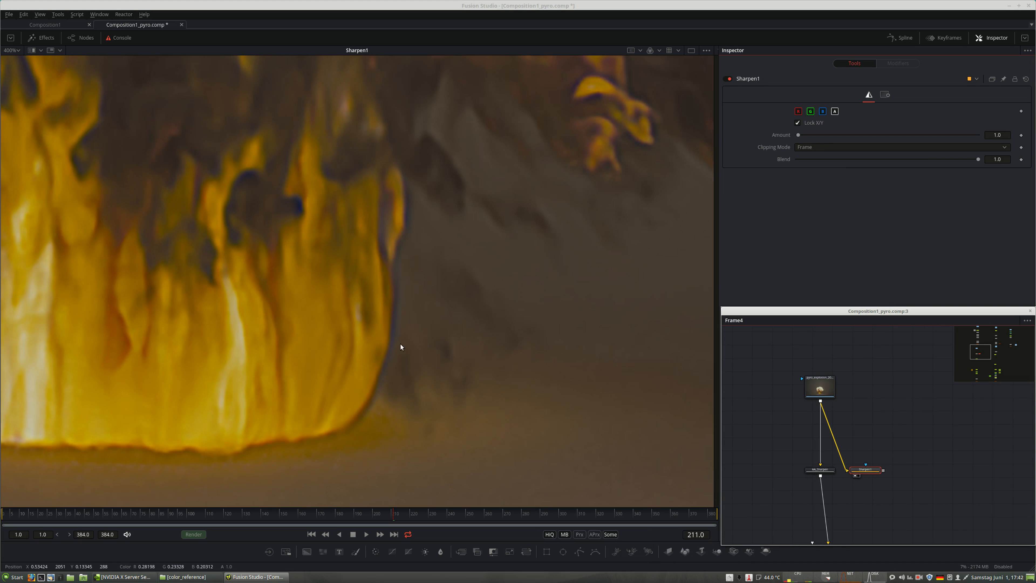
# Move the Sharpen1 node farther from AA_Sharpen and compare its output with AA_Sharpen in the viewer
pyautogui.keyDown('ctrl'); pyautogui.scroll(-2, 427, 248); pyautogui.keyUp('ctrl')
pyautogui.moveTo(865, 469); pyautogui.dragTo(893, 464)
pyautogui.click(819, 469)
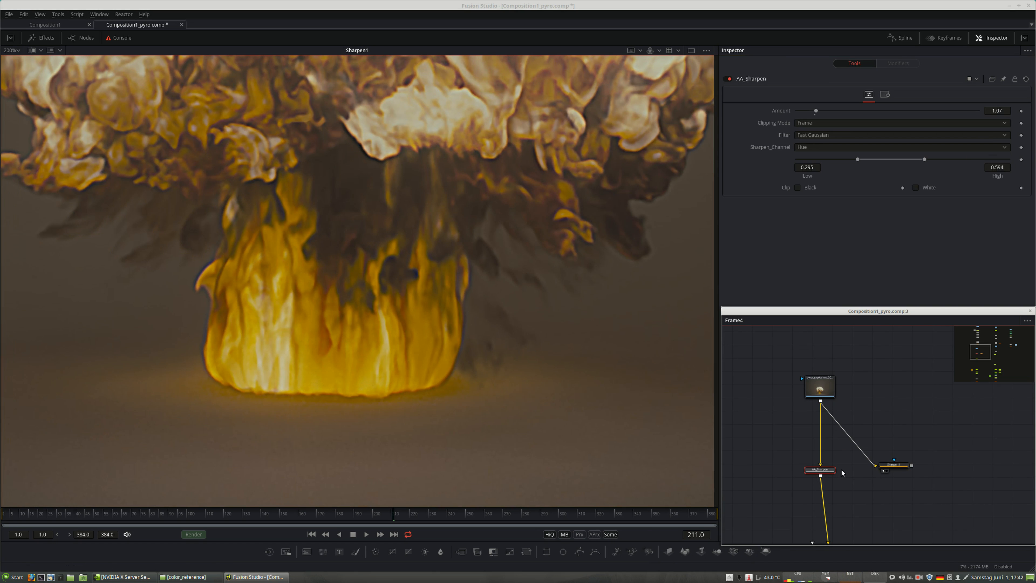
pyautogui.press('1')
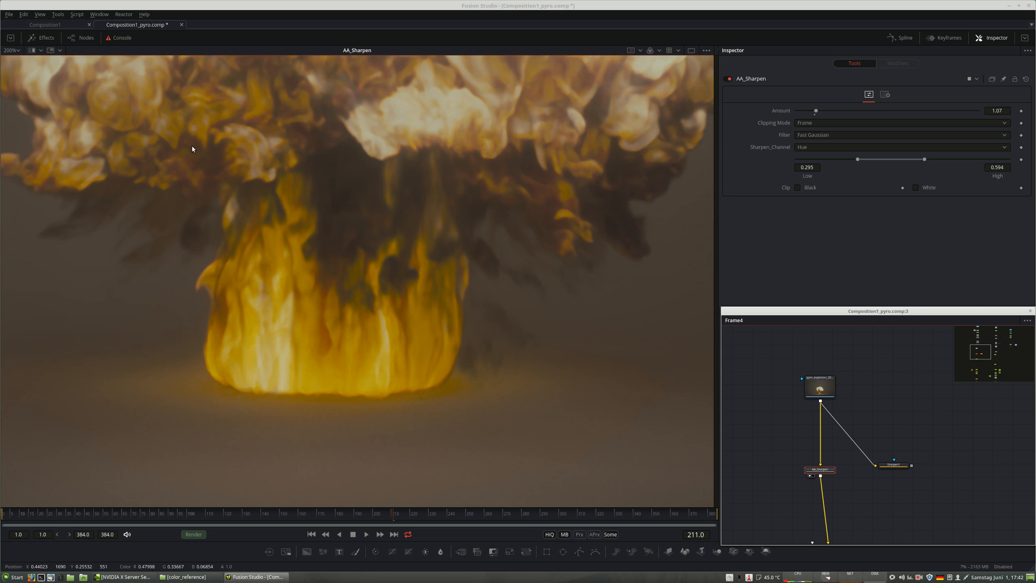
# Set AA_Sharpen's upper range limit to 0.592 and try a stronger sharpening amount
pyautogui.moveTo(930, 158)
pyautogui.mouseDown()
pyautogui.moveTo(959, 162)
pyautogui.moveTo(950, 162)
pyautogui.mouseUp()
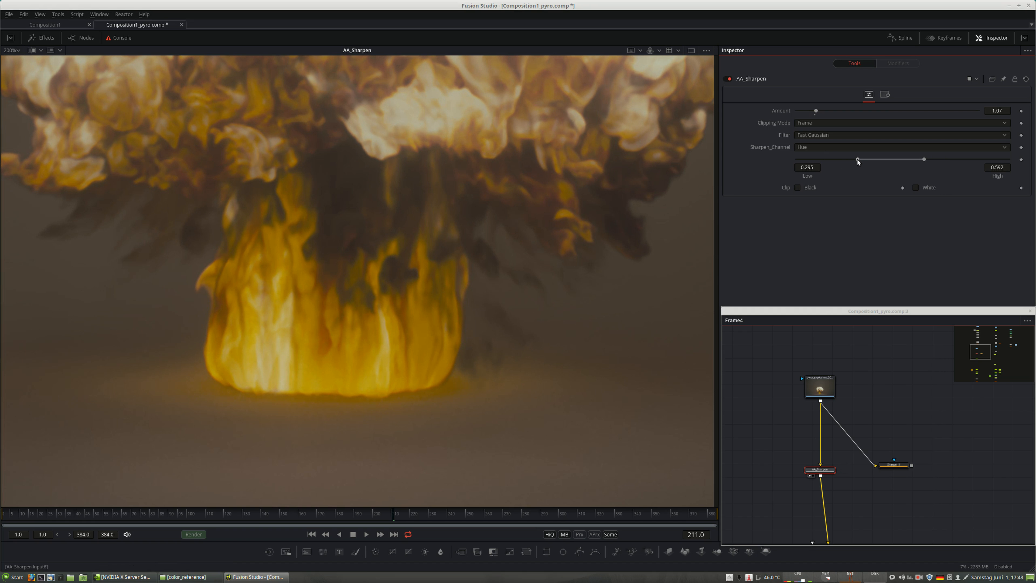
pyautogui.moveTo(816, 111); pyautogui.dragTo(851, 113)
pyautogui.keyDown('ctrl'); pyautogui.scroll(-4, 814, 436); pyautogui.keyUp('ctrl')
# Show the ColorCorrector1 output in the viewer and check the grade on later frames up to 318
pyautogui.keyDown('ctrl'); pyautogui.scroll(3, 816, 452); pyautogui.keyUp('ctrl')
pyautogui.keyDown('ctrl'); pyautogui.scroll(2, 801, 399); pyautogui.keyUp('ctrl')
pyautogui.click(801, 411)
pyautogui.press('1')
pyautogui.keyDown('ctrl'); pyautogui.scroll(-3, 297, 372); pyautogui.keyUp('ctrl')
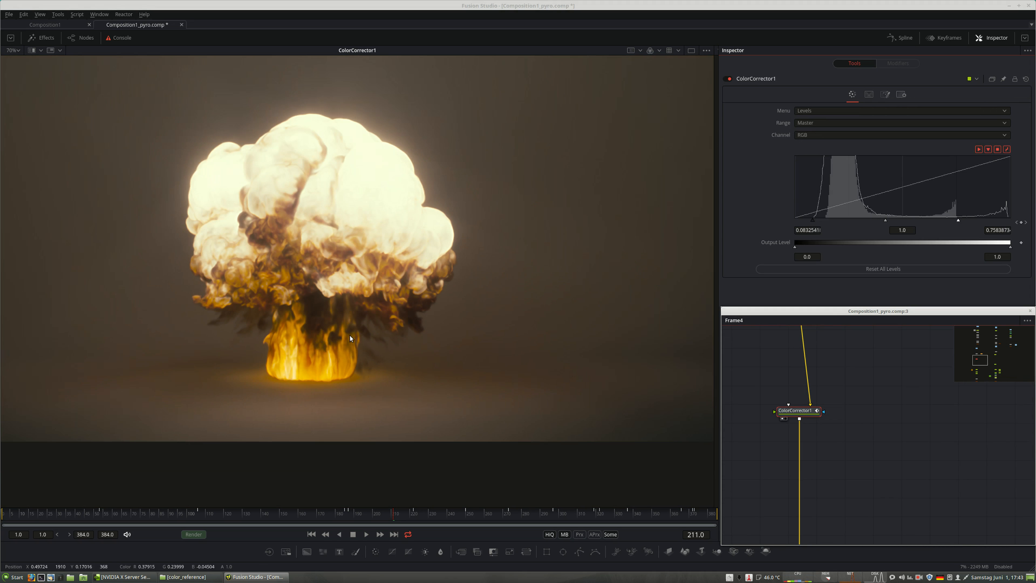
pyautogui.click(447, 515)
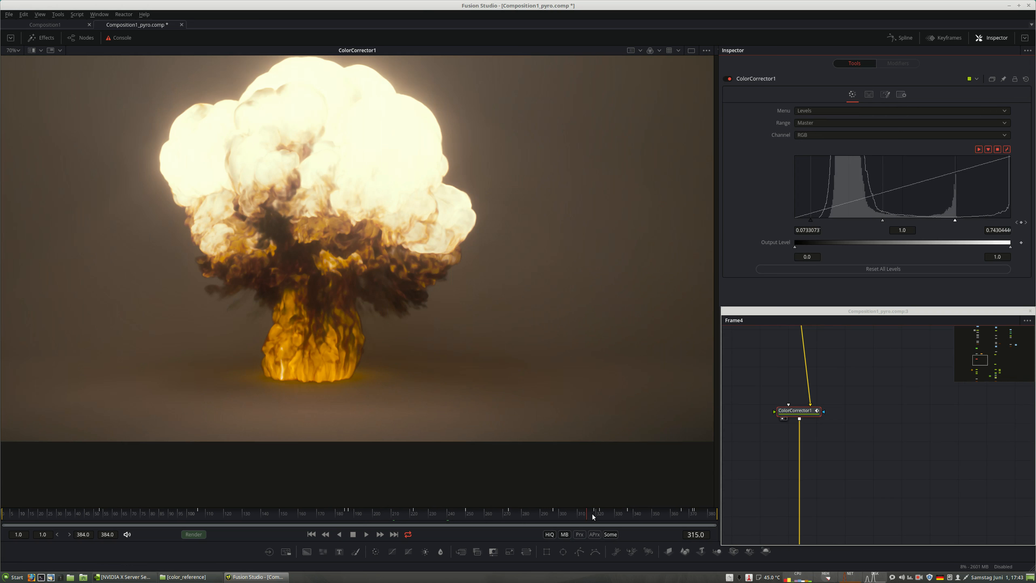
pyautogui.click(593, 515)
pyautogui.keyDown('ctrl'); pyautogui.scroll(-1, 490, 411); pyautogui.keyUp('ctrl')
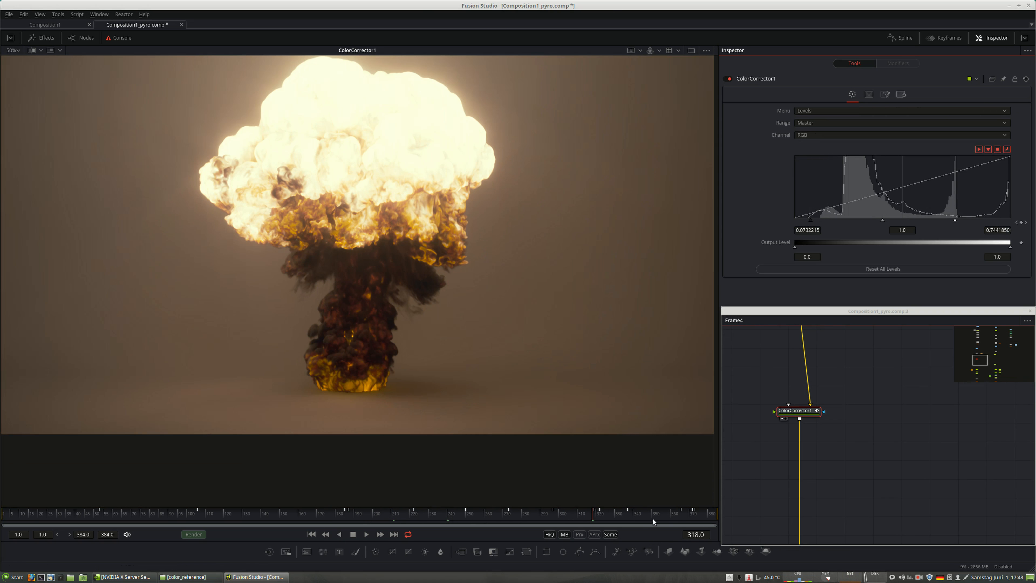
# At frame 358, set ColorCorrector1's master RGB low level to 0.069 and shift the midtone level to darken the image
pyautogui.click(667, 515)
pyautogui.moveTo(871, 378)
pyautogui.mouseDown(button='middle')
pyautogui.moveTo(851, 495)
pyautogui.moveTo(864, 372)
pyautogui.mouseUp(button='middle')
pyautogui.click(808, 219)
pyautogui.moveTo(808, 220)
pyautogui.mouseDown()
pyautogui.moveTo(792, 219)
pyautogui.moveTo(817, 221)
pyautogui.moveTo(807, 222)
pyautogui.mouseUp()
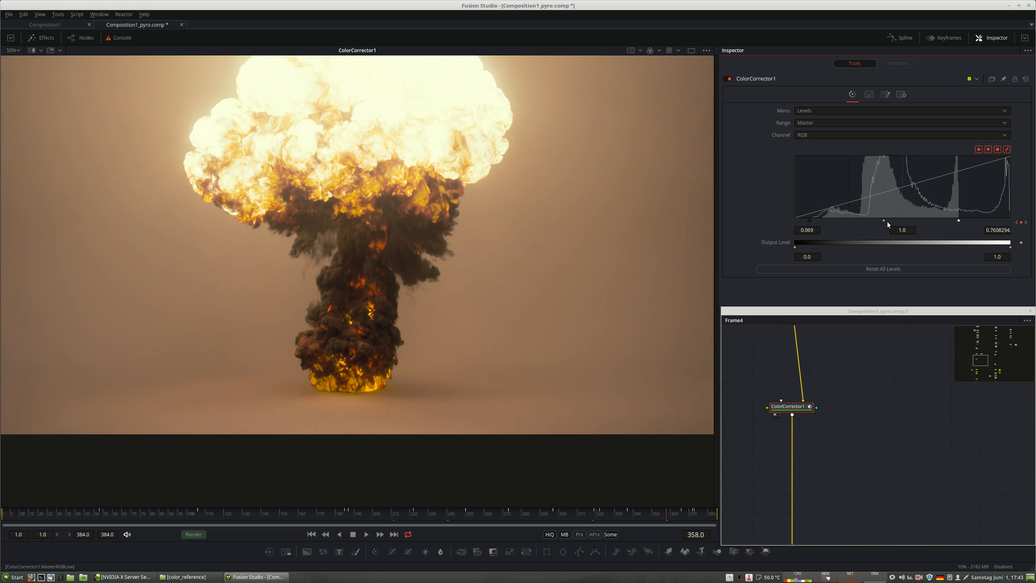
pyautogui.moveTo(887, 222)
pyautogui.mouseDown()
pyautogui.moveTo(906, 221)
pyautogui.moveTo(896, 221)
pyautogui.mouseUp()
# Locate the FilmGrain1 node near the end of the chain and show its output in the viewer
pyautogui.click(836, 510)
pyautogui.moveTo(836, 514); pyautogui.dragTo(822, 368, button='middle')
pyautogui.keyDown('ctrl'); pyautogui.scroll(-5, 823, 368); pyautogui.keyUp('ctrl')
pyautogui.keyDown('ctrl'); pyautogui.scroll(5, 821, 384); pyautogui.keyUp('ctrl')
pyautogui.moveTo(841, 434)
pyautogui.mouseDown(button='middle')
pyautogui.moveTo(865, 421)
pyautogui.moveTo(880, 261)
pyautogui.mouseUp(button='middle')
pyautogui.keyDown('ctrl'); pyautogui.scroll(3, 842, 394); pyautogui.keyUp('ctrl')
pyautogui.moveTo(881, 426); pyautogui.dragTo(880, 335, button='middle')
pyautogui.moveTo(874, 444); pyautogui.dragTo(872, 424, button='middle')
pyautogui.click(847, 403)
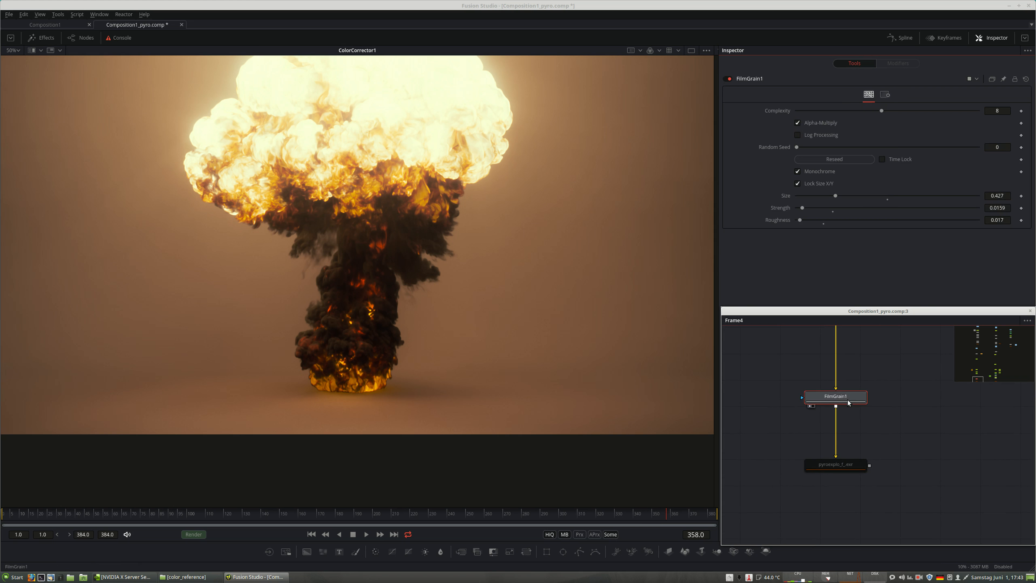
pyautogui.press('1')
# Inspect the FilmGrain1 grain on the background and smoke column at frame 358
pyautogui.keyDown('ctrl'); pyautogui.scroll(6, 287, 354); pyautogui.keyUp('ctrl')
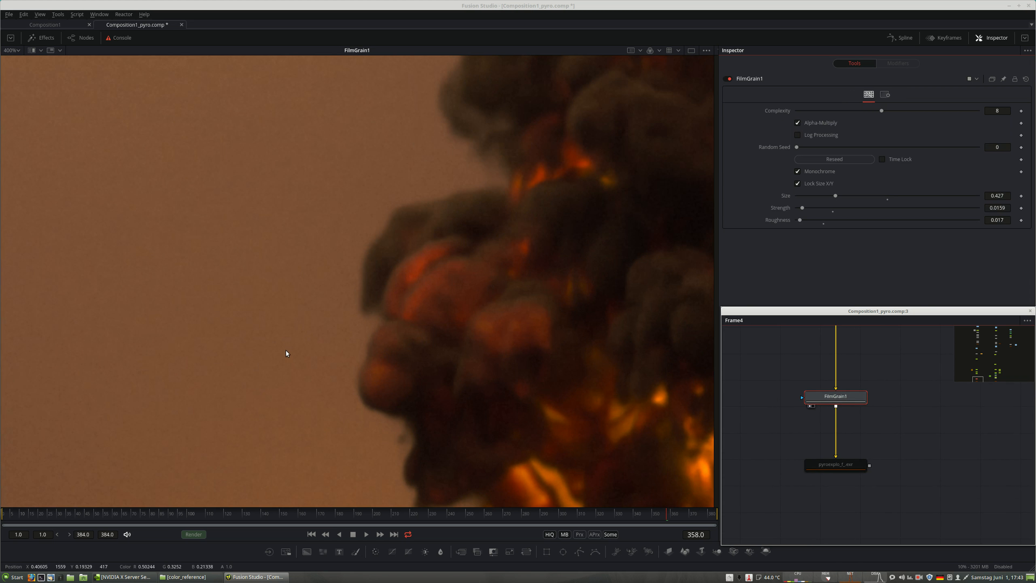
pyautogui.keyDown('ctrl'); pyautogui.scroll(-2, 387, 331); pyautogui.keyUp('ctrl')
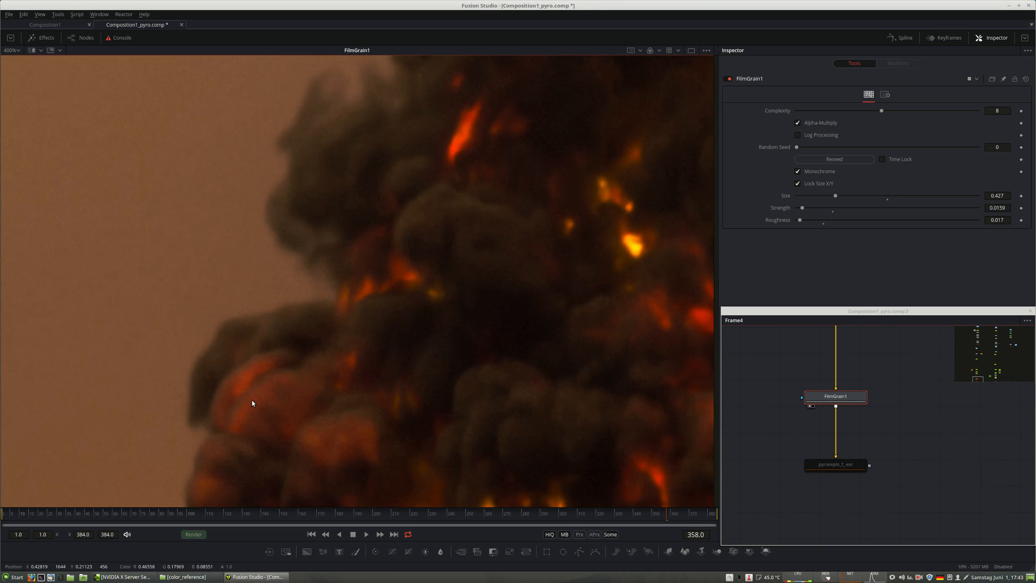
pyautogui.scroll(5, 398, 384)
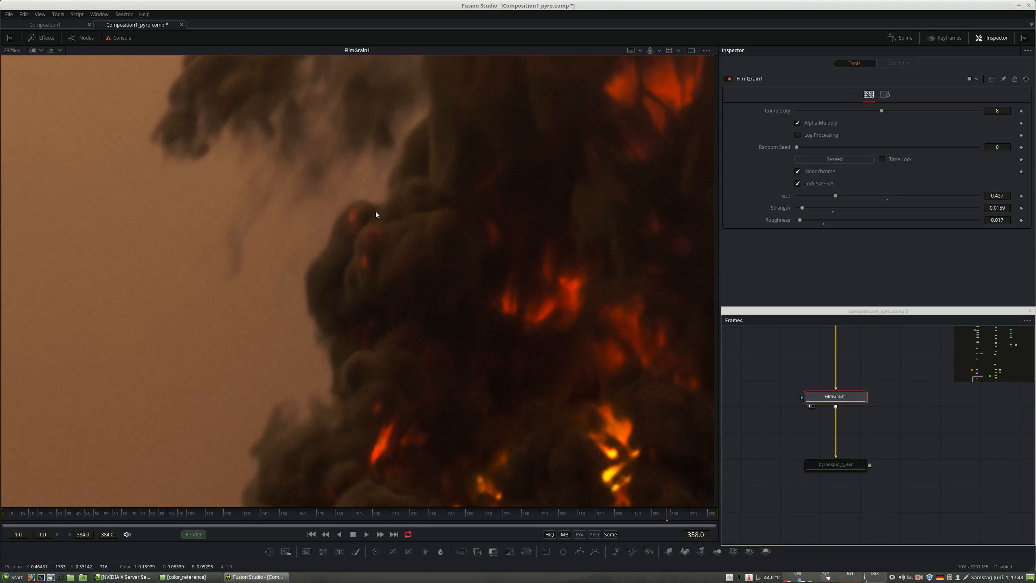
pyautogui.keyDown('ctrl'); pyautogui.scroll(-6, 360, 379); pyautogui.keyUp('ctrl')
pyautogui.keyDown('ctrl'); pyautogui.scroll(-4, 865, 514); pyautogui.keyUp('ctrl')
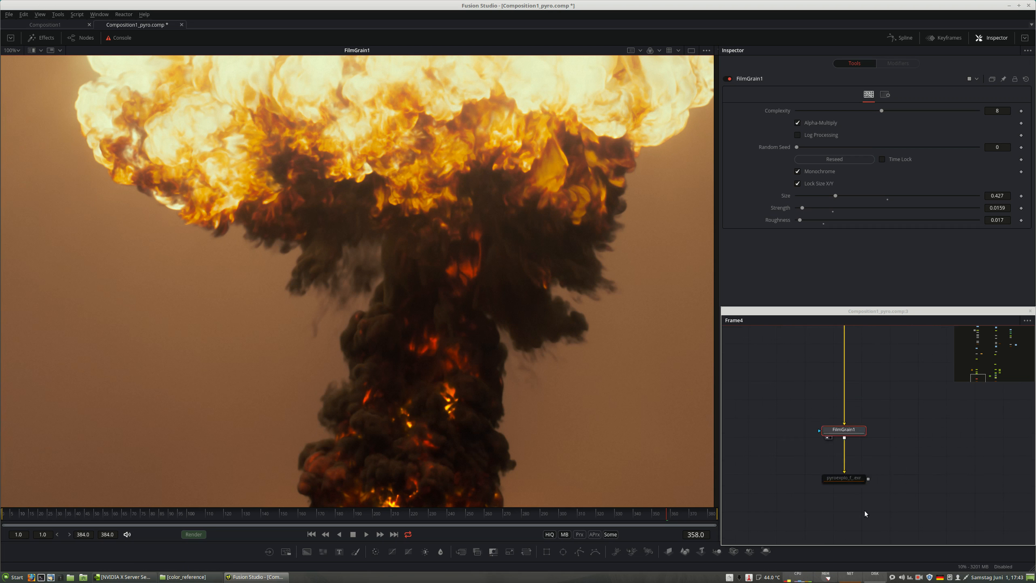
# Return to the retiming branch and show the OpticalFlow1 output at frame 115
pyautogui.moveTo(895, 330); pyautogui.dragTo(905, 394, button='middle')
pyautogui.keyDown('ctrl'); pyautogui.scroll(5, 877, 449); pyautogui.keyUp('ctrl')
pyautogui.keyDown('ctrl'); pyautogui.scroll(-3, 808, 347); pyautogui.keyUp('ctrl')
pyautogui.moveTo(857, 500); pyautogui.dragTo(835, 454, button='middle')
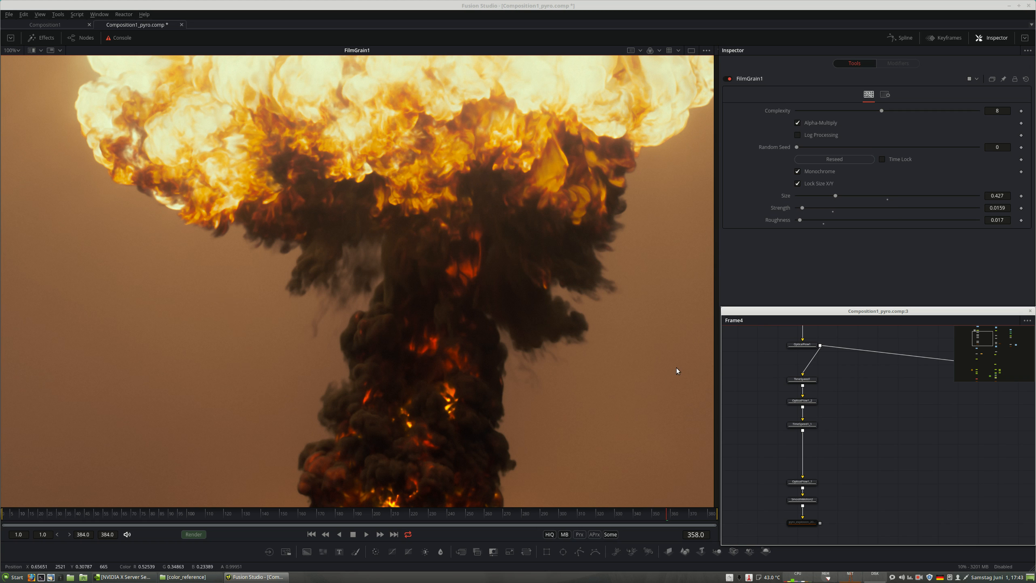
pyautogui.keyDown('ctrl'); pyautogui.scroll(5, 839, 429); pyautogui.keyUp('ctrl')
pyautogui.click(799, 471)
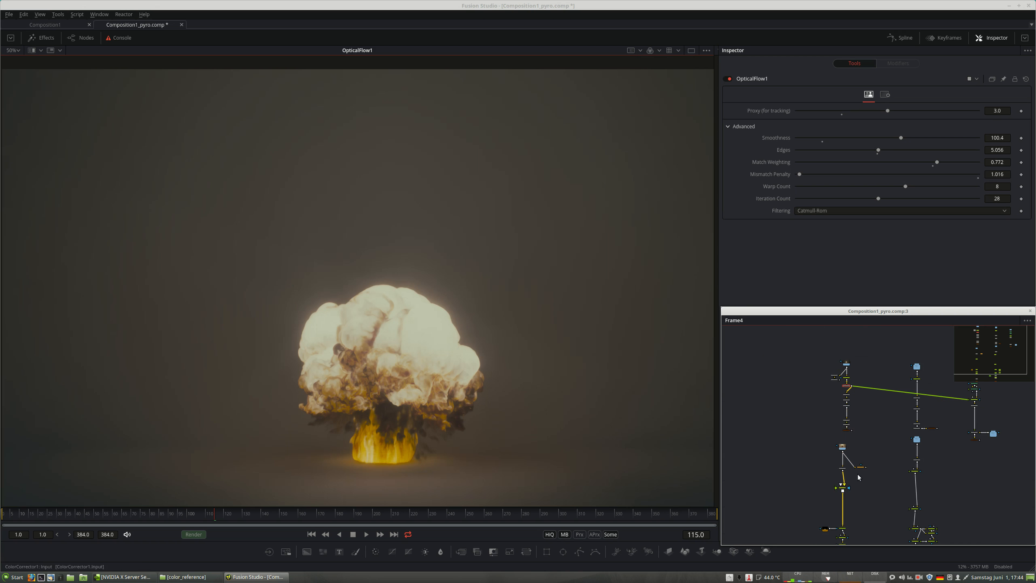
# Locate the pyro_explosion_2019_turntable_retime1 loader in the neighbouring branch, show it in the viewer and go to frame 163
pyautogui.scroll(-5, 844, 350)
pyautogui.scroll(-3, 850, 432)
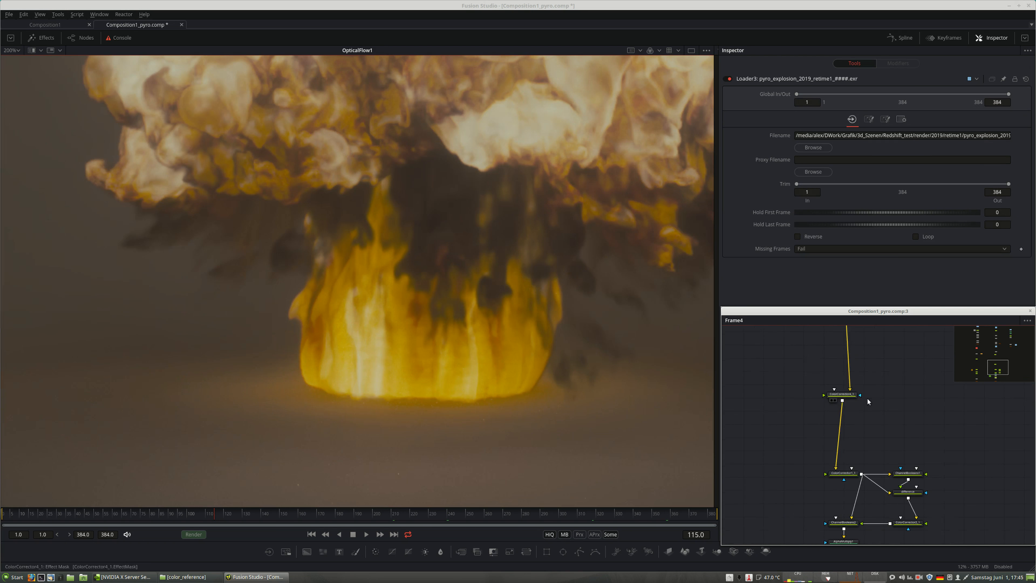
pyautogui.scroll(5, 870, 400)
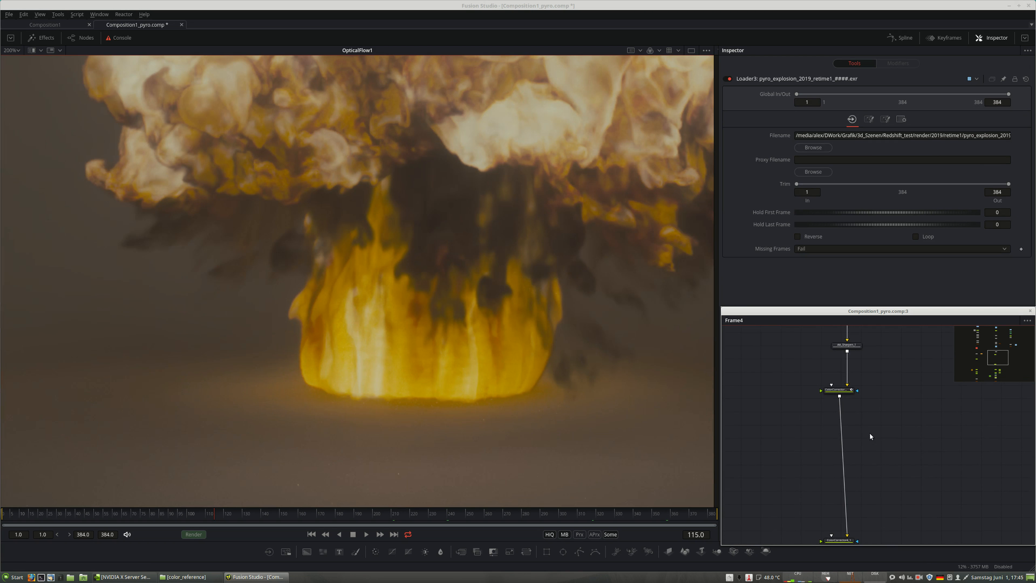
pyautogui.moveTo(882, 390); pyautogui.dragTo(870, 406, button='middle')
pyautogui.click(832, 404)
pyautogui.press('1')
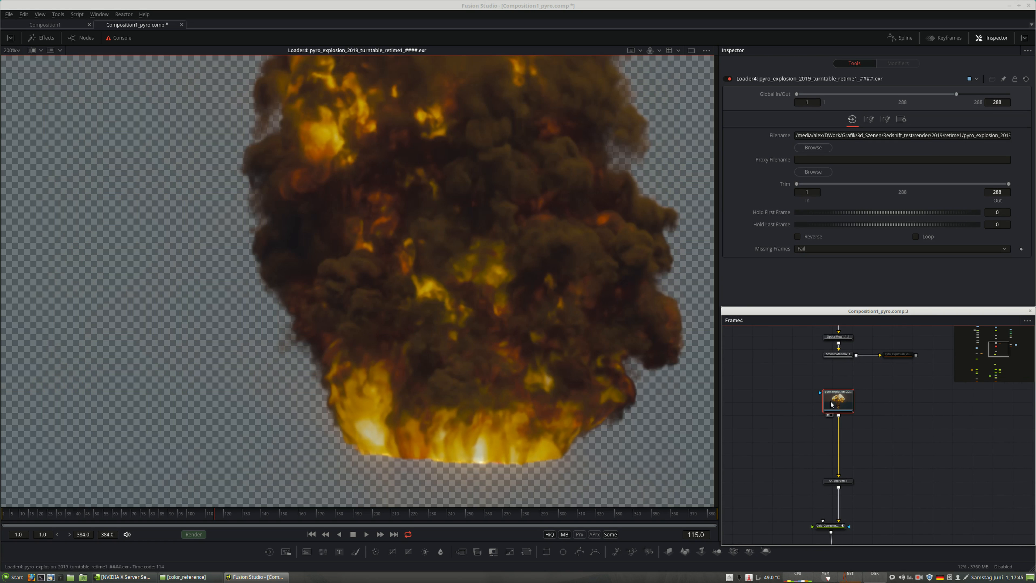
pyautogui.keyDown('ctrl'); pyautogui.scroll(-5, 384, 438); pyautogui.keyUp('ctrl')
pyautogui.moveTo(266, 519); pyautogui.dragTo(303, 521)
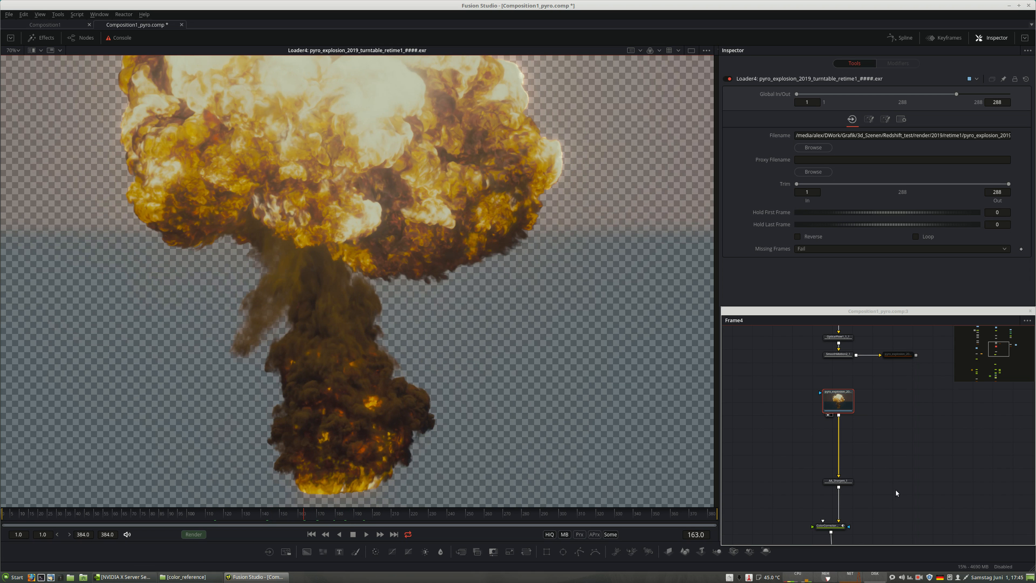
# Compare the AA_Sharpen_1 output with the turntable loader's unsharpened image at frame 163
pyautogui.scroll(-3, 896, 493)
pyautogui.click(846, 429)
pyautogui.press('1')
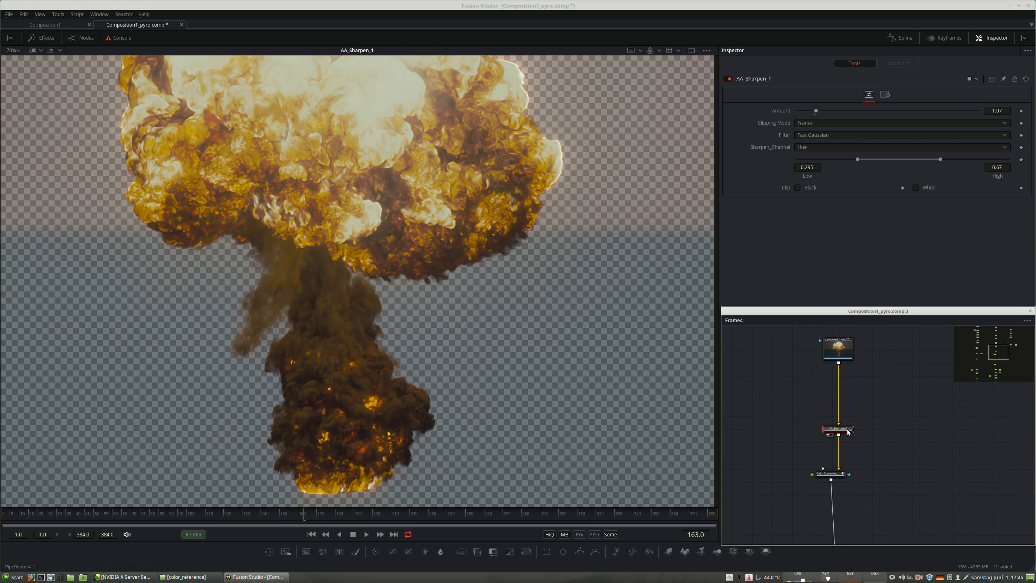
pyautogui.scroll(2, 848, 433)
pyautogui.click(828, 371)
pyautogui.press('1')
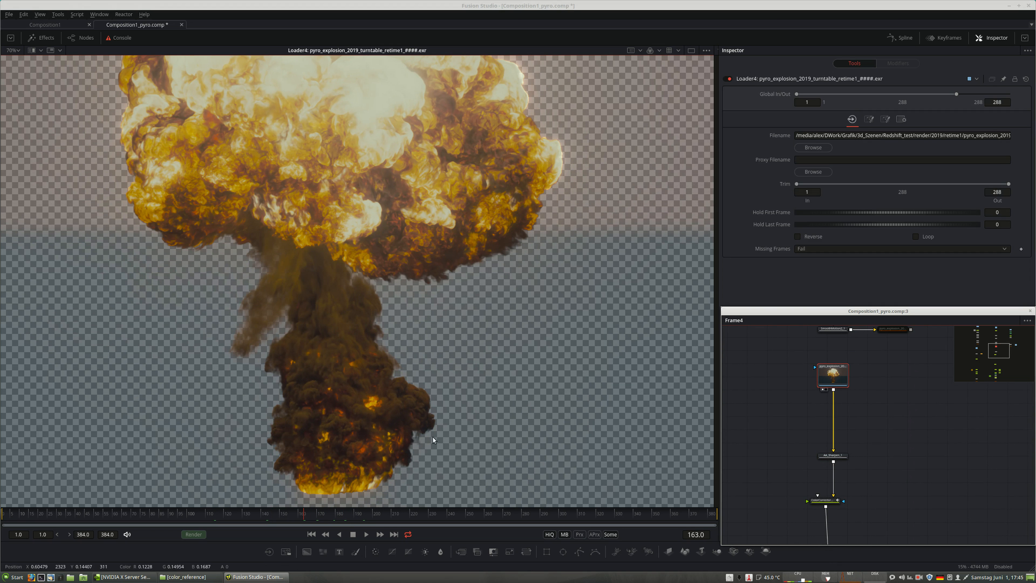
# Compare the loader and AA_Sharpen_1 outputs in close-up on the lower smoke column, finishing on the sharpened image
pyautogui.keyDown('ctrl'); pyautogui.scroll(5, 433, 440); pyautogui.keyUp('ctrl')
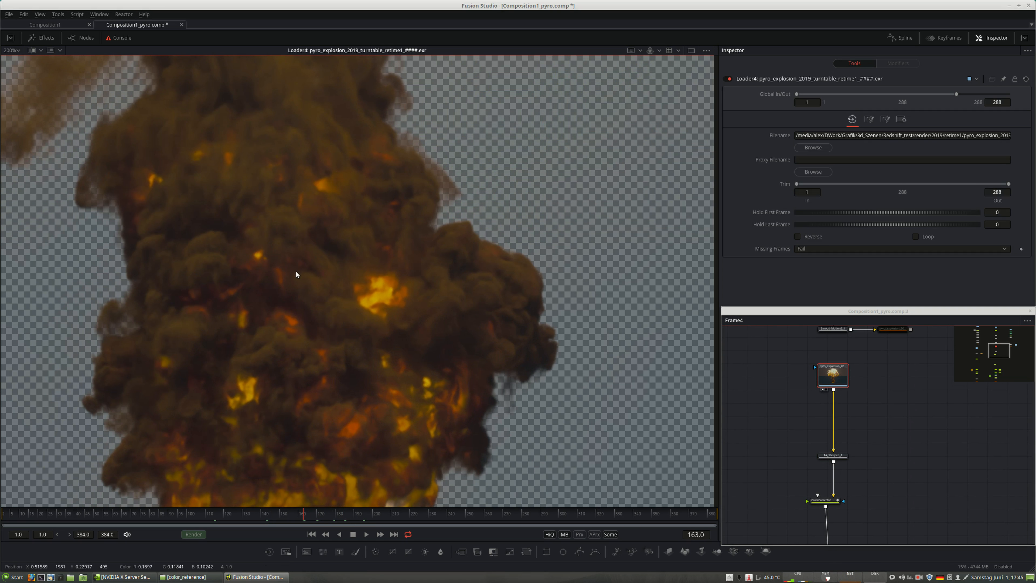
pyautogui.keyDown('ctrl'); pyautogui.scroll(2, 297, 274); pyautogui.keyUp('ctrl')
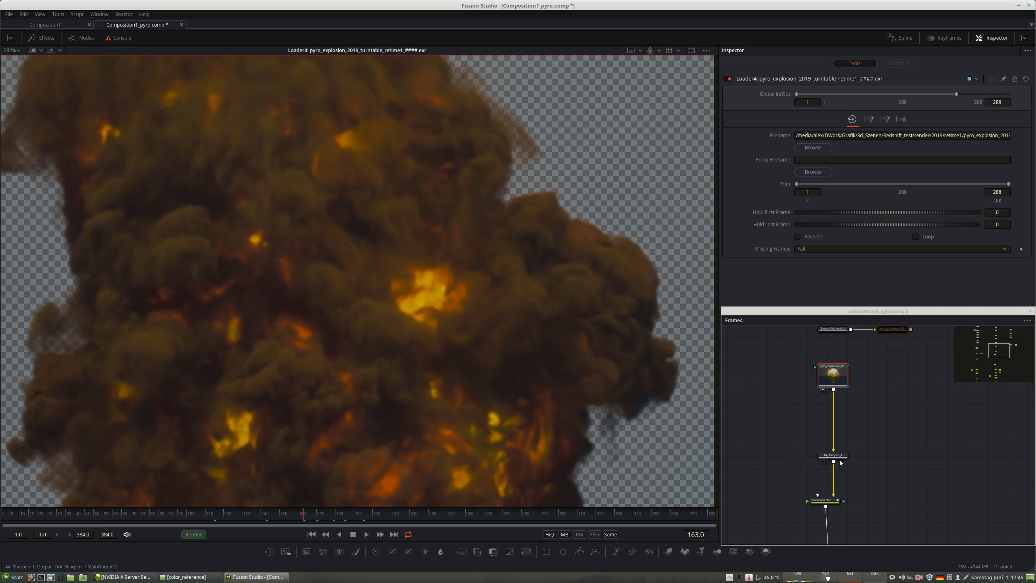
pyautogui.click(845, 456)
pyautogui.press('1')
pyautogui.keyDown('ctrl'); pyautogui.scroll(-3, 342, 312); pyautogui.keyUp('ctrl')
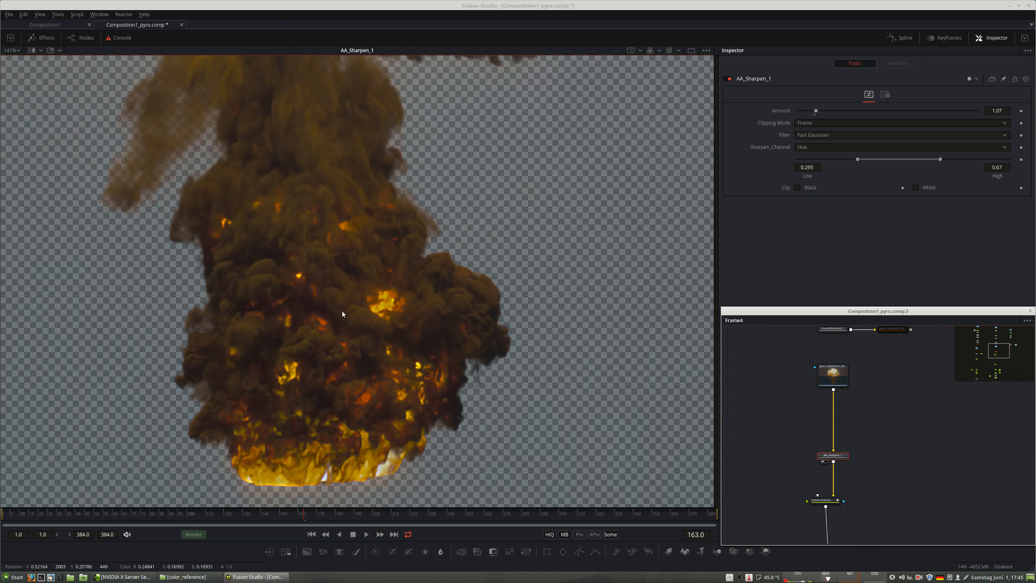
pyautogui.click(834, 382)
pyautogui.press('1')
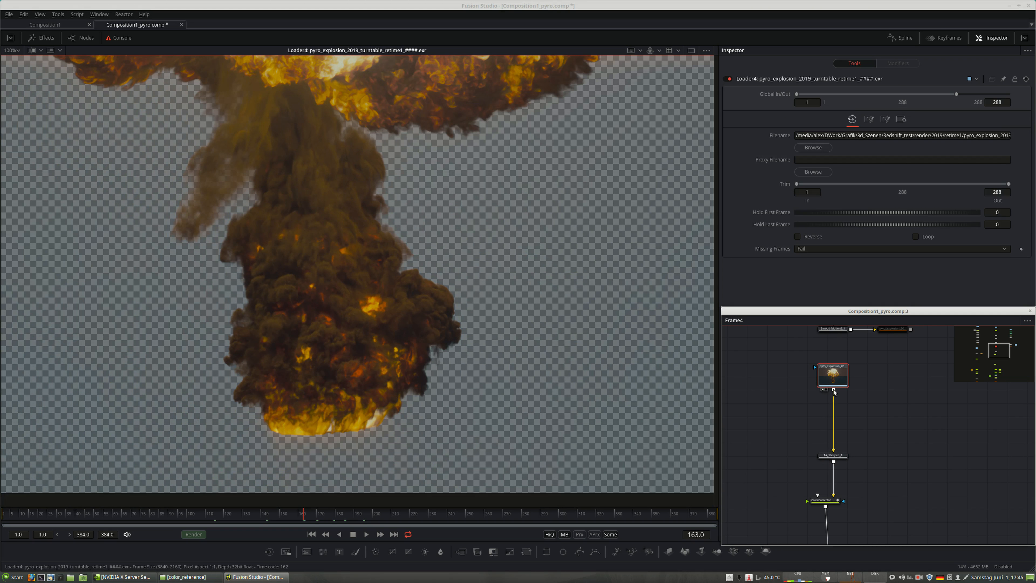
pyautogui.click(831, 457)
pyautogui.press('1')
# Follow the turntable branch down and view the outputs of ColorCorrector1_3 and ColorCorrector4_1
pyautogui.moveTo(904, 467); pyautogui.dragTo(938, 312, button='middle')
pyautogui.click(860, 344)
pyautogui.press('1')
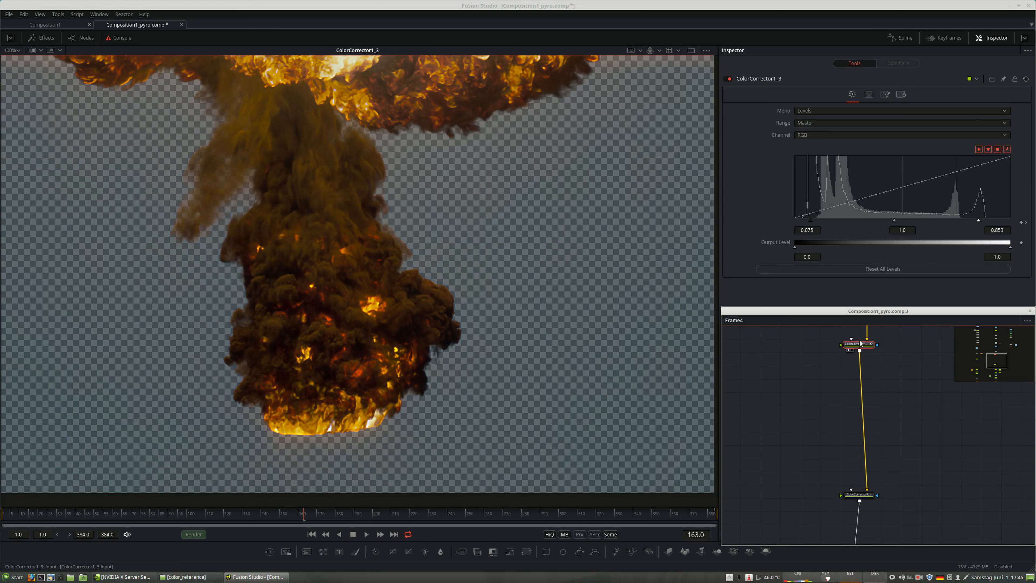
pyautogui.click(857, 497)
pyautogui.press('1')
# Inspect the ChannelBooleans2 settings and show the Merge1_1 composite over the dark background in the viewer
pyautogui.moveTo(905, 524); pyautogui.dragTo(895, 357, button='middle')
pyautogui.click(857, 409)
pyautogui.moveTo(863, 443); pyautogui.dragTo(858, 406, button='middle')
pyautogui.click(846, 418)
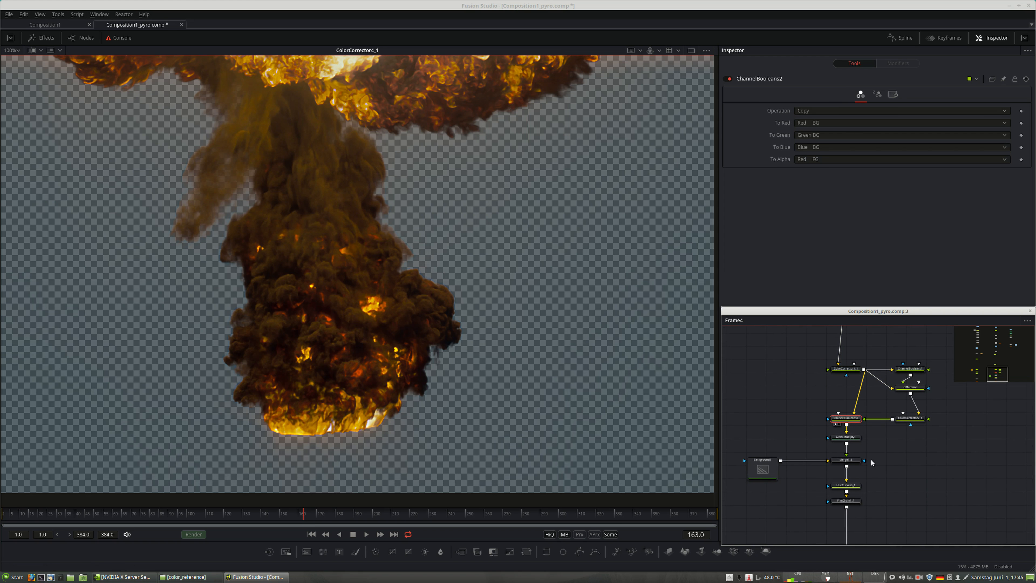
pyautogui.click(849, 460)
pyautogui.press('1')
pyautogui.moveTo(908, 495); pyautogui.dragTo(911, 462, button='middle')
pyautogui.scroll(-2, 458, 465)
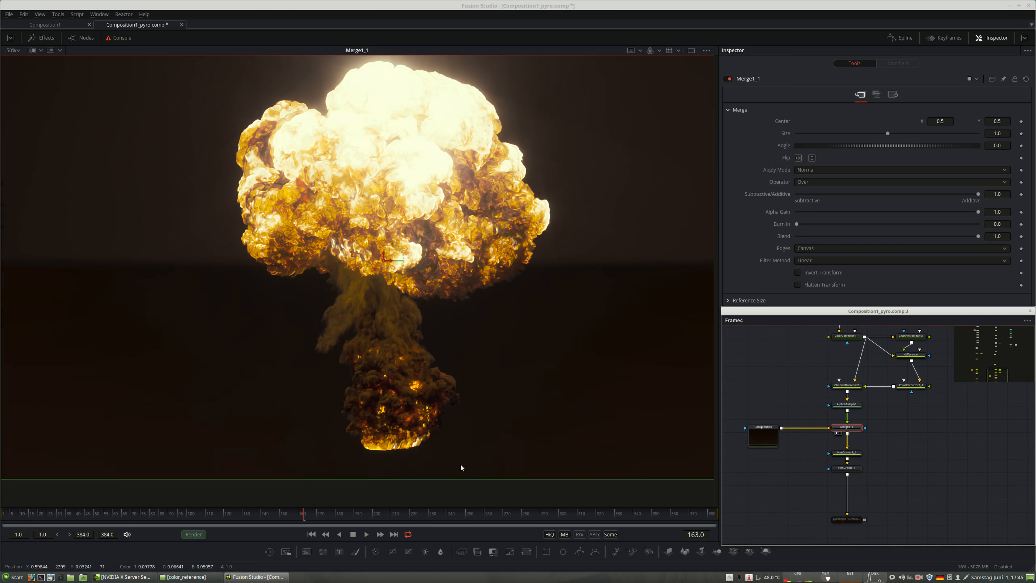
# Locate the FilmGrain1_1 node below Merge1_1 and show its output in the viewer
pyautogui.scroll(1, 540, 425)
pyautogui.moveTo(857, 479); pyautogui.dragTo(862, 380, button='middle')
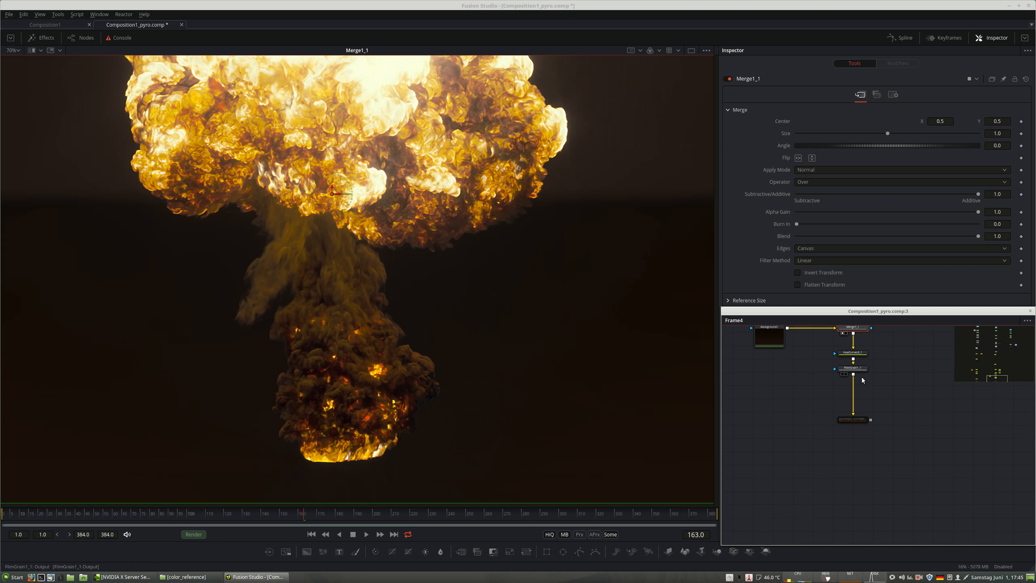
pyautogui.click(853, 368)
pyautogui.press('1')
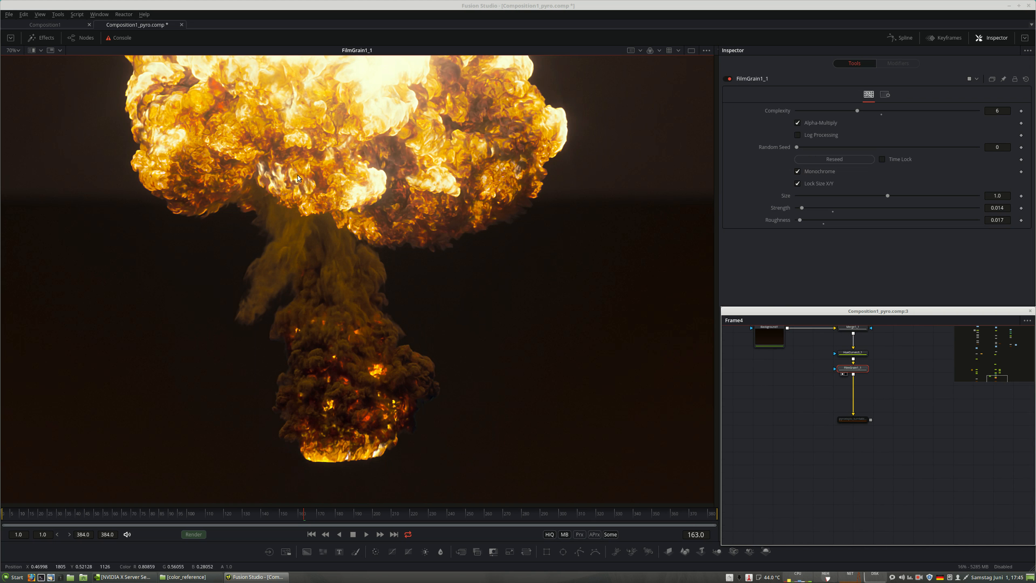
# Examine the FilmGrain1_1 grain up close on the smoke column, then return to the whole explosion
pyautogui.scroll(3, 298, 177)
pyautogui.scroll(-2, 475, 175)
pyautogui.scroll(5, 368, 315)
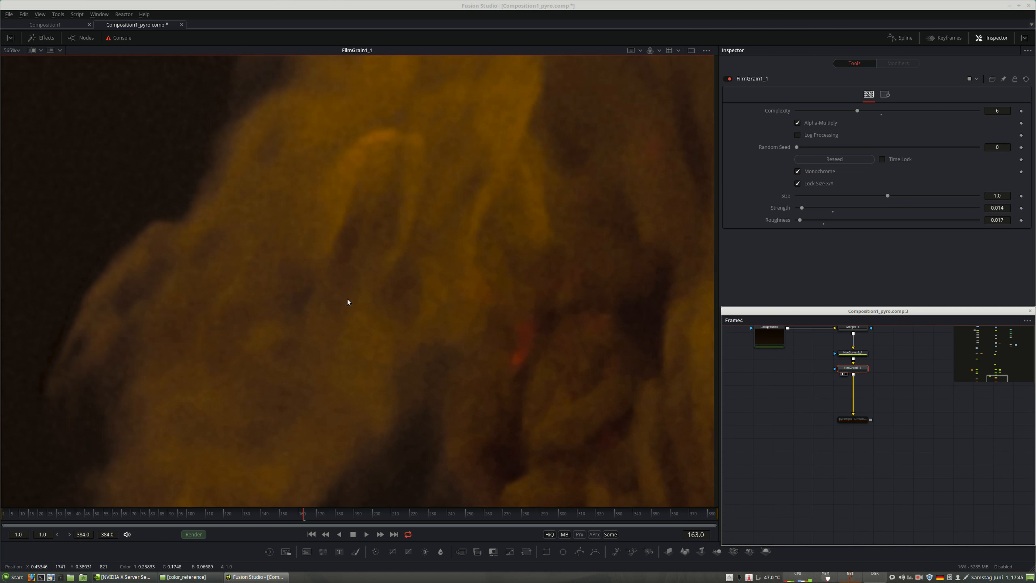
pyautogui.scroll(-3, 358, 273)
pyautogui.scroll(-3, 279, 305)
pyautogui.scroll(-1, 427, 402)
pyautogui.moveTo(482, 294); pyautogui.dragTo(469, 304, button='middle')
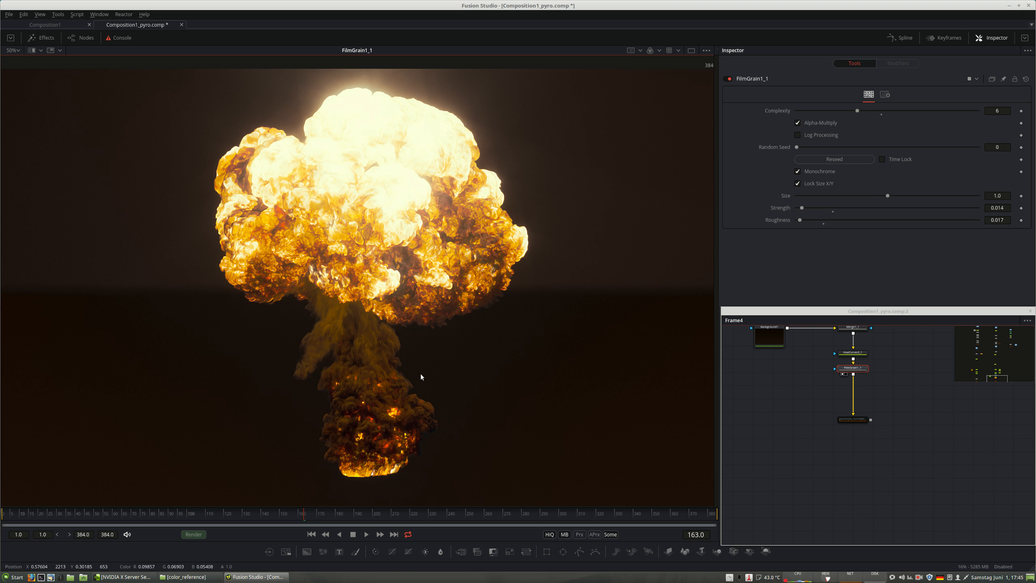
pyautogui.moveTo(724, 309)
pyautogui.mouseDown()
pyautogui.moveTo(721, 267)
pyautogui.moveTo(724, 322)
pyautogui.mouseUp()
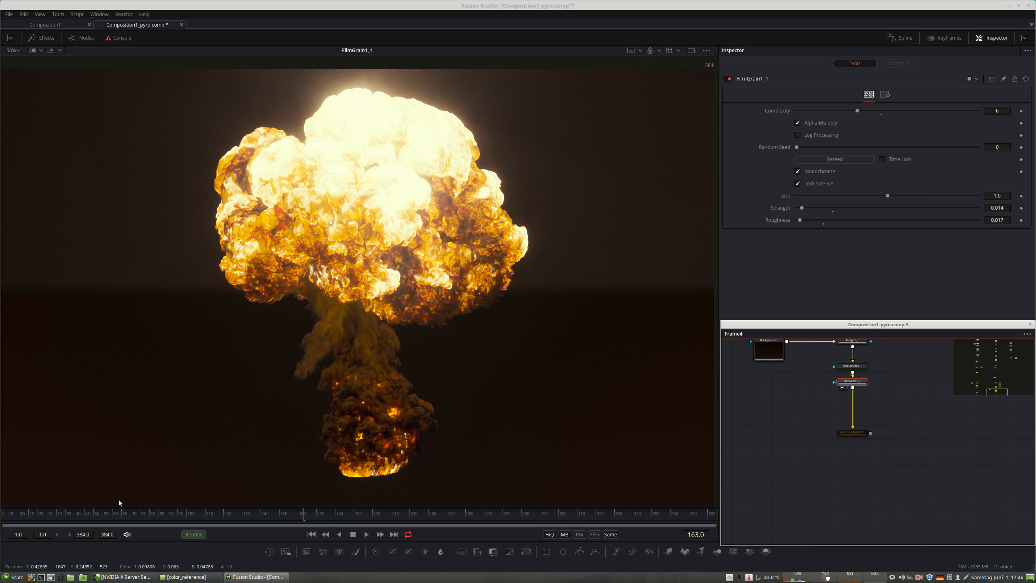
# Switch to Firefox, replace the Google page with a new tab and open the Gumroad product list
pyautogui.click(31, 577)
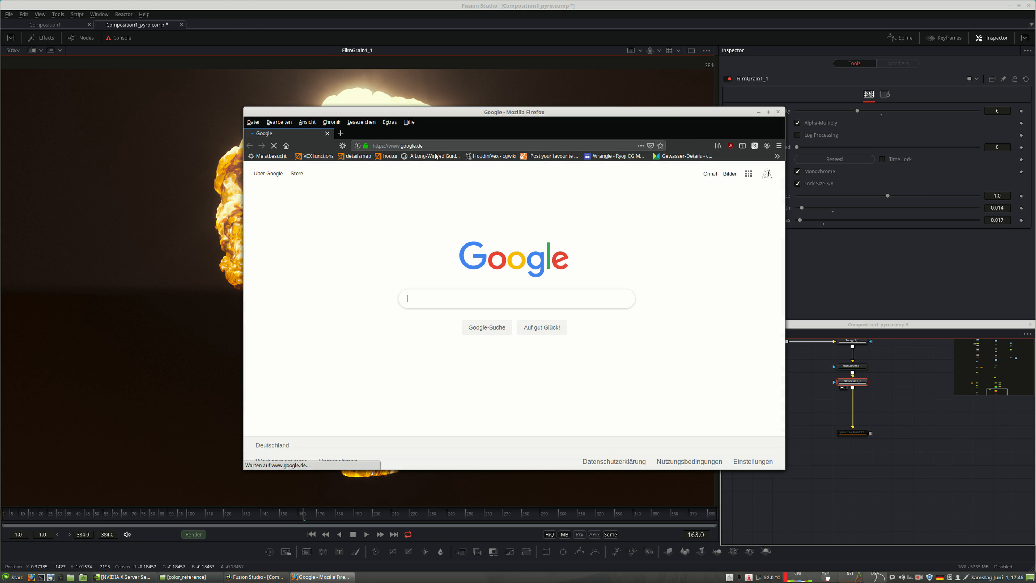
pyautogui.click(341, 133)
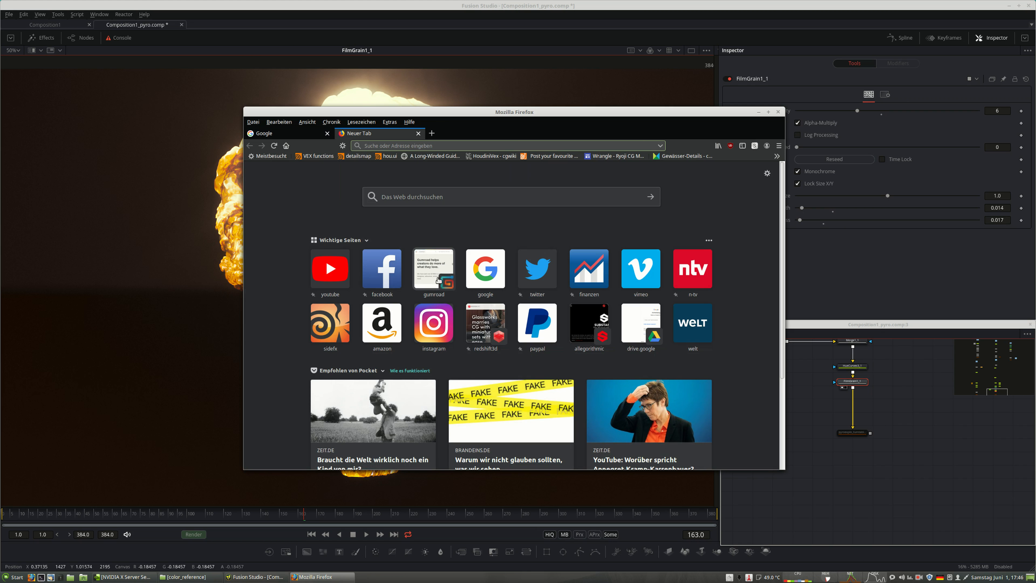
pyautogui.click(327, 134)
pyautogui.keyDown('alt'); pyautogui.moveTo(532, 173); pyautogui.dragTo(449, 122); pyautogui.keyUp('alt')
pyautogui.click(448, 121)
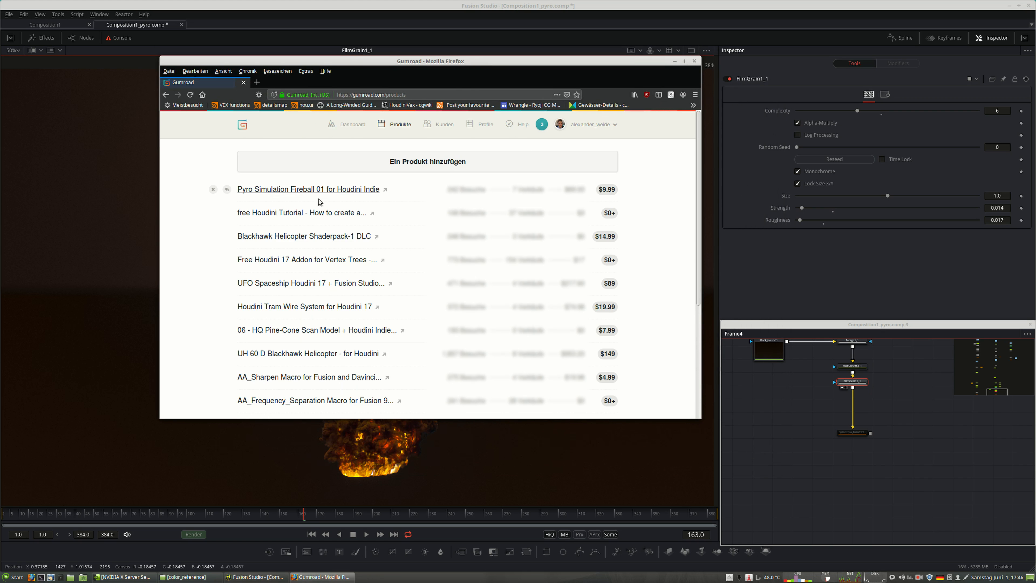
# Open the Pyro Simulation Fireball 01 for Houdini Indie product and skim its description and license terms
pyautogui.click(304, 189)
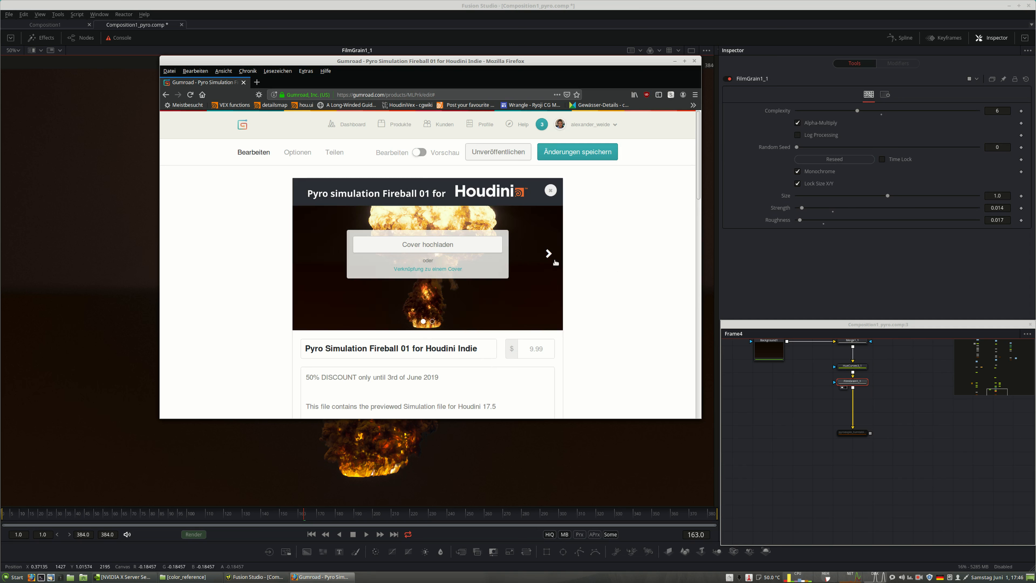
pyautogui.scroll(-15, 555, 262)
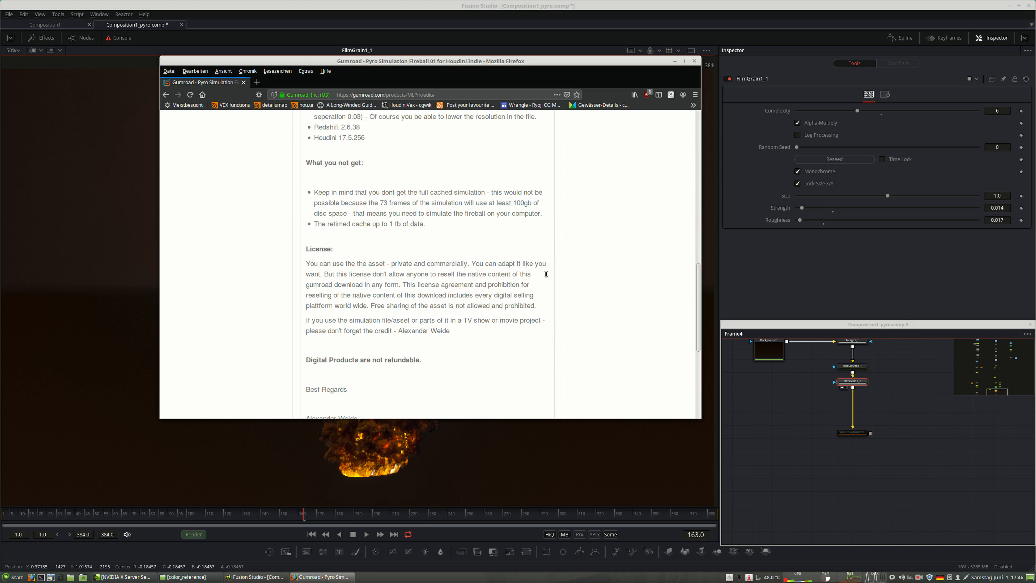
pyautogui.scroll(15, 545, 274)
pyautogui.scroll(-2, 430, 371)
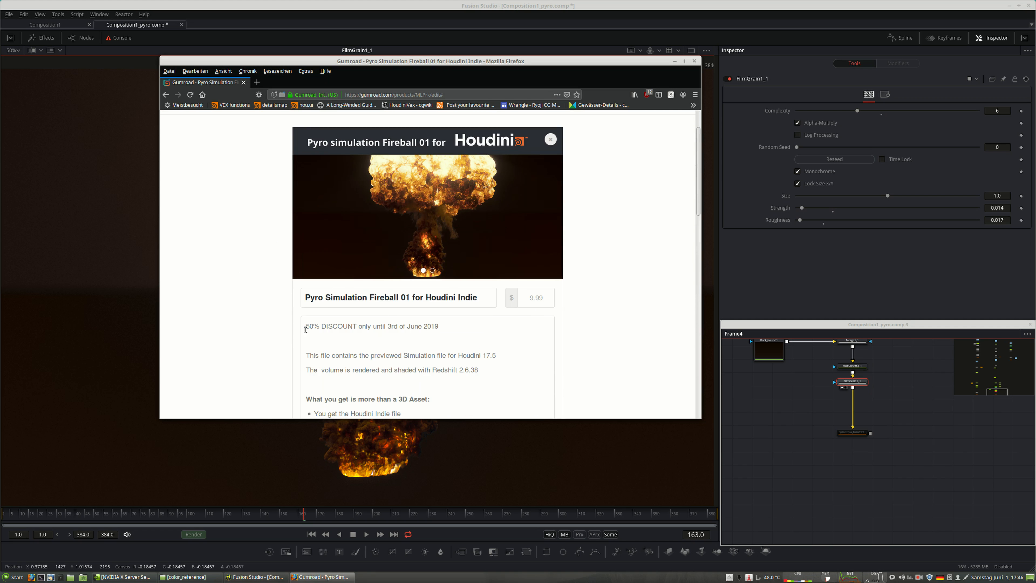
# Highlight the product description's 50% discount line and its date, clear the selection and review the price and cover
pyautogui.moveTo(305, 326); pyautogui.dragTo(447, 326)
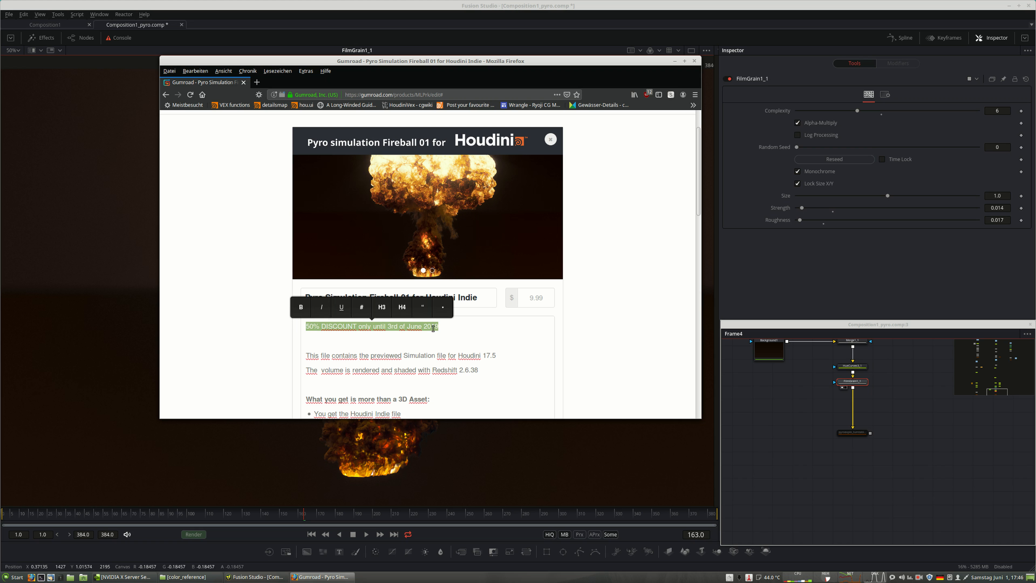
pyautogui.click(475, 333)
pyautogui.moveTo(388, 326); pyautogui.dragTo(424, 327)
pyautogui.click(473, 334)
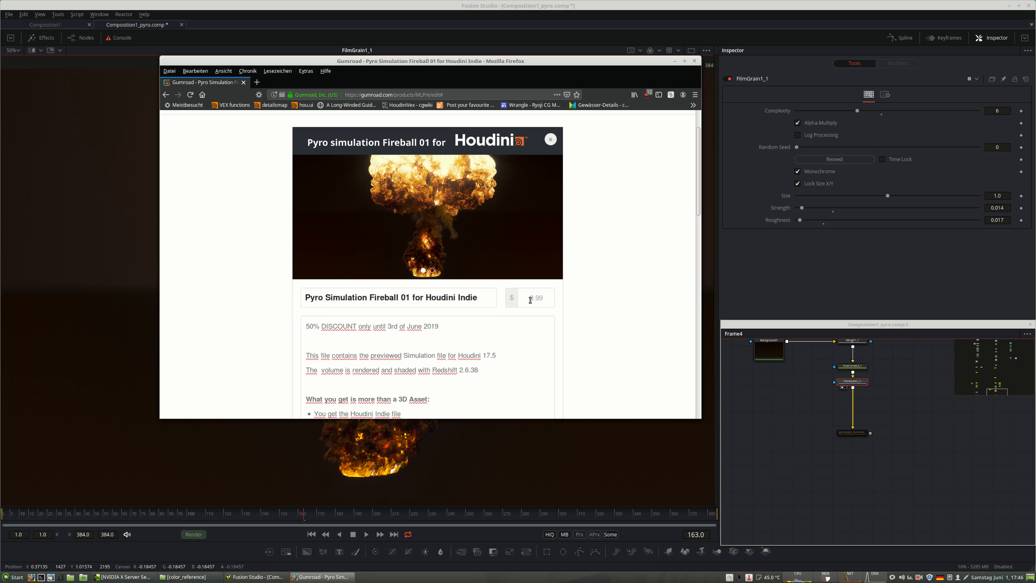
pyautogui.click(568, 333)
pyautogui.scroll(3, 574, 341)
pyautogui.scroll(-5, 431, 276)
pyautogui.scroll(4, 516, 299)
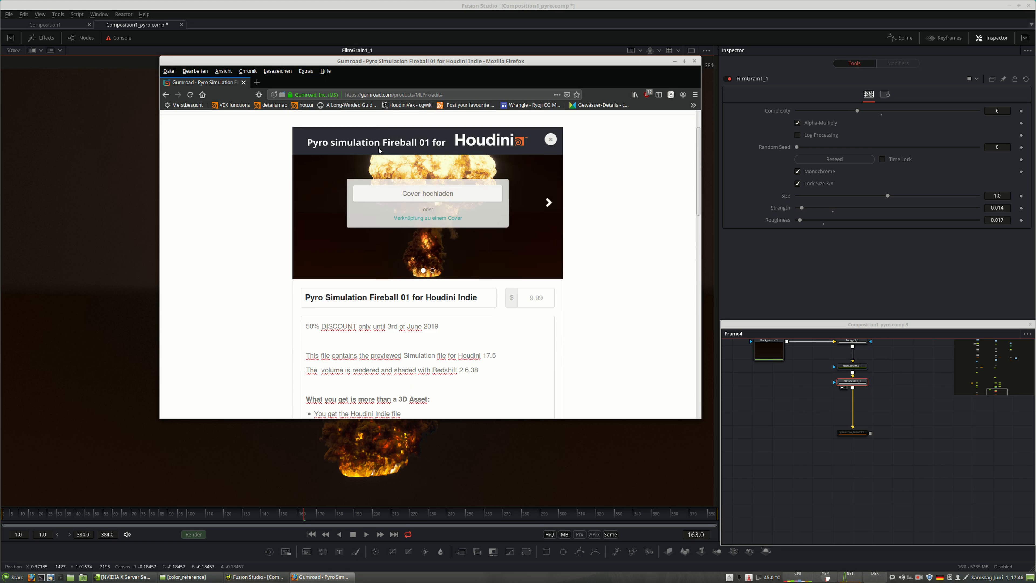
pyautogui.scroll(2, 516, 298)
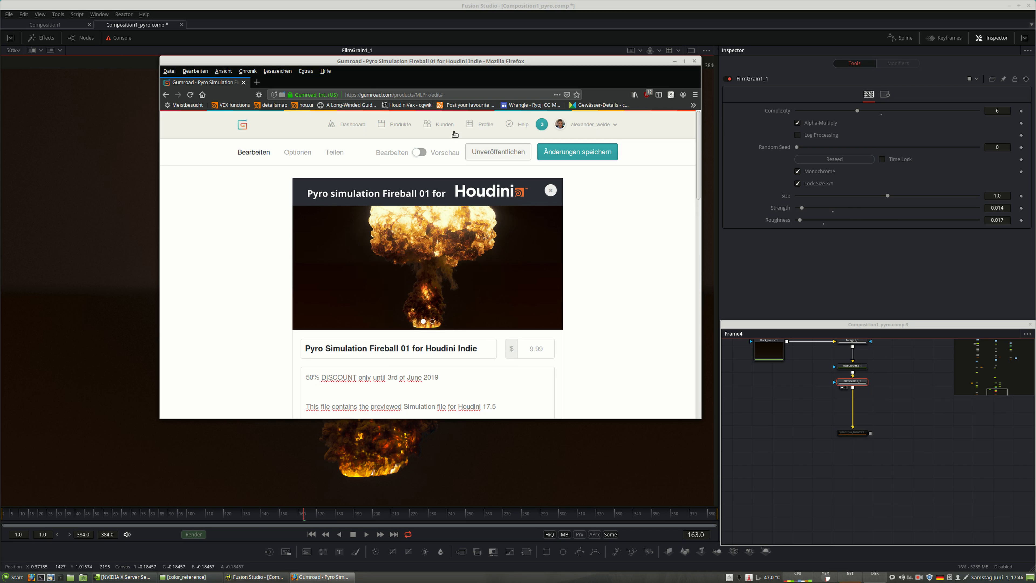
# Open the seller's Gumroad profile page and browse its product listings
pyautogui.click(488, 127)
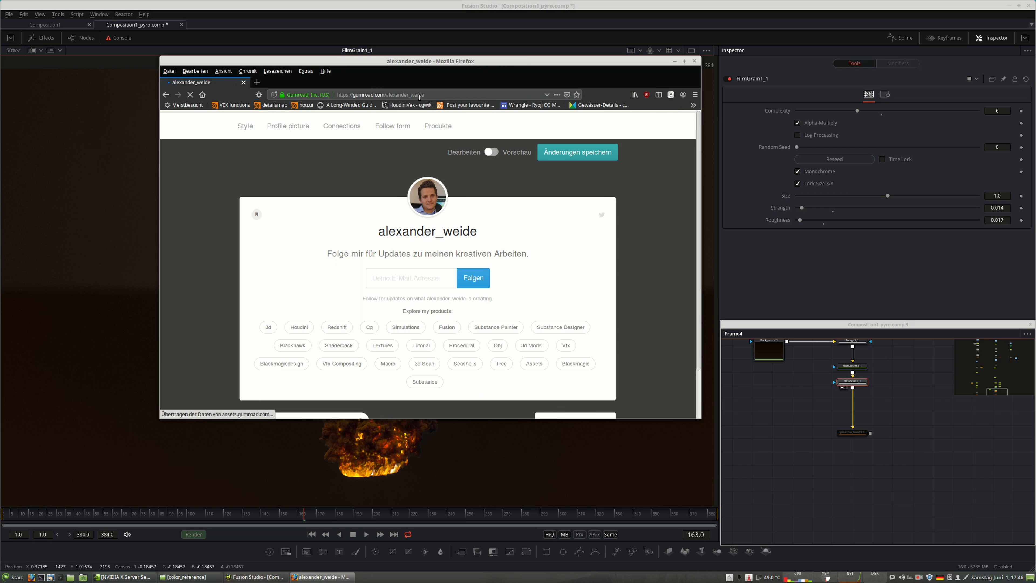
pyautogui.scroll(-8, 433, 273)
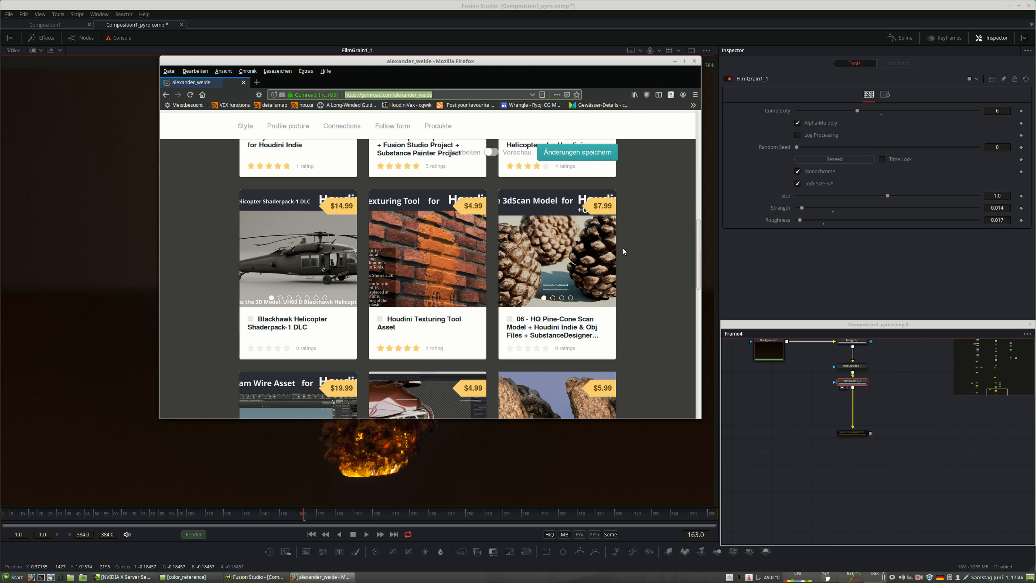
pyautogui.scroll(3, 288, 266)
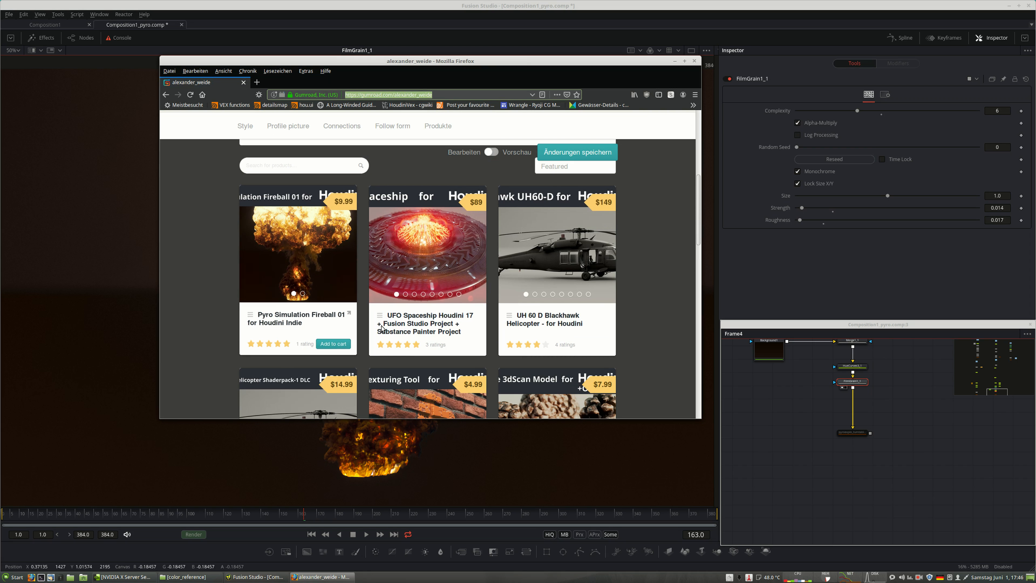
pyautogui.scroll(3, 628, 297)
pyautogui.scroll(3, 628, 297)
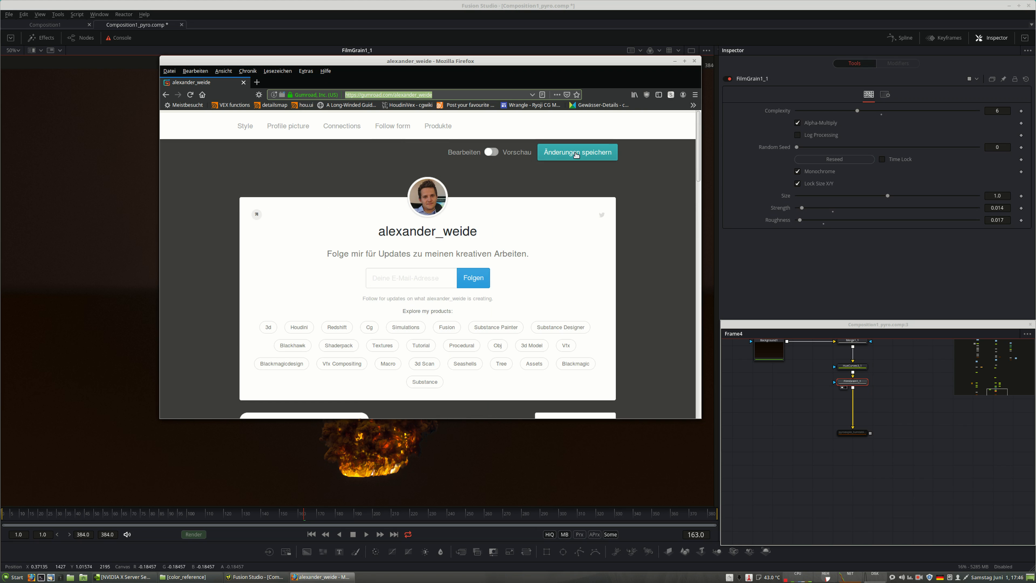